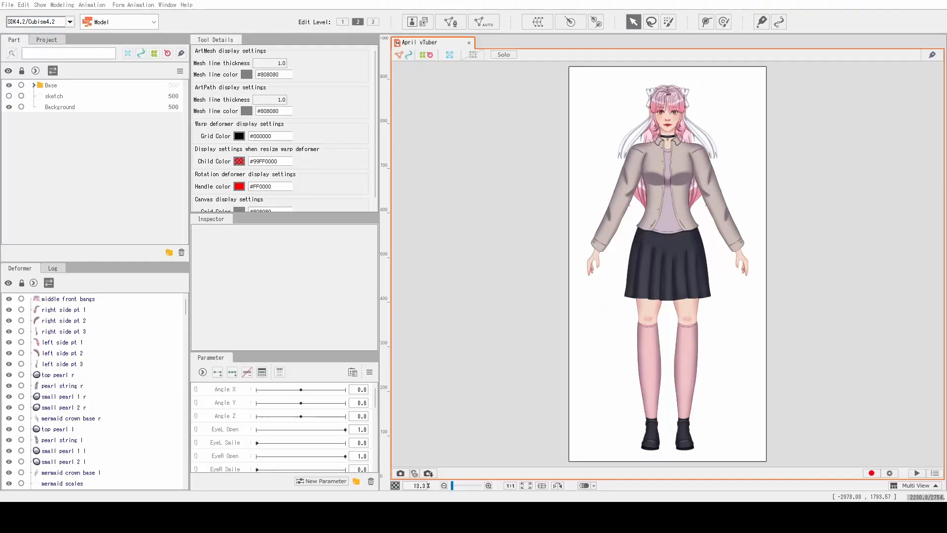
Examine the nested parts of the head folder, including the ears and eyes, and the face artwork up close
{"action": "scroll", "coordinate": [645, 152], "scroll_direction": "up", "scroll_amount": 6}
{"action": "left_click_drag", "start_coordinate": [510, 152], "coordinate": [405, 394]}
{"action": "scroll", "coordinate": [612, 247], "scroll_direction": "up", "scroll_amount": 4}
{"action": "left_click", "coordinate": [34, 85]}
{"action": "right_click", "coordinate": [65, 171]}
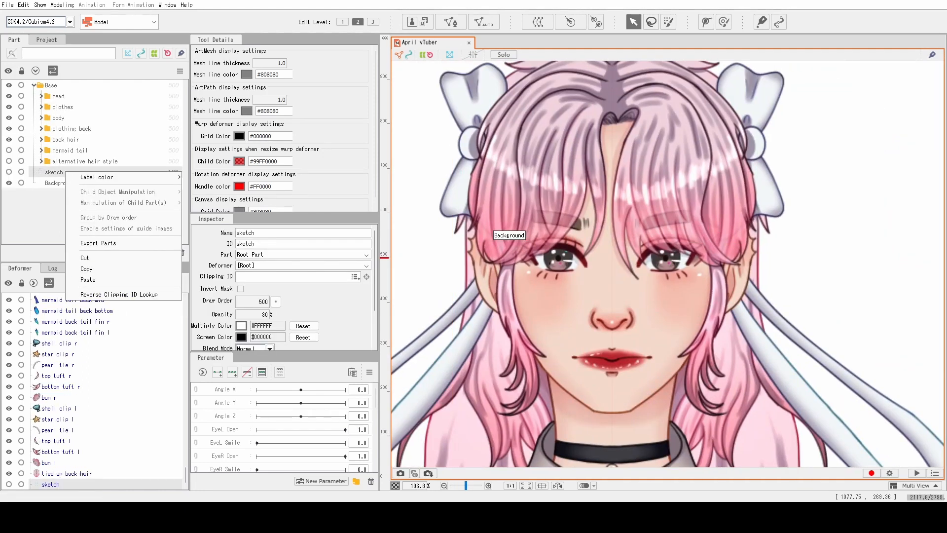
{"action": "key", "text": "Escape"}
{"action": "left_click", "coordinate": [41, 95]}
{"action": "scroll", "coordinate": [91, 161], "scroll_direction": "down", "scroll_amount": 3}
{"action": "double_click", "coordinate": [80, 158]}
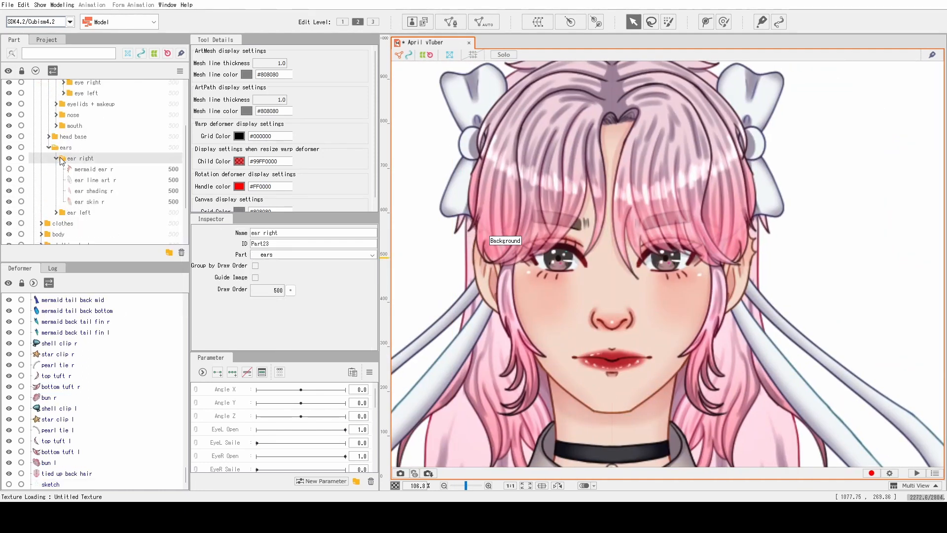
{"action": "left_click", "coordinate": [56, 158]}
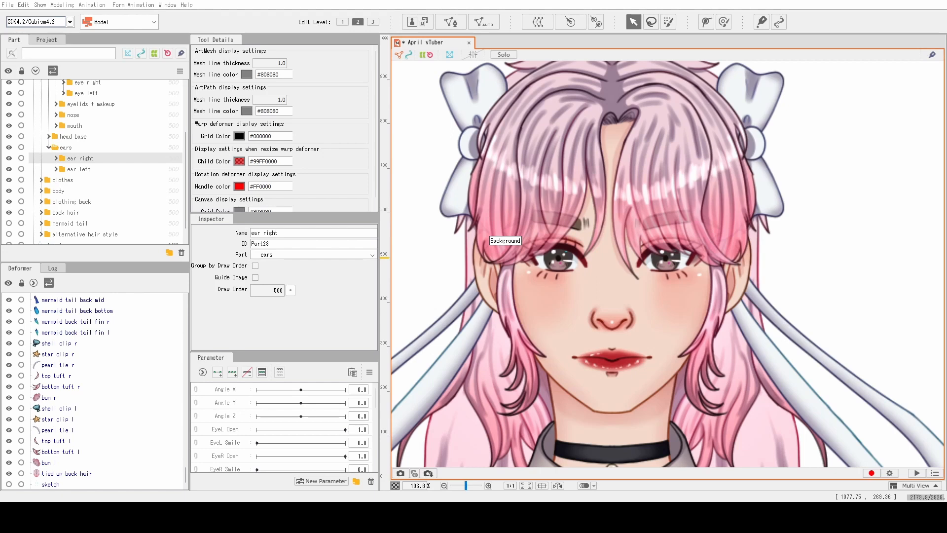
{"action": "scroll", "coordinate": [93, 146], "scroll_direction": "up", "scroll_amount": 3}
{"action": "left_click", "coordinate": [94, 149]}
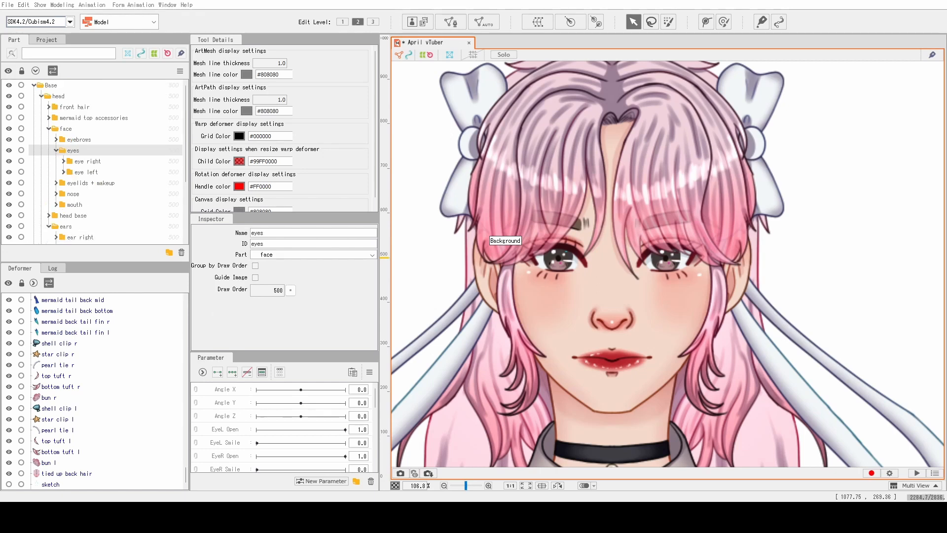
{"action": "scroll", "coordinate": [623, 251], "scroll_direction": "up", "scroll_amount": 3}
{"action": "left_click", "coordinate": [743, 215]}
{"action": "scroll", "coordinate": [701, 256], "scroll_direction": "down", "scroll_amount": 3}
{"action": "scroll", "coordinate": [582, 306], "scroll_direction": "up", "scroll_amount": 4}
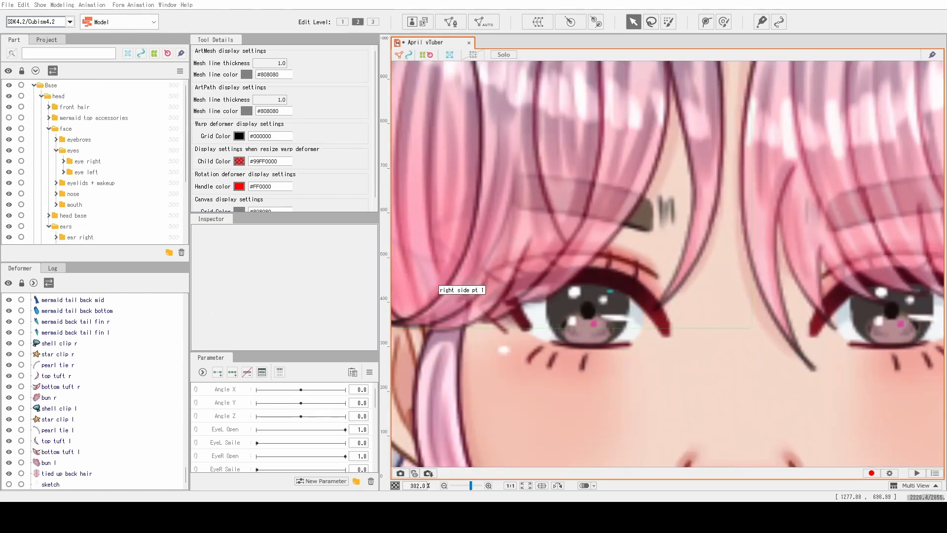
Hide the front hair part and select the hair shading mesh inside the head base part
{"action": "left_click", "coordinate": [9, 107]}
{"action": "scroll", "coordinate": [489, 224], "scroll_direction": "down", "scroll_amount": 3}
{"action": "scroll", "coordinate": [488, 224], "scroll_direction": "up", "scroll_amount": 1}
{"action": "scroll", "coordinate": [66, 186], "scroll_direction": "down", "scroll_amount": 1}
{"action": "left_click", "coordinate": [49, 176]}
{"action": "right_click", "coordinate": [95, 209]}
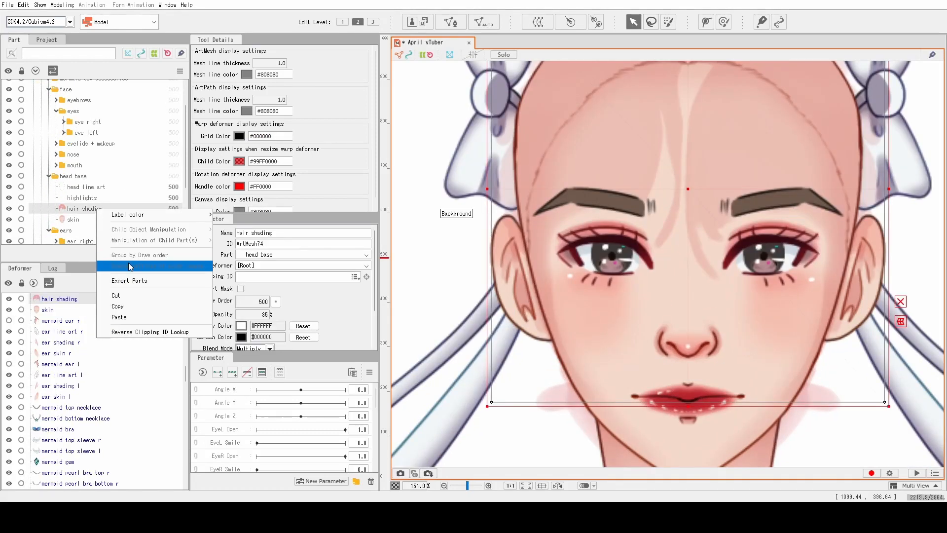
{"action": "left_click", "coordinate": [132, 266]}
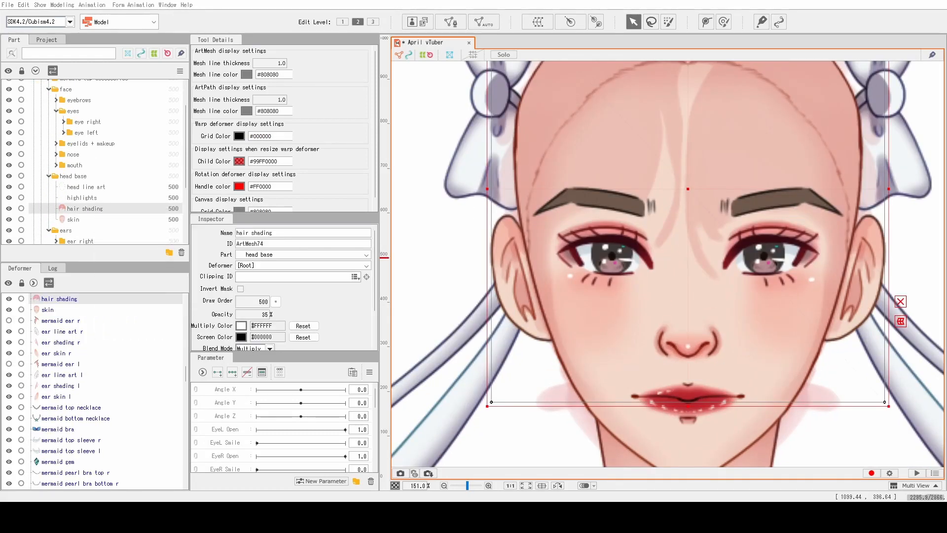
Clip the hair shading mesh to the head base's skin mesh through its clipping ID
{"action": "left_click", "coordinate": [531, 368]}
{"action": "scroll", "coordinate": [531, 367], "scroll_direction": "up", "scroll_amount": 2}
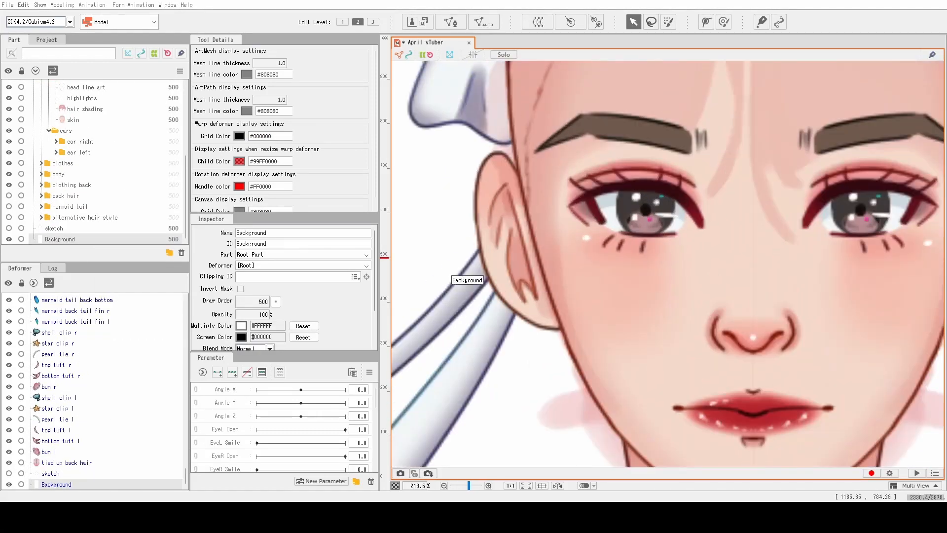
{"action": "scroll", "coordinate": [67, 374], "scroll_direction": "up", "scroll_amount": 5}
{"action": "left_click", "coordinate": [67, 372]}
{"action": "scroll", "coordinate": [565, 331], "scroll_direction": "down", "scroll_amount": 4}
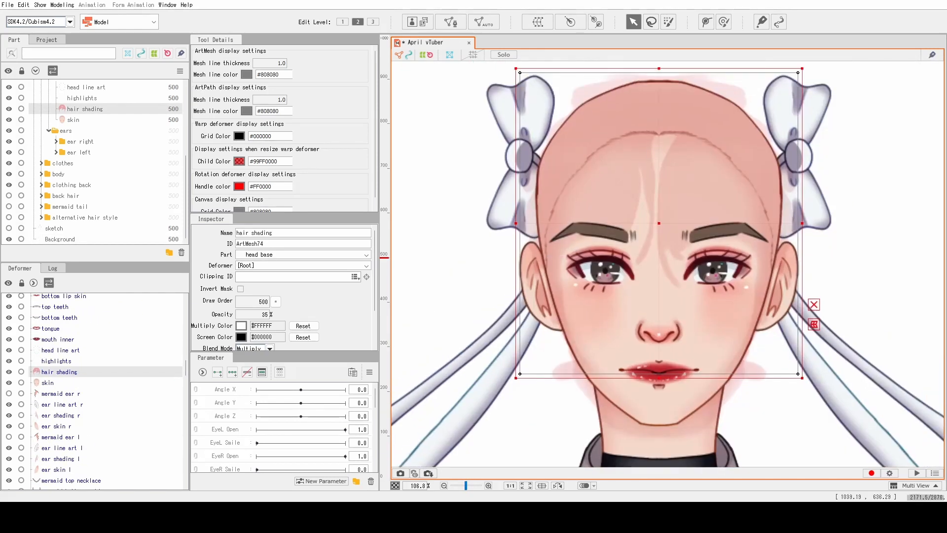
{"action": "left_click", "coordinate": [341, 276]}
{"action": "type", "text": "skin"}
{"action": "key", "text": "Return"}
Examine the neck shading mesh's clipping ID and blend mode and compare the shading around the face
{"action": "scroll", "coordinate": [76, 381], "scroll_direction": "down", "scroll_amount": 10}
{"action": "left_click", "coordinate": [76, 386]}
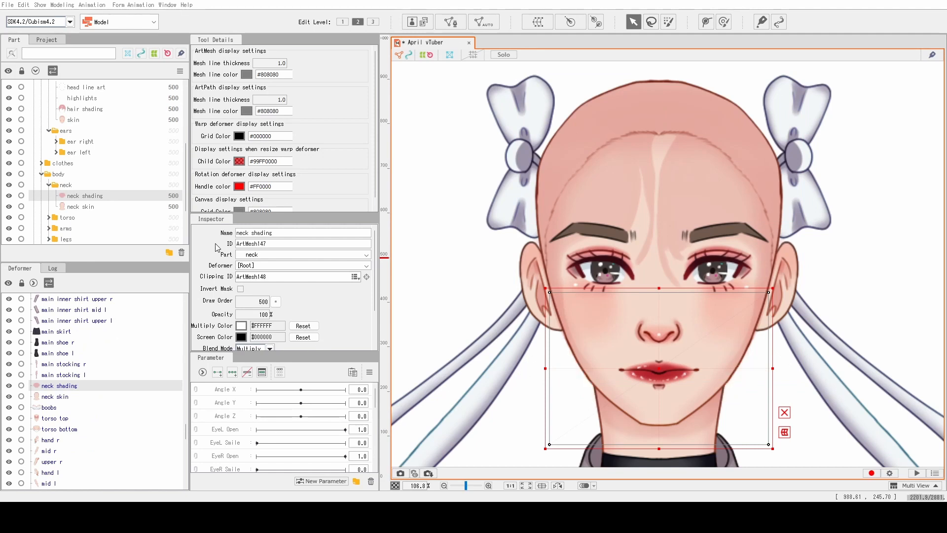
{"action": "left_click", "coordinate": [517, 245]}
{"action": "scroll", "coordinate": [281, 286], "scroll_direction": "down", "scroll_amount": 3}
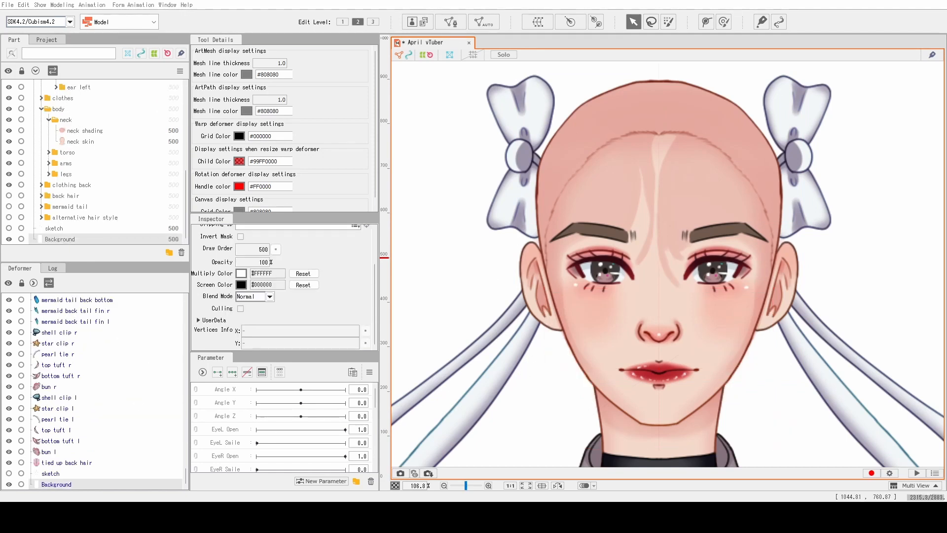
{"action": "left_click_drag", "start_coordinate": [913, 255], "coordinate": [873, 257]}
{"action": "scroll", "coordinate": [530, 264], "scroll_direction": "up", "scroll_amount": 5}
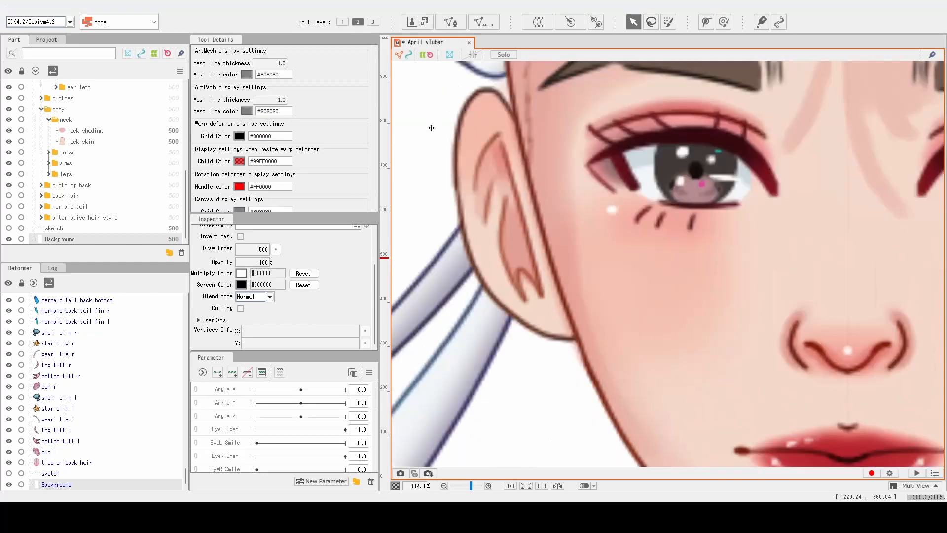
{"action": "left_click", "coordinate": [85, 130]}
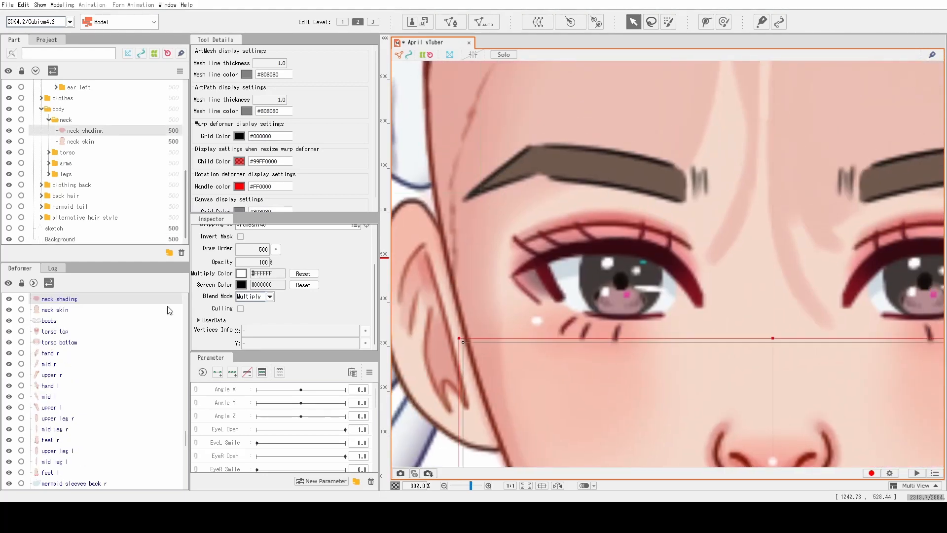
{"action": "scroll", "coordinate": [249, 310], "scroll_direction": "up", "scroll_amount": 3}
{"action": "scroll", "coordinate": [211, 312], "scroll_direction": "down", "scroll_amount": 3}
{"action": "scroll", "coordinate": [98, 375], "scroll_direction": "up", "scroll_amount": 2}
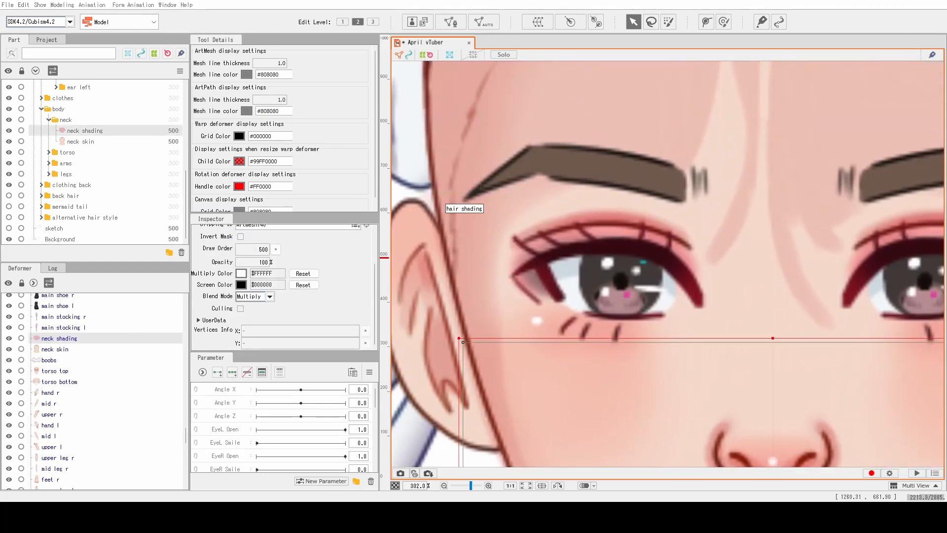
Dock the Deformer palette above the Part palette and group the Log and Project palettes with it
{"action": "left_click", "coordinate": [592, 249]}
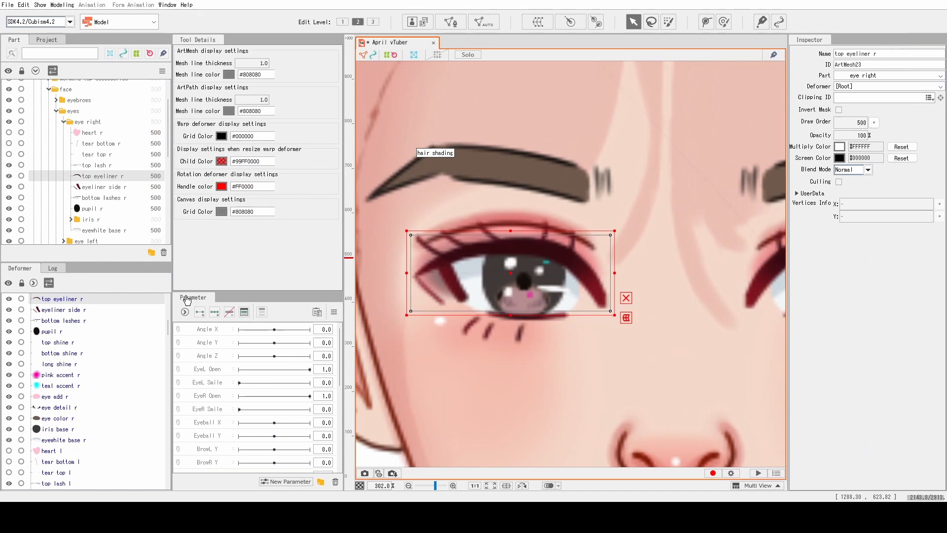
{"action": "left_click_drag", "start_coordinate": [19, 268], "coordinate": [21, 50]}
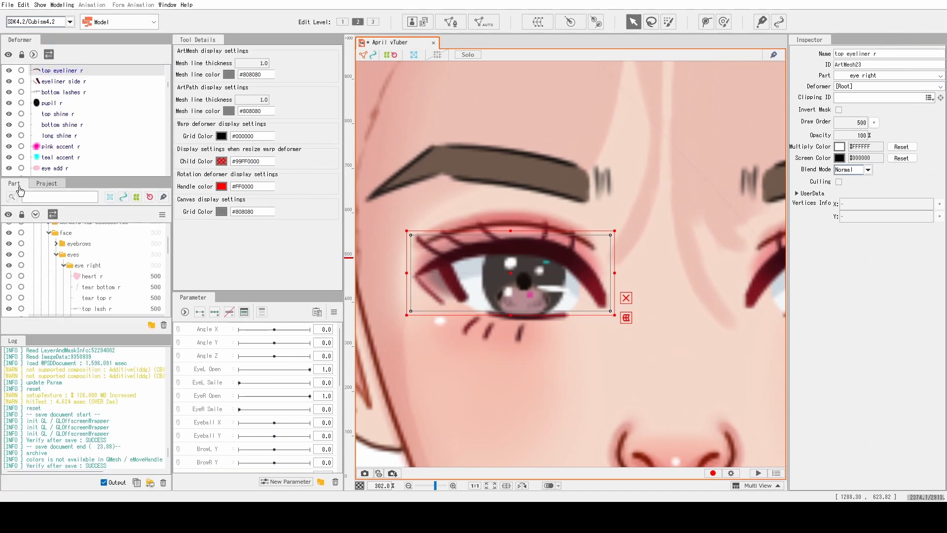
{"action": "left_click_drag", "start_coordinate": [47, 184], "coordinate": [24, 44]}
{"action": "left_click", "coordinate": [24, 43]}
{"action": "left_click_drag", "start_coordinate": [14, 340], "coordinate": [91, 42]}
{"action": "left_click", "coordinate": [20, 39]}
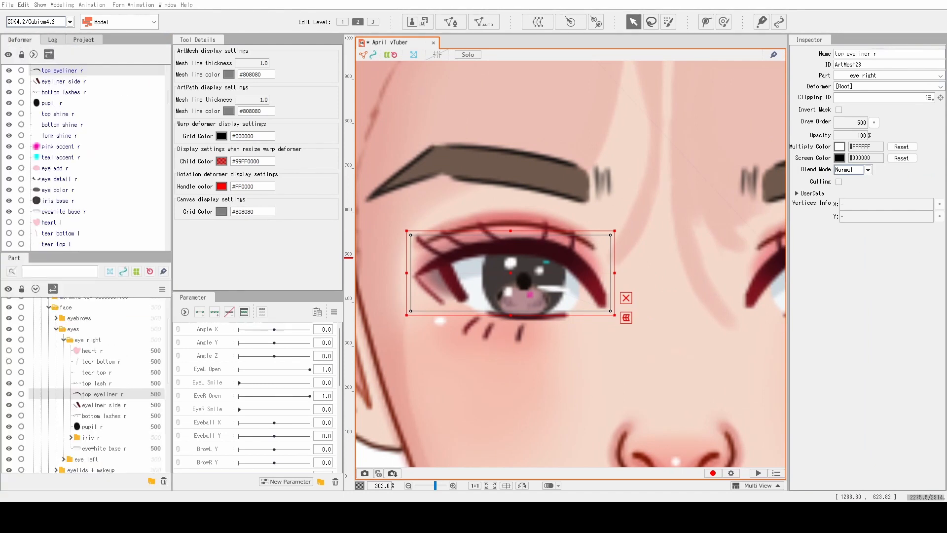
Dock the Part palette beneath the Inspector and narrow the Tool Details and Parameter column to enlarge the canvas
{"action": "left_click_drag", "start_coordinate": [14, 258], "coordinate": [888, 326]}
{"action": "left_click_drag", "start_coordinate": [844, 40], "coordinate": [869, 434]}
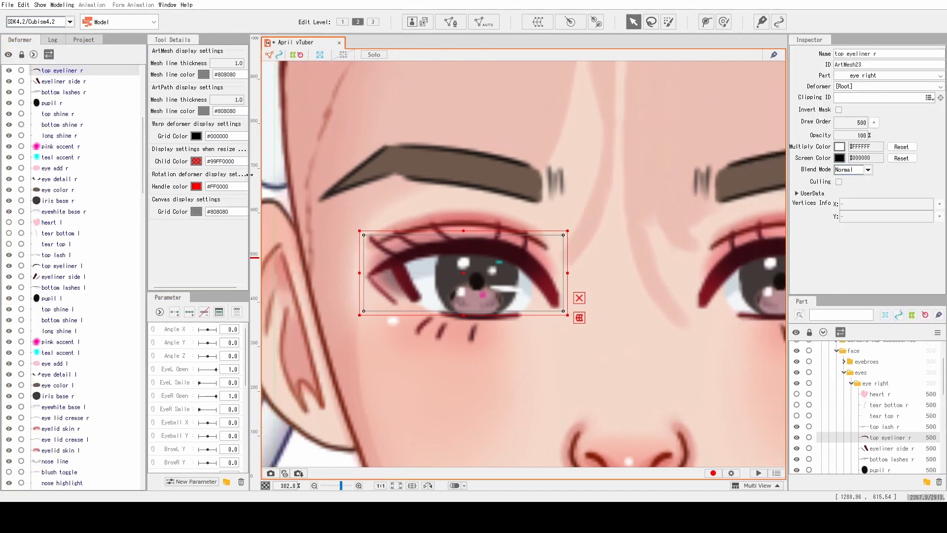
{"action": "scroll", "coordinate": [505, 347], "scroll_direction": "down", "scroll_amount": 3}
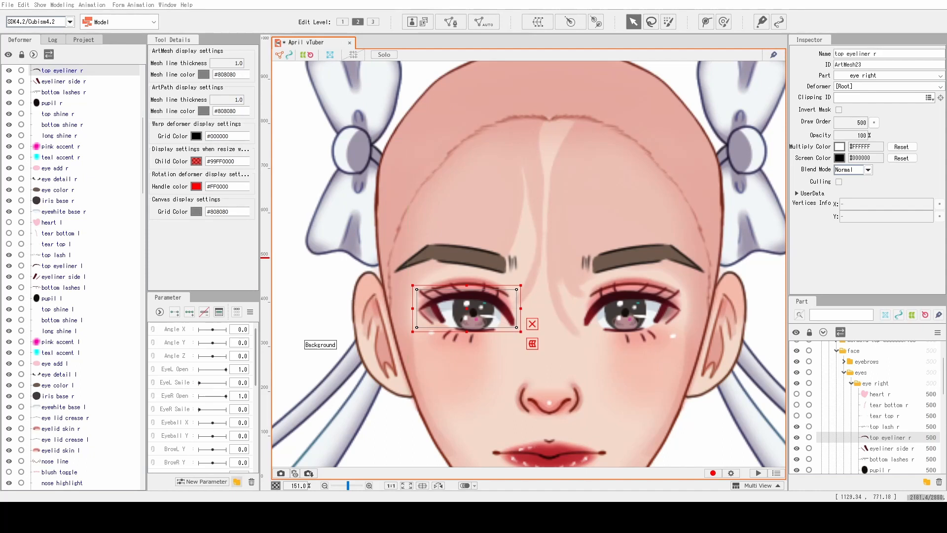
{"action": "scroll", "coordinate": [207, 345], "scroll_direction": "up", "scroll_amount": 1}
Put Angle X, Y and Z in a pink "angles" parameter group headed by a divider parameter, and widen the Parameter palette
{"action": "left_click", "coordinate": [156, 330]}
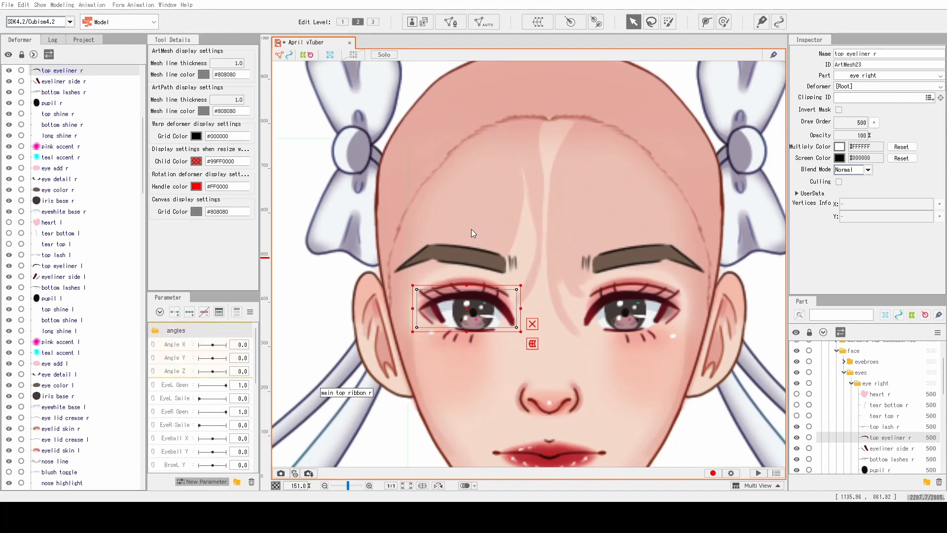
{"action": "left_click", "coordinate": [156, 330]}
{"action": "left_click_drag", "start_coordinate": [261, 366], "coordinate": [289, 345]}
{"action": "left_click", "coordinate": [178, 347]}
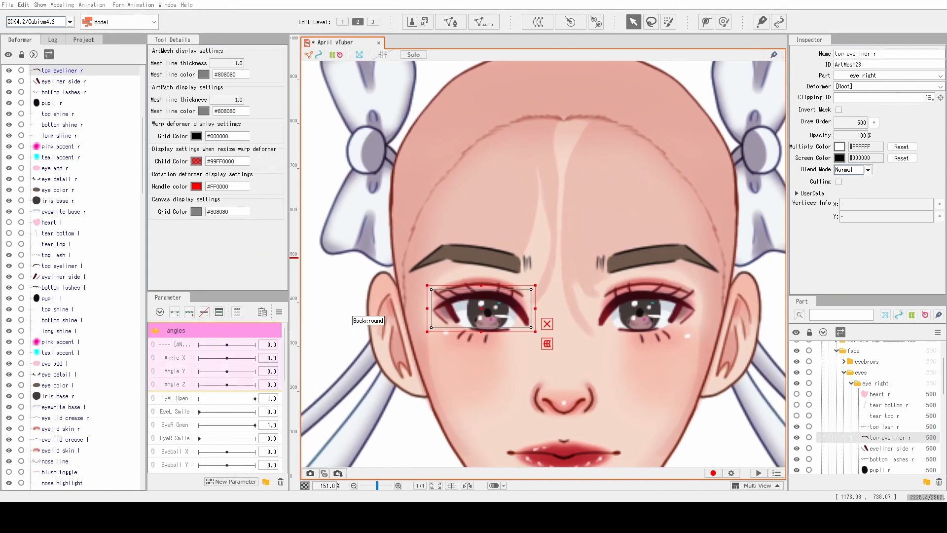
Create the parameter groups Inputs, Toggles, Animations, Body, Eyes, Brows, Mouth, Hair, Breathing, Physics and Misc, with Angles placed after Animations
{"action": "right_click", "coordinate": [186, 330]}
{"action": "left_click", "coordinate": [219, 385]}
{"action": "type", "text": "Inputs"}
{"action": "key", "text": "Return"}
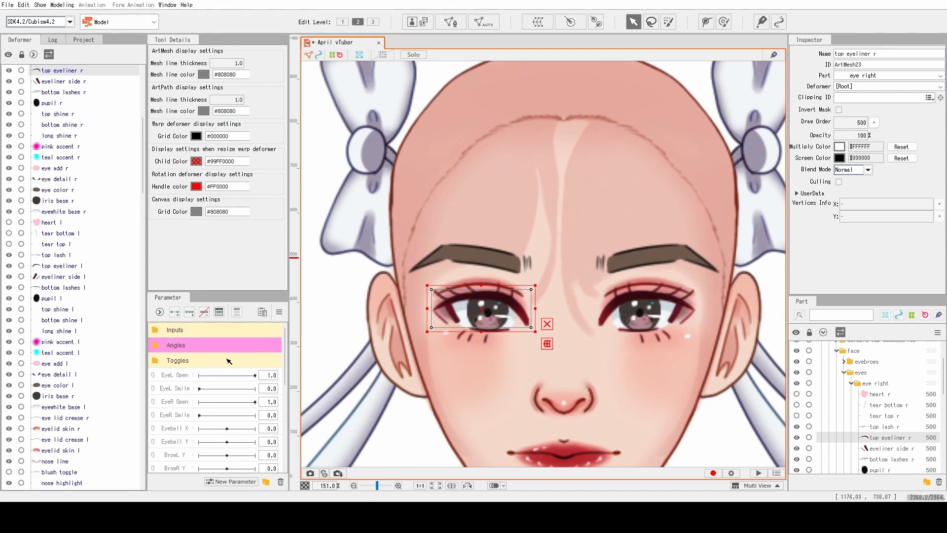
{"action": "left_click_drag", "start_coordinate": [228, 360], "coordinate": [206, 374]}
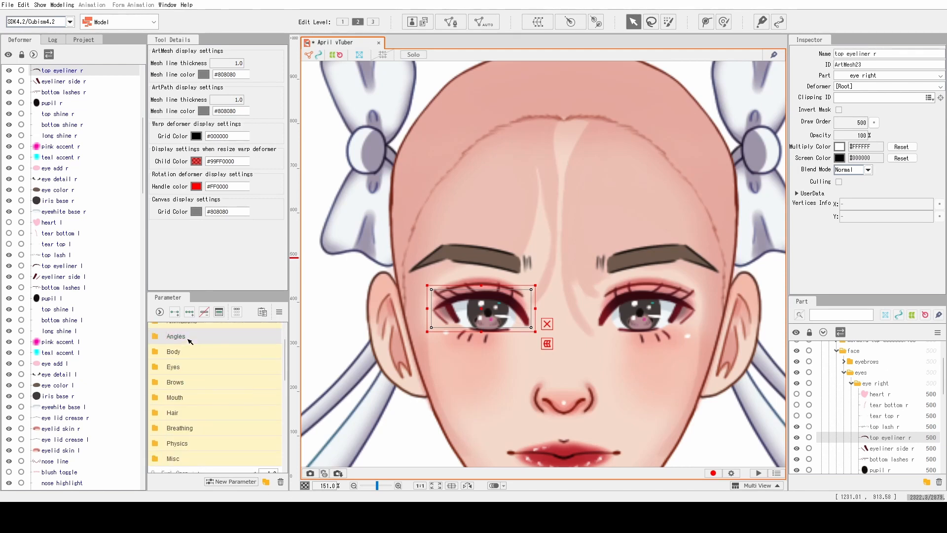
Move the remaining loose parameters, including the brow ones, into the parameter groups and save the model
{"action": "scroll", "coordinate": [184, 423], "scroll_direction": "down", "scroll_amount": 3}
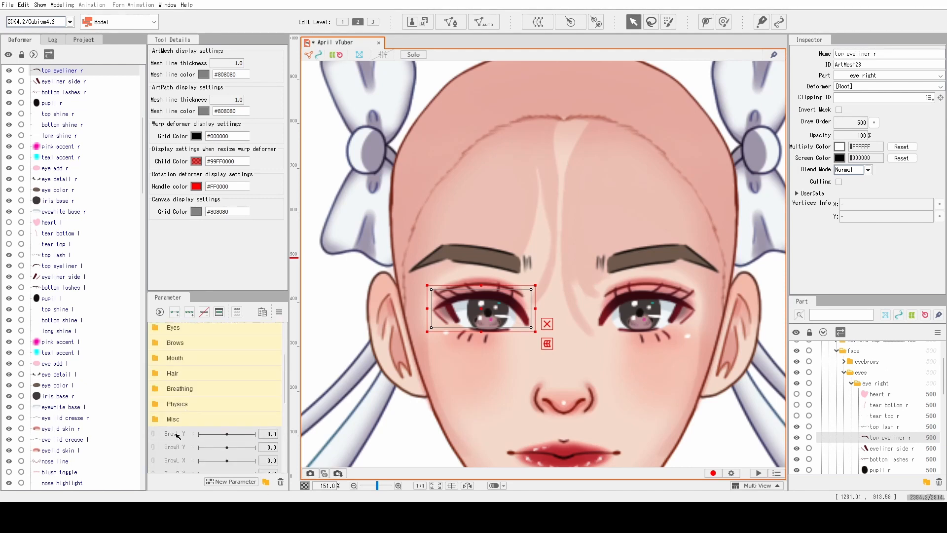
{"action": "left_click_drag", "start_coordinate": [176, 436], "coordinate": [162, 345]}
{"action": "left_click", "coordinate": [160, 347]}
{"action": "scroll", "coordinate": [176, 394], "scroll_direction": "down", "scroll_amount": 2}
{"action": "left_click", "coordinate": [175, 395]}
{"action": "left_click", "coordinate": [176, 421], "text": "shift"}
{"action": "scroll", "coordinate": [176, 394], "scroll_direction": "up", "scroll_amount": 1}
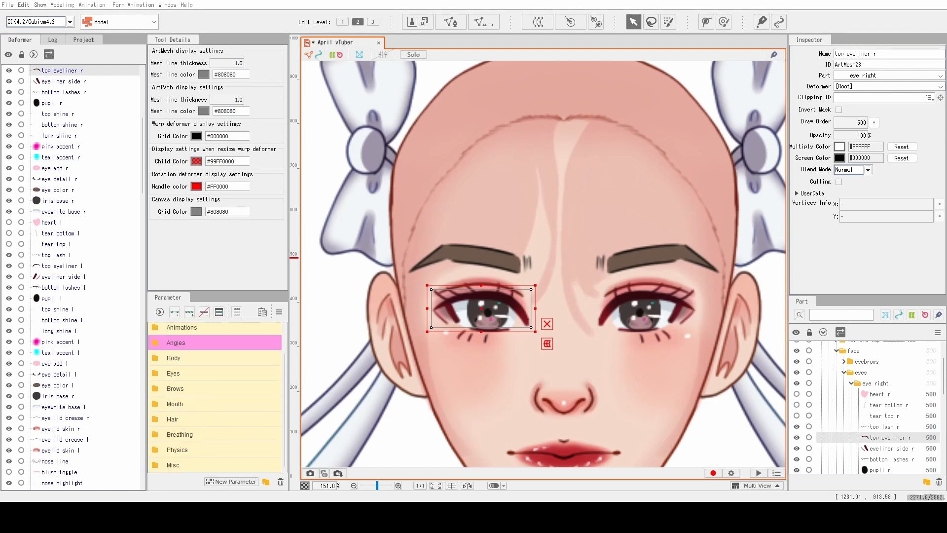
{"action": "scroll", "coordinate": [215, 395], "scroll_direction": "up", "scroll_amount": 1}
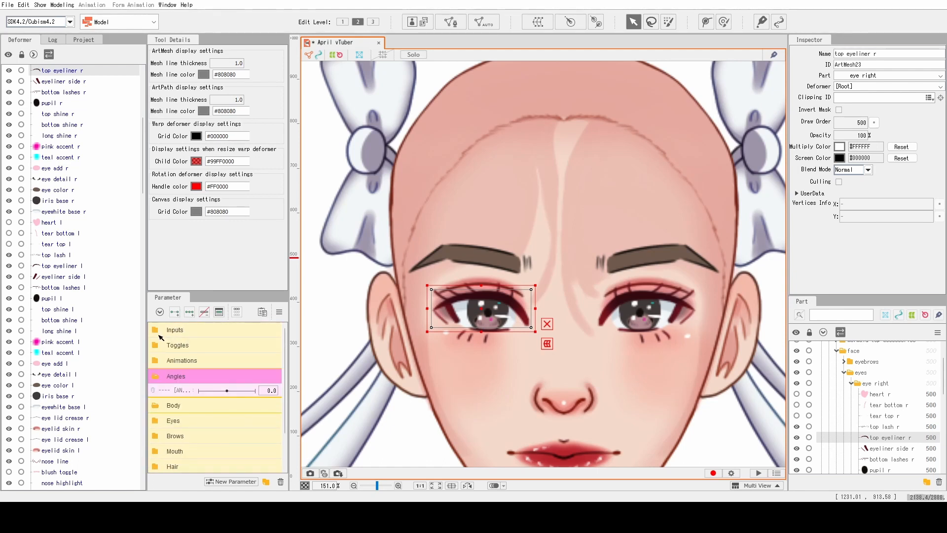
{"action": "key", "text": "ctrl+s"}
Select every mesh from the middle front bangs to the tied up back hair and show the front hair part again
{"action": "scroll", "coordinate": [126, 325], "scroll_direction": "up", "scroll_amount": 8}
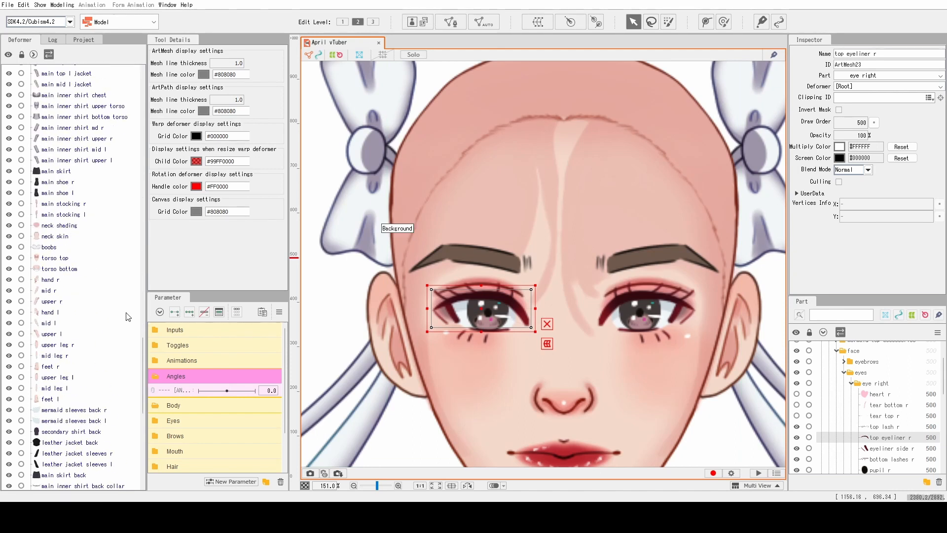
{"action": "left_click", "coordinate": [58, 70]}
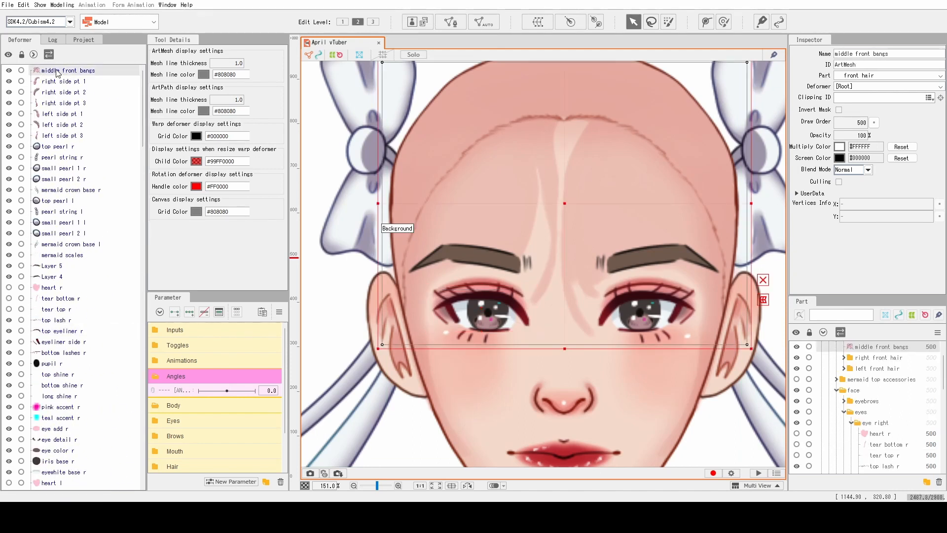
{"action": "scroll", "coordinate": [64, 276], "scroll_direction": "down", "scroll_amount": 20}
{"action": "left_click", "coordinate": [66, 462], "text": "shift"}
{"action": "scroll", "coordinate": [828, 379], "scroll_direction": "up", "scroll_amount": 3}
{"action": "left_click", "coordinate": [796, 368]}
{"action": "scroll", "coordinate": [828, 378], "scroll_direction": "down", "scroll_amount": 20}
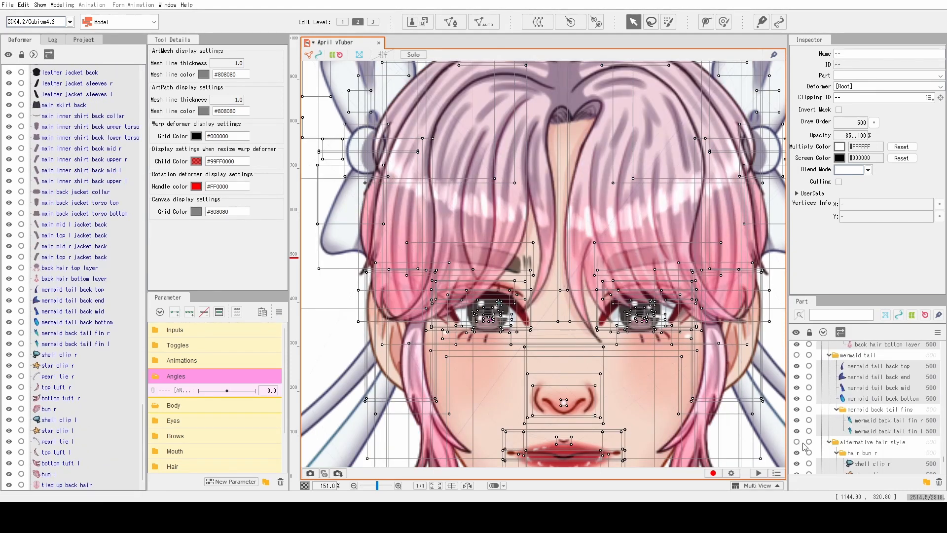
Create a warp deformer named Entire Body in the Base part, containing all character meshes, with 5 x 5 conversion divisions
{"action": "scroll", "coordinate": [804, 444], "scroll_direction": "up", "scroll_amount": 3}
{"action": "left_click", "coordinate": [796, 390]}
{"action": "left_click", "coordinate": [77, 94]}
{"action": "scroll", "coordinate": [77, 182], "scroll_direction": "up", "scroll_amount": 20}
{"action": "key", "text": "ctrl+a"}
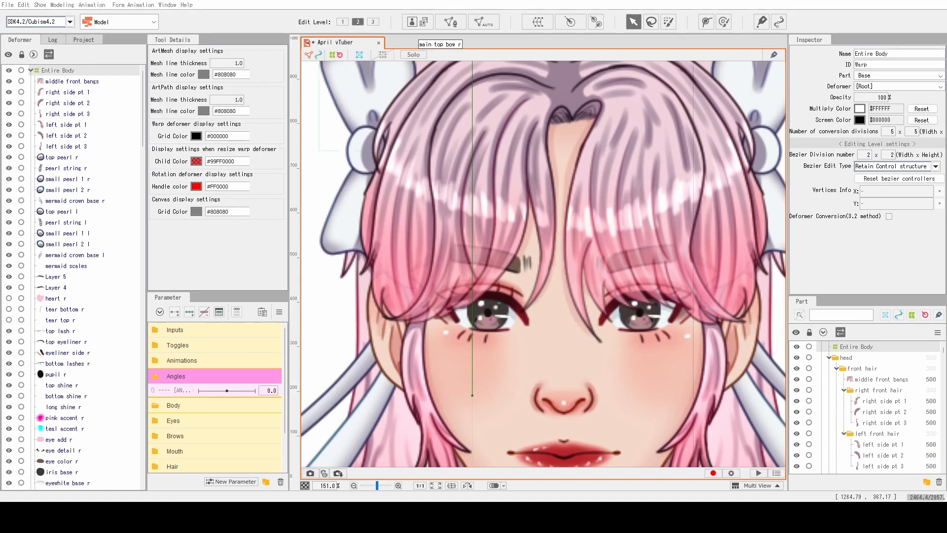
Create a Head warp deformer under Entire Body and a nested Front Hair warp deformer for the bangs and side hair meshes
{"action": "scroll", "coordinate": [538, 248], "scroll_direction": "down", "scroll_amount": 8}
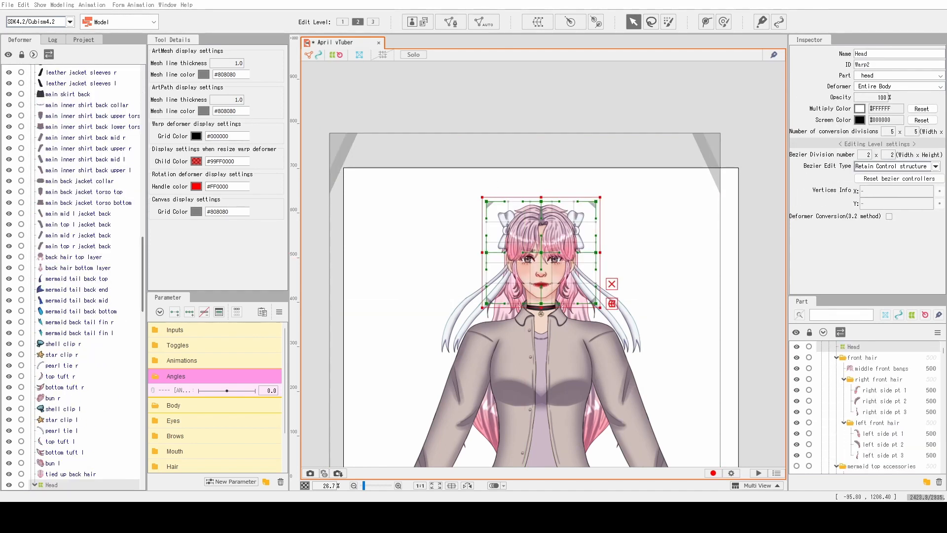
{"action": "left_click", "coordinate": [552, 245]}
{"action": "left_click", "coordinate": [34, 474]}
{"action": "left_click_drag", "start_coordinate": [52, 473], "coordinate": [89, 80]}
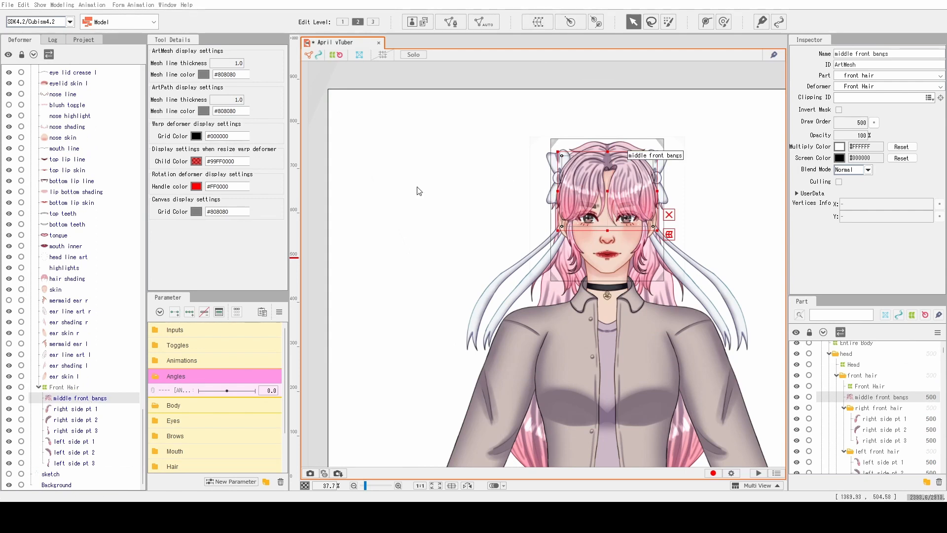
Create a Right Front Hair warp deformer for right side pt 1 to 3 and another warp deformer for left side pt 1 to 3
{"action": "left_click", "coordinate": [76, 408]}
{"action": "left_click", "coordinate": [82, 430], "text": "shift"}
{"action": "left_click", "coordinate": [538, 22]}
{"action": "left_click", "coordinate": [74, 452]}
{"action": "left_click", "coordinate": [74, 474], "text": "shift"}
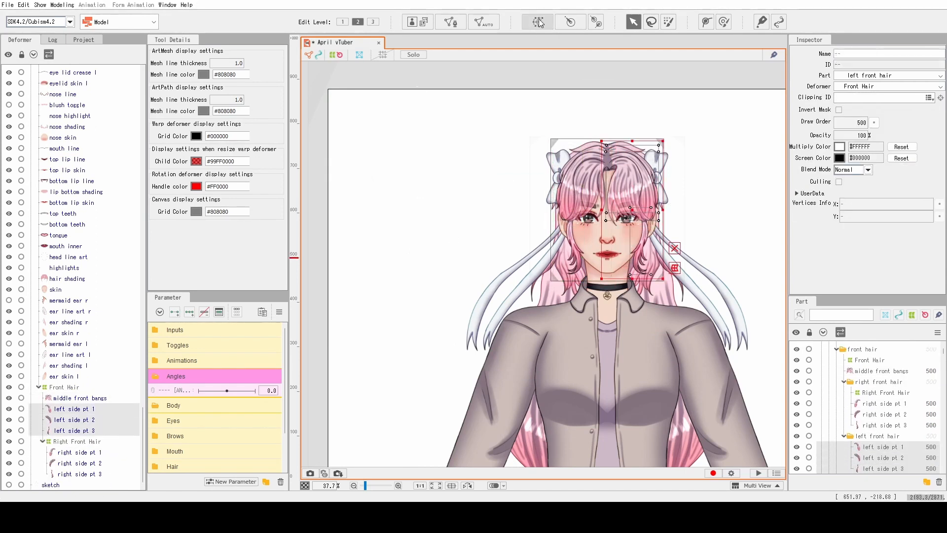
{"action": "left_click", "coordinate": [538, 22]}
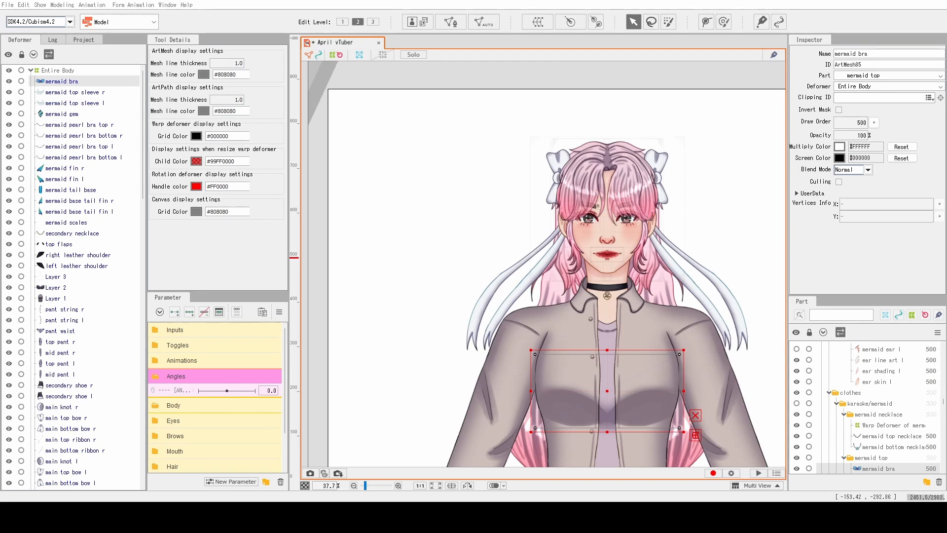
Group the mermaid outfit meshes under a karaoke/mermaid Warp deformer, with nested warp deformers for the mermaid top and mermaid fins
{"action": "left_click", "coordinate": [78, 223], "text": "shift"}
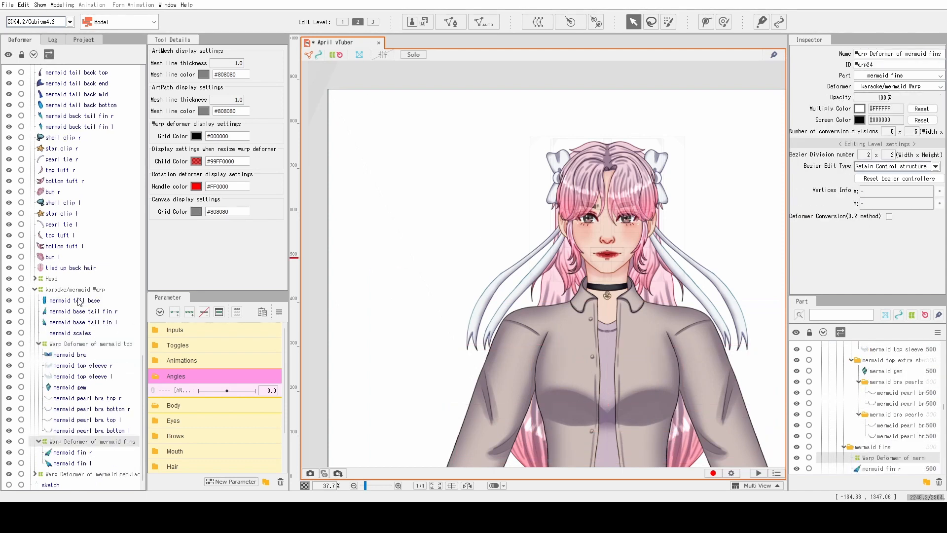
Group the mermaid tail base and both base tail fin meshes under a mermaid tail warp deformer, and save the model
{"action": "left_click", "coordinate": [78, 300]}
{"action": "left_click", "coordinate": [79, 322], "text": "shift"}
{"action": "left_click", "coordinate": [538, 21]}
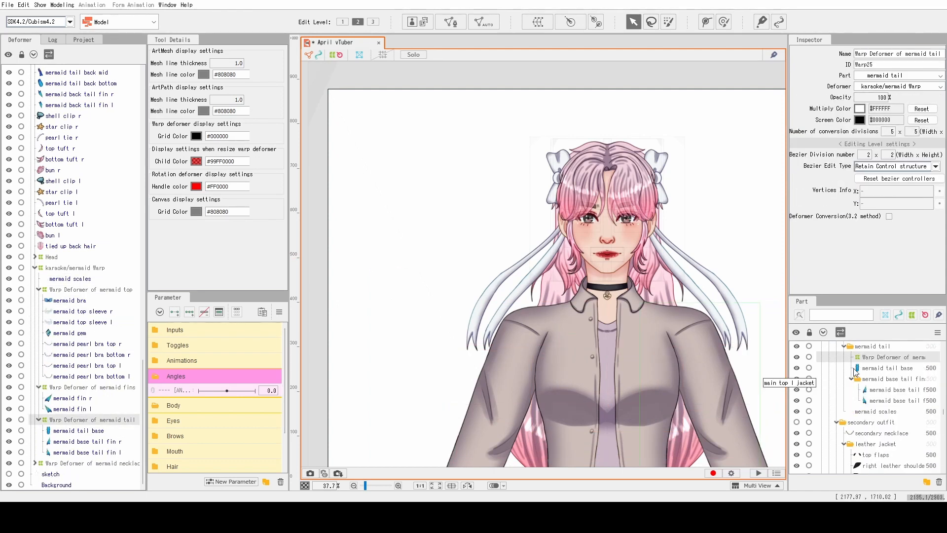
{"action": "key", "text": "ctrl+z"}
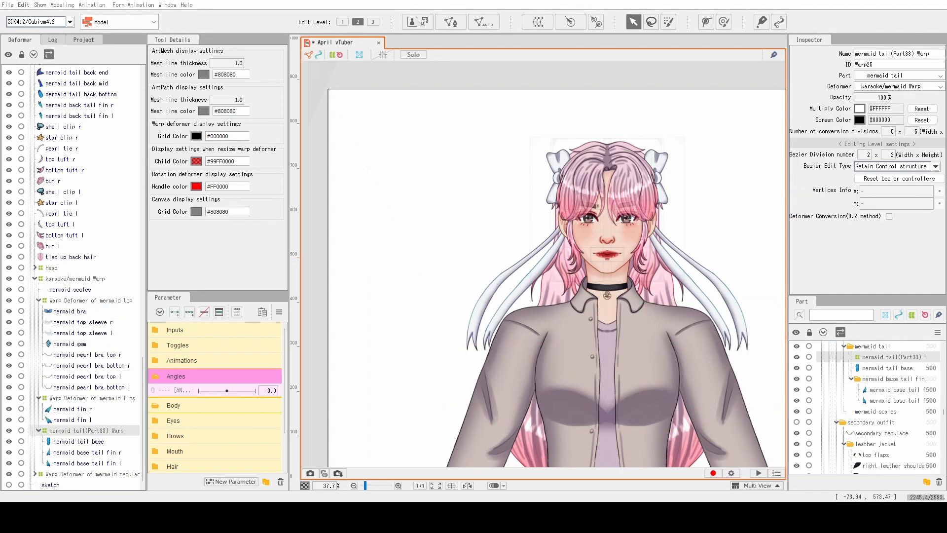
{"action": "key", "text": "ctrl+s"}
Group the secondary outfit meshes, from the secondary necklace to the secondary shoes, under one warp deformer
{"action": "scroll", "coordinate": [74, 276], "scroll_direction": "down", "scroll_amount": 1}
{"action": "left_click", "coordinate": [35, 267]}
{"action": "scroll", "coordinate": [74, 201], "scroll_direction": "up", "scroll_amount": 10}
{"action": "left_click", "coordinate": [76, 81]}
{"action": "left_click", "coordinate": [63, 311]}
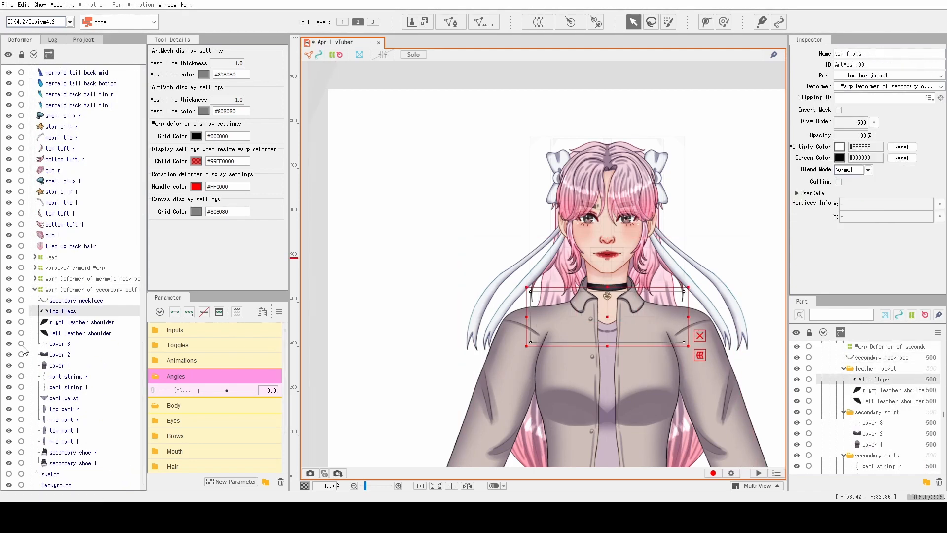
Show the secondary outfit on the model and nest separate warp deformers for its leather jacket, shirt, pants and shoes
{"action": "left_click", "coordinate": [60, 344]}
{"action": "left_click", "coordinate": [797, 444]}
{"action": "scroll", "coordinate": [804, 429], "scroll_direction": "down", "scroll_amount": 2}
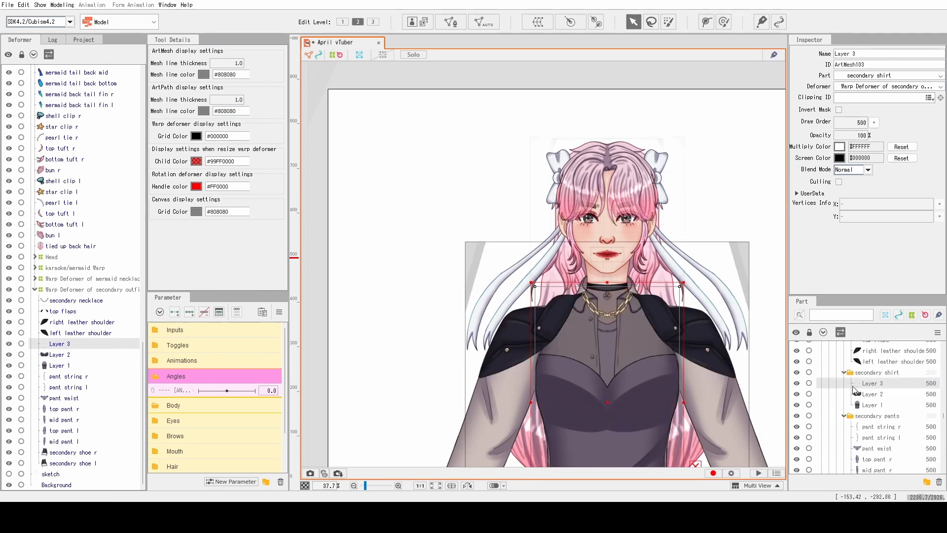
{"action": "left_click", "coordinate": [798, 405]}
{"action": "scroll", "coordinate": [705, 464], "scroll_direction": "up", "scroll_amount": 2}
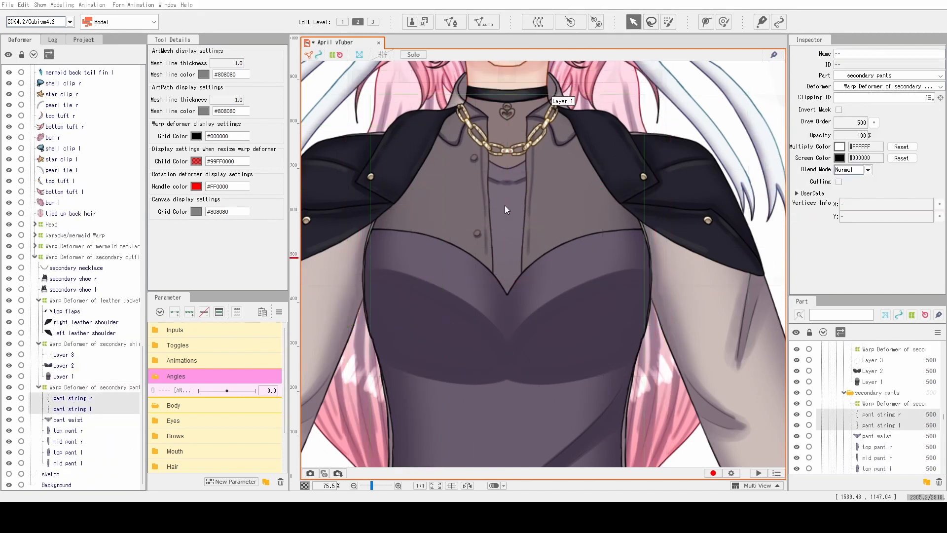
{"action": "left_click", "coordinate": [82, 280]}
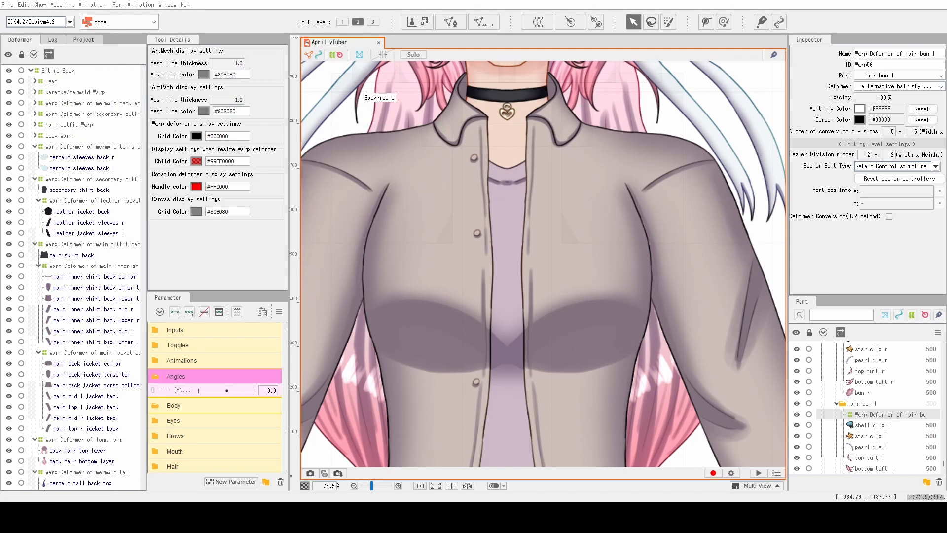
Nest the mermaid necklace warp deformer under the karaoke/mermaid Warp
{"action": "left_click", "coordinate": [35, 93]}
{"action": "left_click", "coordinate": [54, 92]}
{"action": "left_click", "coordinate": [60, 113], "text": "shift"}
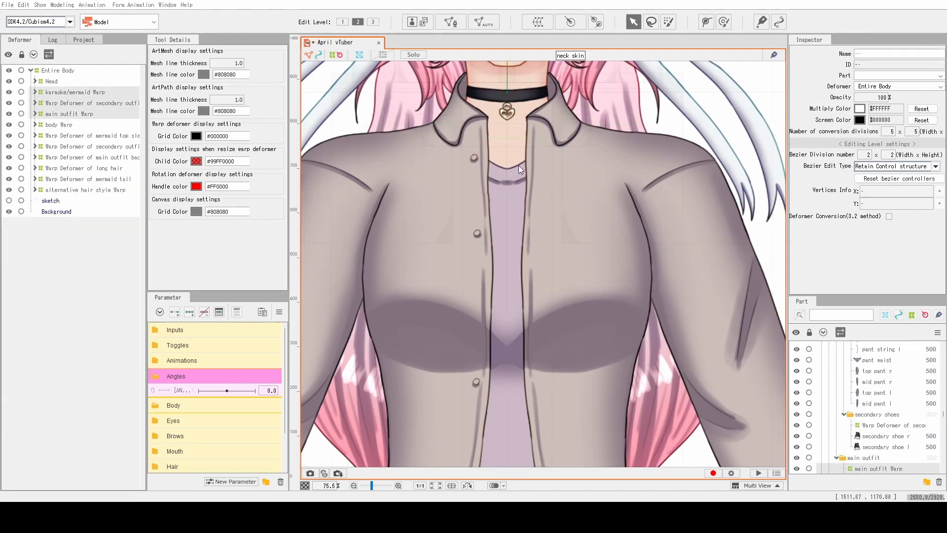
{"action": "left_click", "coordinate": [89, 136]}
{"action": "left_click", "coordinate": [89, 157], "text": "shift"}
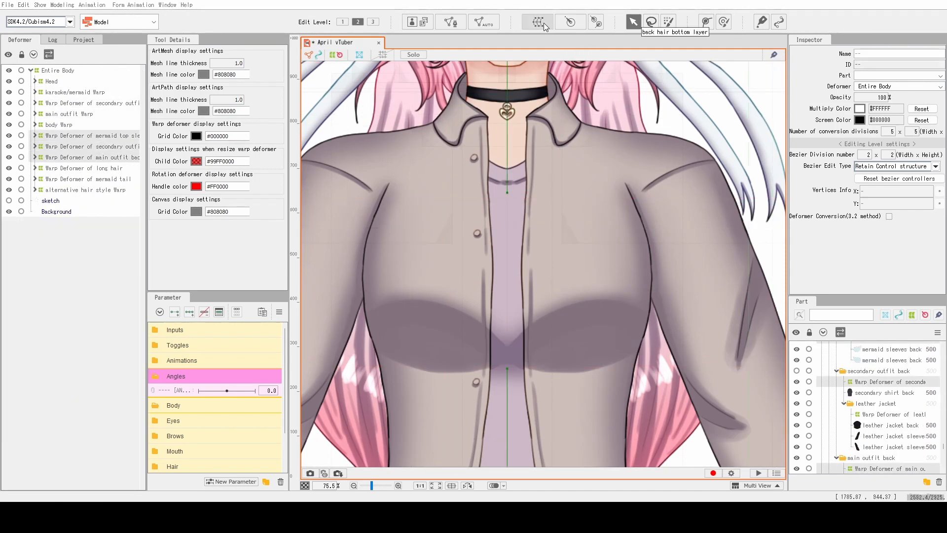
Group the three front outfit deformers under a clothes Warp and the three back outfit deformers under a clothing back Warp
{"action": "left_click", "coordinate": [88, 179]}
{"action": "left_click", "coordinate": [35, 178]}
{"action": "left_click", "coordinate": [836, 414]}
{"action": "left_click", "coordinate": [826, 425]}
{"action": "left_click", "coordinate": [832, 426]}
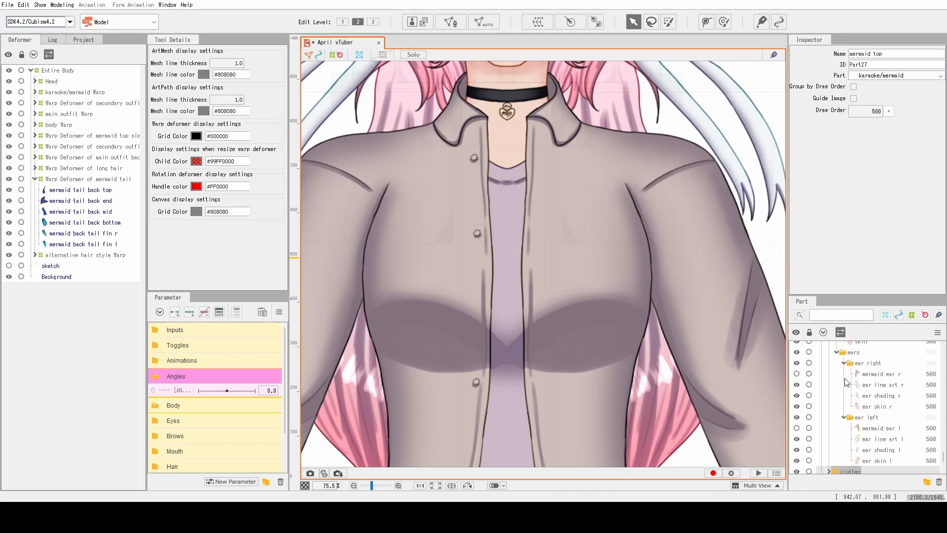
{"action": "left_click", "coordinate": [844, 363]}
{"action": "left_click", "coordinate": [844, 374]}
{"action": "left_click", "coordinate": [35, 179]}
{"action": "left_click", "coordinate": [75, 92]}
{"action": "left_click", "coordinate": [86, 115], "text": "shift"}
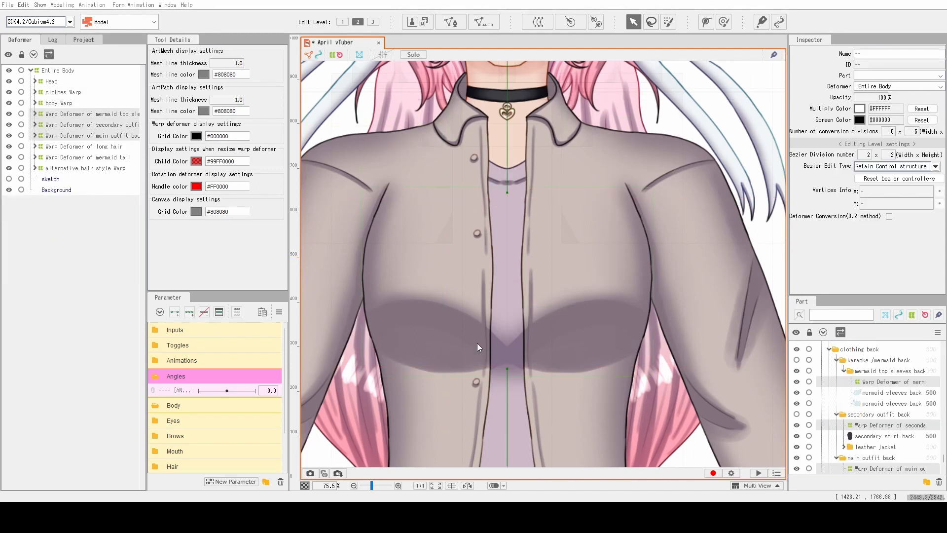
{"action": "left_click", "coordinate": [843, 370]}
Create separate warp deformers under Head for the right ear, the left ear and the head base meshes
{"action": "left_click", "coordinate": [35, 81]}
{"action": "left_click", "coordinate": [69, 211]}
{"action": "left_click", "coordinate": [538, 21]}
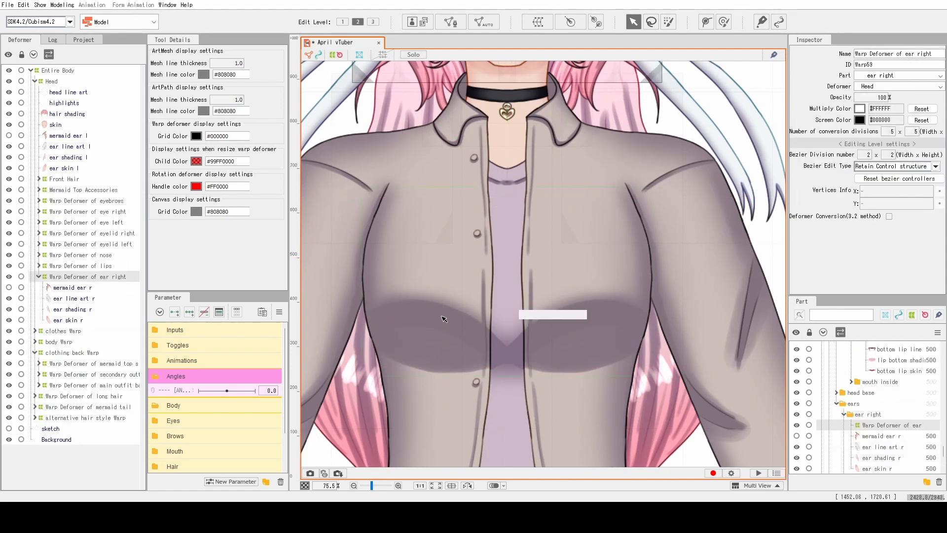
{"action": "left_click", "coordinate": [69, 168]}
{"action": "left_click", "coordinate": [538, 21]}
{"action": "left_click", "coordinate": [68, 92]}
{"action": "left_click", "coordinate": [55, 124], "text": "shift"}
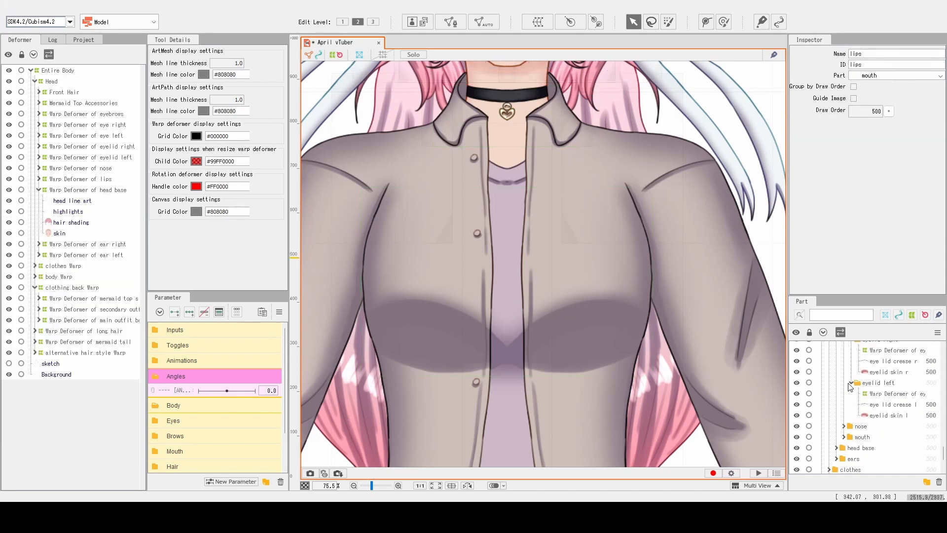
Collapse the part folders inside head and hide the hair parts to expose the face
{"action": "scroll", "coordinate": [870, 411], "scroll_direction": "down", "scroll_amount": 1}
{"action": "scroll", "coordinate": [868, 410], "scroll_direction": "up", "scroll_amount": 2}
{"action": "left_click", "coordinate": [851, 404]}
{"action": "left_click", "coordinate": [844, 393]}
{"action": "scroll", "coordinate": [848, 370], "scroll_direction": "up", "scroll_amount": 2}
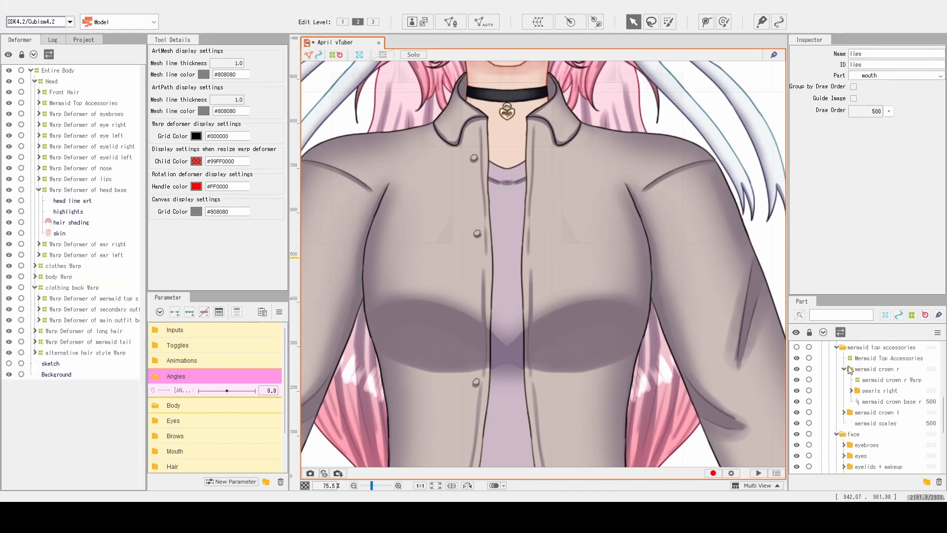
{"action": "left_click", "coordinate": [838, 349]}
{"action": "left_click", "coordinate": [846, 412]}
{"action": "left_click", "coordinate": [838, 390]}
{"action": "left_click", "coordinate": [829, 368]}
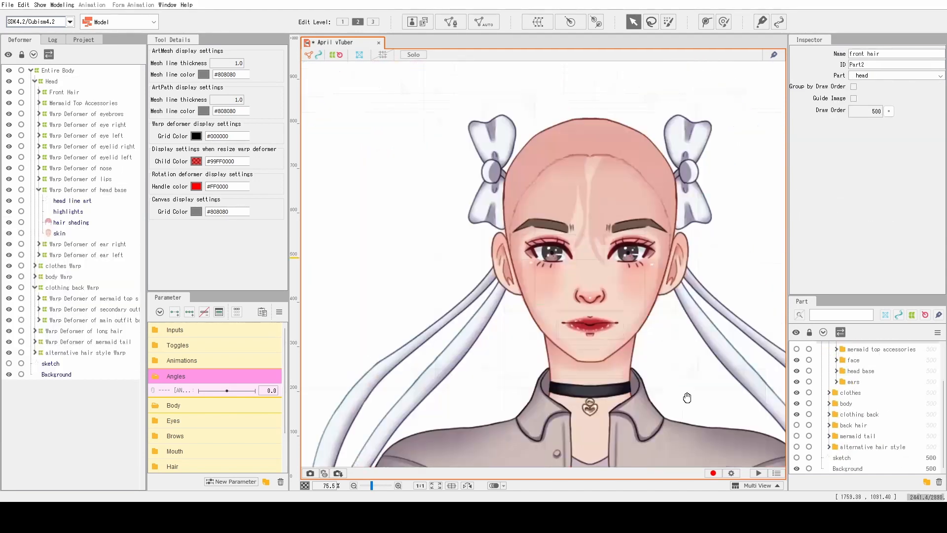
Group the eye right and eye left warp deformers under a new eyes Warp
{"action": "scroll", "coordinate": [390, 237], "scroll_direction": "up", "scroll_amount": 8}
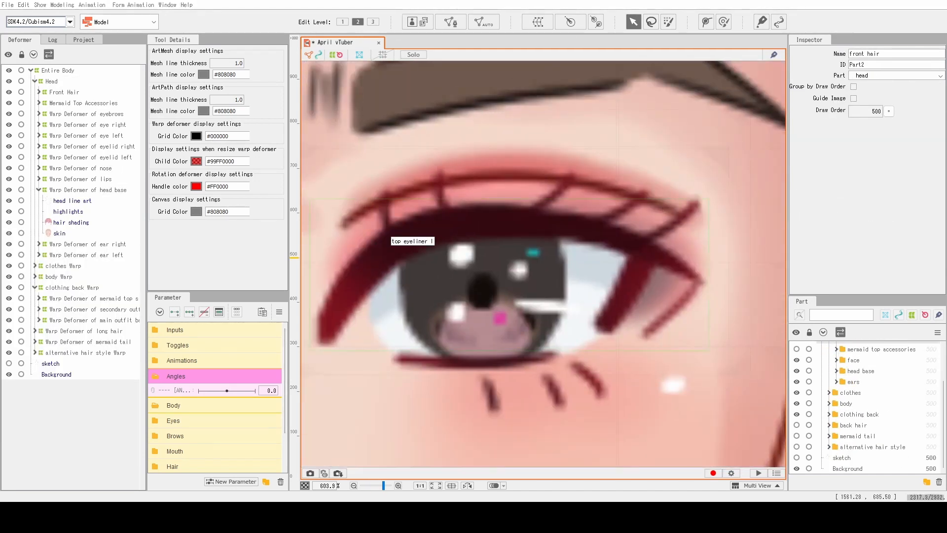
{"action": "left_click", "coordinate": [460, 225]}
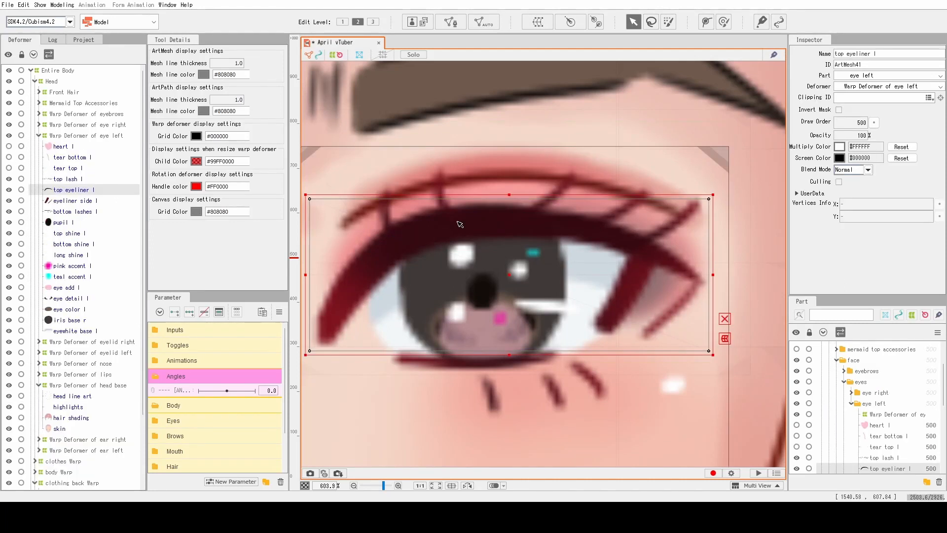
{"action": "left_click", "coordinate": [39, 135]}
{"action": "left_click", "coordinate": [86, 124], "text": "ctrl"}
{"action": "left_click", "coordinate": [90, 146]}
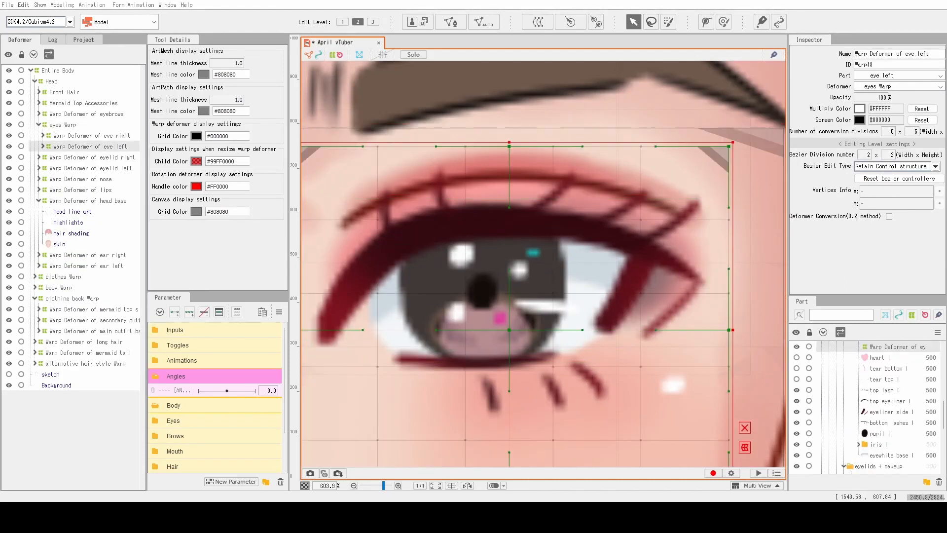
Extend the EyeL Open parameter's range so 1.0 is its midpoint, and generate meshes for the left-eye art meshes
{"action": "left_click", "coordinate": [154, 421]}
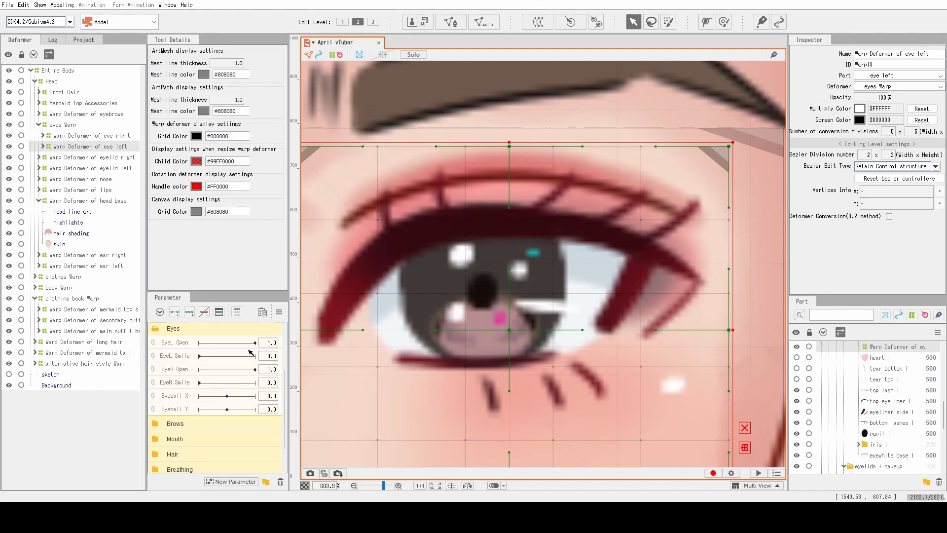
{"action": "left_click_drag", "start_coordinate": [290, 352], "coordinate": [286, 353]}
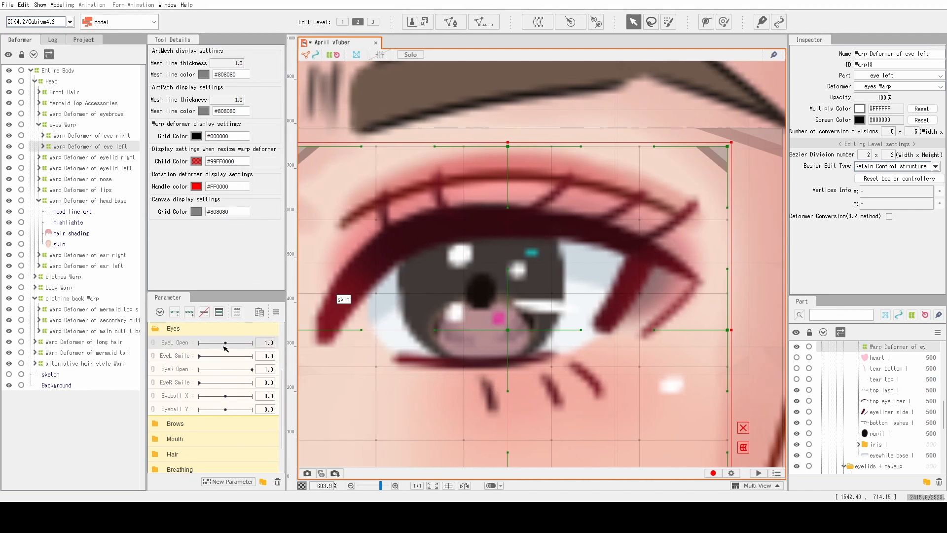
{"action": "left_click", "coordinate": [43, 146]}
{"action": "left_click", "coordinate": [105, 191]}
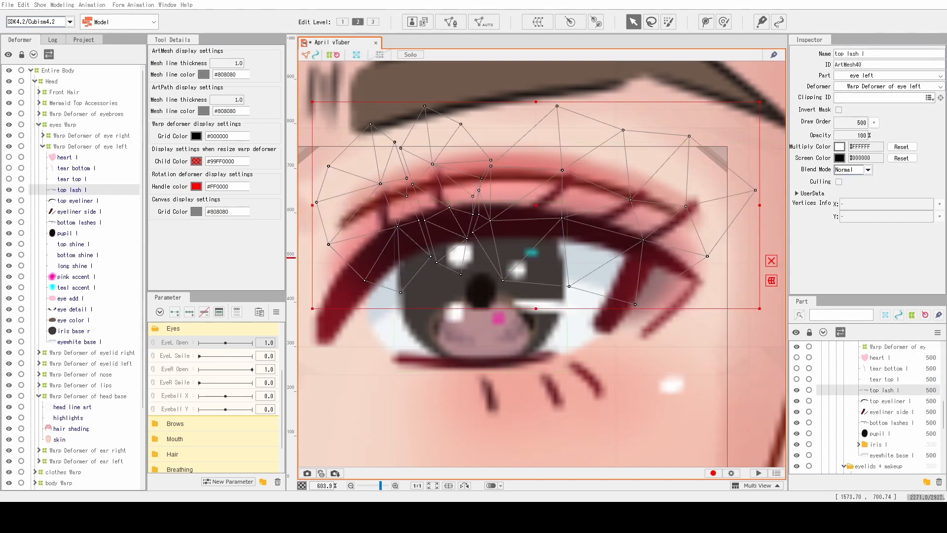
{"action": "left_click", "coordinate": [89, 157]}
{"action": "left_click", "coordinate": [87, 342], "text": "shift"}
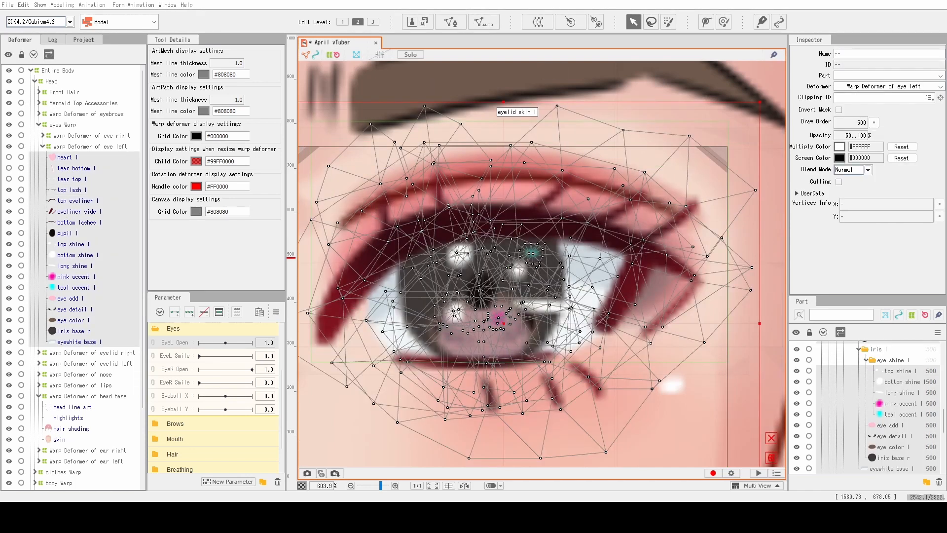
Draw a five-point deform path along top eyeliner l, add three keys to EyeL Open, and set it to 0.0
{"action": "left_click", "coordinate": [89, 191]}
{"action": "left_click", "coordinate": [91, 201]}
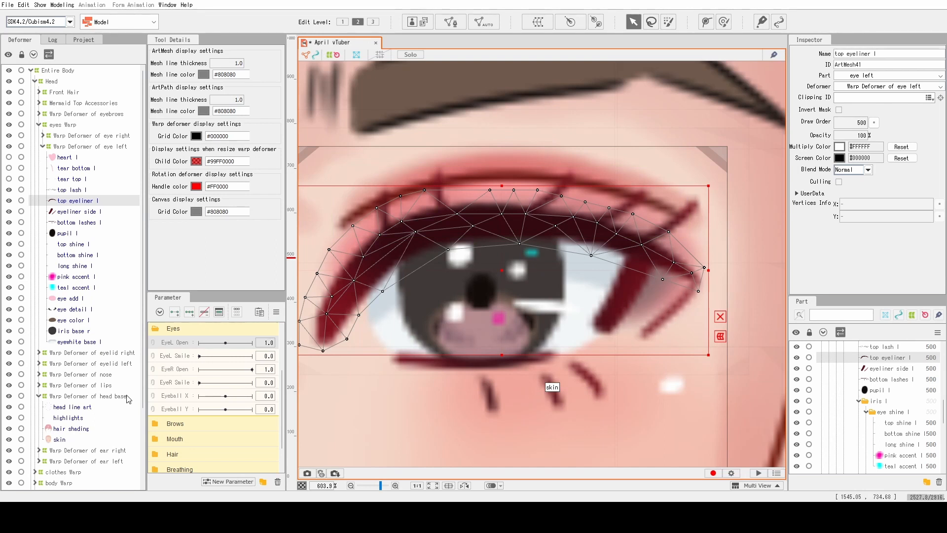
{"action": "key", "text": "p"}
{"action": "left_click", "coordinate": [322, 350]}
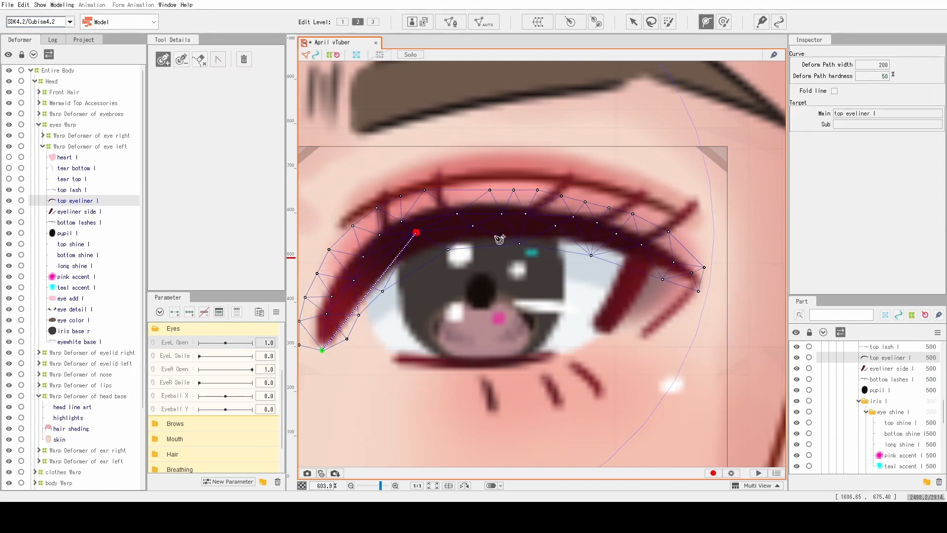
{"action": "key", "text": "v"}
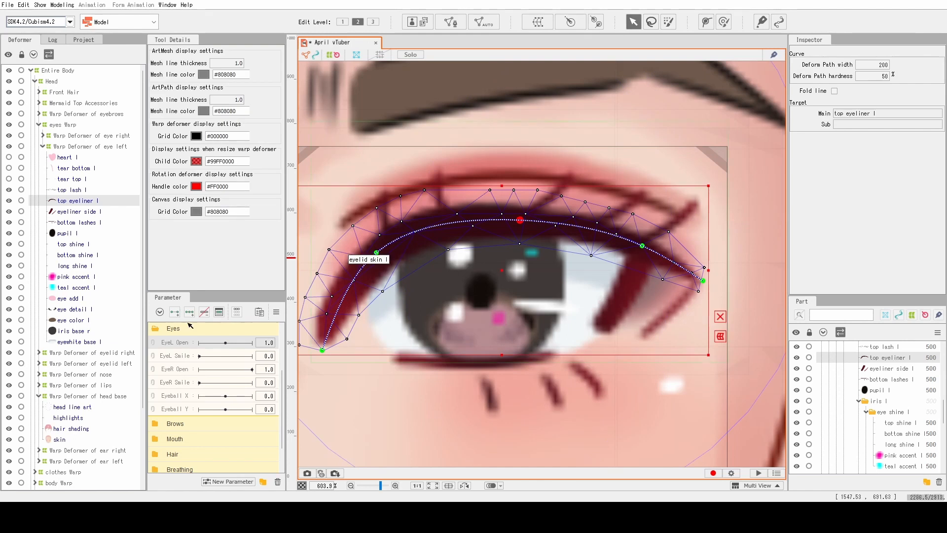
{"action": "scroll", "coordinate": [491, 232], "scroll_direction": "down", "scroll_amount": 2}
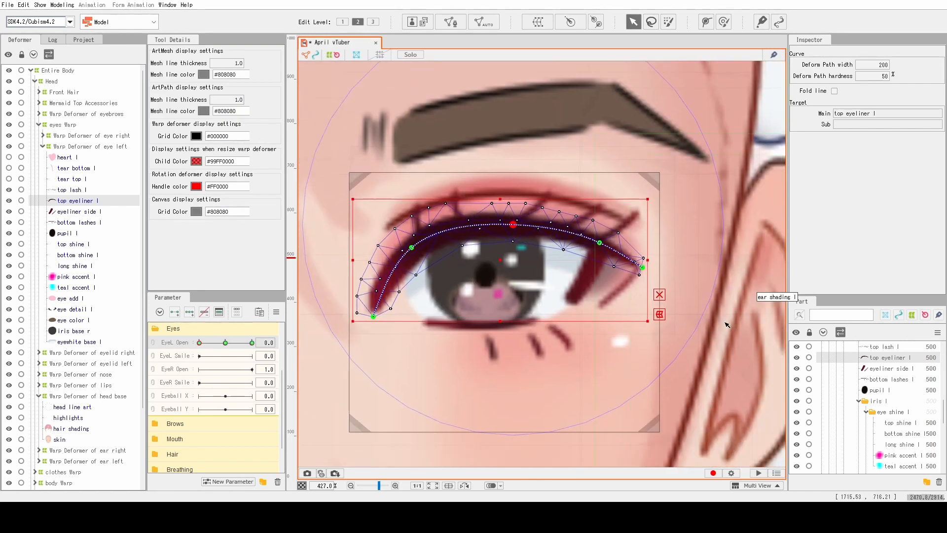
Try to lower the three middle points of the top eyeliner's deform path to the lower lash line
{"action": "left_click", "coordinate": [632, 202]}
{"action": "left_click_drag", "start_coordinate": [513, 224], "coordinate": [506, 320]}
{"action": "key", "text": "ctrl+z"}
{"action": "left_click_drag", "start_coordinate": [411, 247], "coordinate": [423, 315]}
{"action": "key", "text": "ctrl+z"}
{"action": "key", "text": "ctrl+z"}
{"action": "left_click_drag", "start_coordinate": [513, 224], "coordinate": [508, 312]}
{"action": "left_click_drag", "start_coordinate": [413, 252], "coordinate": [424, 314]}
{"action": "left_click_drag", "start_coordinate": [600, 245], "coordinate": [604, 292]}
{"action": "left_click", "coordinate": [664, 326]}
Open the keyboard shortcut settings
{"action": "left_click", "coordinate": [7, 4]}
{"action": "mouse_move", "coordinate": [30, 156]}
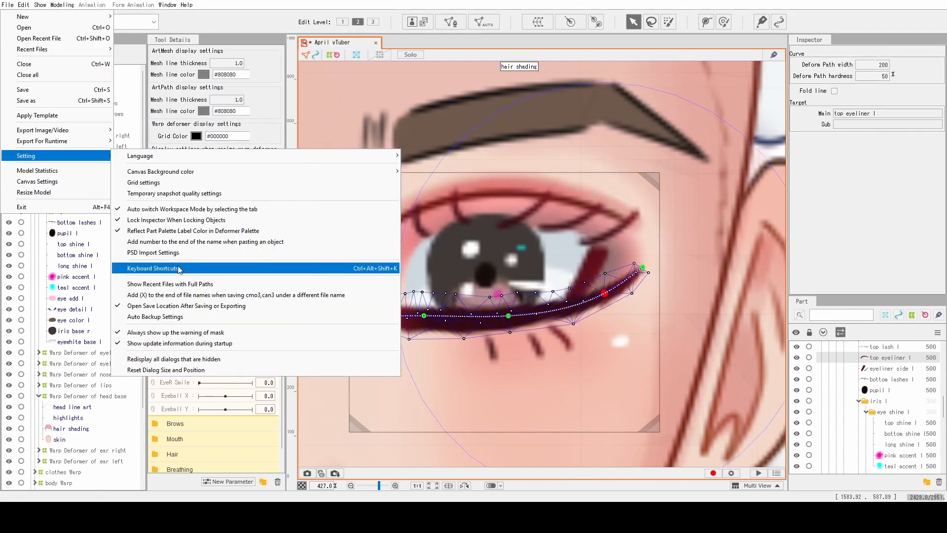
{"action": "left_click", "coordinate": [181, 269]}
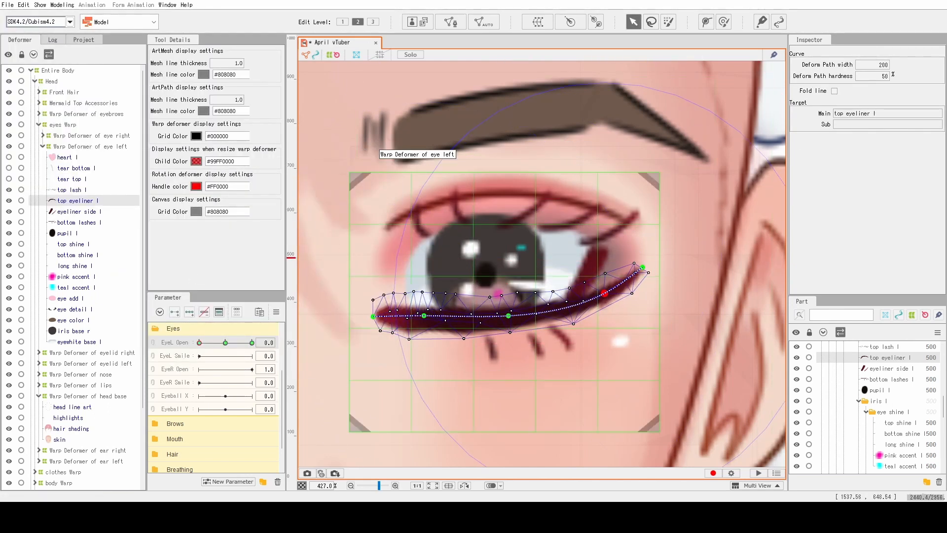
Undo the eyeliner reshaping and try again to pull its path points down into a closed-eye curve
{"action": "key", "text": "ctrl+z"}
{"action": "key", "text": "ctrl+z"}
{"action": "key", "text": "ctrl+z"}
{"action": "left_click_drag", "start_coordinate": [514, 224], "coordinate": [513, 324]}
{"action": "left_click_drag", "start_coordinate": [413, 251], "coordinate": [416, 321]}
{"action": "left_click_drag", "start_coordinate": [599, 243], "coordinate": [600, 307]}
{"action": "left_click_drag", "start_coordinate": [415, 320], "coordinate": [375, 325]}
{"action": "scroll", "coordinate": [409, 279], "scroll_direction": "down", "scroll_amount": 1}
{"action": "scroll", "coordinate": [376, 316], "scroll_direction": "up", "scroll_amount": 1}
{"action": "left_click_drag", "start_coordinate": [417, 308], "coordinate": [419, 311]}
{"action": "mouse_move", "coordinate": [198, 342]}
{"action": "left_mouse_down"}
{"action": "mouse_move", "coordinate": [222, 342]}
{"action": "mouse_move", "coordinate": [197, 343]}
{"action": "left_mouse_up"}
Undo the latest edits to the top eyeliner's deform path
{"action": "key", "text": "ctrl+z"}
{"action": "key", "text": "ctrl+z"}
{"action": "key", "text": "ctrl+z"}
{"action": "key", "text": "ctrl+z"}
{"action": "key", "text": "ctrl+z"}
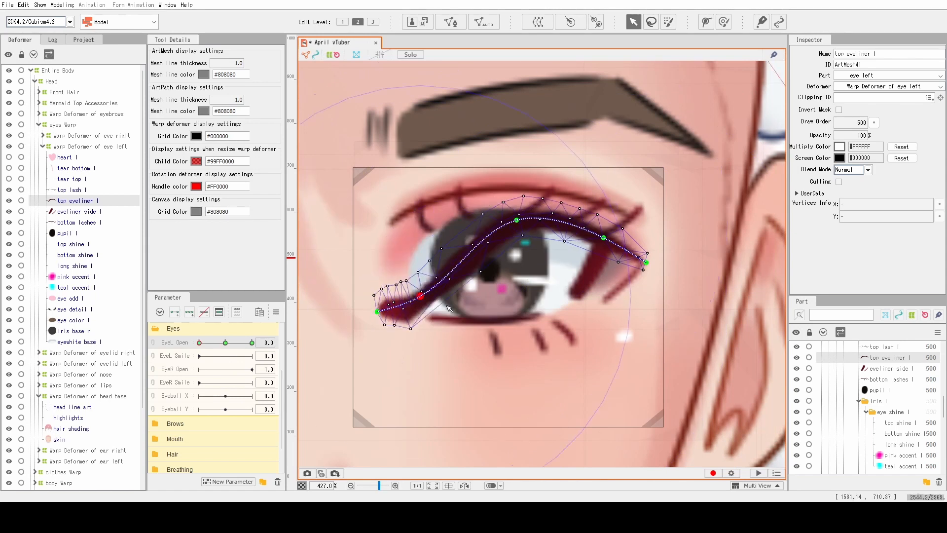
{"action": "key", "text": "ctrl+z"}
{"action": "key", "text": "ctrl+z"}
Try a closed-eye curve with a raised inner corner for the top eyeliner, and check it with Hide selection
{"action": "left_click", "coordinate": [440, 311]}
{"action": "left_click_drag", "start_coordinate": [379, 304], "coordinate": [384, 289]}
{"action": "mouse_move", "coordinate": [200, 343]}
{"action": "left_mouse_down"}
{"action": "mouse_move", "coordinate": [226, 342]}
{"action": "mouse_move", "coordinate": [199, 342]}
{"action": "left_mouse_up"}
{"action": "left_click", "coordinate": [414, 331]}
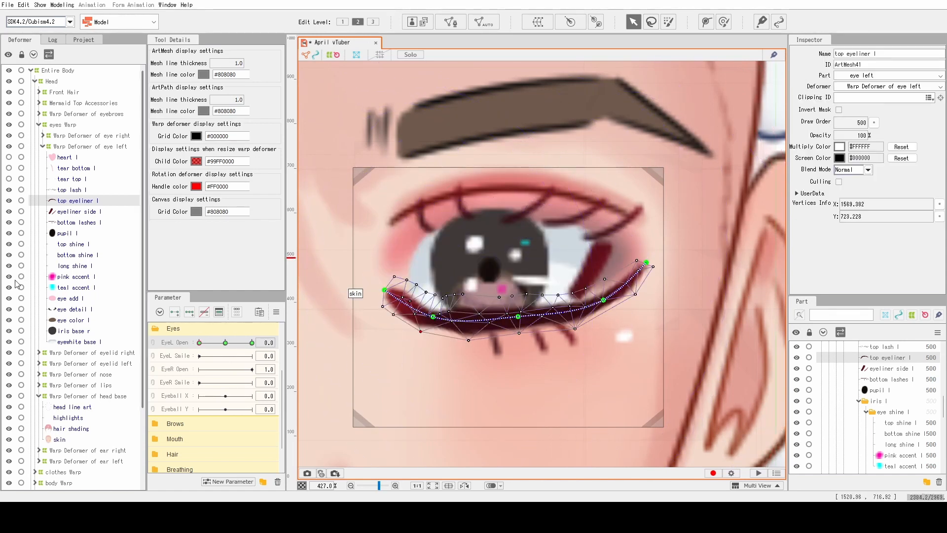
{"action": "key", "text": "ctrl+t"}
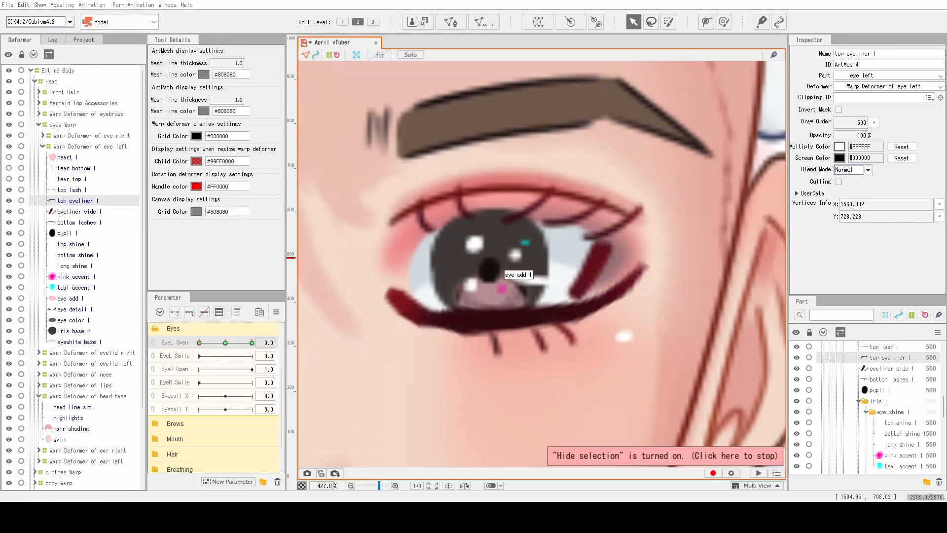
{"action": "mouse_move", "coordinate": [199, 343]}
{"action": "left_mouse_down"}
{"action": "mouse_move", "coordinate": [228, 342]}
{"action": "mouse_move", "coordinate": [199, 342]}
{"action": "left_mouse_up"}
{"action": "key", "text": "ctrl+t"}
Try raising the inner and outer path points of the closed eyeliner curve, and undo the whole closed-eye reshaping
{"action": "scroll", "coordinate": [457, 323], "scroll_direction": "up", "scroll_amount": 2}
{"action": "left_click_drag", "start_coordinate": [410, 309], "coordinate": [417, 283]}
{"action": "left_click_drag", "start_coordinate": [579, 309], "coordinate": [584, 283]}
{"action": "scroll", "coordinate": [626, 288], "scroll_direction": "down", "scroll_amount": 1}
{"action": "left_click_drag", "start_coordinate": [404, 266], "coordinate": [406, 251]}
{"action": "left_click_drag", "start_coordinate": [527, 316], "coordinate": [528, 310]}
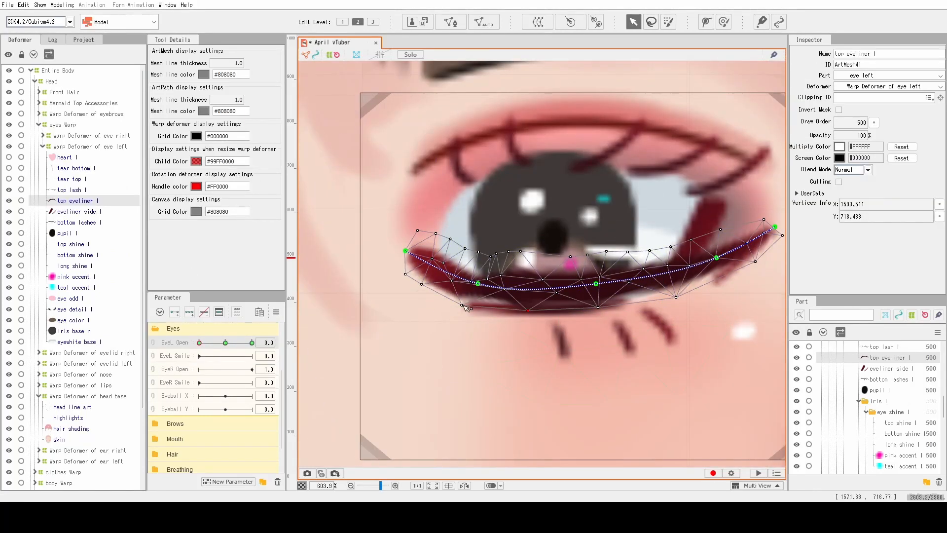
{"action": "key", "text": "ctrl+t"}
{"action": "key", "text": "ctrl+t"}
{"action": "key", "text": "ctrl+z"}
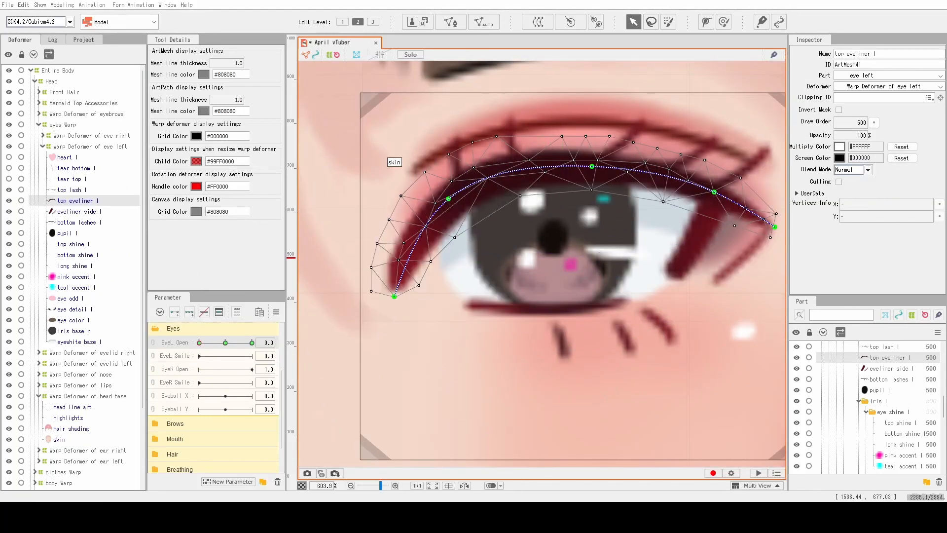
Lower the three middle path points of top eyeliner l to the lower lash line at EyeL Open 0.0
{"action": "left_click_drag", "start_coordinate": [449, 199], "coordinate": [451, 253]}
{"action": "left_click_drag", "start_coordinate": [593, 166], "coordinate": [591, 255]}
{"action": "left_click_drag", "start_coordinate": [715, 191], "coordinate": [717, 276]}
{"action": "left_click_drag", "start_coordinate": [475, 259], "coordinate": [475, 270]}
{"action": "scroll", "coordinate": [582, 322], "scroll_direction": "down", "scroll_amount": 4}
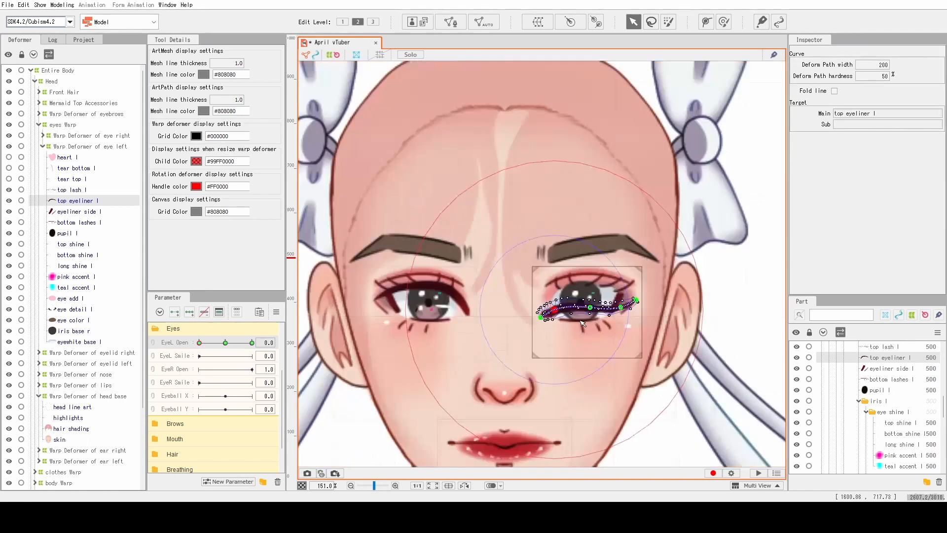
Refine the closed eyeliner curve along the lower lid, checking it with Hide selection and the EyeL Open slider
{"action": "left_click", "coordinate": [581, 320]}
{"action": "scroll", "coordinate": [587, 323], "scroll_direction": "up", "scroll_amount": 3}
{"action": "scroll", "coordinate": [585, 275], "scroll_direction": "up", "scroll_amount": 2}
{"action": "left_click_drag", "start_coordinate": [596, 271], "coordinate": [599, 287]}
{"action": "scroll", "coordinate": [599, 287], "scroll_direction": "down", "scroll_amount": 2}
{"action": "key", "text": "ctrl+t"}
{"action": "mouse_move", "coordinate": [202, 342]}
{"action": "left_mouse_down"}
{"action": "mouse_move", "coordinate": [239, 331]}
{"action": "mouse_move", "coordinate": [192, 341]}
{"action": "mouse_move", "coordinate": [229, 337]}
{"action": "mouse_move", "coordinate": [235, 323]}
{"action": "mouse_move", "coordinate": [197, 343]}
{"action": "left_mouse_up"}
{"action": "scroll", "coordinate": [568, 296], "scroll_direction": "up", "scroll_amount": 3}
{"action": "key", "text": "ctrl+t"}
{"action": "key", "text": "ctrl+t"}
Adjust the outer part of the closed eyeliner curve and preview the blink by moving EyeL Open away from 0.0
{"action": "scroll", "coordinate": [508, 274], "scroll_direction": "down", "scroll_amount": 1}
{"action": "scroll", "coordinate": [543, 247], "scroll_direction": "down", "scroll_amount": 2}
{"action": "scroll", "coordinate": [528, 128], "scroll_direction": "down", "scroll_amount": 2}
{"action": "scroll", "coordinate": [528, 129], "scroll_direction": "up", "scroll_amount": 3}
{"action": "key", "text": "ctrl+t"}
{"action": "key", "text": "ctrl+t"}
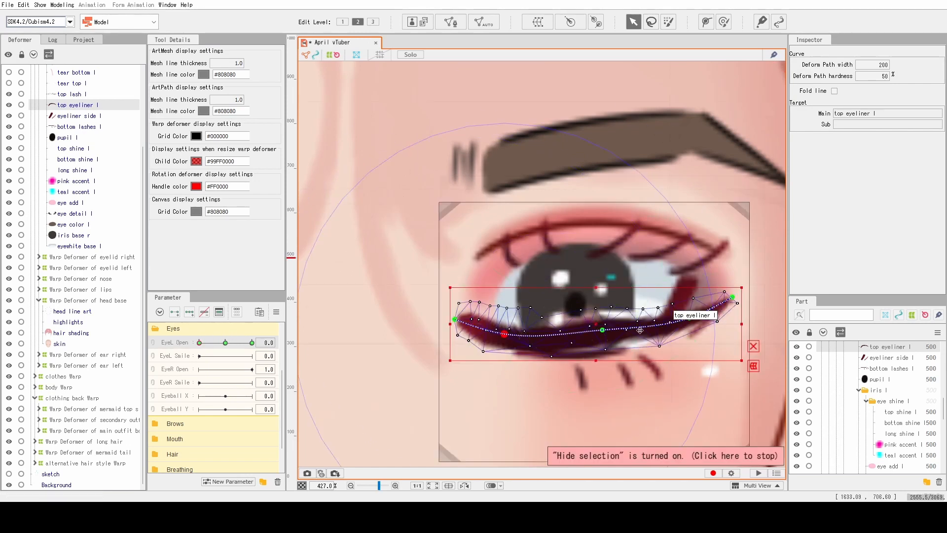
{"action": "left_click_drag", "start_coordinate": [669, 311], "coordinate": [641, 330]}
{"action": "left_click_drag", "start_coordinate": [199, 342], "coordinate": [250, 332]}
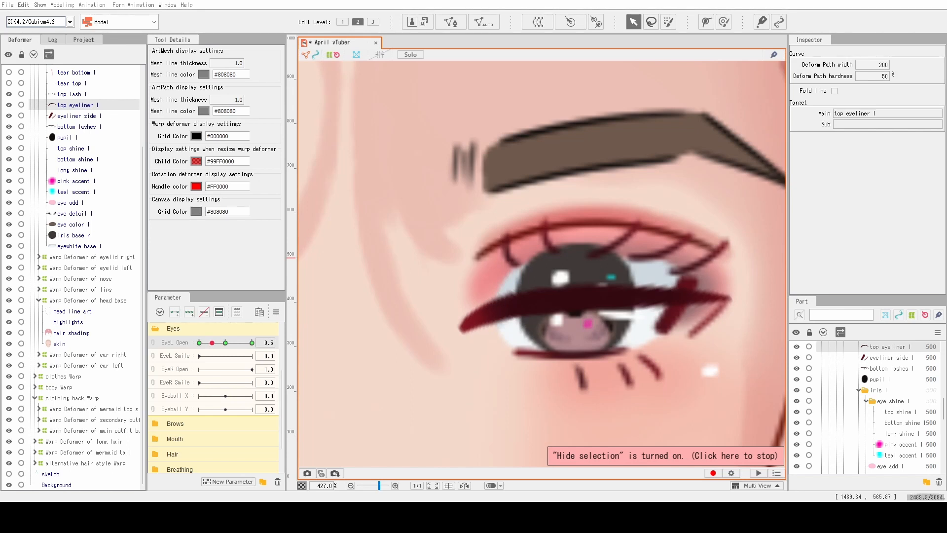
Raise the middle of the closed top eyeliner l curve slightly at EyeL Open 0.0, checking the shape with Hide selection
{"action": "key", "text": "ctrl+t"}
{"action": "left_click_drag", "start_coordinate": [212, 342], "coordinate": [199, 342]}
{"action": "left_click", "coordinate": [565, 339]}
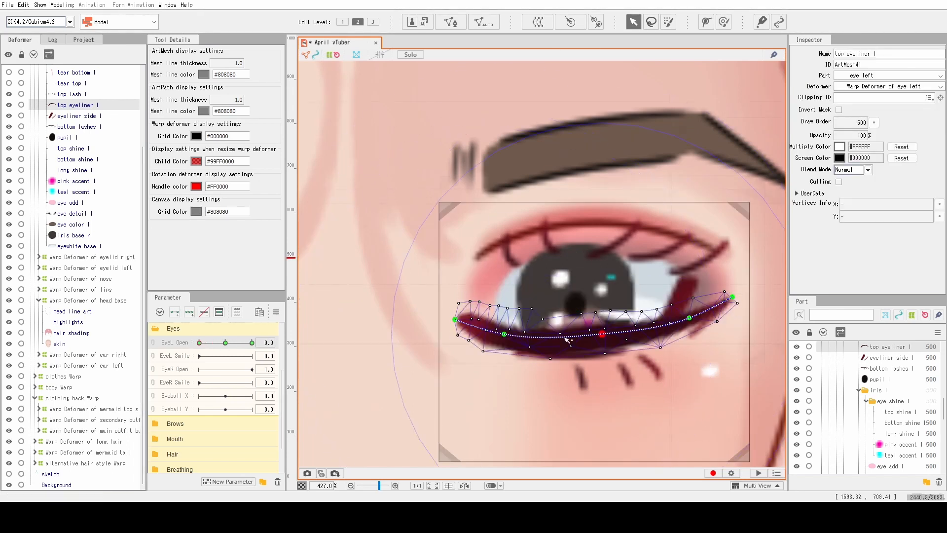
{"action": "left_click_drag", "start_coordinate": [565, 339], "coordinate": [566, 329]}
{"action": "mouse_move", "coordinate": [199, 342]}
{"action": "left_mouse_down"}
{"action": "mouse_move", "coordinate": [243, 336]}
{"action": "mouse_move", "coordinate": [199, 339]}
{"action": "left_mouse_up"}
{"action": "key", "text": "ctrl+t"}
{"action": "key", "text": "ctrl+t"}
{"action": "scroll", "coordinate": [621, 355], "scroll_direction": "up", "scroll_amount": 3}
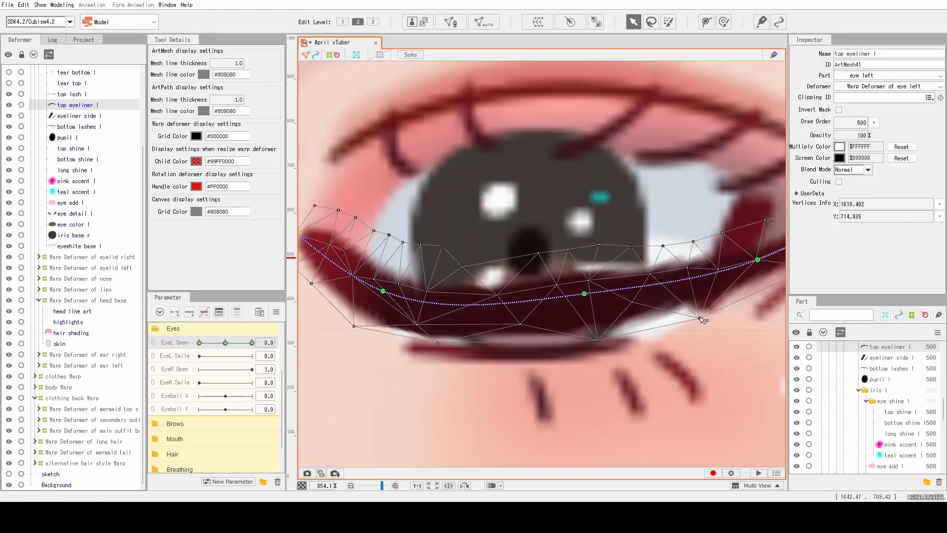
{"action": "scroll", "coordinate": [398, 304], "scroll_direction": "down", "scroll_amount": 5}
{"action": "key", "text": "ctrl+t"}
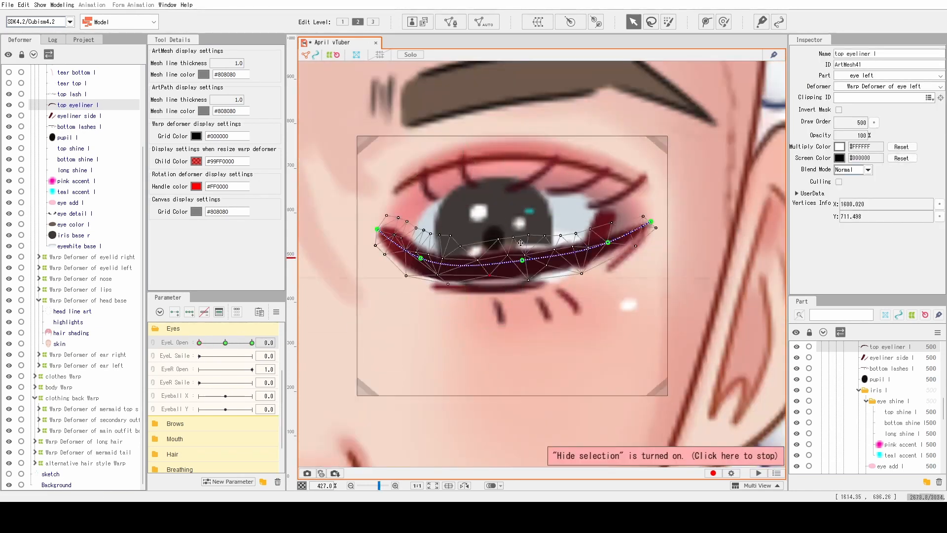
Smooth the closed top eyeliner l with the deform brush at 24.5 px, comparing the last stroke through undo and redo
{"action": "scroll", "coordinate": [418, 326], "scroll_direction": "up", "scroll_amount": 4}
{"action": "key", "text": "b"}
{"action": "left_click_drag", "start_coordinate": [326, 277], "coordinate": [357, 276]}
{"action": "left_click_drag", "start_coordinate": [548, 288], "coordinate": [548, 277]}
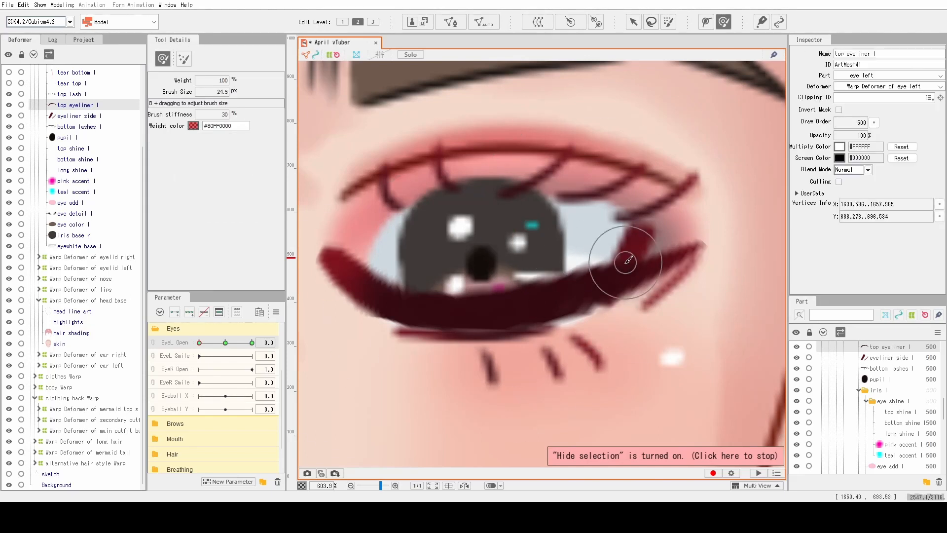
{"action": "key", "text": "ctrl+z"}
{"action": "scroll", "coordinate": [761, 223], "scroll_direction": "down", "scroll_amount": 2}
{"action": "key", "text": "ctrl+y"}
{"action": "scroll", "coordinate": [418, 301], "scroll_direction": "down", "scroll_amount": 3}
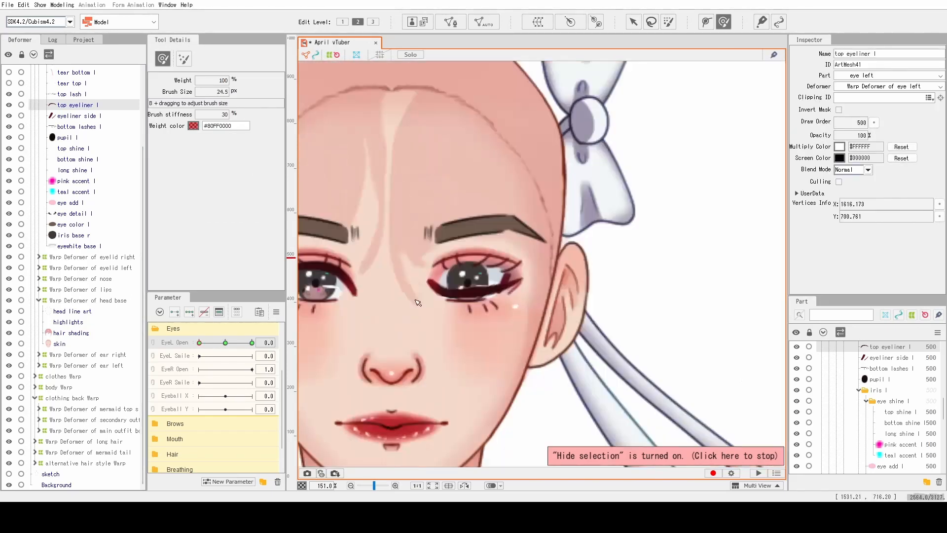
{"action": "scroll", "coordinate": [309, 375], "scroll_direction": "up", "scroll_amount": 2}
{"action": "left_click", "coordinate": [633, 22]}
{"action": "key", "text": "ctrl+t"}
{"action": "key", "text": "ctrl+t"}
{"action": "scroll", "coordinate": [370, 370], "scroll_direction": "down", "scroll_amount": 2}
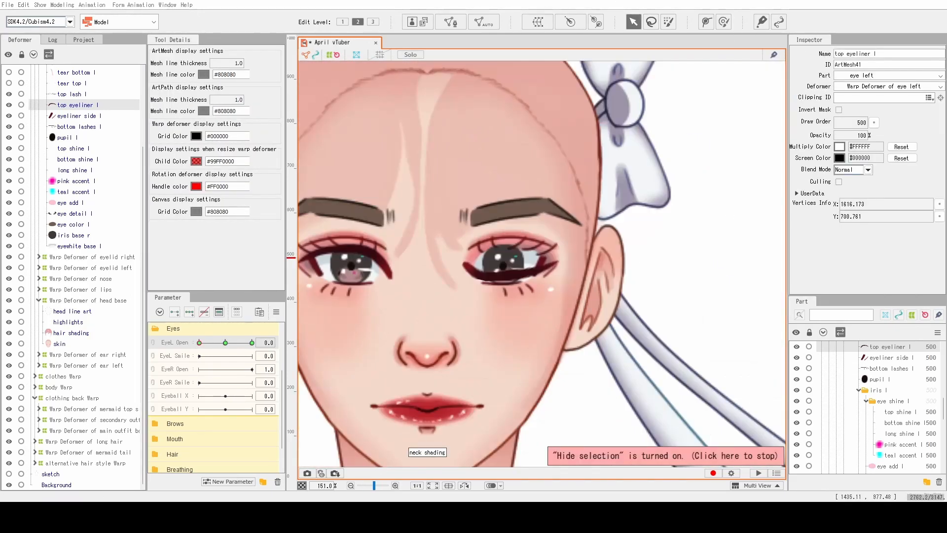
Draw a four-point deform path along bottom lashes l and key the part on EyeL Open
{"action": "scroll", "coordinate": [503, 267], "scroll_direction": "up", "scroll_amount": 3}
{"action": "left_click", "coordinate": [74, 127]}
{"action": "left_click", "coordinate": [706, 22]}
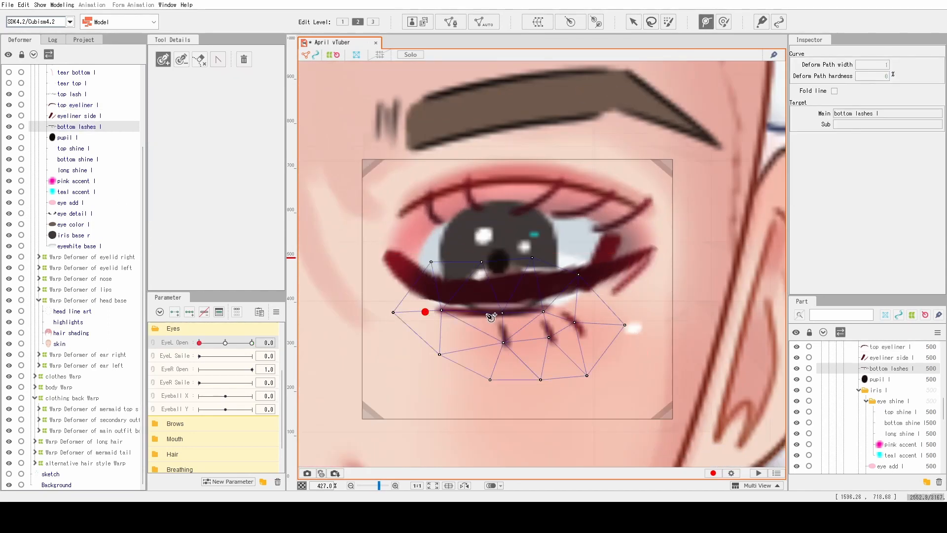
{"action": "left_click", "coordinate": [573, 302]}
{"action": "key", "text": "v"}
{"action": "scroll", "coordinate": [482, 302], "scroll_direction": "up", "scroll_amount": 2}
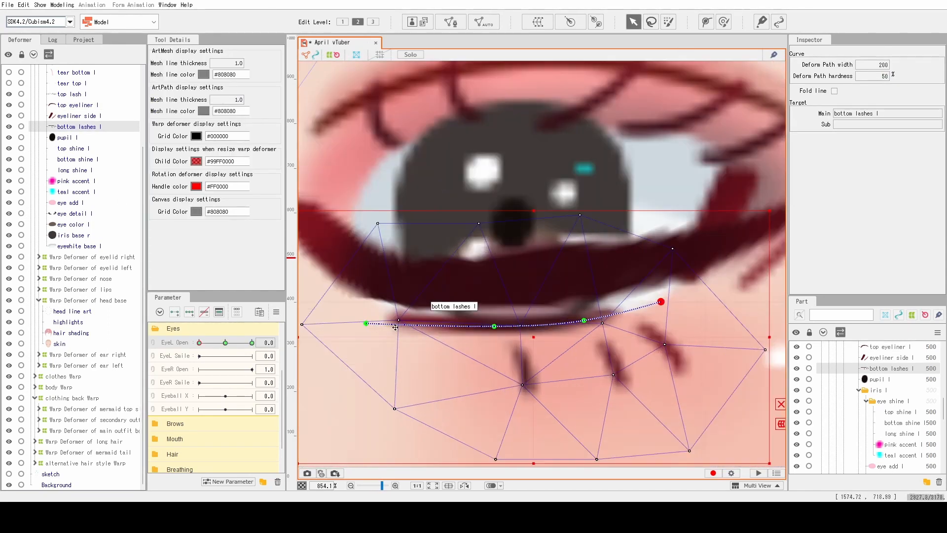
Raise all four path points of bottom lashes l toward the closed eyeliner at EyeL Open 0.0 and preview the blink
{"action": "left_click_drag", "start_coordinate": [368, 322], "coordinate": [368, 290]}
{"action": "left_click_drag", "start_coordinate": [496, 324], "coordinate": [487, 294]}
{"action": "left_click_drag", "start_coordinate": [584, 320], "coordinate": [584, 289]}
{"action": "left_click_drag", "start_coordinate": [664, 301], "coordinate": [660, 269]}
{"action": "scroll", "coordinate": [660, 269], "scroll_direction": "down", "scroll_amount": 3}
{"action": "key", "text": "ctrl+t"}
{"action": "left_click", "coordinate": [224, 343]}
{"action": "left_click_drag", "start_coordinate": [225, 343], "coordinate": [200, 342]}
Reshape the inner and outer parts of the closed top eyeliner l with the 24.5 px deform brush
{"action": "scroll", "coordinate": [547, 320], "scroll_direction": "up", "scroll_amount": 6}
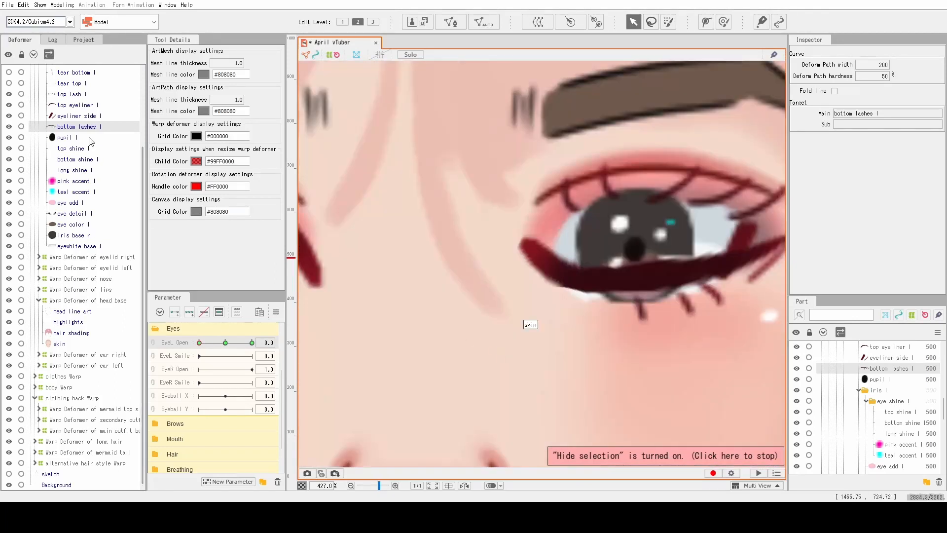
{"action": "left_click", "coordinate": [560, 261]}
{"action": "left_click", "coordinate": [668, 22]}
{"action": "left_click", "coordinate": [724, 21]}
{"action": "key", "text": "ctrl+t"}
{"action": "mouse_move", "coordinate": [368, 283]}
{"action": "left_mouse_down"}
{"action": "mouse_move", "coordinate": [371, 166]}
{"action": "mouse_move", "coordinate": [391, 254]}
{"action": "left_mouse_up"}
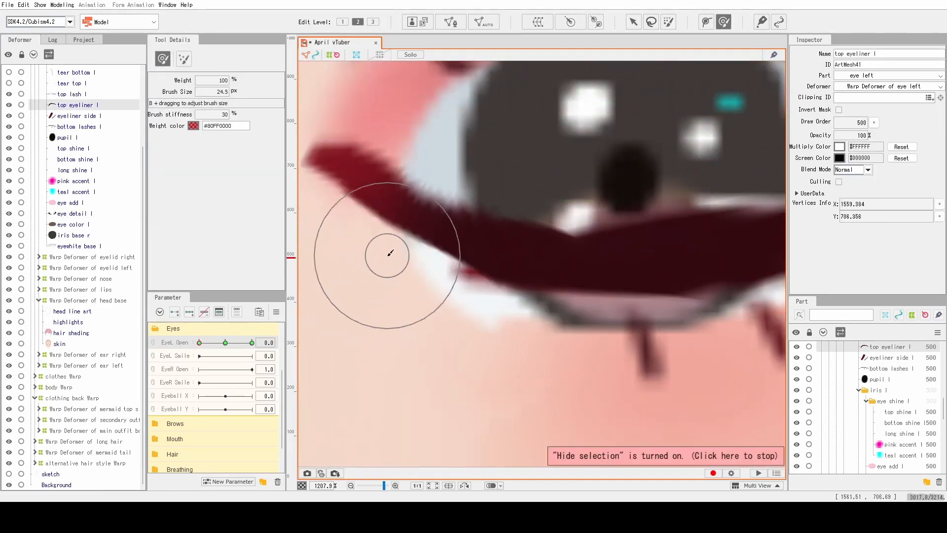
{"action": "scroll", "coordinate": [447, 282], "scroll_direction": "down", "scroll_amount": 3}
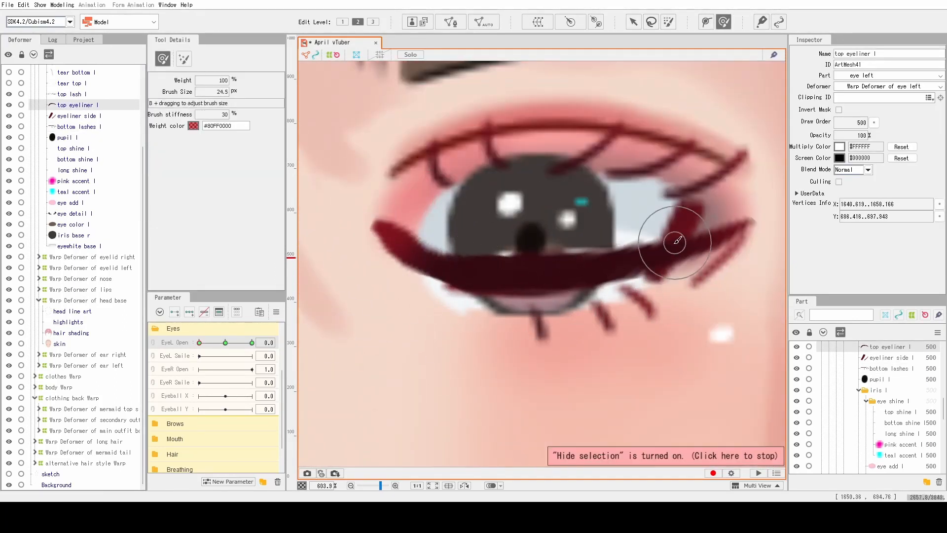
{"action": "scroll", "coordinate": [426, 221], "scroll_direction": "down", "scroll_amount": 2}
{"action": "left_click", "coordinate": [224, 342]}
{"action": "scroll", "coordinate": [412, 317], "scroll_direction": "up", "scroll_amount": 2}
{"action": "key", "text": "Escape"}
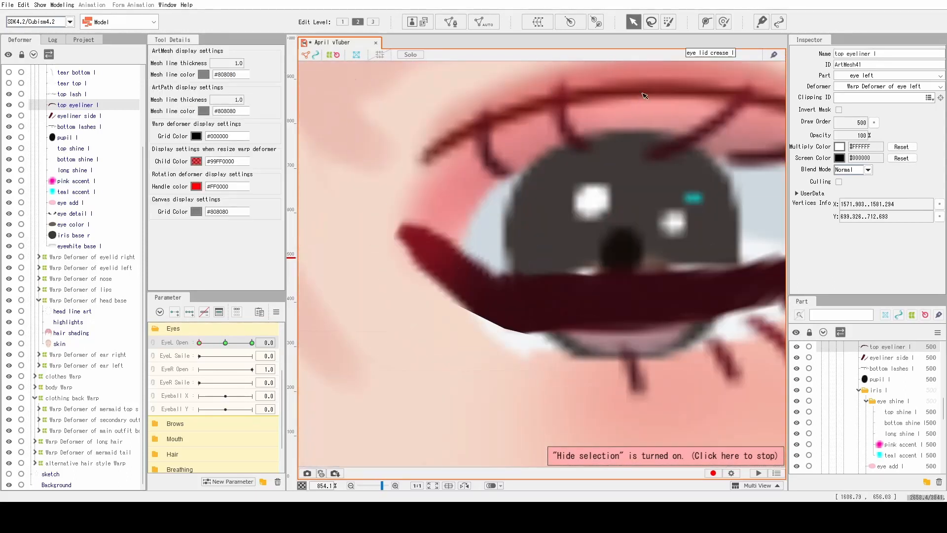
Adjust individual mesh vertices on the inner half of top eyeliner l and preview the lid at EyeL Open 0.8
{"action": "key", "text": "ctrl+t"}
{"action": "left_click_drag", "start_coordinate": [654, 280], "coordinate": [683, 282]}
{"action": "key", "text": "ctrl+t"}
{"action": "scroll", "coordinate": [705, 279], "scroll_direction": "down", "scroll_amount": 2}
{"action": "scroll", "coordinate": [591, 317], "scroll_direction": "up", "scroll_amount": 4}
{"action": "key", "text": "ctrl+t"}
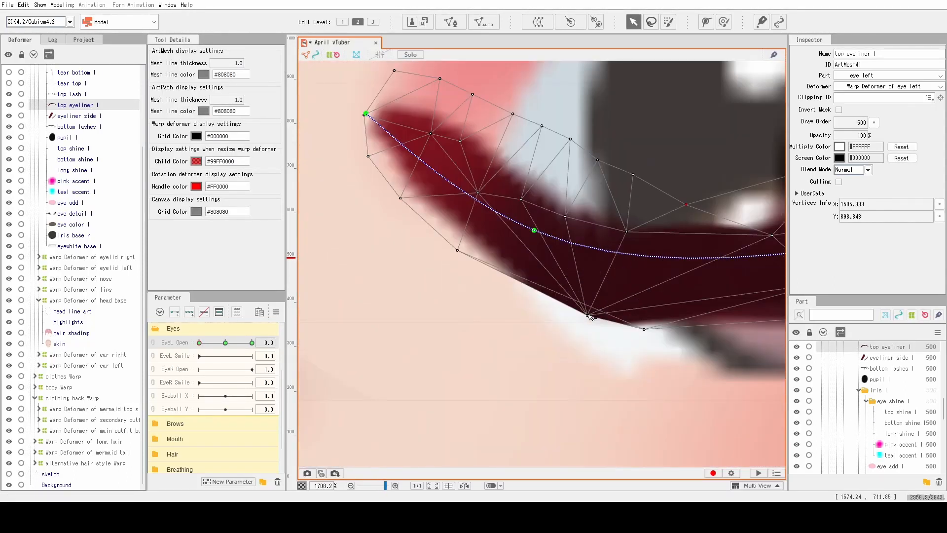
{"action": "key", "text": "ctrl+t"}
{"action": "scroll", "coordinate": [475, 264], "scroll_direction": "down", "scroll_amount": 4}
{"action": "scroll", "coordinate": [475, 264], "scroll_direction": "down", "scroll_amount": 1}
{"action": "scroll", "coordinate": [543, 277], "scroll_direction": "up", "scroll_amount": 1}
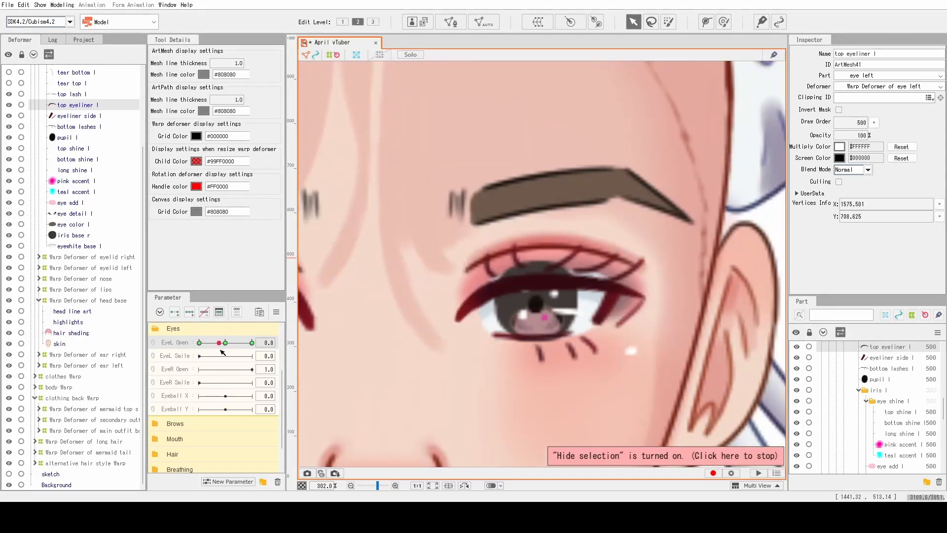
Pull the inner corner of the closed top eyeliner l downward and check it at EyeL Open 0.0
{"action": "scroll", "coordinate": [503, 315], "scroll_direction": "up", "scroll_amount": 2}
{"action": "key", "text": "ctrl+t"}
{"action": "left_click_drag", "start_coordinate": [446, 274], "coordinate": [435, 346]}
{"action": "key", "text": "ctrl+t"}
{"action": "scroll", "coordinate": [600, 373], "scroll_direction": "down", "scroll_amount": 3}
{"action": "mouse_move", "coordinate": [200, 342]}
{"action": "left_mouse_down"}
{"action": "mouse_move", "coordinate": [236, 343]}
{"action": "mouse_move", "coordinate": [200, 342]}
{"action": "left_mouse_up"}
Adjust the two middle path points of bottom lashes l to tuck the lash line behind the closed eyeliner
{"action": "scroll", "coordinate": [636, 375], "scroll_direction": "up", "scroll_amount": 3}
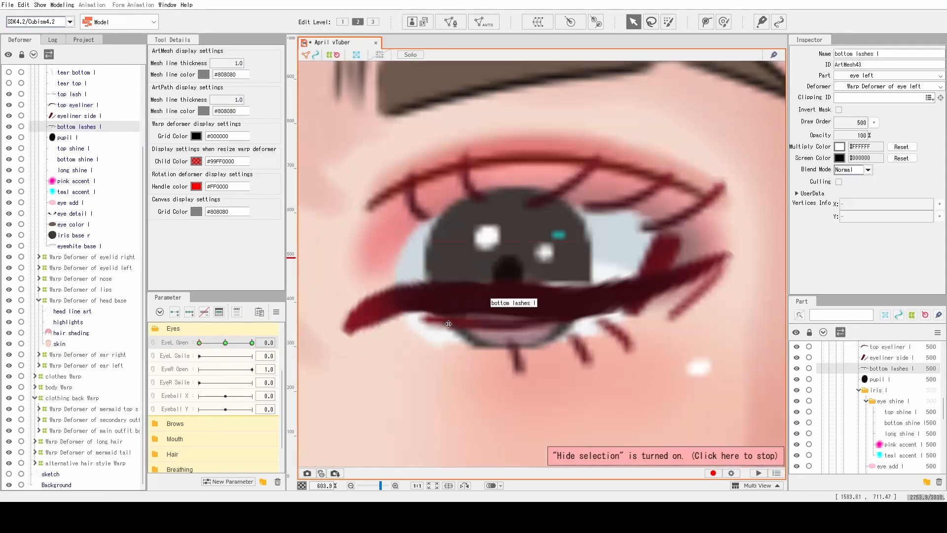
{"action": "left_click_drag", "start_coordinate": [494, 309], "coordinate": [493, 304]}
{"action": "left_click_drag", "start_coordinate": [557, 307], "coordinate": [556, 310]}
{"action": "mouse_move", "coordinate": [199, 342]}
{"action": "left_mouse_down"}
{"action": "mouse_move", "coordinate": [238, 342]}
{"action": "mouse_move", "coordinate": [199, 342]}
{"action": "left_mouse_up"}
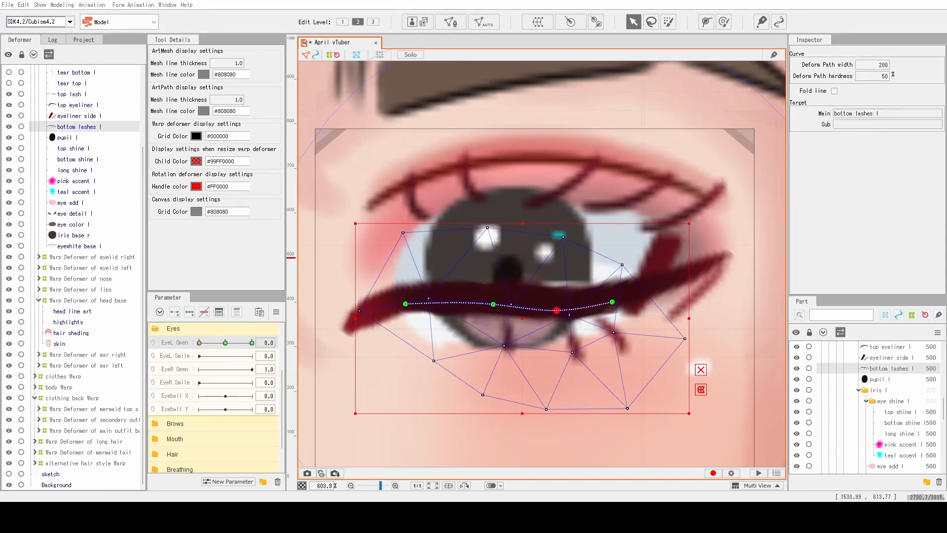
Move top lash l down onto the closed eyeliner at EyeL Open 0.0 and check its fit with Hide selection
{"action": "left_click", "coordinate": [413, 197]}
{"action": "scroll", "coordinate": [528, 155], "scroll_direction": "down", "scroll_amount": 2}
{"action": "mouse_move", "coordinate": [528, 156]}
{"action": "left_mouse_down"}
{"action": "mouse_move", "coordinate": [525, 216]}
{"action": "mouse_move", "coordinate": [548, 205]}
{"action": "left_mouse_up"}
{"action": "left_click_drag", "start_coordinate": [572, 256], "coordinate": [572, 250]}
{"action": "key", "text": "ctrl+t"}
{"action": "key", "text": "ctrl+t"}
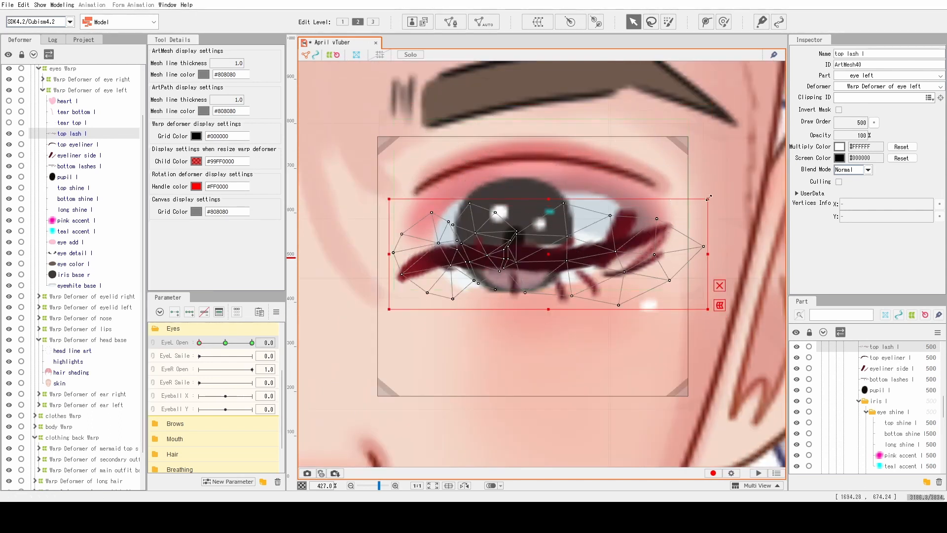
Draw a four-point deform path across top lash l along the closed eyeliner
{"action": "scroll", "coordinate": [575, 120], "scroll_direction": "up", "scroll_amount": 2}
{"action": "left_click", "coordinate": [705, 22]}
{"action": "left_click", "coordinate": [375, 327]}
{"action": "left_click", "coordinate": [483, 311]}
{"action": "left_click", "coordinate": [584, 317]}
{"action": "left_click", "coordinate": [659, 308]}
Raise the outer and inner end points of the top lash l path to follow the eyeliner, and preview the blink
{"action": "key", "text": "v"}
{"action": "left_click_drag", "start_coordinate": [659, 309], "coordinate": [651, 290]}
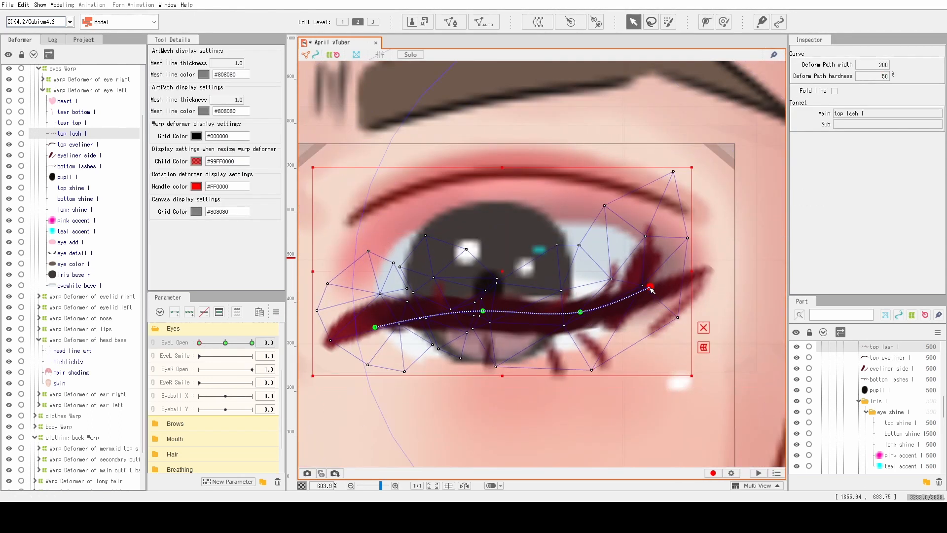
{"action": "left_click_drag", "start_coordinate": [375, 328], "coordinate": [375, 319]}
{"action": "scroll", "coordinate": [606, 264], "scroll_direction": "down", "scroll_amount": 3}
{"action": "left_click", "coordinate": [72, 134]}
{"action": "key", "text": "ctrl+t"}
{"action": "mouse_move", "coordinate": [199, 343]}
{"action": "left_mouse_down"}
{"action": "mouse_move", "coordinate": [216, 343]}
{"action": "mouse_move", "coordinate": [200, 342]}
{"action": "left_mouse_up"}
{"action": "scroll", "coordinate": [634, 267], "scroll_direction": "up", "scroll_amount": 3}
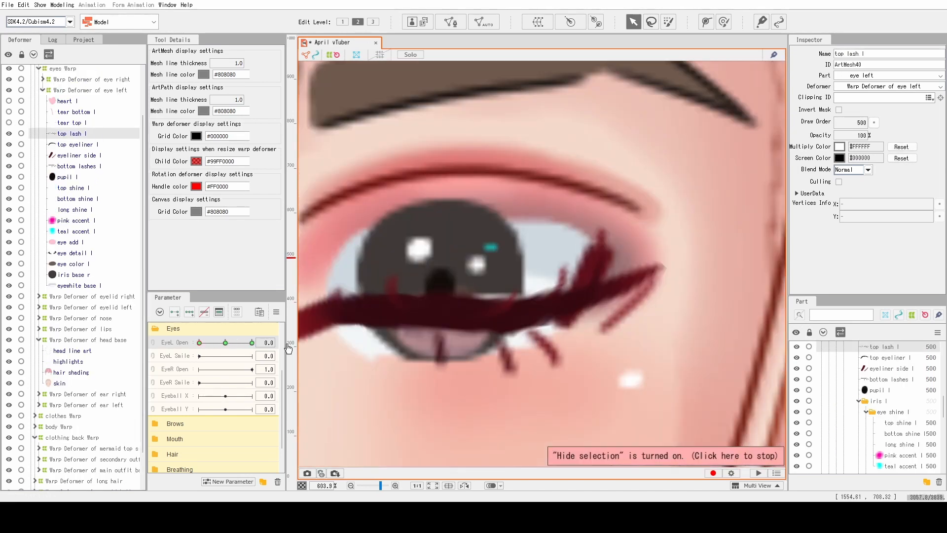
{"action": "key", "text": "ctrl+t"}
{"action": "key", "text": "ctrl+t"}
{"action": "key", "text": "ctrl+t"}
{"action": "scroll", "coordinate": [602, 280], "scroll_direction": "down", "scroll_amount": 4}
{"action": "left_click", "coordinate": [705, 256]}
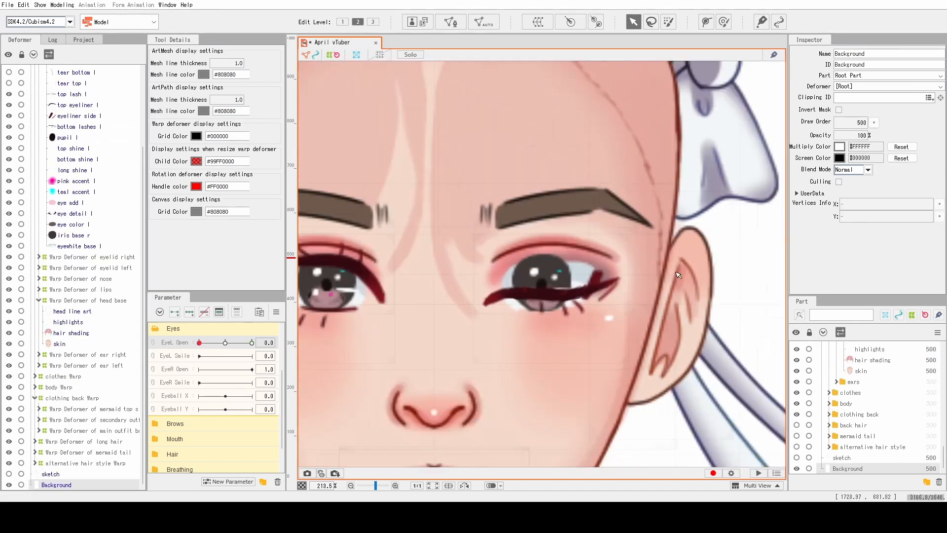
Flip top lash l vertically at EyeL Open 0.0 so the lashes point down below the closed eyeliner
{"action": "scroll", "coordinate": [644, 276], "scroll_direction": "up", "scroll_amount": 3}
{"action": "left_click", "coordinate": [420, 318]}
{"action": "left_click_drag", "start_coordinate": [418, 316], "coordinate": [414, 368]}
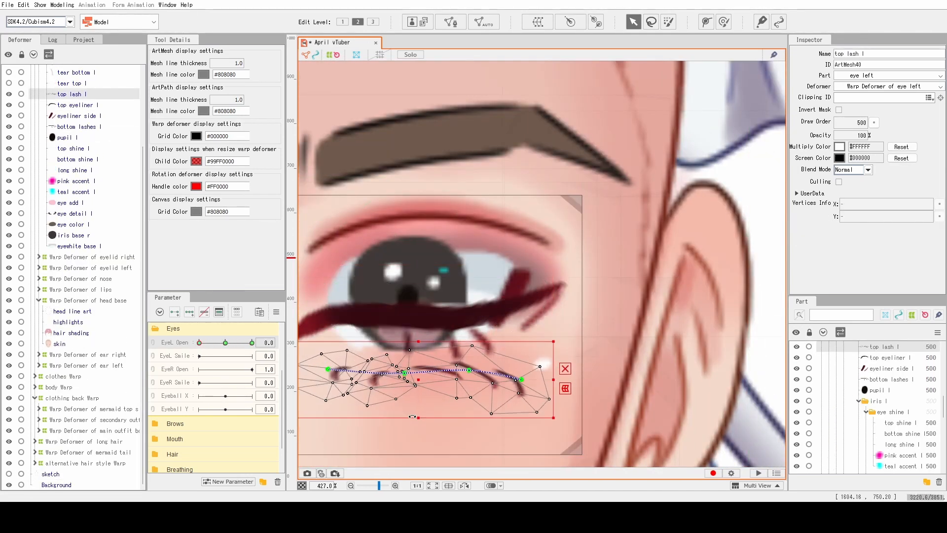
{"action": "key", "text": "ctrl+z"}
{"action": "scroll", "coordinate": [592, 274], "scroll_direction": "down", "scroll_amount": 3}
{"action": "left_click", "coordinate": [706, 256]}
{"action": "scroll", "coordinate": [592, 274], "scroll_direction": "up", "scroll_amount": 3}
{"action": "left_click", "coordinate": [419, 318]}
{"action": "left_click", "coordinate": [521, 302]}
{"action": "left_click_drag", "start_coordinate": [401, 335], "coordinate": [400, 383]}
{"action": "key", "text": "ctrl+z"}
{"action": "scroll", "coordinate": [480, 328], "scroll_direction": "down", "scroll_amount": 2}
{"action": "left_click", "coordinate": [706, 256]}
{"action": "left_click_drag", "start_coordinate": [207, 343], "coordinate": [199, 342]}
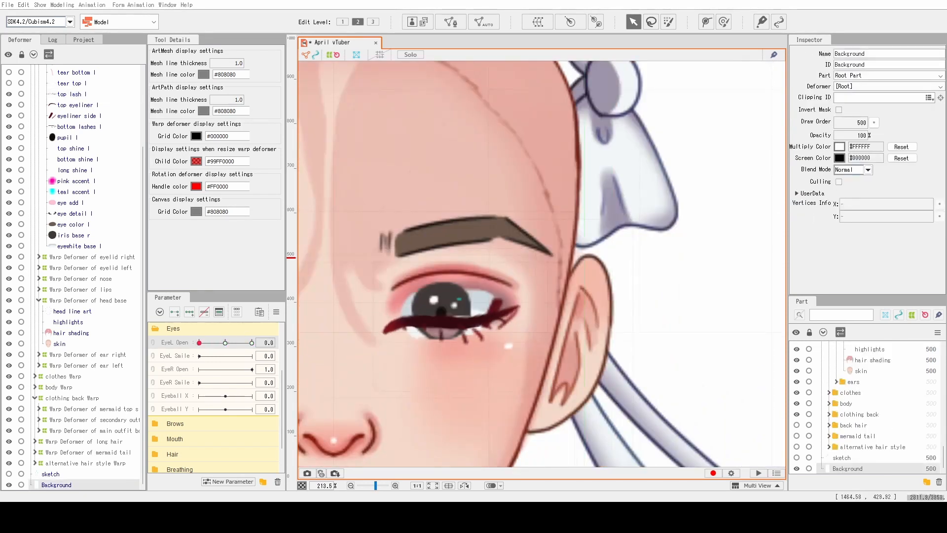
Draw a three-point deform path down the length of eyeliner side l
{"action": "left_click", "coordinate": [497, 321]}
{"action": "scroll", "coordinate": [398, 385], "scroll_direction": "down", "scroll_amount": 1}
{"action": "scroll", "coordinate": [416, 350], "scroll_direction": "up", "scroll_amount": 4}
{"action": "key", "text": "p"}
{"action": "left_click", "coordinate": [685, 227]}
{"action": "left_click", "coordinate": [662, 275]}
{"action": "left_click", "coordinate": [632, 308]}
Push eyeliner side l down behind the closed top eyeliner with the deform brush and check it at EyeL Open 0.0
{"action": "key", "text": "b"}
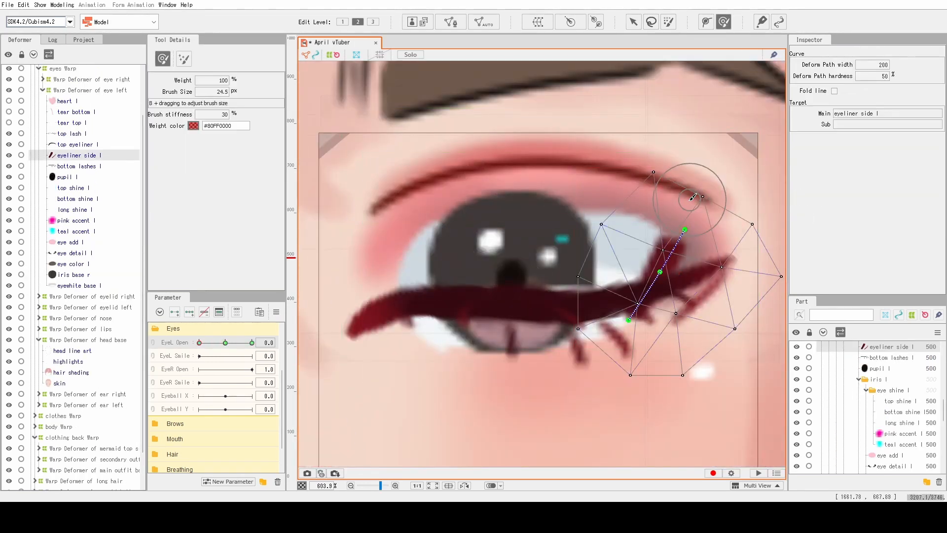
{"action": "left_click_drag", "start_coordinate": [691, 197], "coordinate": [698, 170]}
{"action": "mouse_move", "coordinate": [698, 170]}
{"action": "left_mouse_down"}
{"action": "mouse_move", "coordinate": [694, 242]}
{"action": "mouse_move", "coordinate": [711, 314]}
{"action": "left_mouse_up"}
{"action": "left_click", "coordinate": [633, 22]}
{"action": "key", "text": "ctrl+t"}
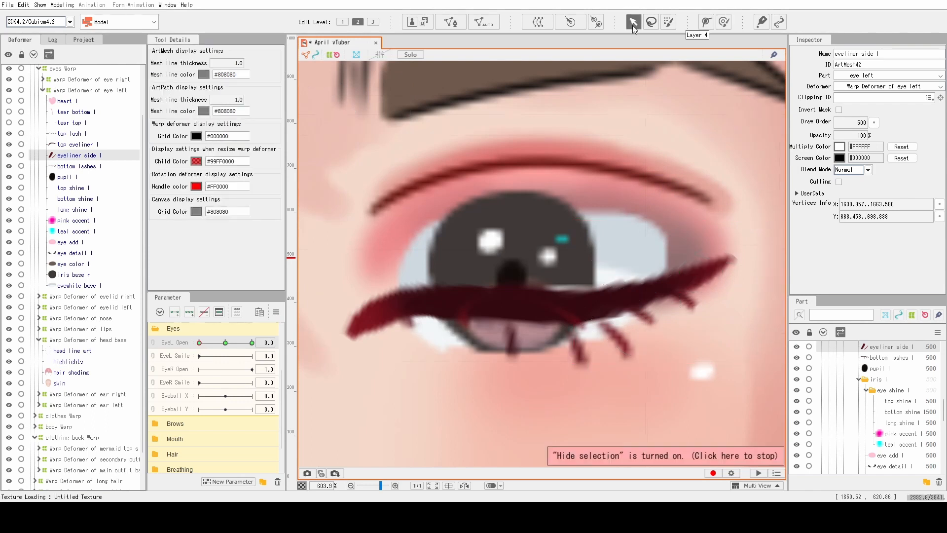
{"action": "mouse_move", "coordinate": [199, 342]}
{"action": "left_mouse_down"}
{"action": "mouse_move", "coordinate": [244, 338]}
{"action": "mouse_move", "coordinate": [199, 343]}
{"action": "left_mouse_up"}
{"action": "key", "text": "ctrl+t"}
Replace the mesh of eyewhite base l with a hand-placed outline and three connected interior vertices
{"action": "left_click_drag", "start_coordinate": [655, 296], "coordinate": [522, 218]}
{"action": "left_click", "coordinate": [75, 285]}
{"action": "key", "text": "ctrl+e"}
{"action": "key", "text": "e"}
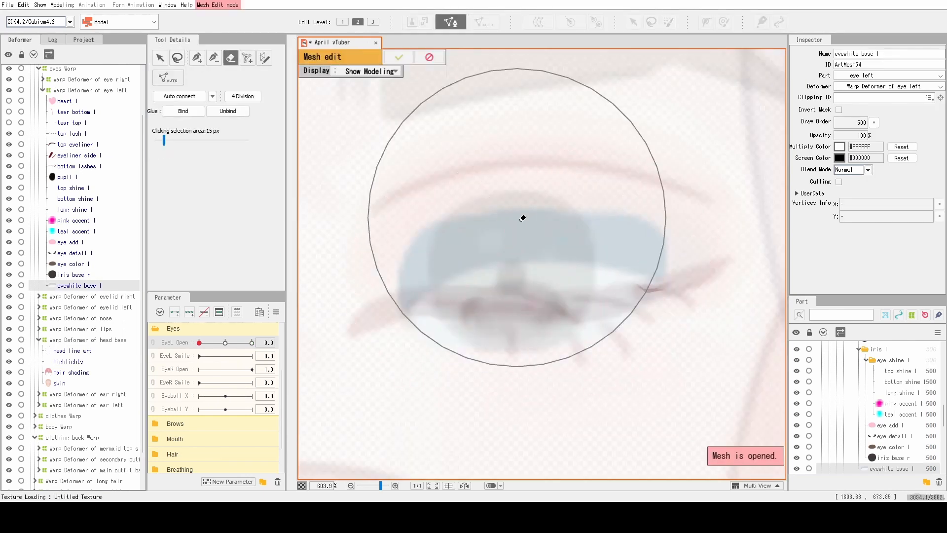
{"action": "left_click", "coordinate": [396, 266]}
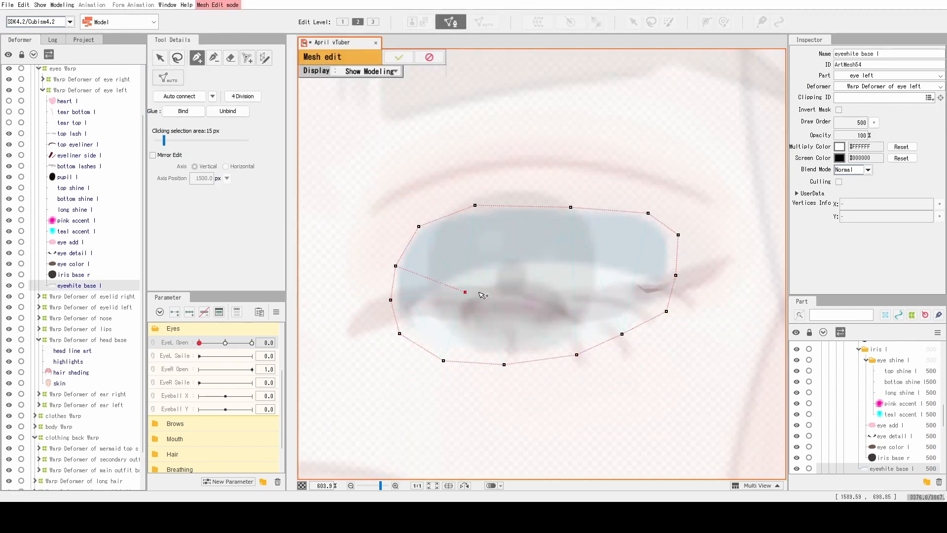
{"action": "key", "text": "ctrl+e"}
{"action": "key", "text": "ctrl+e"}
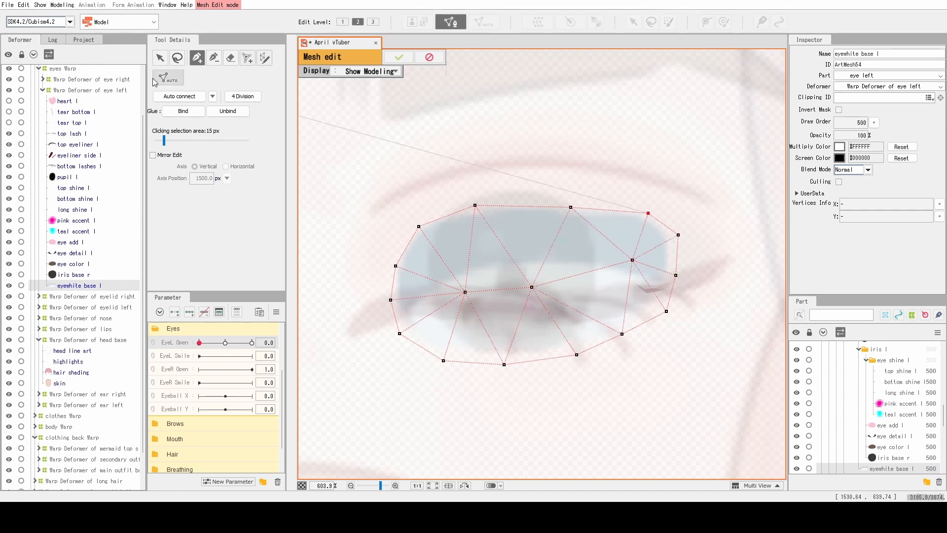
{"action": "key", "text": "ctrl+e"}
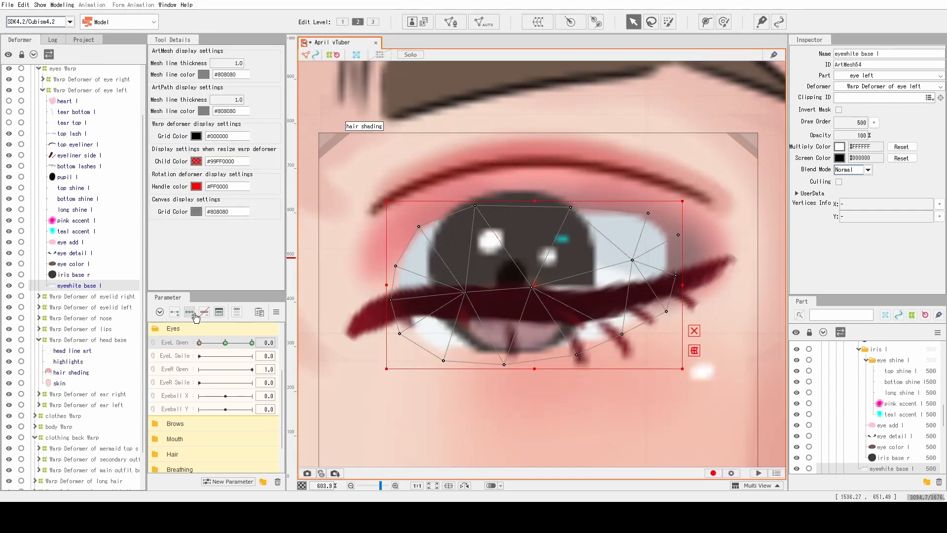
Key eyewhite base l on EyeL Open and raise its lower-edge vertices behind the closed eyeliner at 0.0
{"action": "left_click_drag", "start_coordinate": [400, 334], "coordinate": [402, 308]}
{"action": "left_click_drag", "start_coordinate": [443, 361], "coordinate": [453, 309]}
{"action": "left_click_drag", "start_coordinate": [504, 365], "coordinate": [515, 309]}
{"action": "left_click_drag", "start_coordinate": [577, 355], "coordinate": [574, 314]}
{"action": "left_click_drag", "start_coordinate": [622, 334], "coordinate": [619, 306]}
{"action": "scroll", "coordinate": [644, 299], "scroll_direction": "up", "scroll_amount": 2}
{"action": "left_click_drag", "start_coordinate": [676, 317], "coordinate": [671, 288]}
Lower the outer and upper vertices of eyewhite base l behind the closed eyeliner and check them with Hide selection
{"action": "left_click_drag", "start_coordinate": [693, 208], "coordinate": [689, 265]}
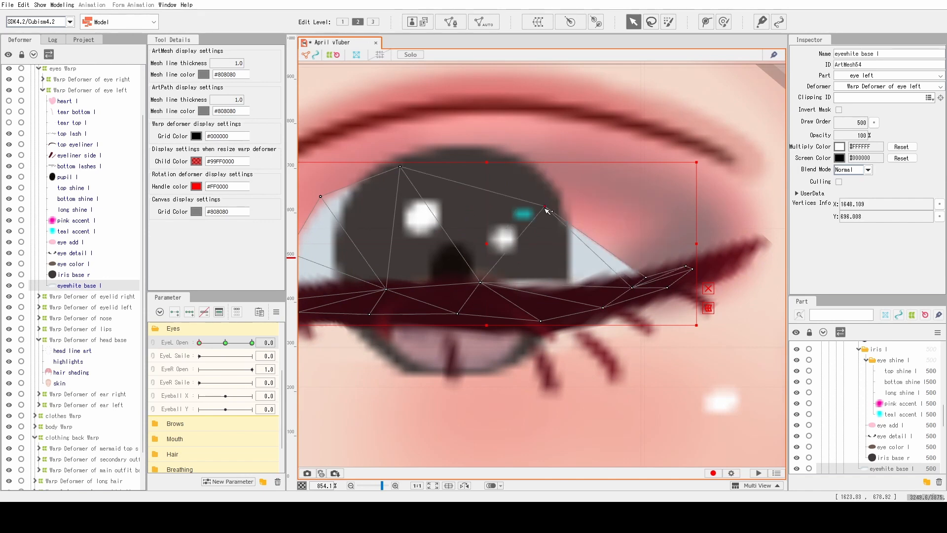
{"action": "left_click_drag", "start_coordinate": [479, 373], "coordinate": [641, 348]}
{"action": "scroll", "coordinate": [640, 348], "scroll_direction": "down", "scroll_amount": 3}
{"action": "key", "text": "ctrl+t"}
{"action": "left_click_drag", "start_coordinate": [200, 342], "coordinate": [169, 351]}
{"action": "left_click", "coordinate": [748, 327]}
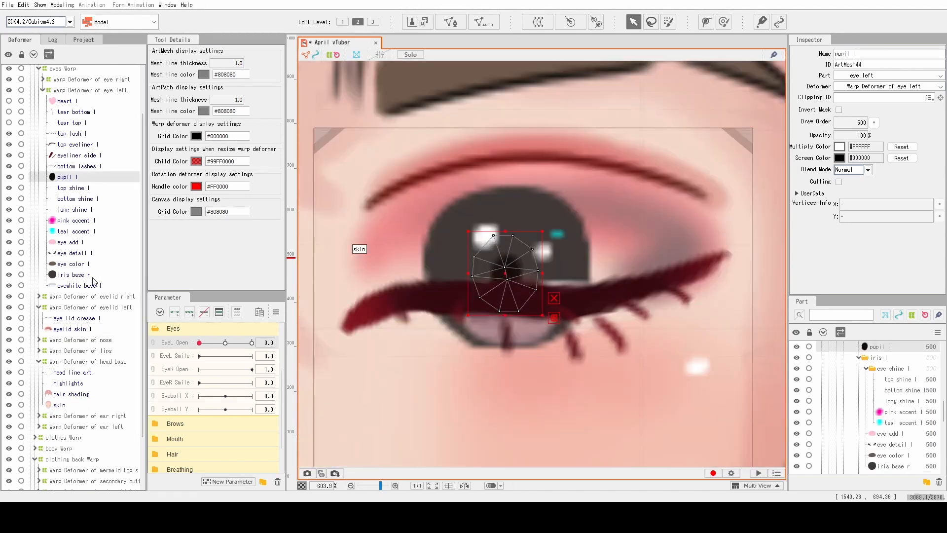
Rebuild the mesh of iris base r with an outline around the iris and one central vertex
{"action": "left_click", "coordinate": [77, 272]}
{"action": "left_click", "coordinate": [450, 22]}
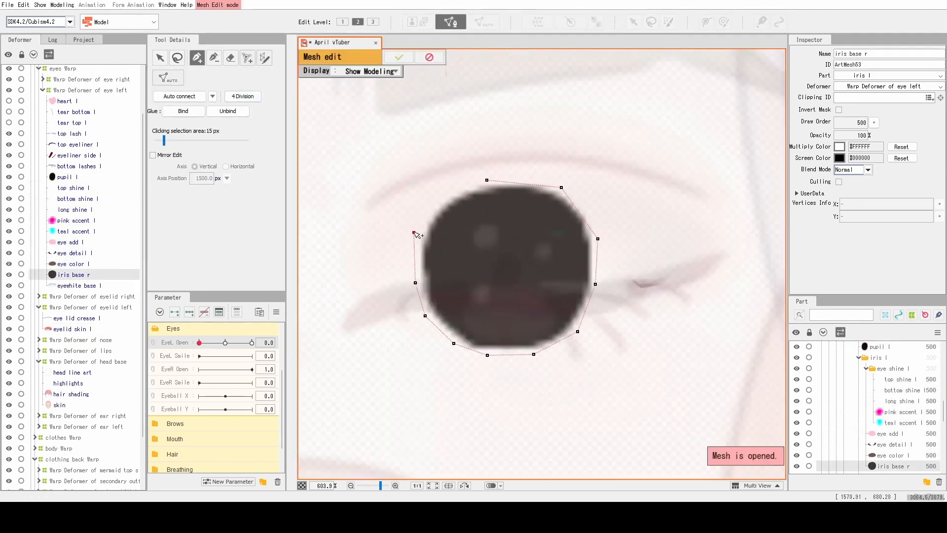
{"action": "left_click", "coordinate": [442, 198]}
{"action": "left_click", "coordinate": [508, 273]}
{"action": "key", "text": "Return"}
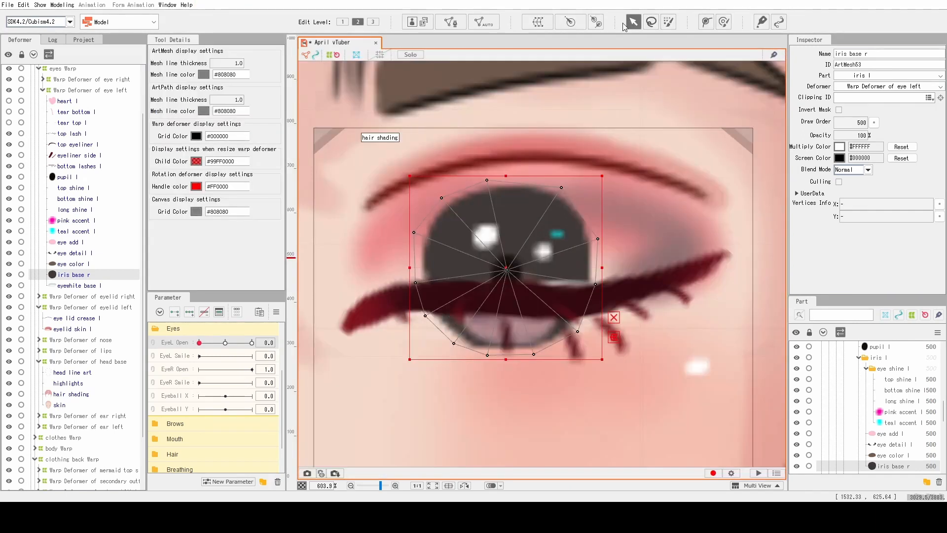
Clip iris base r to the eye white with Clipping ID ArtMesh54 and set EyeL Open to 2.0
{"action": "left_click_drag", "start_coordinate": [199, 342], "coordinate": [244, 346]}
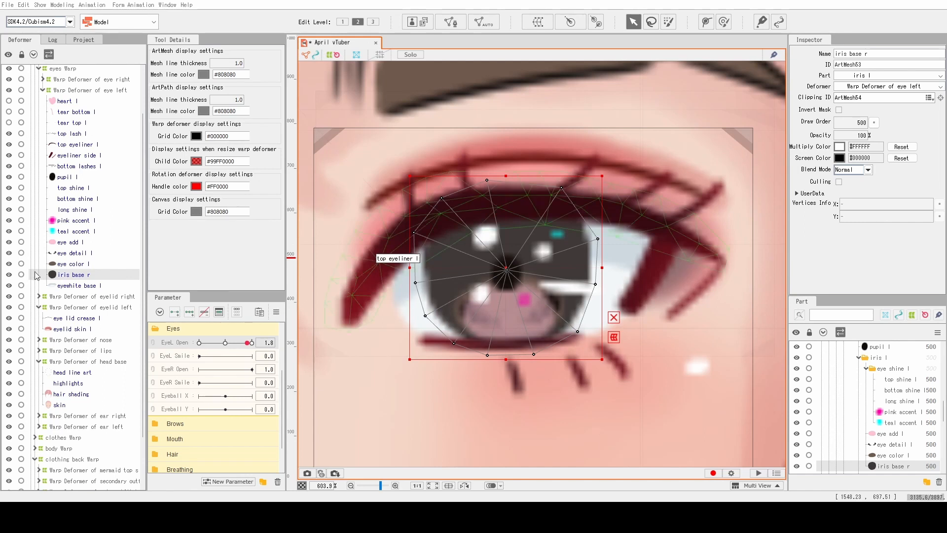
{"action": "left_click", "coordinate": [252, 342]}
{"action": "left_click", "coordinate": [74, 264]}
{"action": "left_click", "coordinate": [75, 253]}
{"action": "left_click", "coordinate": [76, 231]}
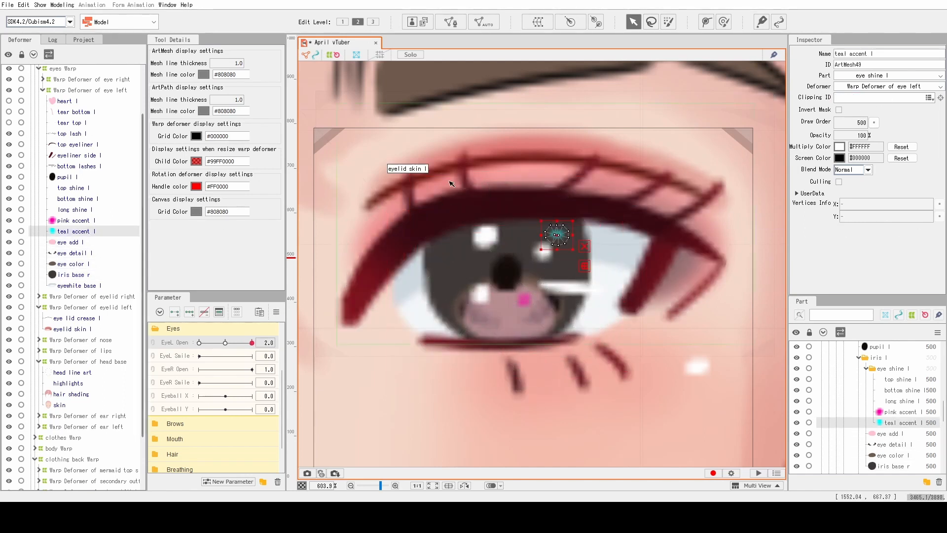
Clip the left eye's pupil, teal accent and shine parts to the eye white with Clipping ID ArtMesh54
{"action": "left_click", "coordinate": [73, 275]}
{"action": "left_click", "coordinate": [76, 231]}
{"action": "left_click", "coordinate": [75, 209]}
{"action": "left_click", "coordinate": [73, 188]}
{"action": "left_click", "coordinate": [73, 274]}
{"action": "double_click", "coordinate": [869, 97]}
{"action": "left_click", "coordinate": [99, 176]}
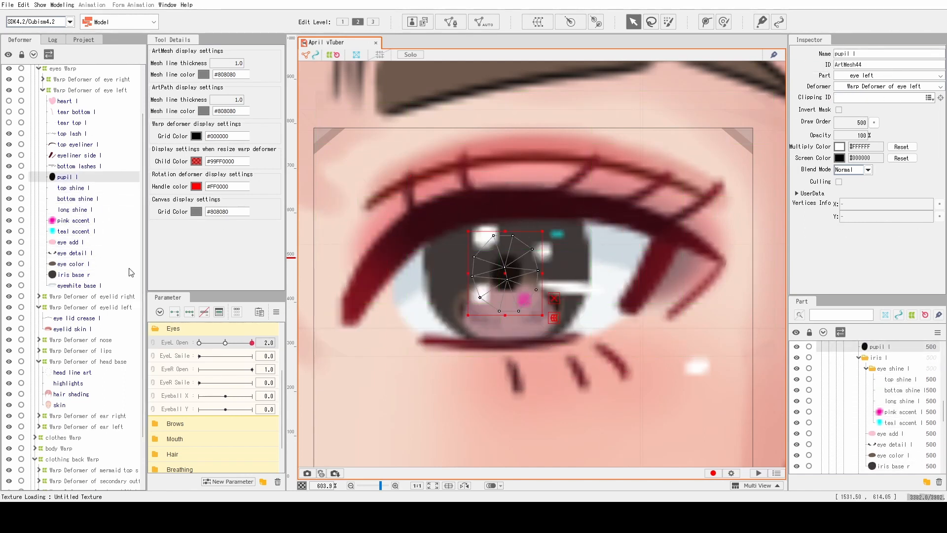
Expand the right eye's warp deformer and clip its iris base, accents and long shine to eyewhite base r
{"action": "scroll", "coordinate": [99, 247], "scroll_direction": "up", "scroll_amount": 2}
{"action": "left_click", "coordinate": [43, 135]}
{"action": "left_click", "coordinate": [94, 330]}
{"action": "left_click", "coordinate": [79, 320]}
{"action": "left_click", "coordinate": [79, 309]}
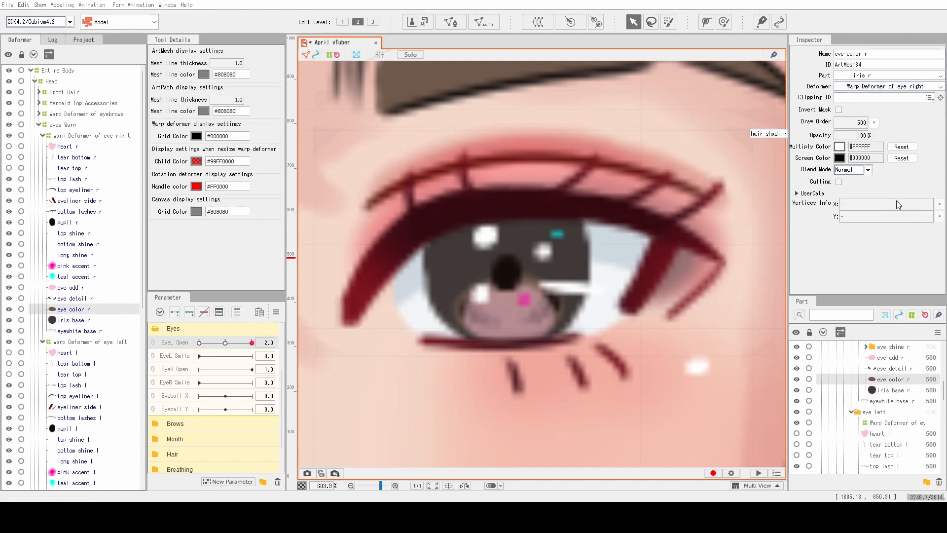
{"action": "left_click", "coordinate": [76, 266]}
{"action": "left_click", "coordinate": [75, 255]}
{"action": "left_click", "coordinate": [74, 320]}
{"action": "left_click", "coordinate": [94, 278]}
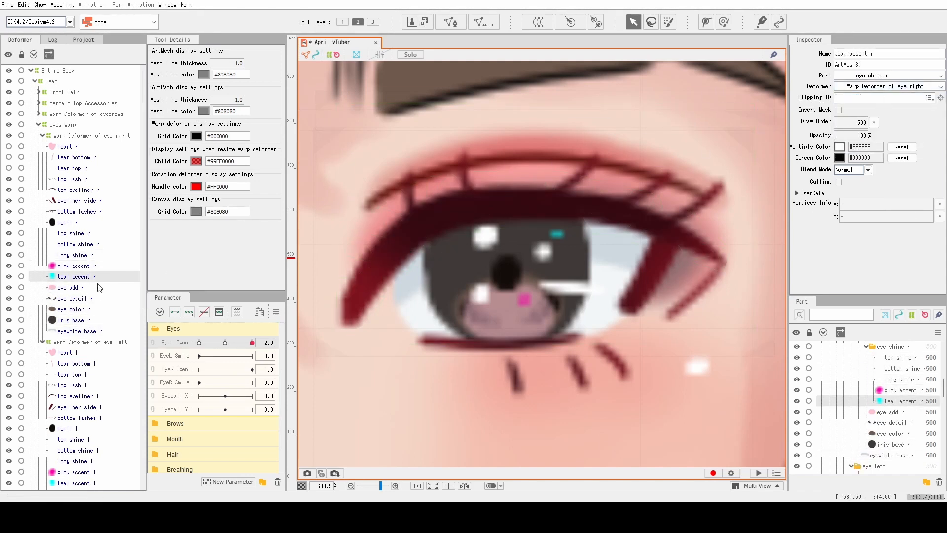
Clip eye color r, eye detail r and eye add r with Clipping ID ArtMesh35
{"action": "left_click", "coordinate": [74, 309]}
{"action": "left_click", "coordinate": [75, 298]}
{"action": "left_click", "coordinate": [76, 276]}
{"action": "left_click", "coordinate": [74, 309]}
{"action": "left_click", "coordinate": [75, 298]}
{"action": "left_click", "coordinate": [71, 288]}
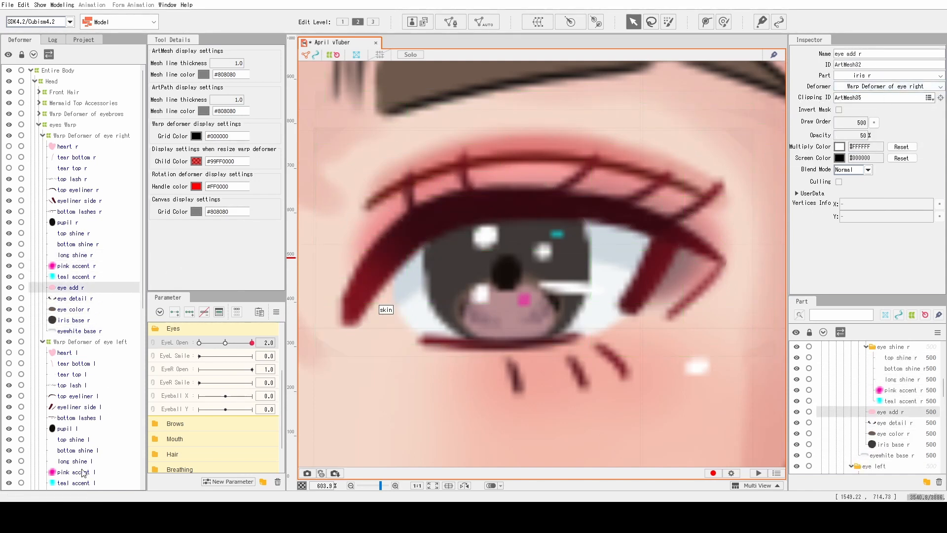
Clip eye detail l and the left eye's accents and shines to eyewhite base l with Clipping ID ArtMesh54
{"action": "scroll", "coordinate": [80, 471], "scroll_direction": "down", "scroll_amount": 5}
{"action": "left_click", "coordinate": [79, 379]}
{"action": "left_click", "coordinate": [75, 347]}
{"action": "left_click", "coordinate": [76, 324]}
{"action": "left_click", "coordinate": [76, 314]}
{"action": "left_click", "coordinate": [75, 303]}
{"action": "left_click", "coordinate": [78, 292]}
{"action": "left_click", "coordinate": [73, 282]}
Set the Clipping ID of eye add l and check those of the left accents, long shine and eye color
{"action": "left_click", "coordinate": [70, 335]}
{"action": "left_click", "coordinate": [865, 95]}
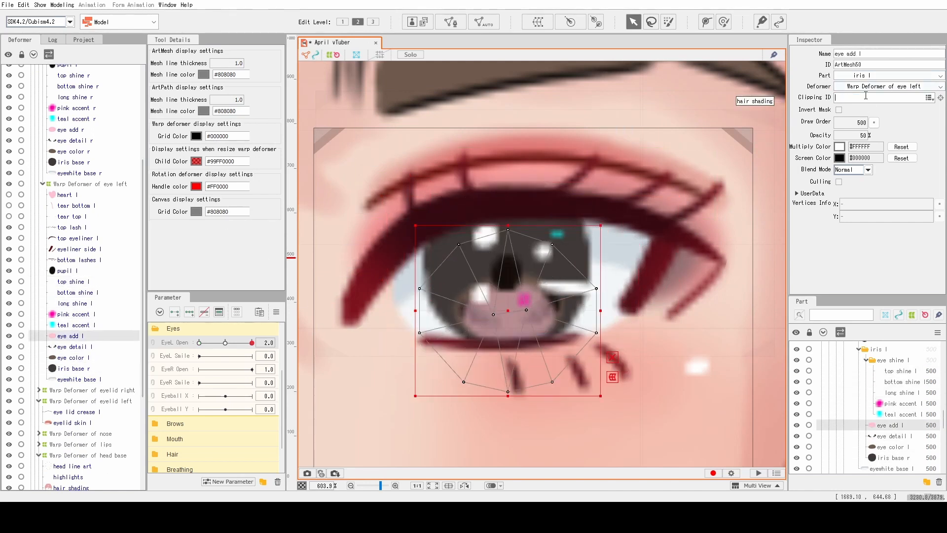
{"action": "left_click", "coordinate": [104, 325]}
{"action": "left_click", "coordinate": [99, 314]}
{"action": "left_click", "coordinate": [94, 303]}
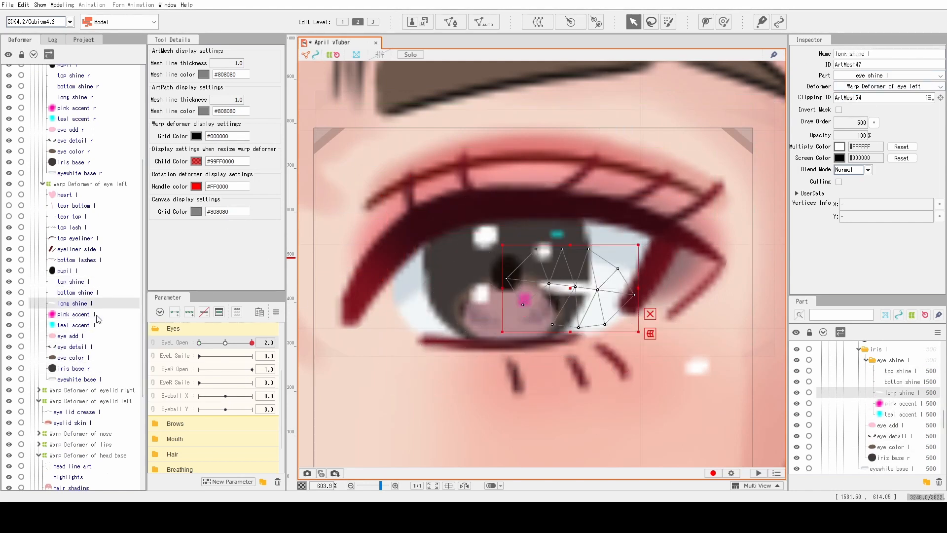
{"action": "left_click", "coordinate": [94, 357]}
Clip the right eye's long, bottom and top shines and pupil r to the eye white with Clipping ID ArtMesh36
{"action": "scroll", "coordinate": [111, 271], "scroll_direction": "up", "scroll_amount": 5}
{"action": "left_click", "coordinate": [94, 320]}
{"action": "left_click", "coordinate": [75, 254]}
{"action": "left_click", "coordinate": [78, 244]}
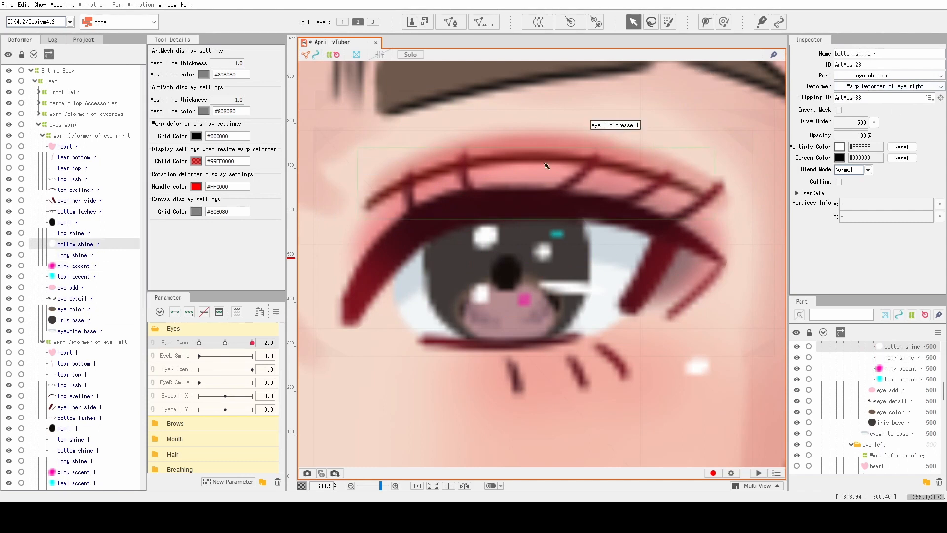
{"action": "left_click", "coordinate": [74, 233]}
{"action": "left_click", "coordinate": [67, 222]}
{"action": "left_click", "coordinate": [71, 287]}
{"action": "left_click", "coordinate": [73, 309]}
Set EyeL Open to 1.0 and check the Clipping IDs of the left pupil, iris base, eye color, eye add and bottom shine
{"action": "scroll", "coordinate": [79, 321], "scroll_direction": "down", "scroll_amount": 5}
{"action": "left_click", "coordinate": [76, 325]}
{"action": "left_click", "coordinate": [79, 379]}
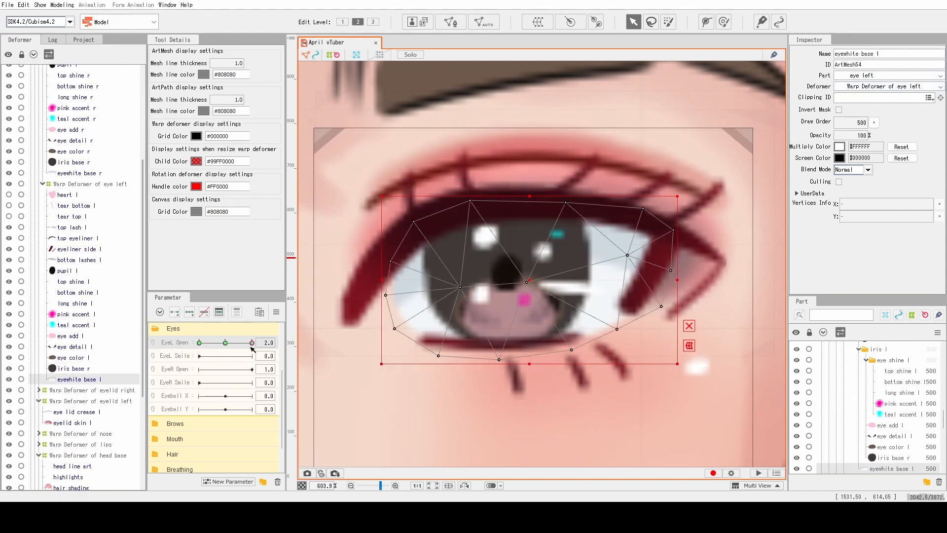
{"action": "left_click_drag", "start_coordinate": [252, 342], "coordinate": [226, 343]}
{"action": "left_click", "coordinate": [67, 270]}
{"action": "left_click", "coordinate": [74, 368]}
{"action": "left_click", "coordinate": [73, 357]}
{"action": "left_click", "coordinate": [70, 336]}
{"action": "left_click", "coordinate": [67, 195], "text": "shift"}
{"action": "left_click", "coordinate": [78, 292]}
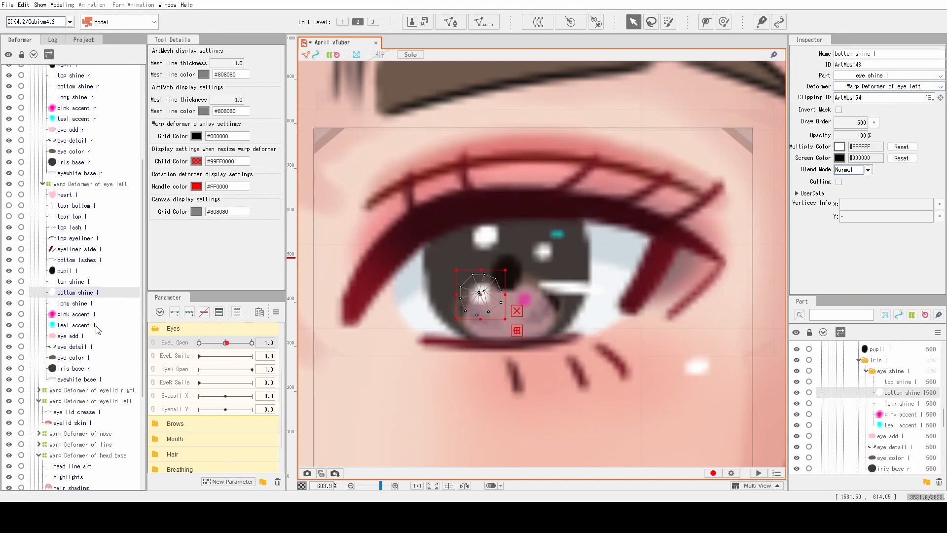
{"action": "left_click", "coordinate": [74, 368], "text": "shift"}
{"action": "left_click", "coordinate": [78, 292]}
Try to set a Clipping ID on the heart meshes of both eyes
{"action": "scroll", "coordinate": [74, 216], "scroll_direction": "up", "scroll_amount": 3}
{"action": "left_click", "coordinate": [73, 240]}
{"action": "double_click", "coordinate": [870, 100]}
{"action": "left_click", "coordinate": [67, 143], "text": "shift"}
{"action": "scroll", "coordinate": [74, 148], "scroll_direction": "up", "scroll_amount": 2}
{"action": "left_click", "coordinate": [68, 146]}
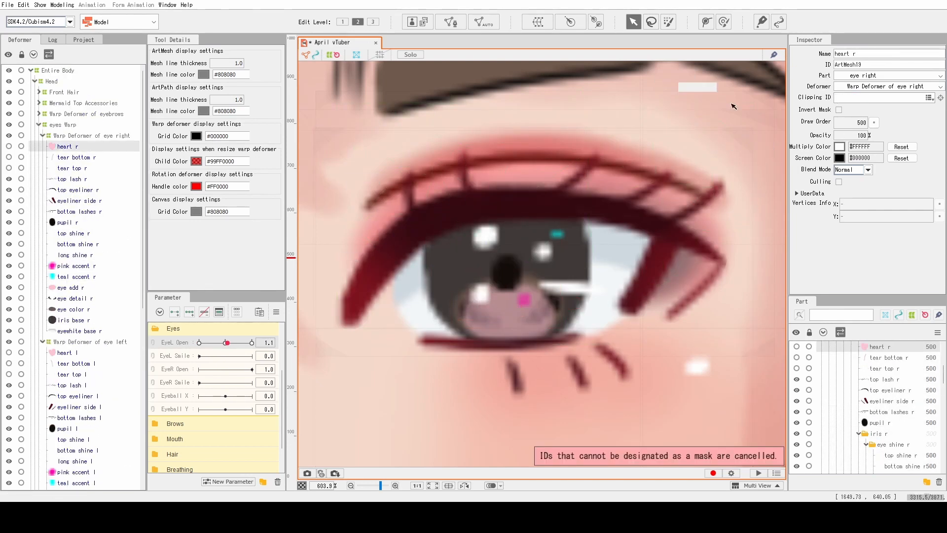
{"action": "scroll", "coordinate": [74, 148], "scroll_direction": "down", "scroll_amount": 3}
{"action": "double_click", "coordinate": [849, 97]}
Set EyeL Open to 0.0 and draw a five-point deform path across the middle of eyelid skin l
{"action": "left_click_drag", "start_coordinate": [227, 343], "coordinate": [199, 343]}
{"action": "left_click", "coordinate": [445, 218]}
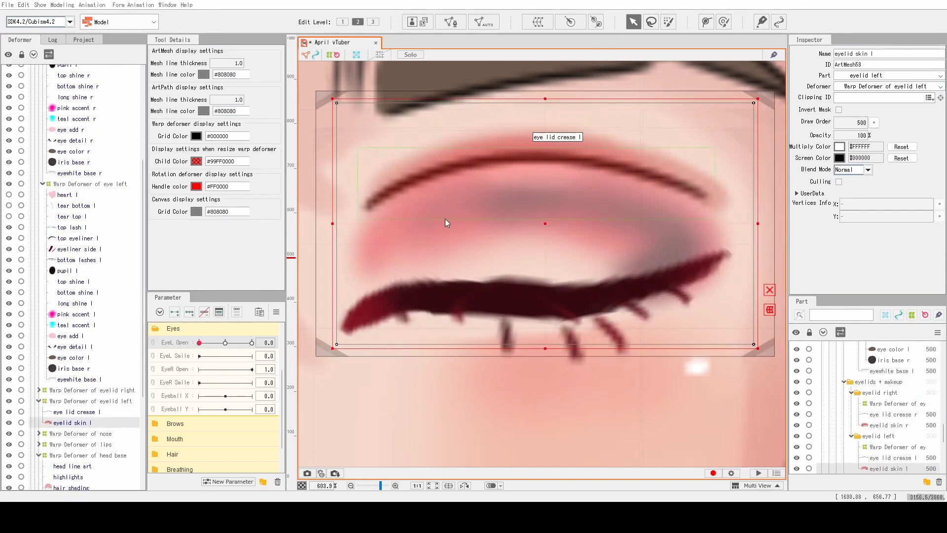
{"action": "left_click", "coordinate": [547, 157], "text": "shift"}
{"action": "left_click", "coordinate": [705, 22]}
{"action": "left_click", "coordinate": [318, 289]}
{"action": "left_click", "coordinate": [417, 238]}
{"action": "left_click", "coordinate": [531, 233]}
{"action": "left_click", "coordinate": [643, 243]}
{"action": "left_click", "coordinate": [719, 238]}
{"action": "left_click", "coordinate": [634, 22]}
Try to bend eyelid skin l with the deform path and raise its lower vertices to the closed eyeliner
{"action": "left_click_drag", "start_coordinate": [317, 290], "coordinate": [319, 328]}
{"action": "left_click_drag", "start_coordinate": [533, 300], "coordinate": [536, 287]}
{"action": "left_click_drag", "start_coordinate": [529, 364], "coordinate": [534, 299]}
{"action": "left_click_drag", "start_coordinate": [616, 441], "coordinate": [577, 333]}
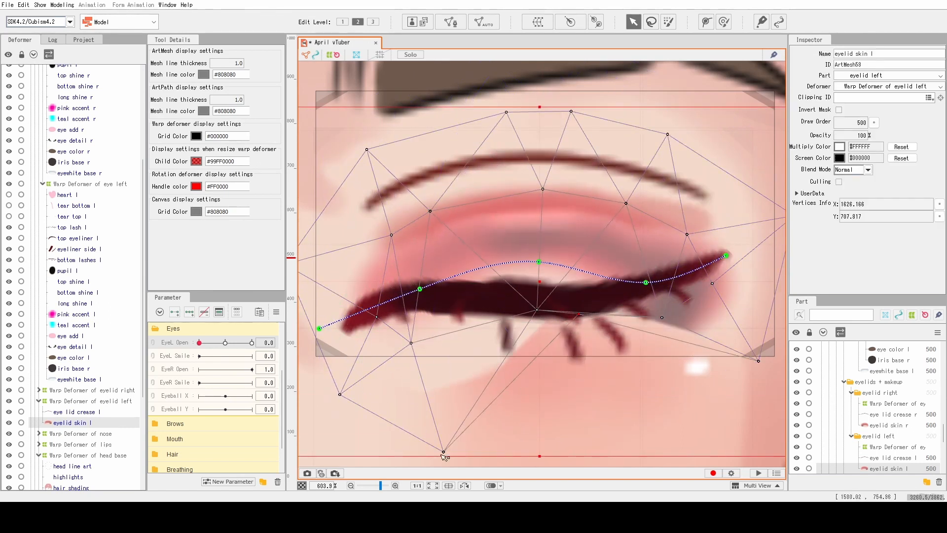
{"action": "left_click_drag", "start_coordinate": [444, 452], "coordinate": [474, 328]}
{"action": "left_click_drag", "start_coordinate": [411, 343], "coordinate": [426, 297]}
{"action": "left_click_drag", "start_coordinate": [340, 394], "coordinate": [345, 331]}
{"action": "left_click_drag", "start_coordinate": [662, 318], "coordinate": [647, 288]}
{"action": "left_click_drag", "start_coordinate": [759, 361], "coordinate": [715, 299]}
Try to refine the outer path points of eyelid skin l and lower its upper vertices toward the closed eyeliner
{"action": "left_click_drag", "start_coordinate": [715, 299], "coordinate": [660, 336]}
{"action": "left_click_drag", "start_coordinate": [742, 256], "coordinate": [715, 259]}
{"action": "left_click_drag", "start_coordinate": [631, 271], "coordinate": [640, 290]}
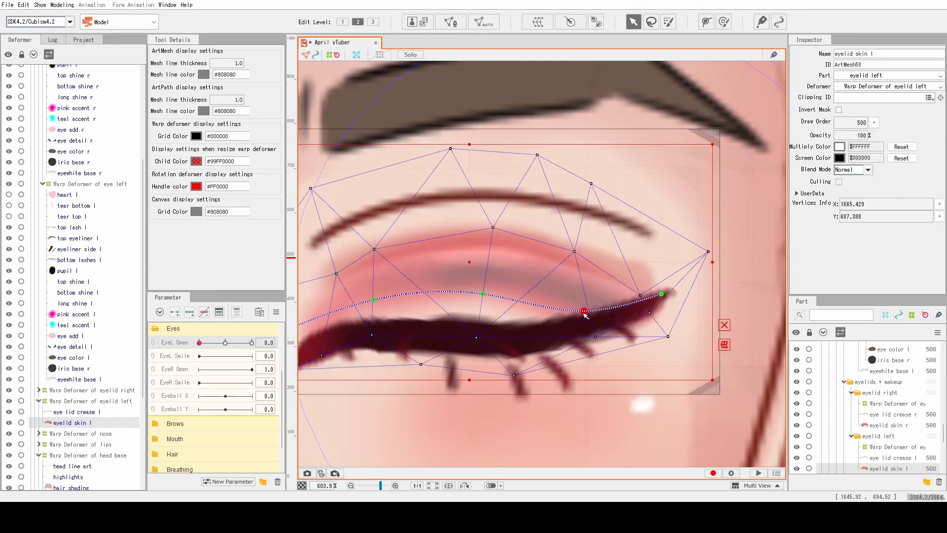
{"action": "left_click_drag", "start_coordinate": [520, 370], "coordinate": [522, 357]}
{"action": "left_click_drag", "start_coordinate": [483, 295], "coordinate": [601, 294]}
{"action": "left_click_drag", "start_coordinate": [454, 271], "coordinate": [427, 297]}
{"action": "left_click_drag", "start_coordinate": [493, 249], "coordinate": [503, 275]}
{"action": "left_click_drag", "start_coordinate": [605, 226], "coordinate": [614, 270]}
{"action": "left_click_drag", "start_coordinate": [688, 239], "coordinate": [683, 278]}
{"action": "left_click_drag", "start_coordinate": [682, 279], "coordinate": [638, 301]}
{"action": "left_click_drag", "start_coordinate": [382, 319], "coordinate": [375, 333]}
{"action": "left_click_drag", "start_coordinate": [713, 312], "coordinate": [714, 301]}
{"action": "left_click_drag", "start_coordinate": [557, 330], "coordinate": [558, 336]}
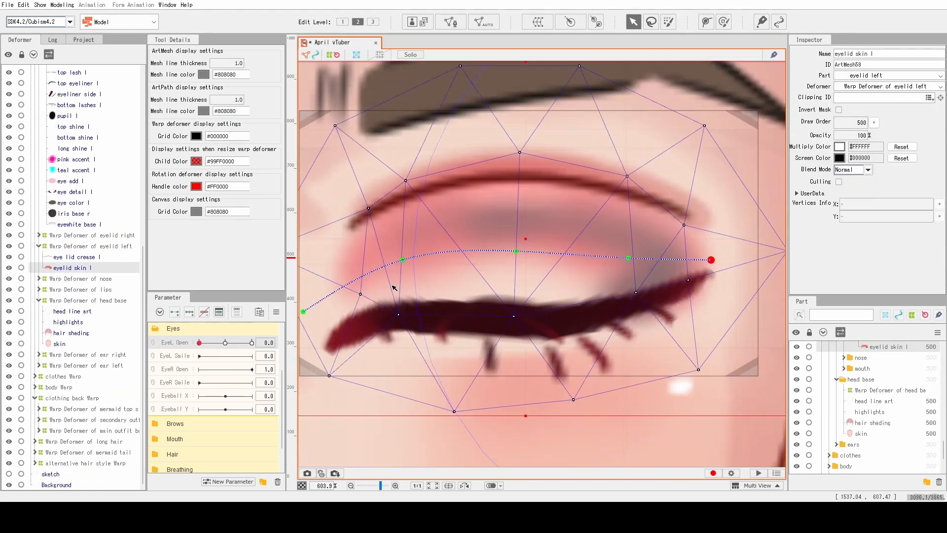
Key eyelid skin l on EyeL Open, raise its lower-edge vertices behind the closed eyeliner and try lowering the crease vertices
{"action": "left_click_drag", "start_coordinate": [363, 310], "coordinate": [365, 334]}
{"action": "left_click_drag", "start_coordinate": [405, 180], "coordinate": [410, 247]}
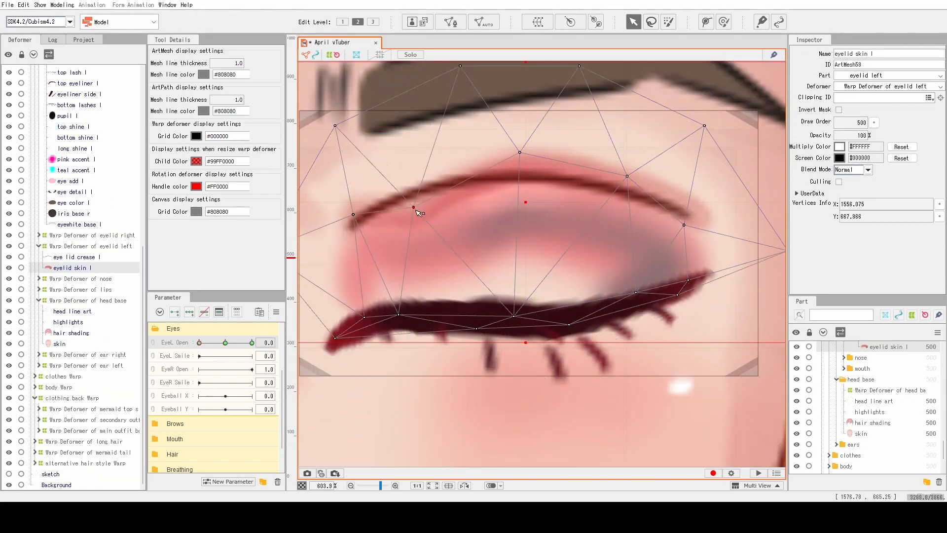
{"action": "left_click_drag", "start_coordinate": [520, 152], "coordinate": [523, 207]}
{"action": "left_click_drag", "start_coordinate": [627, 176], "coordinate": [624, 224]}
{"action": "left_click_drag", "start_coordinate": [684, 224], "coordinate": [687, 252]}
{"action": "left_click_drag", "start_coordinate": [513, 316], "coordinate": [513, 332]}
{"action": "left_click_drag", "start_coordinate": [398, 314], "coordinate": [395, 337]}
{"action": "left_click_drag", "start_coordinate": [369, 208], "coordinate": [363, 290]}
Undo the moves of the crease vertices on eyelid skin l
{"action": "key", "text": "ctrl+z"}
{"action": "key", "text": "ctrl+z"}
{"action": "key", "text": "ctrl+z"}
{"action": "key", "text": "ctrl+z"}
{"action": "key", "text": "ctrl+z"}
{"action": "key", "text": "ctrl+z"}
{"action": "key", "text": "ctrl+z"}
{"action": "key", "text": "ctrl+z"}
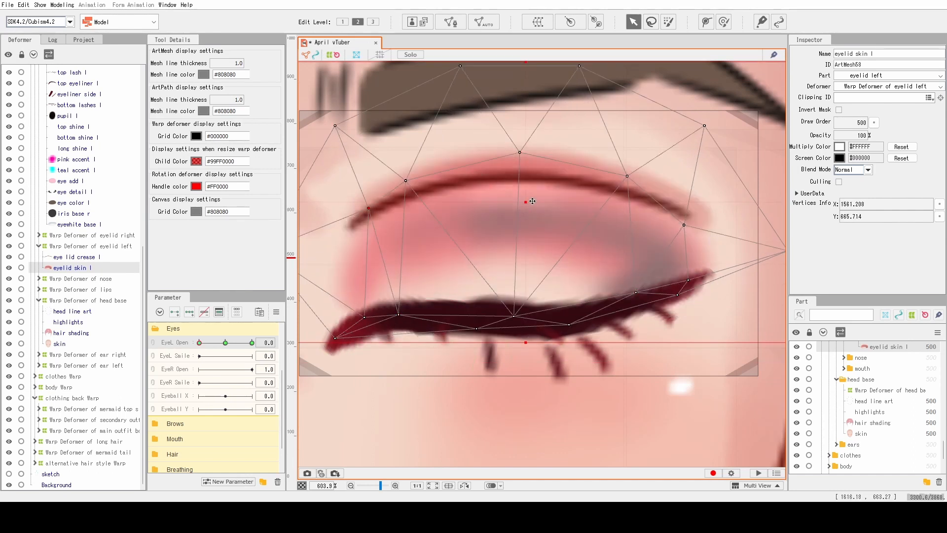
Try to shift the whole of eyelid skin l down and reposition its middle and inner-corner vertices above the eyeliner
{"action": "left_click_drag", "start_coordinate": [528, 203], "coordinate": [519, 269]}
{"action": "left_click_drag", "start_coordinate": [396, 246], "coordinate": [398, 274]}
{"action": "left_click_drag", "start_coordinate": [511, 218], "coordinate": [513, 251]}
{"action": "left_click_drag", "start_coordinate": [618, 241], "coordinate": [620, 260]}
{"action": "left_click_drag", "start_coordinate": [360, 274], "coordinate": [344, 315]}
{"action": "left_click_drag", "start_coordinate": [399, 274], "coordinate": [399, 279]}
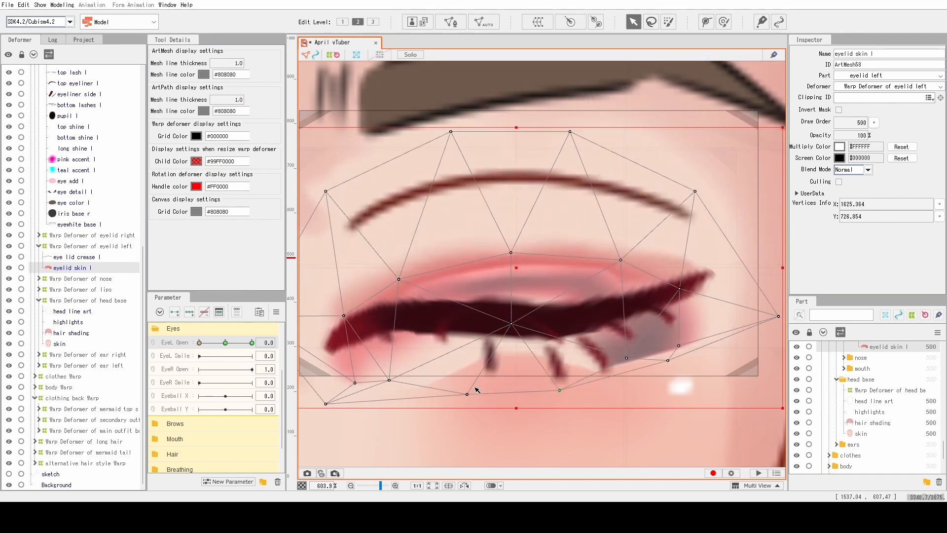
Try to pull the lower vertices back behind the eyeliner and lower the upper-edge vertices, checking with Hide selection
{"action": "key", "text": "b"}
{"action": "key", "text": "ctrl+t"}
{"action": "left_click_drag", "start_coordinate": [523, 381], "coordinate": [603, 270]}
{"action": "key", "text": "b"}
{"action": "key", "text": "ctrl+t"}
{"action": "left_click_drag", "start_coordinate": [325, 191], "coordinate": [332, 229]}
{"action": "left_click_drag", "start_coordinate": [451, 132], "coordinate": [454, 187]}
{"action": "left_click_drag", "start_coordinate": [570, 132], "coordinate": [575, 193]}
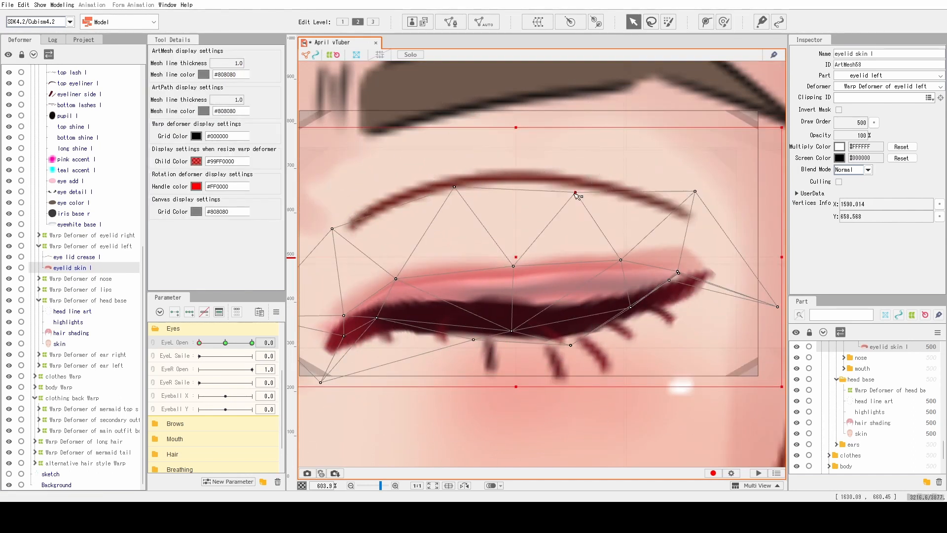
Undo the downward shift and vertex moves on eyelid skin l
{"action": "key", "text": "ctrl+z"}
{"action": "key", "text": "ctrl+z"}
{"action": "key", "text": "ctrl+z"}
{"action": "key", "text": "ctrl+z"}
{"action": "key", "text": "ctrl+z"}
{"action": "key", "text": "ctrl+z"}
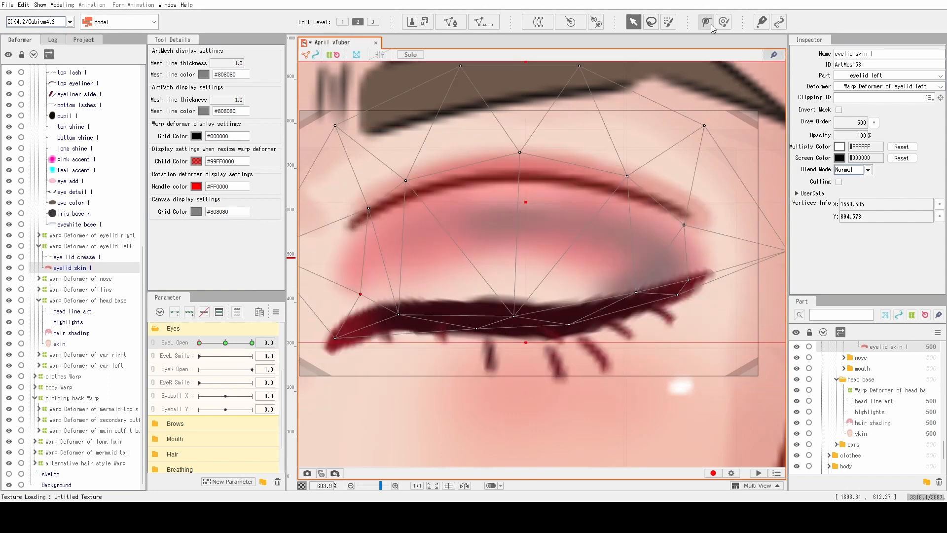
Draw a new five-point deform path across eyelid skin l and pull it down onto the closed eyeliner
{"action": "left_click", "coordinate": [706, 21]}
{"action": "left_click", "coordinate": [313, 306]}
{"action": "left_click", "coordinate": [410, 260]}
{"action": "left_click", "coordinate": [505, 251]}
{"action": "left_click", "coordinate": [607, 258]}
{"action": "left_click", "coordinate": [725, 255]}
{"action": "left_click_drag", "start_coordinate": [482, 258], "coordinate": [482, 314]}
{"action": "left_click", "coordinate": [508, 418]}
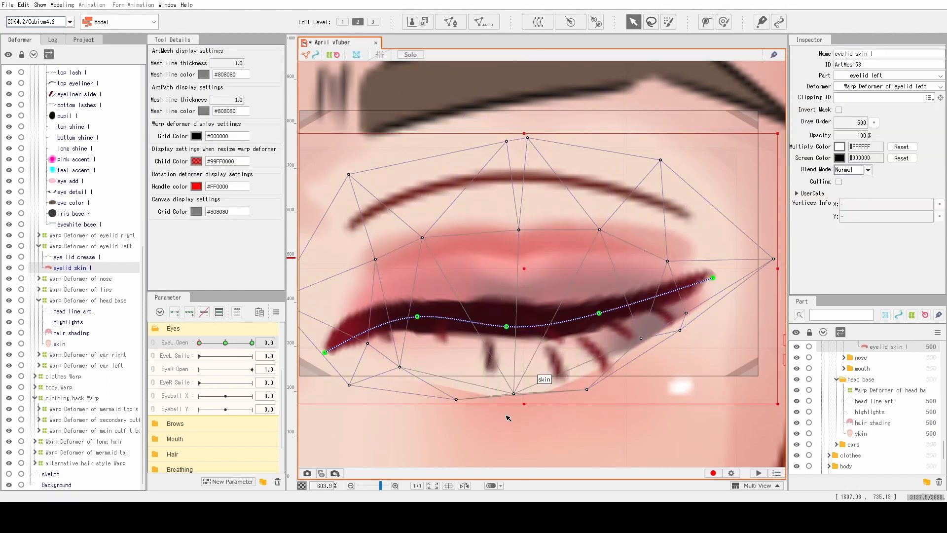
Adjust the five path points of eyelid skin l into an even curve along the closed eyeliner
{"action": "left_click_drag", "start_coordinate": [325, 352], "coordinate": [323, 325]}
{"action": "left_click_drag", "start_coordinate": [511, 275], "coordinate": [511, 314]}
{"action": "left_click_drag", "start_coordinate": [418, 310], "coordinate": [415, 313]}
{"action": "left_click_drag", "start_coordinate": [601, 278], "coordinate": [612, 310]}
{"action": "left_click_drag", "start_coordinate": [713, 278], "coordinate": [715, 273]}
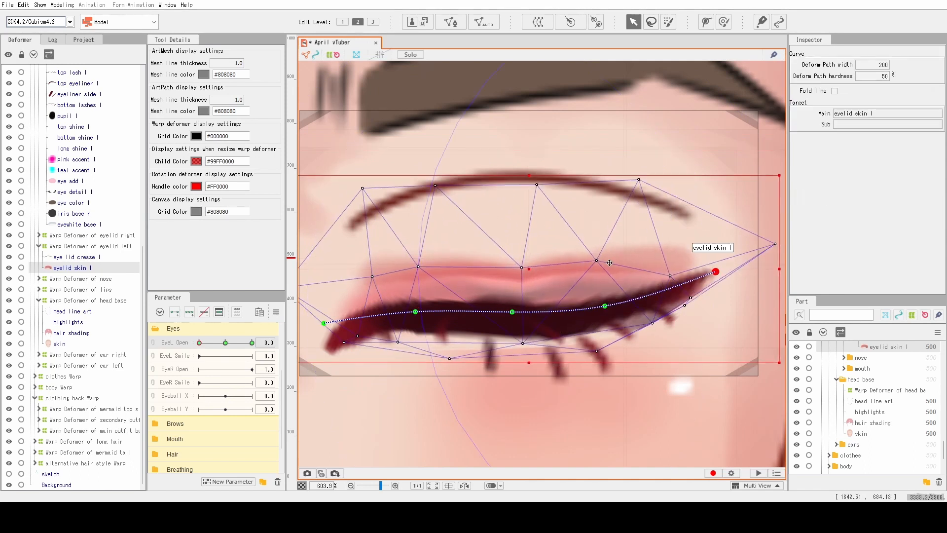
Raise the middle and outer path points of eyelid skin l so the curve follows the eyeliner's upper edge
{"action": "left_click_drag", "start_coordinate": [368, 248], "coordinate": [354, 291]}
{"action": "scroll", "coordinate": [519, 270], "scroll_direction": "up", "scroll_amount": 3}
{"action": "scroll", "coordinate": [525, 242], "scroll_direction": "down", "scroll_amount": 3}
{"action": "left_click_drag", "start_coordinate": [514, 297], "coordinate": [519, 283]}
{"action": "left_click_drag", "start_coordinate": [598, 337], "coordinate": [594, 304]}
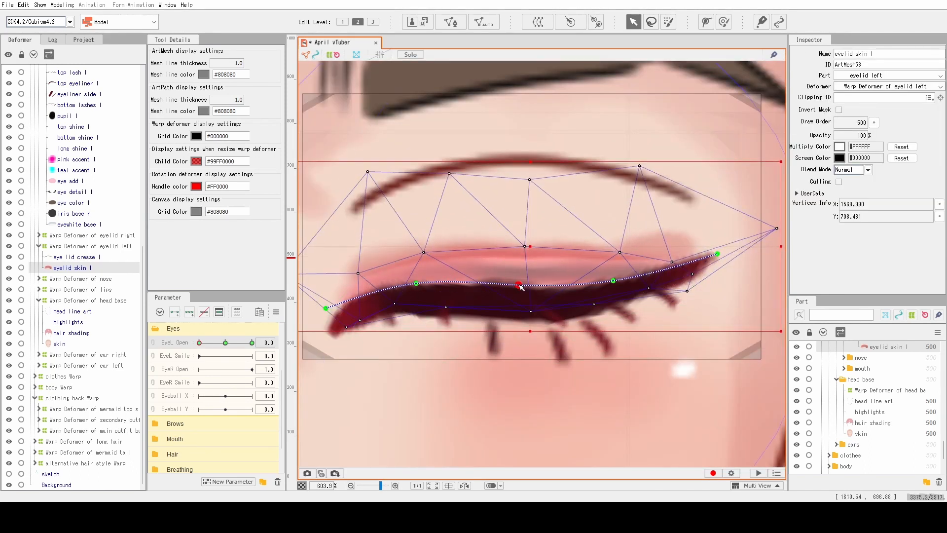
{"action": "left_click", "coordinate": [594, 304]}
Lower the central upper vertex of eyelid skin l and check the closed lid with Hide selection at EyeL Open 0.0
{"action": "left_click_drag", "start_coordinate": [529, 180], "coordinate": [535, 188]}
{"action": "key", "text": "ctrl+t"}
{"action": "mouse_move", "coordinate": [200, 342]}
{"action": "left_mouse_down"}
{"action": "mouse_move", "coordinate": [222, 344]}
{"action": "mouse_move", "coordinate": [199, 343]}
{"action": "left_mouse_up"}
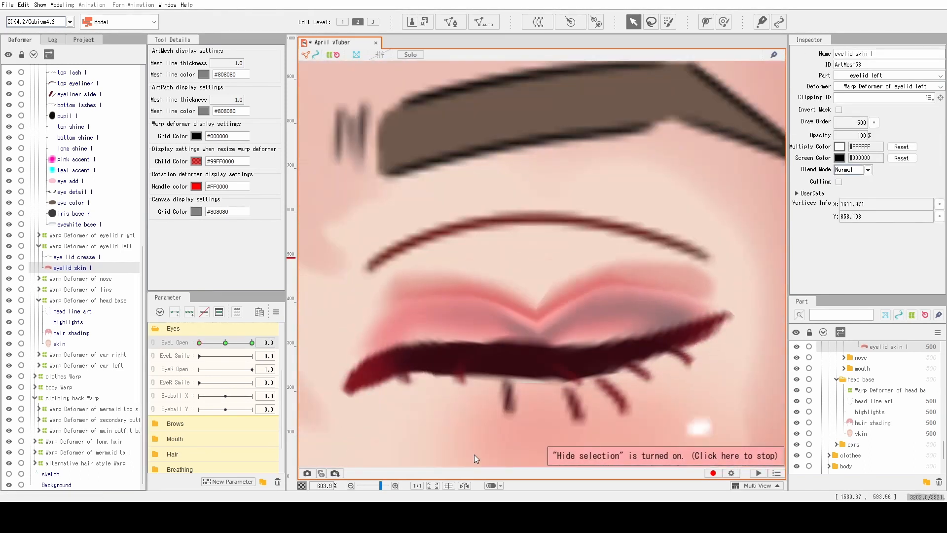
Pull the middle, inner and outer mesh vertices of eyelid skin l down towards the closed eyeliner
{"action": "key", "text": "ctrl+t"}
{"action": "left_click_drag", "start_coordinate": [536, 316], "coordinate": [526, 354]}
{"action": "left_click_drag", "start_coordinate": [634, 301], "coordinate": [632, 345]}
{"action": "left_click_drag", "start_coordinate": [330, 347], "coordinate": [345, 377]}
{"action": "left_click_drag", "start_coordinate": [531, 409], "coordinate": [499, 346]}
{"action": "left_click_drag", "start_coordinate": [525, 316], "coordinate": [523, 346]}
{"action": "left_click_drag", "start_coordinate": [633, 318], "coordinate": [640, 284]}
{"action": "key", "text": "ctrl+t"}
{"action": "key", "text": "ctrl+t"}
{"action": "key", "text": "ctrl+t"}
Lower the middle and outer path points of eyelid skin l onto the closed eyeliner
{"action": "left_click_drag", "start_coordinate": [509, 319], "coordinate": [514, 327]}
{"action": "left_click_drag", "start_coordinate": [618, 309], "coordinate": [624, 320]}
{"action": "left_click_drag", "start_coordinate": [416, 306], "coordinate": [416, 327]}
{"action": "left_click_drag", "start_coordinate": [726, 266], "coordinate": [721, 280]}
{"action": "left_click_drag", "start_coordinate": [676, 266], "coordinate": [692, 280]}
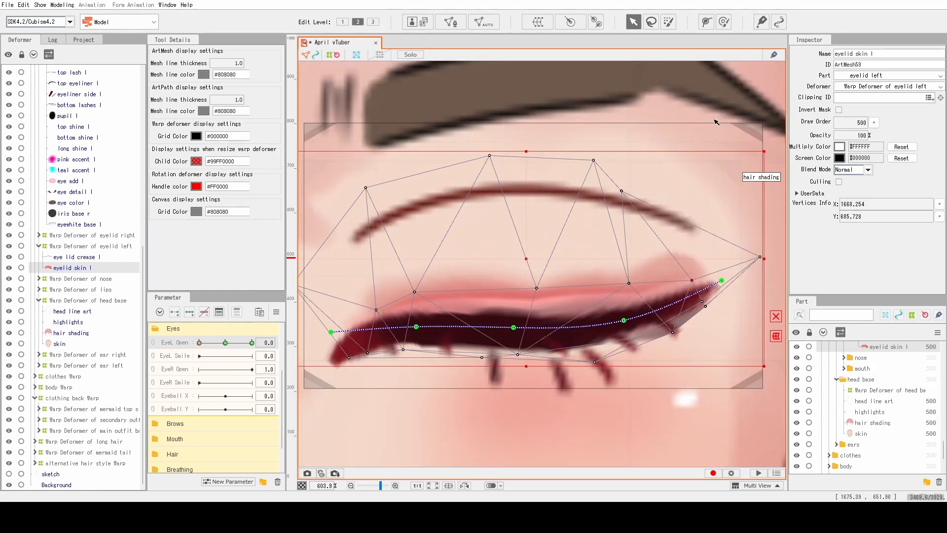
Push the lower outer edge of eyelid skin l inward with the deform brush at EyeL Open 0.0
{"action": "left_click", "coordinate": [723, 21]}
{"action": "left_click_drag", "start_coordinate": [697, 341], "coordinate": [678, 321]}
{"action": "left_click_drag", "start_coordinate": [592, 385], "coordinate": [577, 360]}
{"action": "key", "text": "ctrl+t"}
{"action": "scroll", "coordinate": [466, 339], "scroll_direction": "down", "scroll_amount": 2}
{"action": "mouse_move", "coordinate": [199, 342]}
{"action": "left_mouse_down"}
{"action": "mouse_move", "coordinate": [247, 342]}
{"action": "mouse_move", "coordinate": [199, 343]}
{"action": "left_mouse_up"}
Brush the inner and middle areas of eyelid skin l slightly upward to smooth the closed lid's shading
{"action": "key", "text": "ctrl+t"}
{"action": "left_click_drag", "start_coordinate": [432, 292], "coordinate": [431, 285]}
{"action": "left_click_drag", "start_coordinate": [568, 297], "coordinate": [568, 282]}
{"action": "left_click_drag", "start_coordinate": [414, 308], "coordinate": [397, 296]}
{"action": "key", "text": "ctrl+t"}
{"action": "key", "text": "ctrl+t"}
{"action": "key", "text": "ctrl+t"}
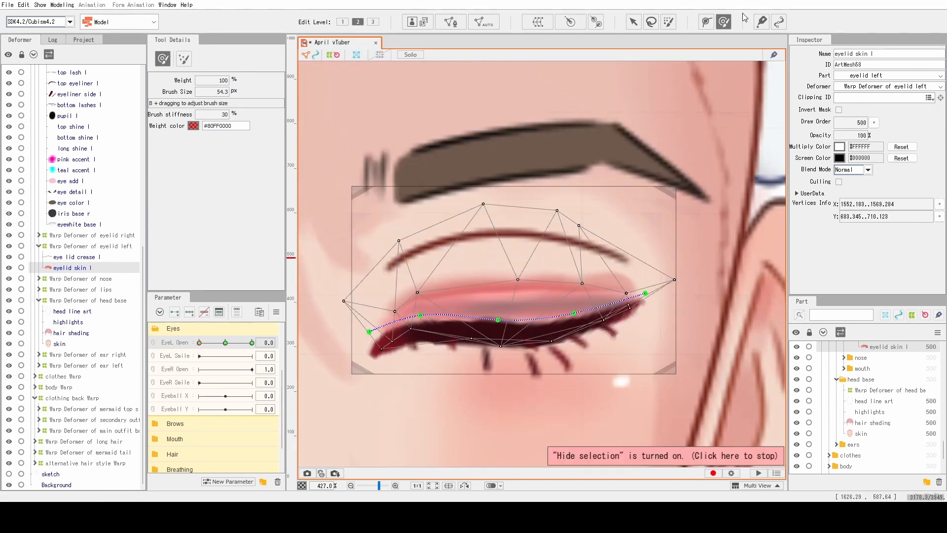
Lower the central upper vertex of eyelid skin l slightly and check the closed lid with Hide selection
{"action": "key", "text": "ctrl+t"}
{"action": "left_click", "coordinate": [634, 21]}
{"action": "left_click_drag", "start_coordinate": [518, 281], "coordinate": [518, 292]}
{"action": "left_click", "coordinate": [629, 315]}
{"action": "key", "text": "ctrl+t"}
{"action": "left_click_drag", "start_coordinate": [636, 351], "coordinate": [641, 353]}
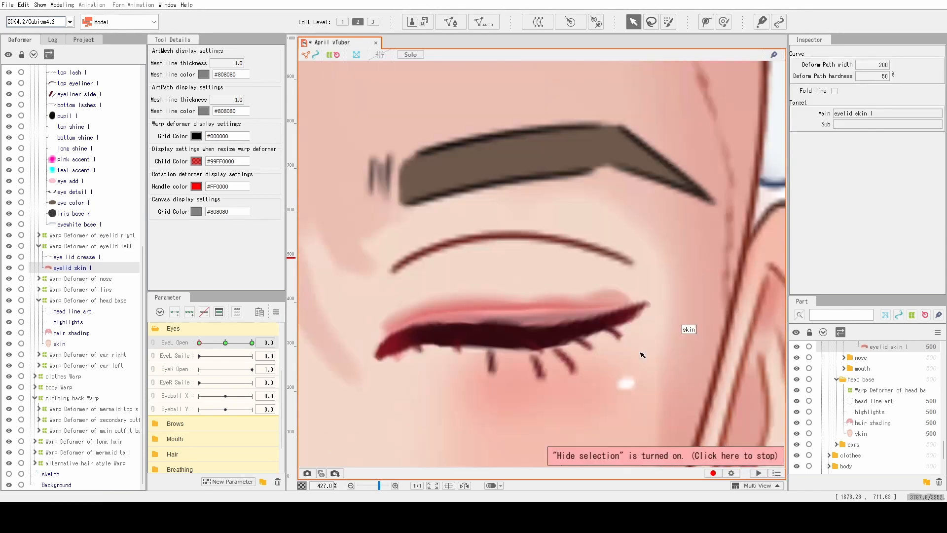
Draw a four-point deform path along eye lid crease l and pull it down towards the closed eyeliner
{"action": "left_click", "coordinate": [499, 254]}
{"action": "key", "text": "ctrl+t"}
{"action": "key", "text": "p"}
{"action": "left_click", "coordinate": [371, 281]}
{"action": "left_click", "coordinate": [453, 241]}
{"action": "left_click", "coordinate": [634, 21]}
{"action": "left_click_drag", "start_coordinate": [643, 267], "coordinate": [642, 337]}
{"action": "left_click_drag", "start_coordinate": [370, 280], "coordinate": [389, 328]}
{"action": "left_click_drag", "start_coordinate": [453, 242], "coordinate": [450, 304]}
{"action": "left_click_drag", "start_coordinate": [540, 236], "coordinate": [540, 308]}
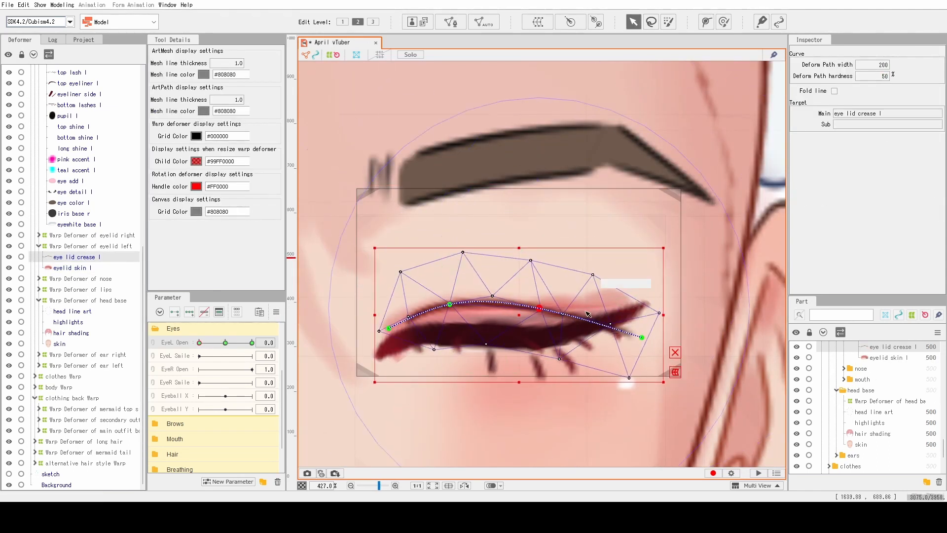
Reshape the path of eye lid crease l to follow the closed eyelid and check it with Hide selection
{"action": "scroll", "coordinate": [592, 312], "scroll_direction": "down", "scroll_amount": 4}
{"action": "left_click", "coordinate": [56, 485]}
{"action": "left_click", "coordinate": [76, 257]}
{"action": "scroll", "coordinate": [493, 318], "scroll_direction": "up", "scroll_amount": 6}
{"action": "left_click", "coordinate": [486, 313]}
{"action": "scroll", "coordinate": [486, 313], "scroll_direction": "down", "scroll_amount": 3}
{"action": "key", "text": "ctrl+t"}
{"action": "key", "text": "ctrl+t"}
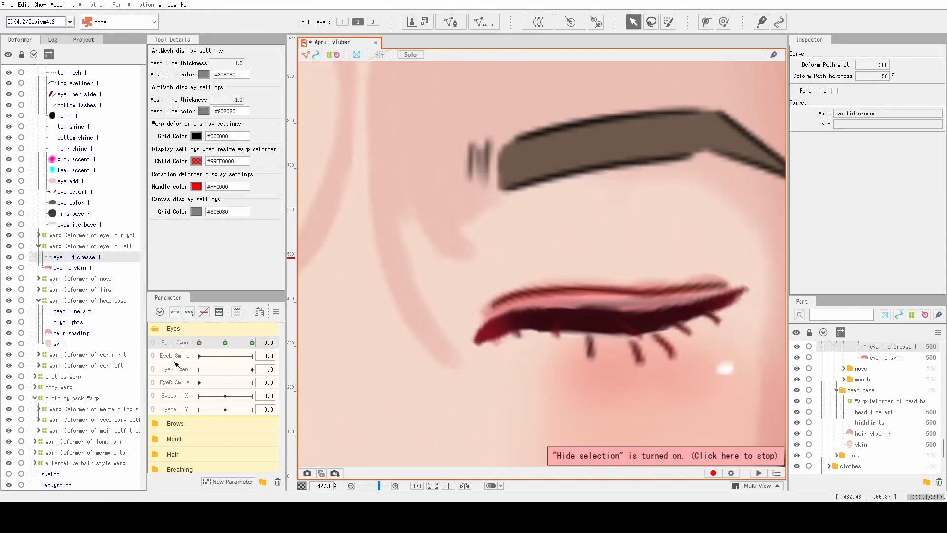
Adjust the upper vertices of eyelid skin l around the lowered crease and check the whole face at EyeL Open 0.0
{"action": "left_click", "coordinate": [72, 267]}
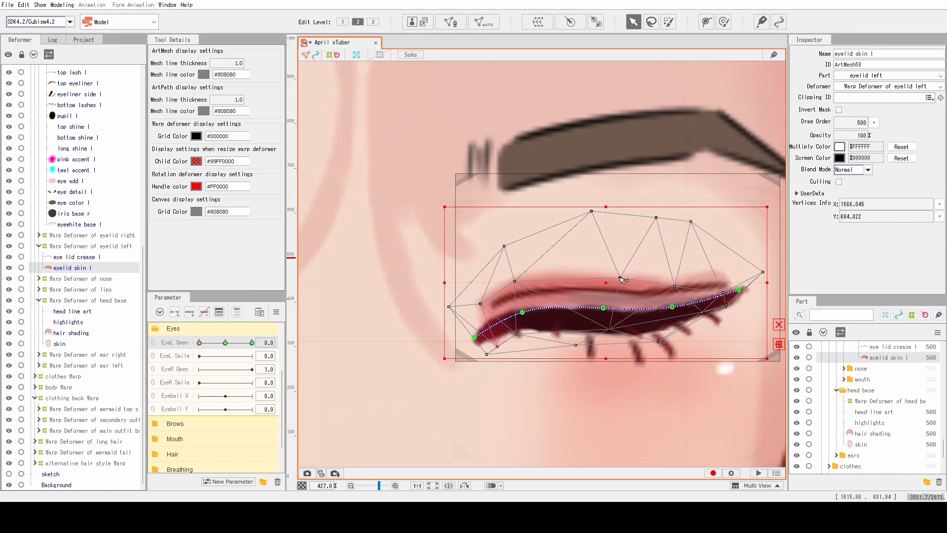
{"action": "key", "text": "ctrl+t"}
{"action": "mouse_move", "coordinate": [199, 342]}
{"action": "left_mouse_down"}
{"action": "mouse_move", "coordinate": [252, 342]}
{"action": "mouse_move", "coordinate": [199, 342]}
{"action": "left_mouse_up"}
{"action": "scroll", "coordinate": [502, 266], "scroll_direction": "down", "scroll_amount": 5}
{"action": "key", "text": "ctrl+t"}
{"action": "scroll", "coordinate": [633, 321], "scroll_direction": "up", "scroll_amount": 2}
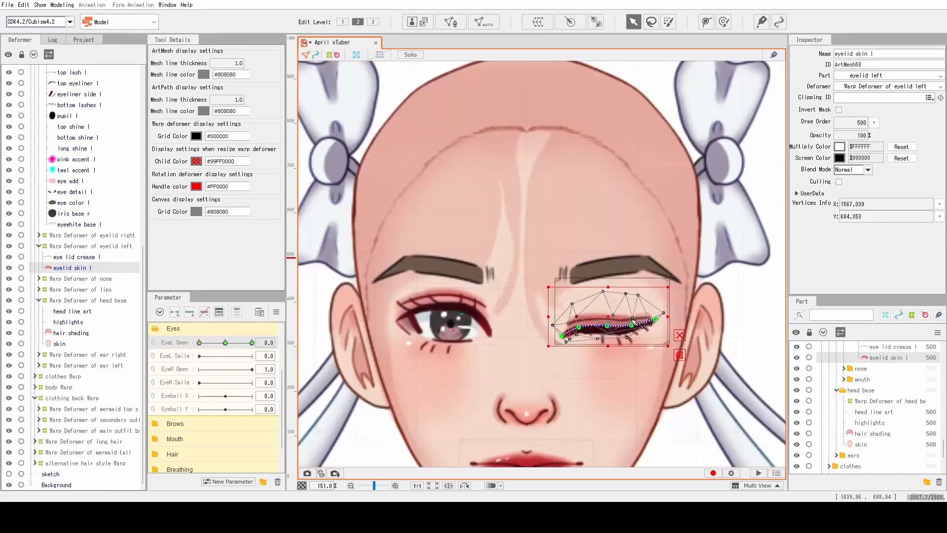
Shape the path of top eyeliner l into a wide-open arch at EyeL Open 2.0
{"action": "scroll", "coordinate": [633, 321], "scroll_direction": "down", "scroll_amount": 2}
{"action": "left_click", "coordinate": [736, 366]}
{"action": "scroll", "coordinate": [735, 365], "scroll_direction": "up", "scroll_amount": 2}
{"action": "left_click", "coordinate": [543, 277]}
{"action": "left_click", "coordinate": [225, 342]}
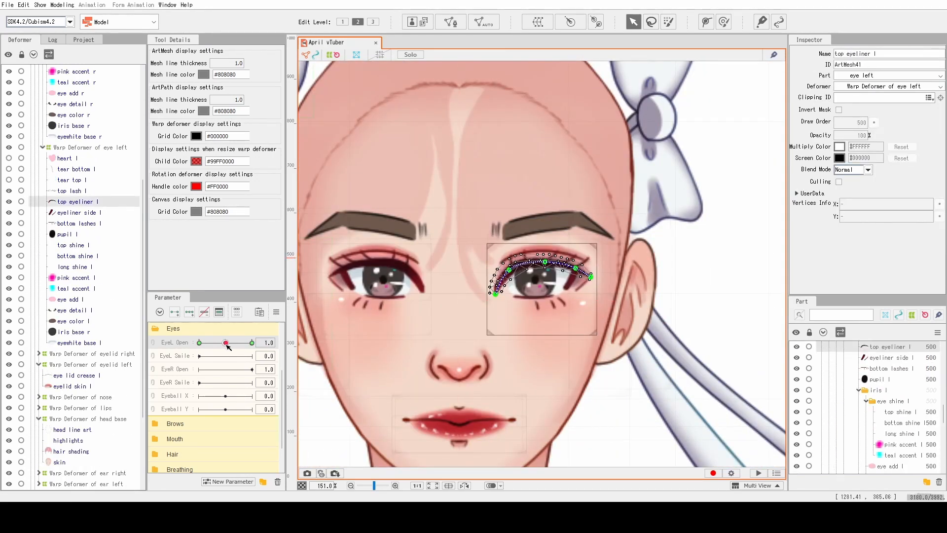
{"action": "scroll", "coordinate": [527, 264], "scroll_direction": "up", "scroll_amount": 3}
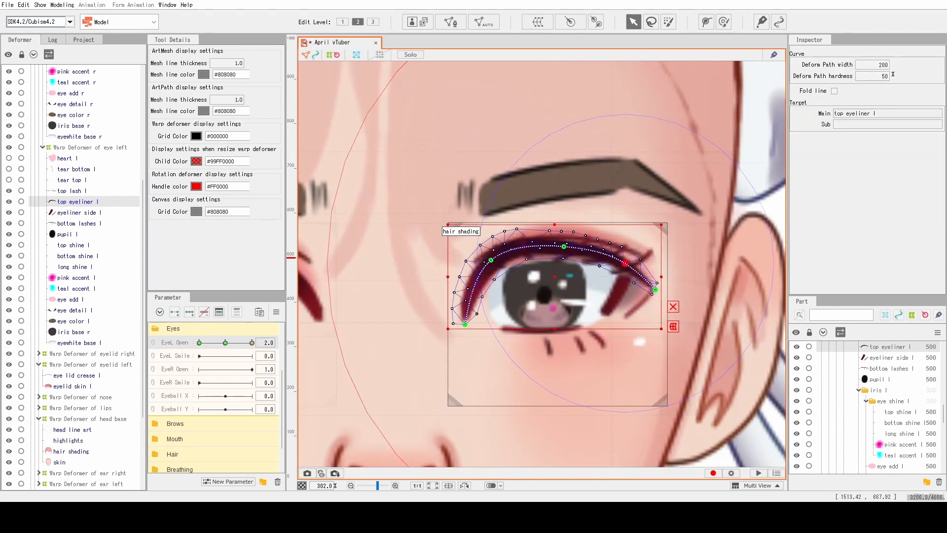
Fit top lash l to the widened top eyeliner at EyeL Open 2.0, undoing the last two changes
{"action": "left_click", "coordinate": [576, 234]}
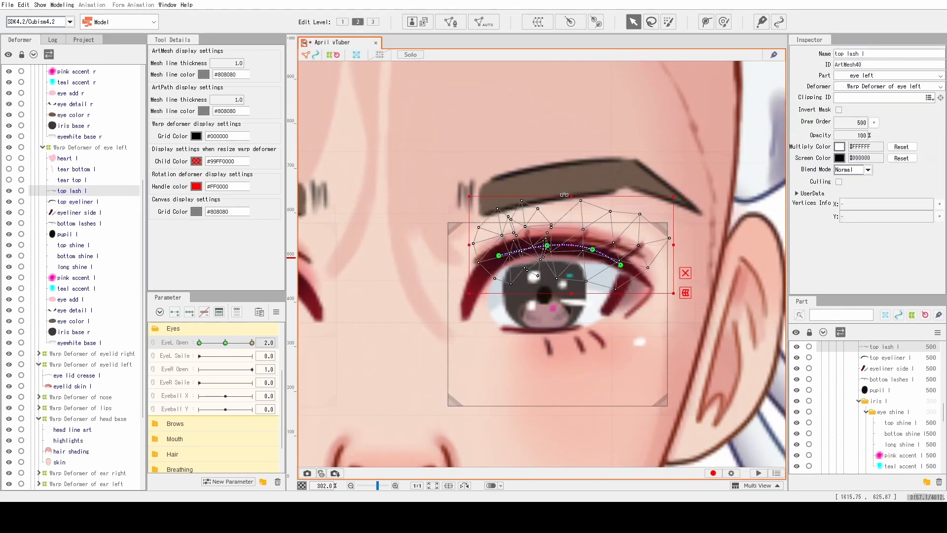
{"action": "left_click_drag", "start_coordinate": [241, 343], "coordinate": [252, 343]}
{"action": "key", "text": "ctrl+t"}
{"action": "key", "text": "ctrl+z"}
{"action": "key", "text": "ctrl+z"}
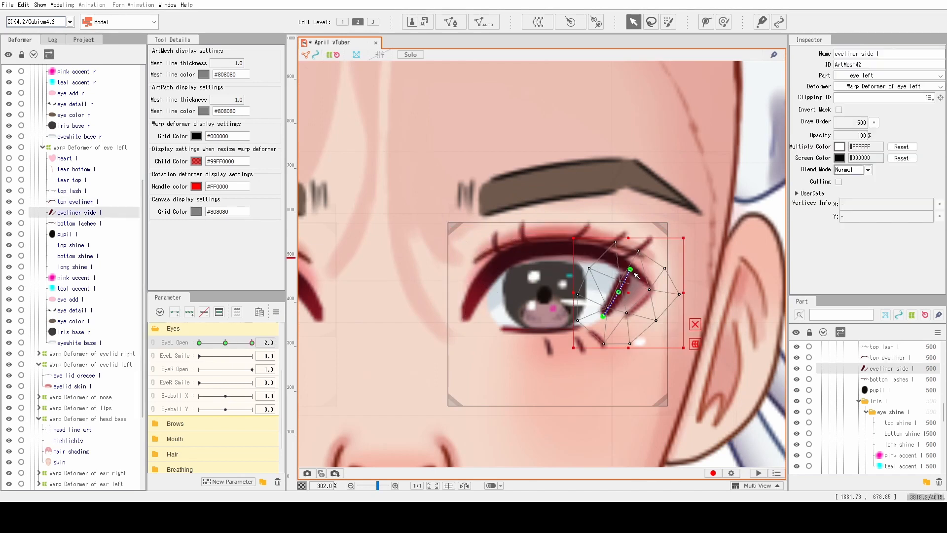
Lower the path of bottom lashes l beneath the iris at EyeL Open 2.0
{"action": "left_click", "coordinate": [545, 330]}
{"action": "left_click_drag", "start_coordinate": [537, 329], "coordinate": [537, 339]}
{"action": "key", "text": "ctrl+t"}
{"action": "mouse_move", "coordinate": [252, 343]}
{"action": "left_mouse_down"}
{"action": "mouse_move", "coordinate": [203, 345]}
{"action": "mouse_move", "coordinate": [252, 343]}
{"action": "left_mouse_up"}
{"action": "scroll", "coordinate": [572, 345], "scroll_direction": "up", "scroll_amount": 5}
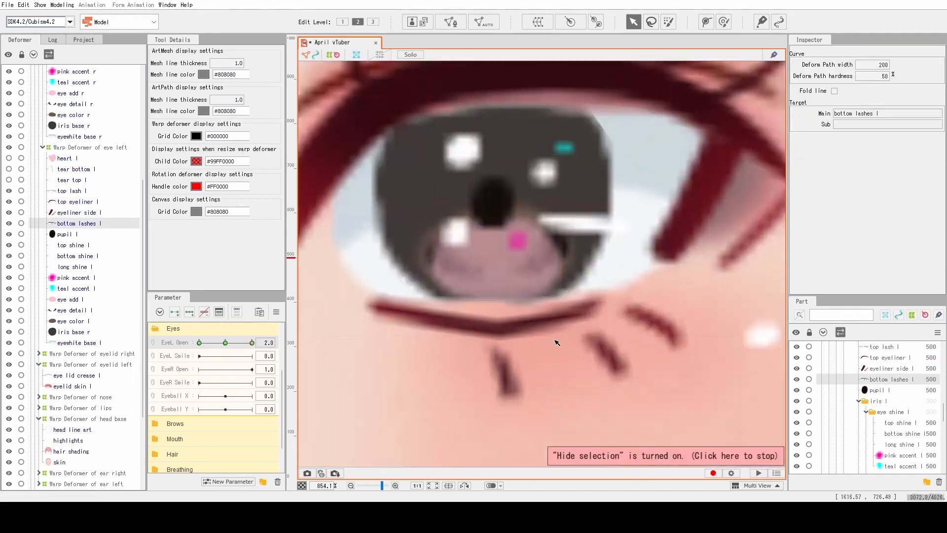
{"action": "key", "text": "ctrl+t"}
{"action": "left_click", "coordinate": [502, 389]}
{"action": "scroll", "coordinate": [499, 328], "scroll_direction": "down", "scroll_amount": 5}
{"action": "key", "text": "ctrl+t"}
Adjust the vertices of eyewhite base l to fill the widened eye opening at EyeL Open 2.0
{"action": "left_click", "coordinate": [79, 213]}
{"action": "left_click", "coordinate": [75, 343]}
{"action": "key", "text": "ctrl+t"}
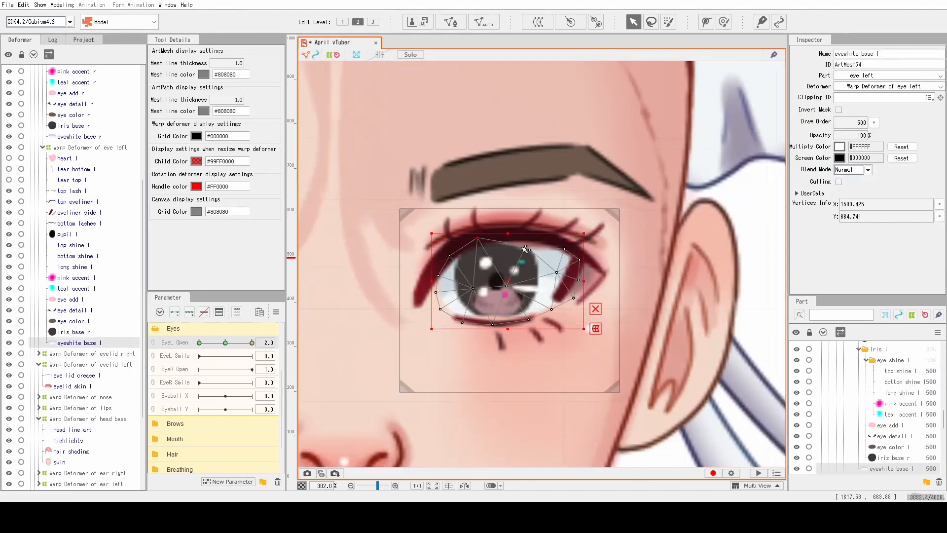
{"action": "key", "text": "ctrl+t"}
{"action": "left_click", "coordinate": [208, 342]}
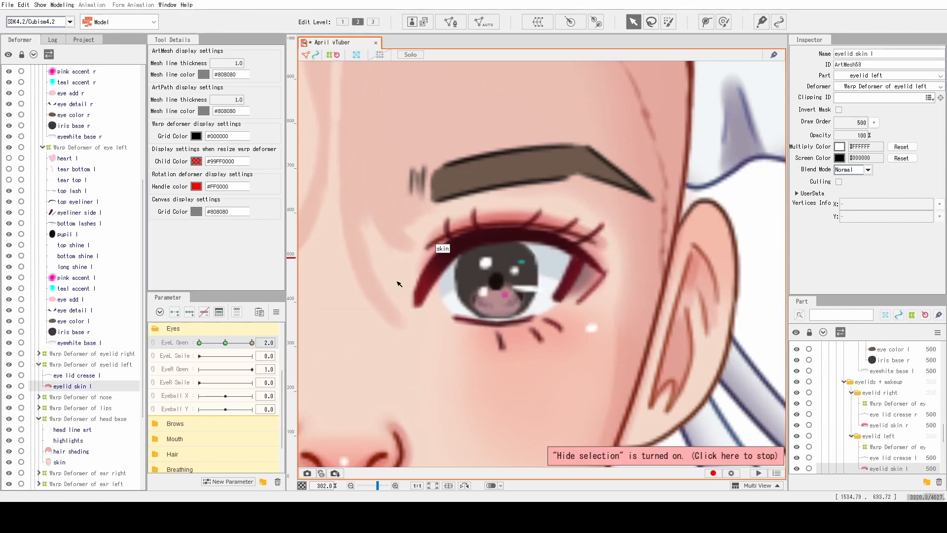
Move the path points and upper vertices of eyelid skin l to follow the raised eyeliner at EyeL Open 2.0
{"action": "key", "text": "ctrl+t"}
{"action": "left_click", "coordinate": [612, 279]}
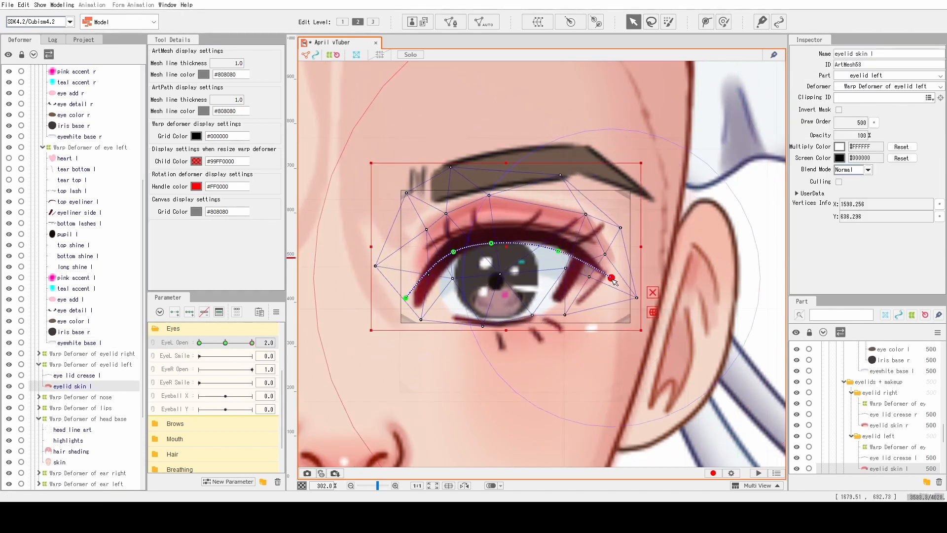
{"action": "key", "text": "ctrl+t"}
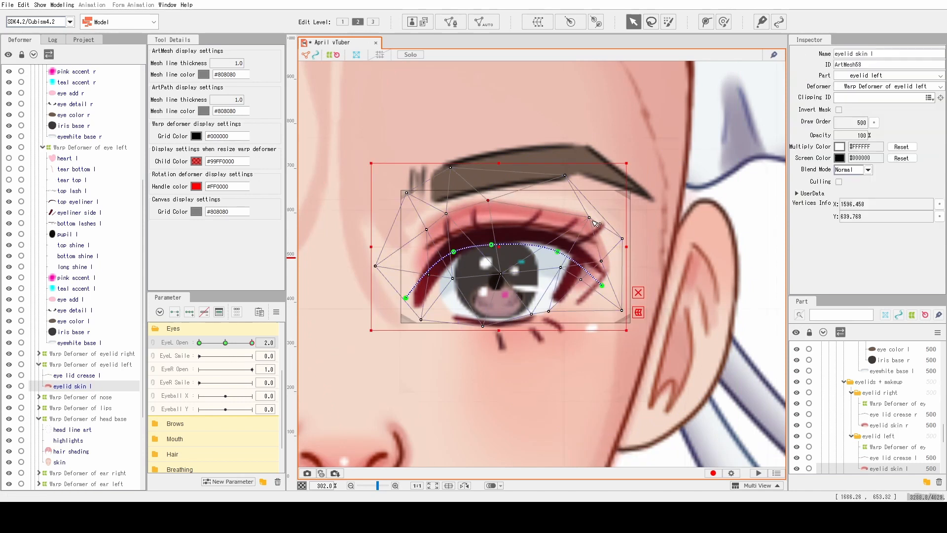
{"action": "key", "text": "ctrl+t"}
{"action": "key", "text": "ctrl+t"}
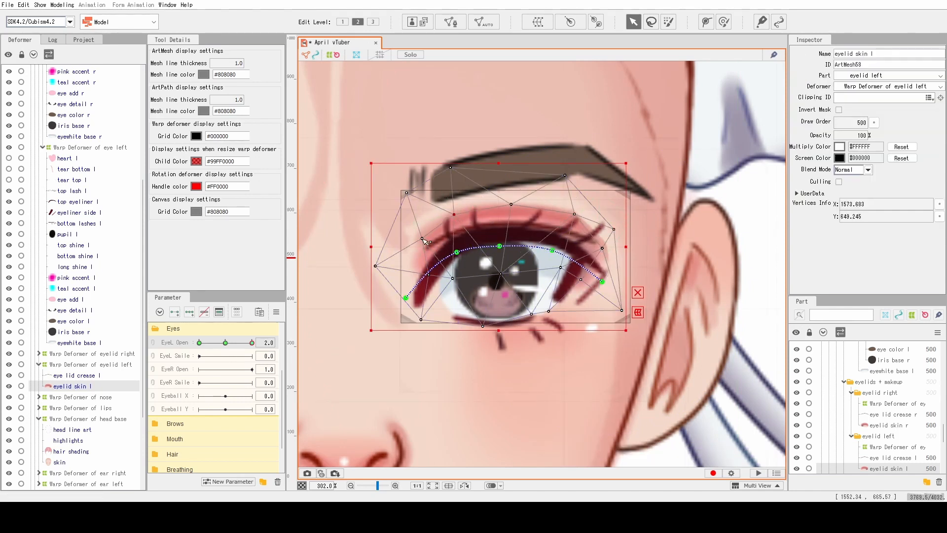
{"action": "left_click", "coordinate": [425, 242]}
{"action": "left_click", "coordinate": [603, 243]}
{"action": "left_click", "coordinate": [614, 231]}
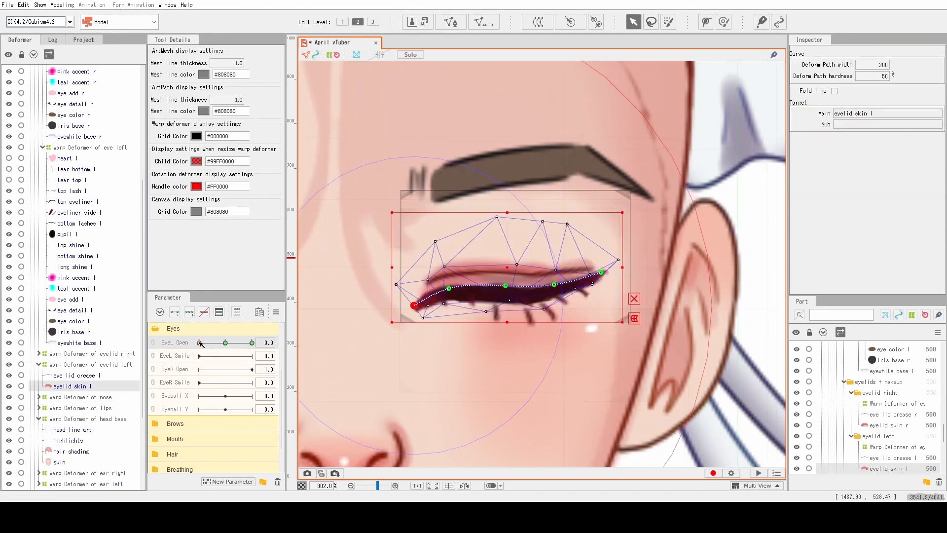
Compare eyelid skin l with its closed shape and refine its outer corner with the deform brush at EyeL Open 2.0
{"action": "key", "text": "ctrl+t"}
{"action": "key", "text": "ctrl+t"}
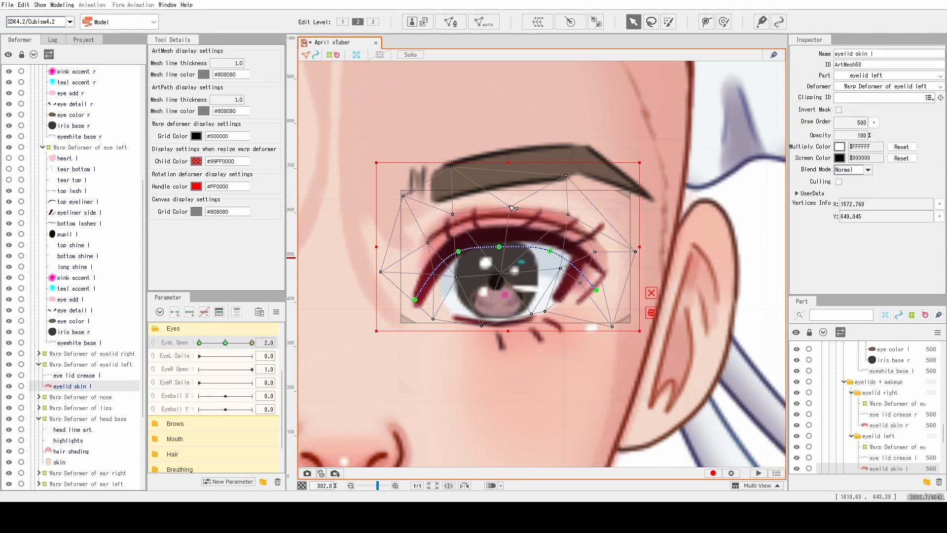
{"action": "left_click_drag", "start_coordinate": [252, 342], "coordinate": [219, 344]}
{"action": "key", "text": "ctrl+t"}
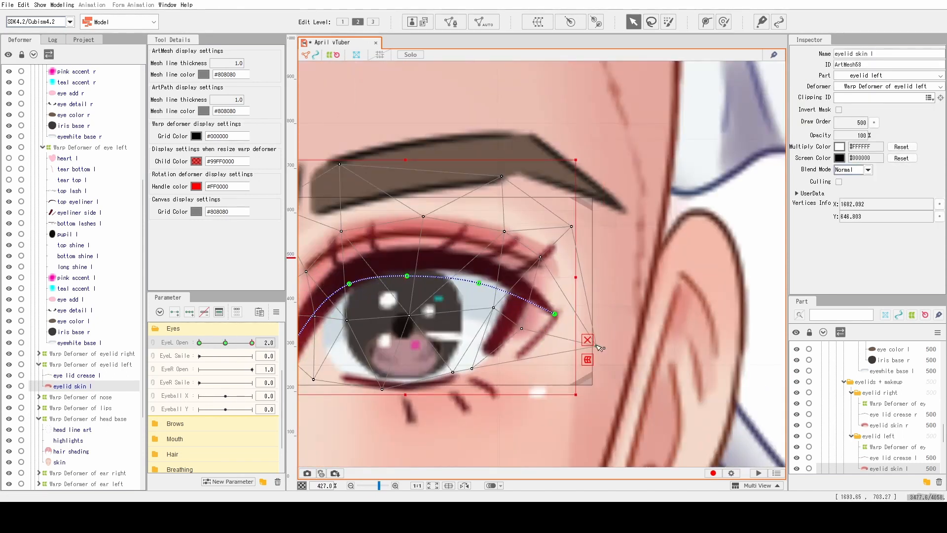
{"action": "key", "text": "b"}
{"action": "left_click_drag", "start_coordinate": [586, 207], "coordinate": [538, 213]}
{"action": "key", "text": "ctrl+t"}
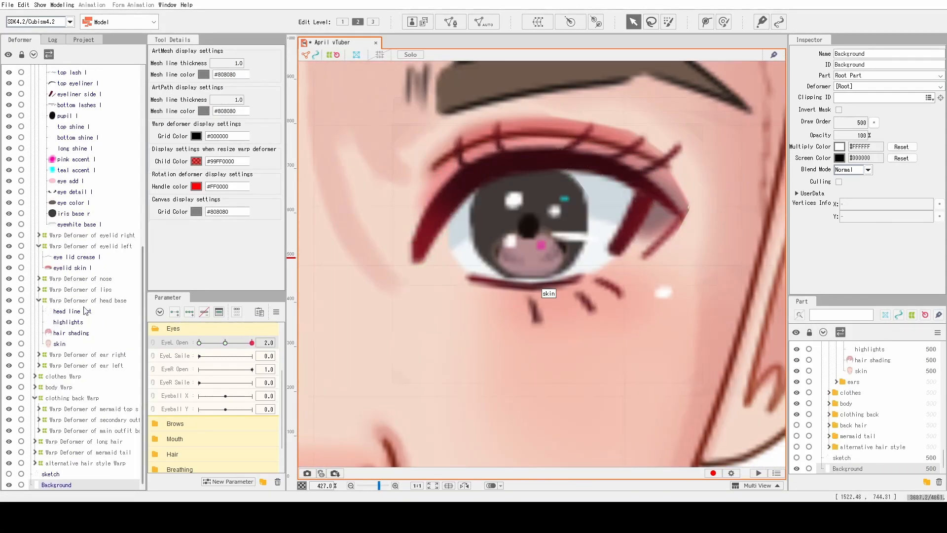
Add a new parameter named Smile below EyeL Smile in the Eyes group
{"action": "left_click", "coordinate": [69, 268]}
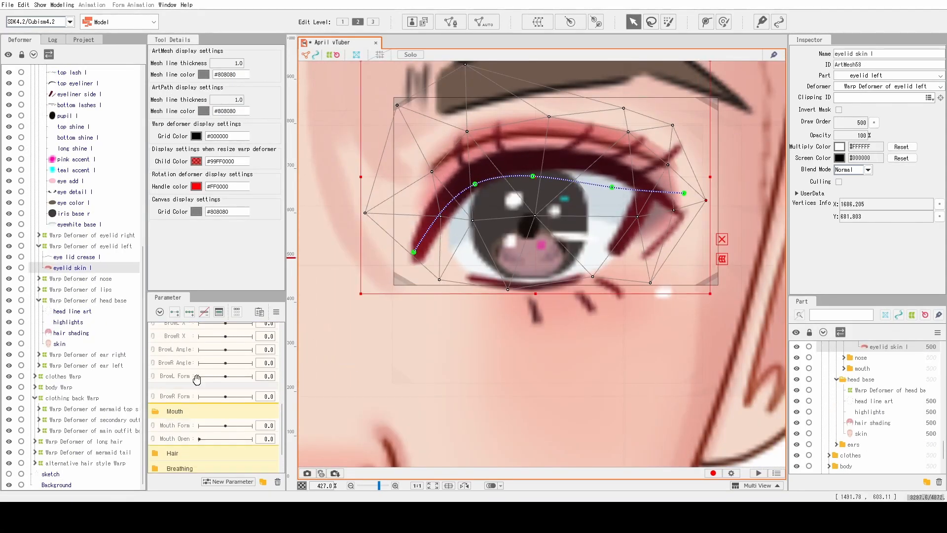
{"action": "scroll", "coordinate": [194, 381], "scroll_direction": "up", "scroll_amount": 5}
{"action": "scroll", "coordinate": [186, 419], "scroll_direction": "down", "scroll_amount": 2}
{"action": "right_click", "coordinate": [175, 356]}
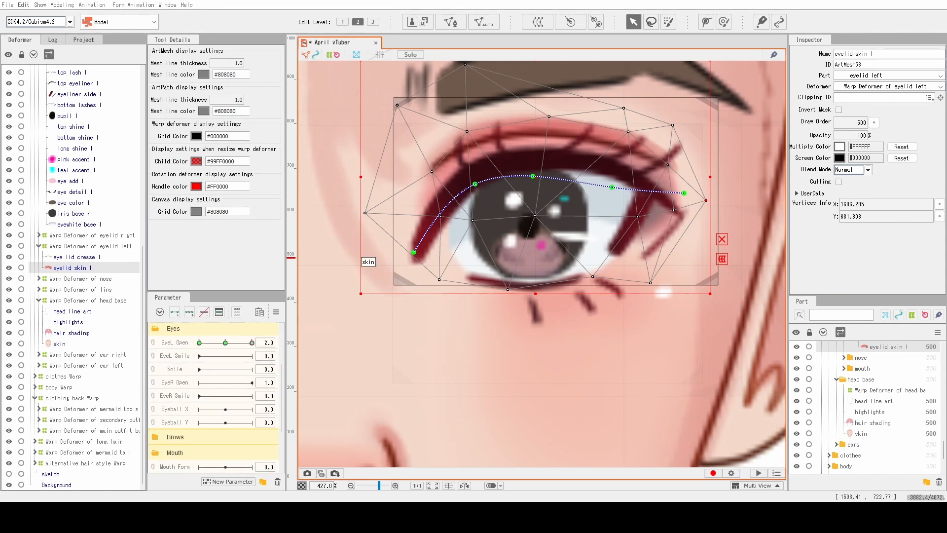
{"action": "scroll", "coordinate": [537, 65], "scroll_direction": "down", "scroll_amount": 3}
Bend the path of top eyeliner l upward into a smiling curve at EyeL Open 0.0 and Smile 1.0
{"action": "left_click", "coordinate": [200, 343]}
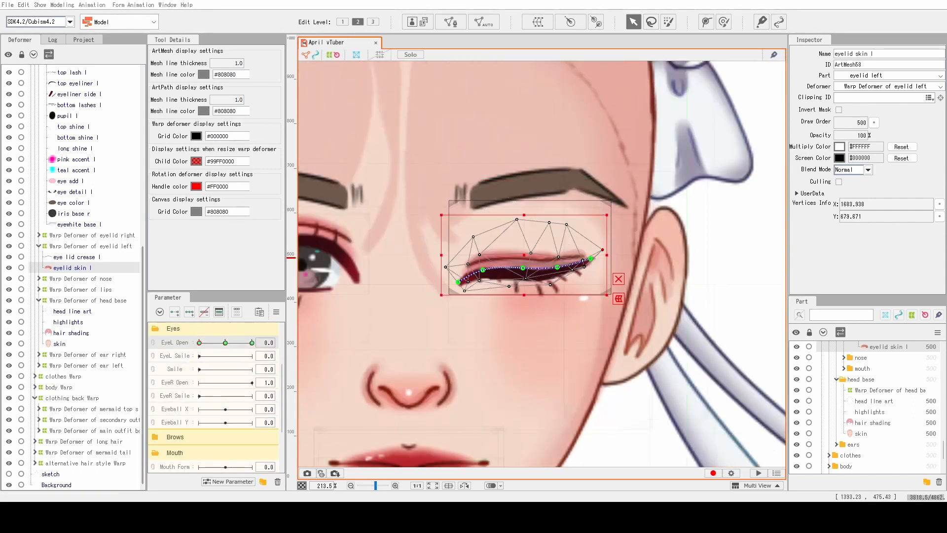
{"action": "left_click", "coordinate": [252, 369]}
{"action": "scroll", "coordinate": [486, 248], "scroll_direction": "up", "scroll_amount": 3}
{"action": "scroll", "coordinate": [79, 222], "scroll_direction": "up", "scroll_amount": 4}
{"action": "left_click", "coordinate": [78, 201]}
{"action": "key", "text": "b"}
{"action": "key", "text": "v"}
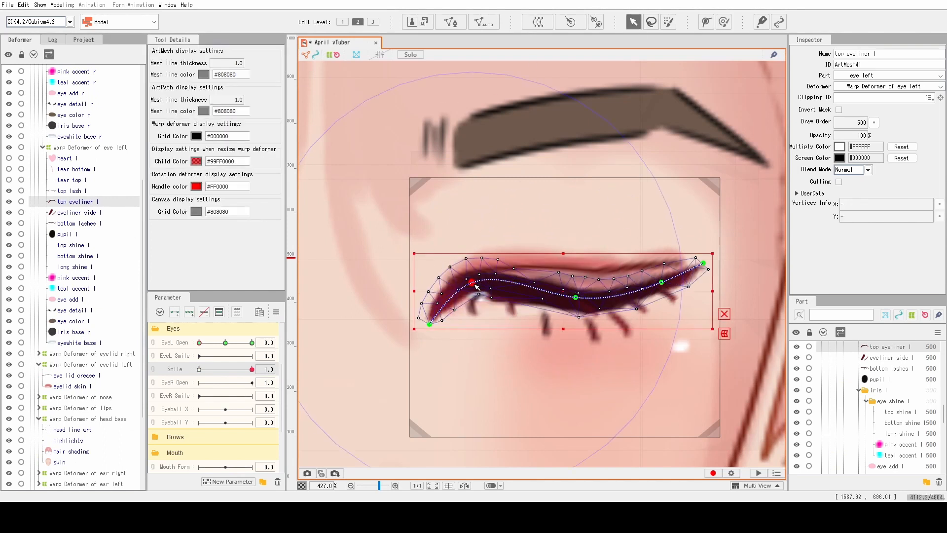
{"action": "left_click_drag", "start_coordinate": [473, 298], "coordinate": [507, 231]}
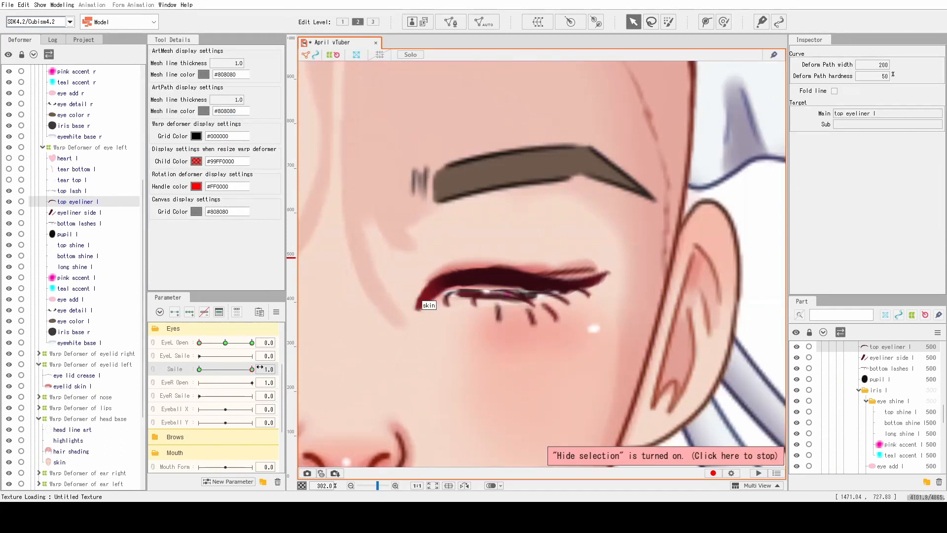
Raise the path of top lash l onto the curved top eyeliner at Smile 1.0
{"action": "key", "text": "ctrl+t"}
{"action": "left_click", "coordinate": [79, 212]}
{"action": "left_click", "coordinate": [74, 191]}
{"action": "scroll", "coordinate": [517, 271], "scroll_direction": "up", "scroll_amount": 4}
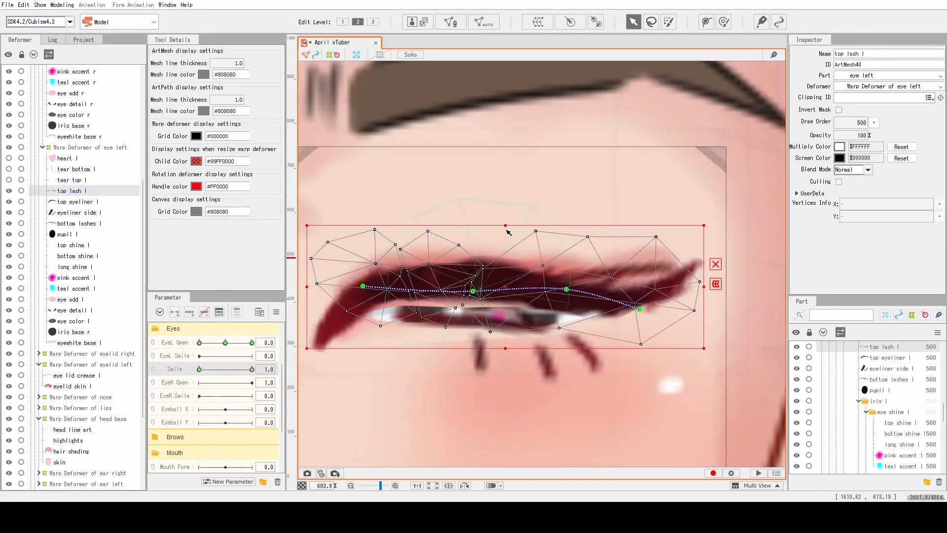
{"action": "left_click_drag", "start_coordinate": [560, 301], "coordinate": [557, 294]}
{"action": "key", "text": "ctrl+t"}
{"action": "scroll", "coordinate": [487, 334], "scroll_direction": "down", "scroll_amount": 2}
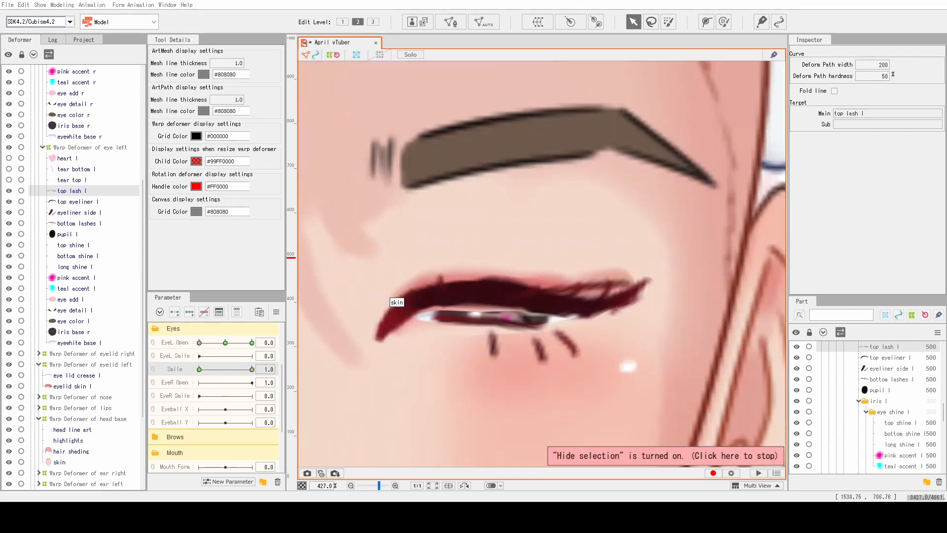
Lower the middle of top eyeliner l over the remaining eye opening at Smile 1.0
{"action": "left_click", "coordinate": [79, 202]}
{"action": "key", "text": "ctrl+t"}
{"action": "left_click_drag", "start_coordinate": [491, 300], "coordinate": [490, 311]}
{"action": "left_click", "coordinate": [81, 192]}
{"action": "key", "text": "ctrl+t"}
Fit the path of eyeliner side l into the outer end of the top eyeliner at Smile 1.0
{"action": "left_click", "coordinate": [79, 213]}
{"action": "key", "text": "ctrl+t"}
{"action": "left_click", "coordinate": [595, 313]}
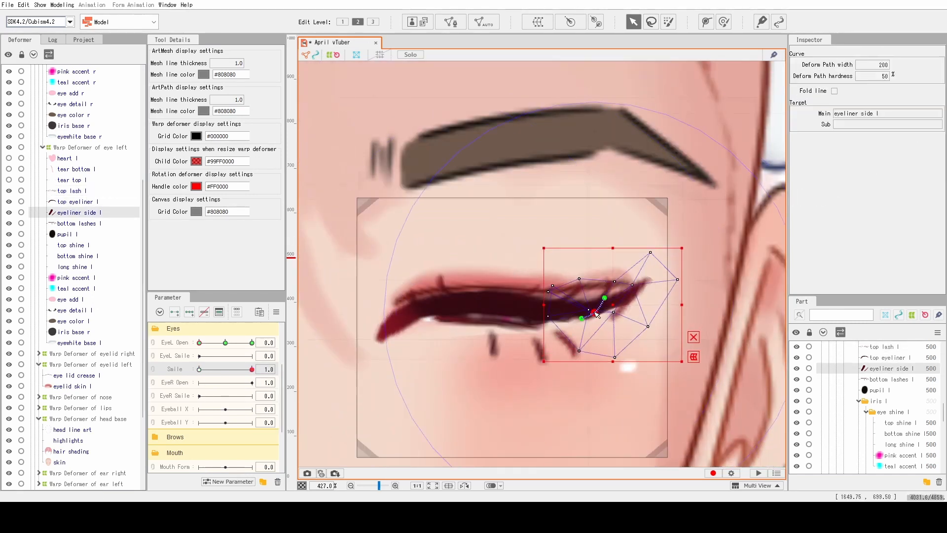
{"action": "key", "text": "ctrl+t"}
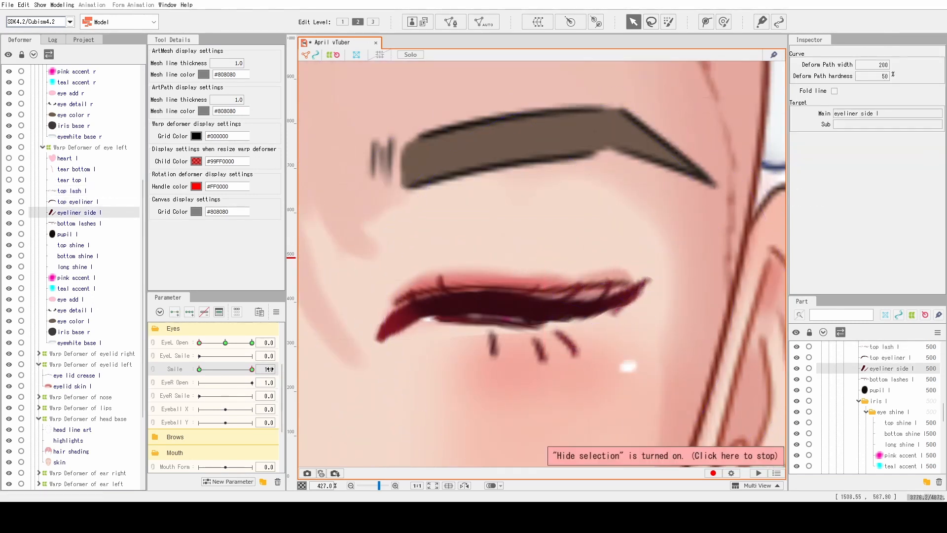
{"action": "left_click_drag", "start_coordinate": [547, 237], "coordinate": [564, 188]}
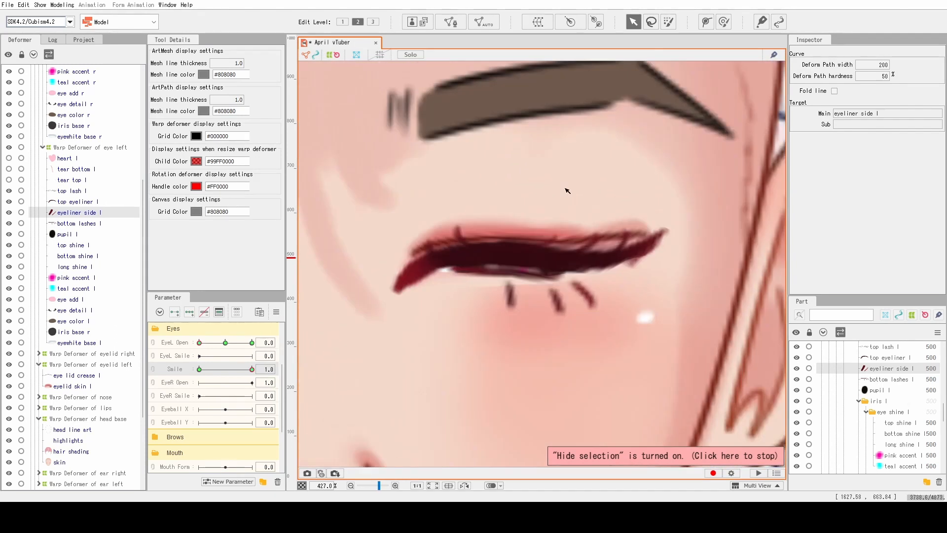
Fit eyelid skin l around the smiling closed eye and bend the path of bottom lashes l along its lower edge at Smile 1.0
{"action": "left_click", "coordinate": [74, 386]}
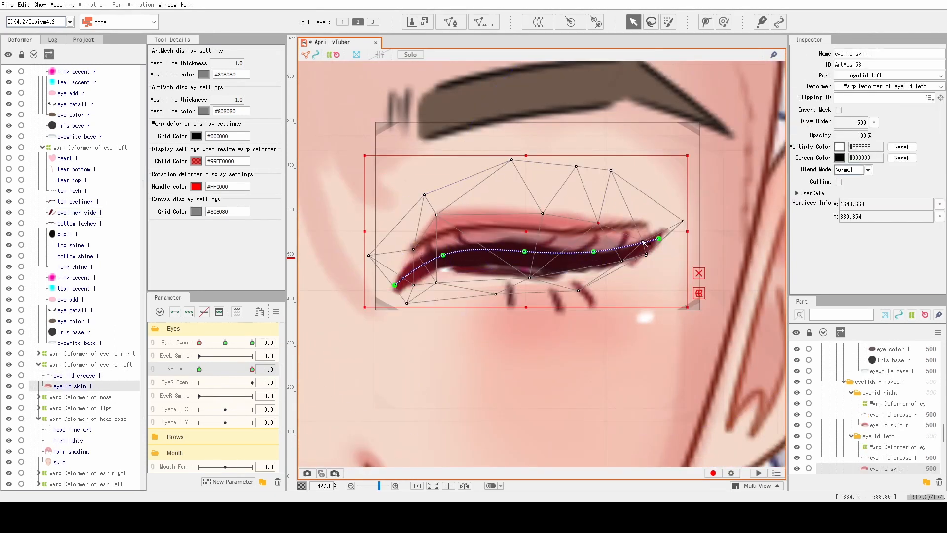
{"action": "key", "text": "ctrl+t"}
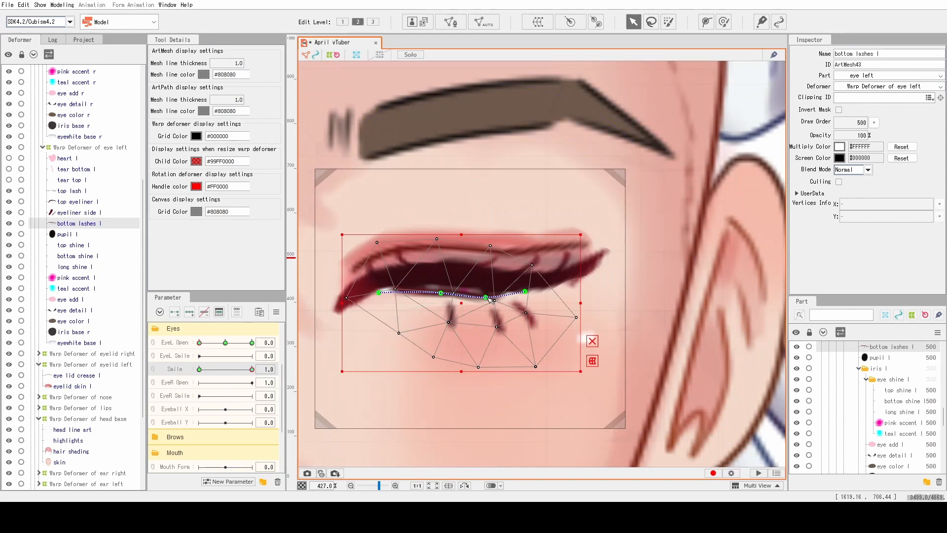
{"action": "left_click", "coordinate": [380, 293]}
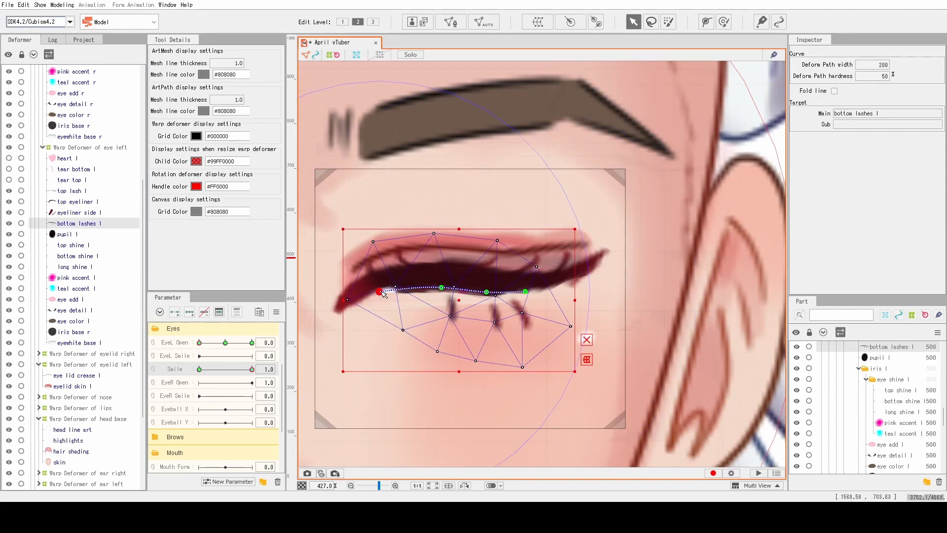
{"action": "left_click", "coordinate": [384, 295]}
{"action": "key", "text": "ctrl+t"}
Touch up eyelid skin l and top eyeliner l along the smiling closed eye at EyeL Open 0.0 and Smile 1.0
{"action": "left_click", "coordinate": [74, 386]}
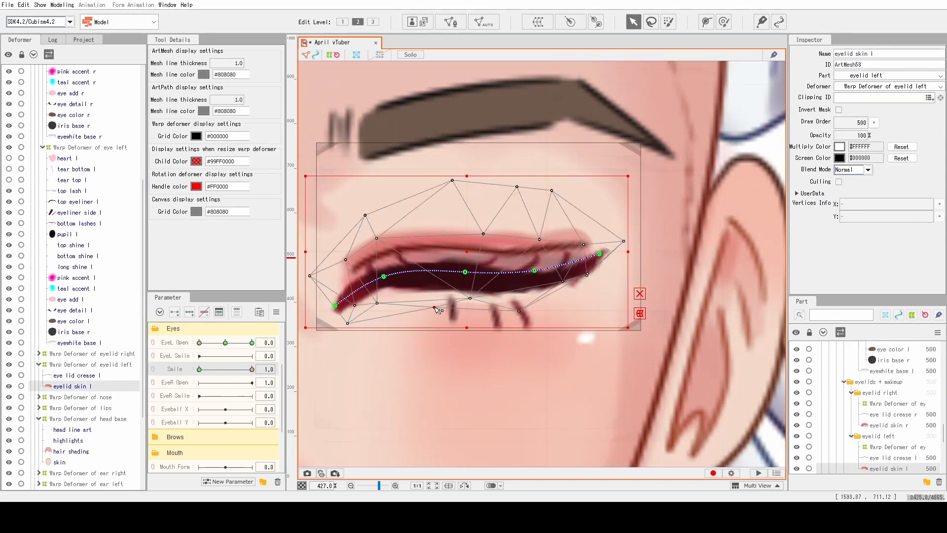
{"action": "key", "text": "ctrl+t"}
{"action": "scroll", "coordinate": [590, 312], "scroll_direction": "down", "scroll_amount": 2}
{"action": "key", "text": "ctrl+t"}
{"action": "scroll", "coordinate": [548, 283], "scroll_direction": "up", "scroll_amount": 3}
{"action": "left_click", "coordinate": [452, 296]}
{"action": "key", "text": "ctrl+t"}
{"action": "scroll", "coordinate": [500, 279], "scroll_direction": "down", "scroll_amount": 2}
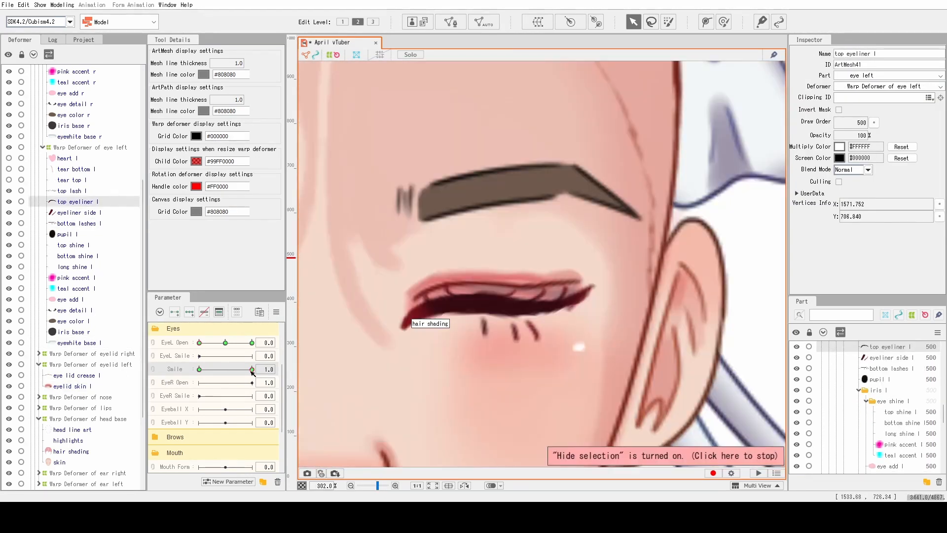
Lower top eyeliner l and top lash l over the open eye at EyeL Open 1.0 and Smile 1.0
{"action": "left_click", "coordinate": [226, 343]}
{"action": "left_click", "coordinate": [227, 369]}
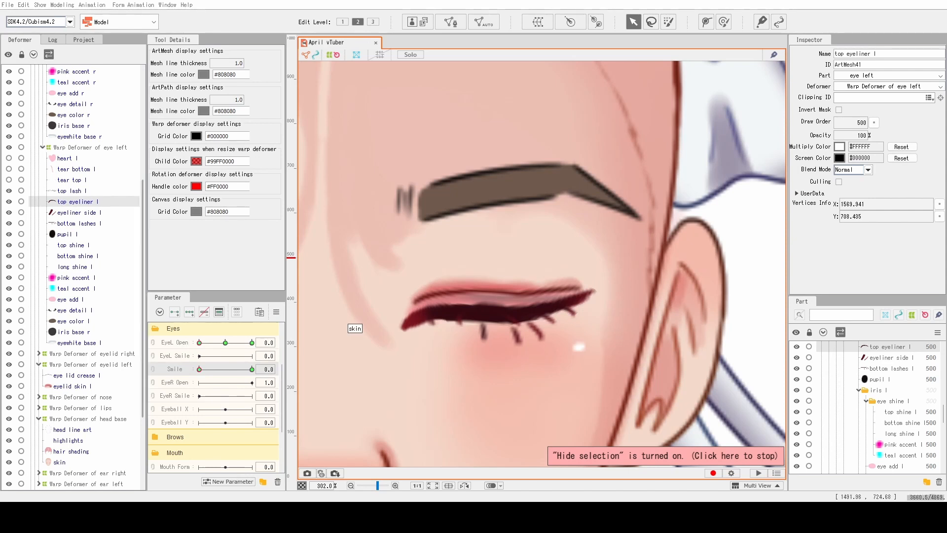
{"action": "left_click", "coordinate": [251, 369]}
{"action": "left_click", "coordinate": [225, 342]}
{"action": "scroll", "coordinate": [474, 285], "scroll_direction": "up", "scroll_amount": 1}
{"action": "key", "text": "ctrl+t"}
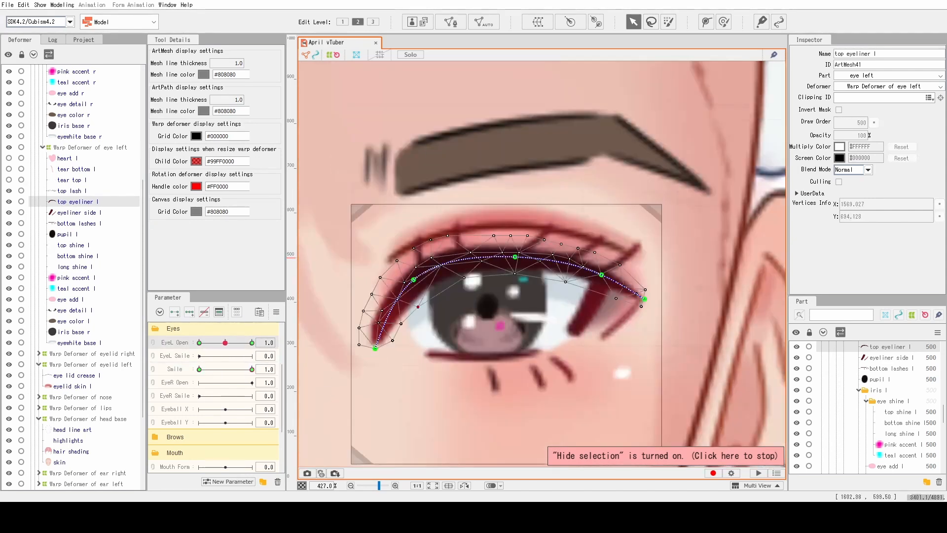
{"action": "left_click", "coordinate": [602, 281]}
{"action": "left_click", "coordinate": [545, 232]}
{"action": "left_click_drag", "start_coordinate": [526, 183], "coordinate": [527, 202]}
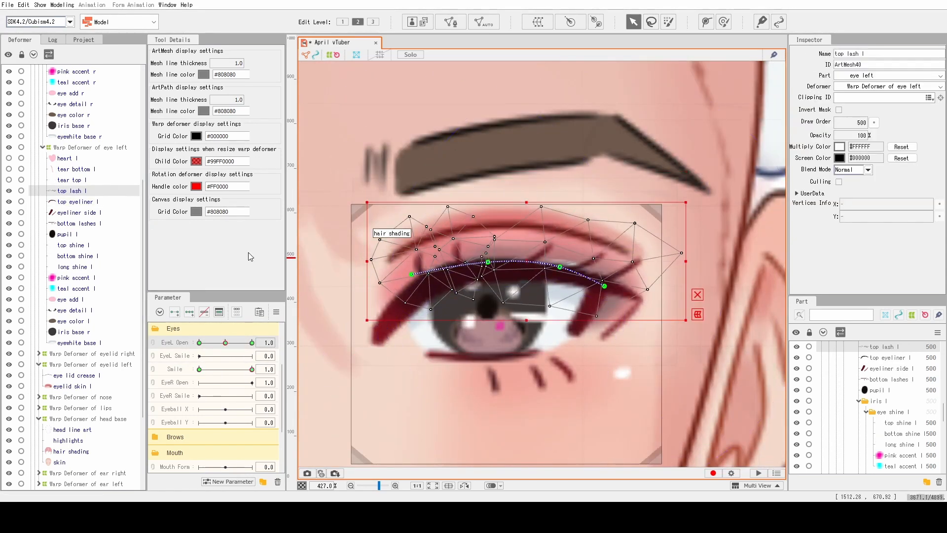
Lower eyeliner side l onto the outer end of the top eyeliner at EyeL Open 1.0 and Smile 1.0
{"action": "left_click", "coordinate": [79, 212]}
{"action": "left_click", "coordinate": [613, 260]}
{"action": "left_click_drag", "start_coordinate": [613, 260], "coordinate": [609, 276]}
{"action": "left_click", "coordinate": [606, 277]}
Bend the path of bottom lashes l into a raised smiling curve under the open eye at Smile 1.0
{"action": "left_click", "coordinate": [79, 223]}
{"action": "left_click", "coordinate": [478, 348]}
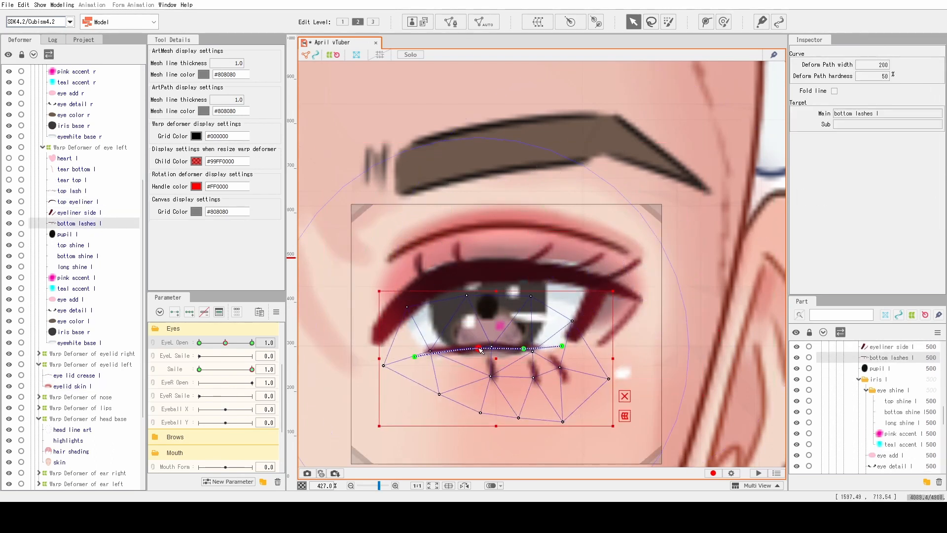
{"action": "key", "text": "ctrl+t"}
{"action": "key", "text": "ctrl+t"}
{"action": "scroll", "coordinate": [488, 351], "scroll_direction": "up", "scroll_amount": 3}
{"action": "left_click_drag", "start_coordinate": [700, 336], "coordinate": [699, 340]}
{"action": "scroll", "coordinate": [674, 349], "scroll_direction": "down", "scroll_amount": 1}
{"action": "left_click_drag", "start_coordinate": [395, 361], "coordinate": [398, 366]}
{"action": "scroll", "coordinate": [561, 336], "scroll_direction": "down", "scroll_amount": 3}
{"action": "key", "text": "ctrl+t"}
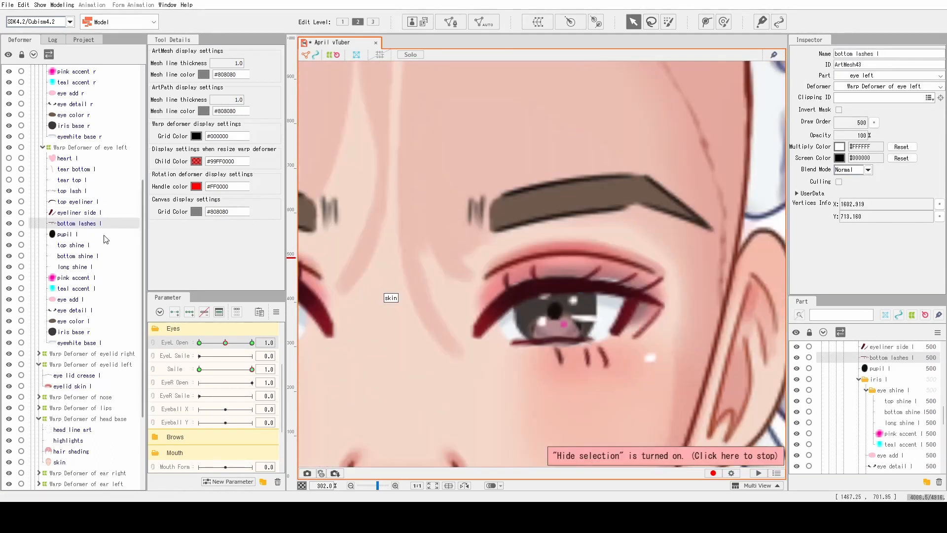
Fit the lower edge of eyewhite base l to the curved bottom lashes at EyeL Open 1.0 and Smile 1.0
{"action": "left_click", "coordinate": [76, 342]}
{"action": "scroll", "coordinate": [532, 373], "scroll_direction": "up", "scroll_amount": 2}
{"action": "key", "text": "ctrl+t"}
{"action": "scroll", "coordinate": [486, 279], "scroll_direction": "down", "scroll_amount": 4}
{"action": "scroll", "coordinate": [506, 301], "scroll_direction": "up", "scroll_amount": 5}
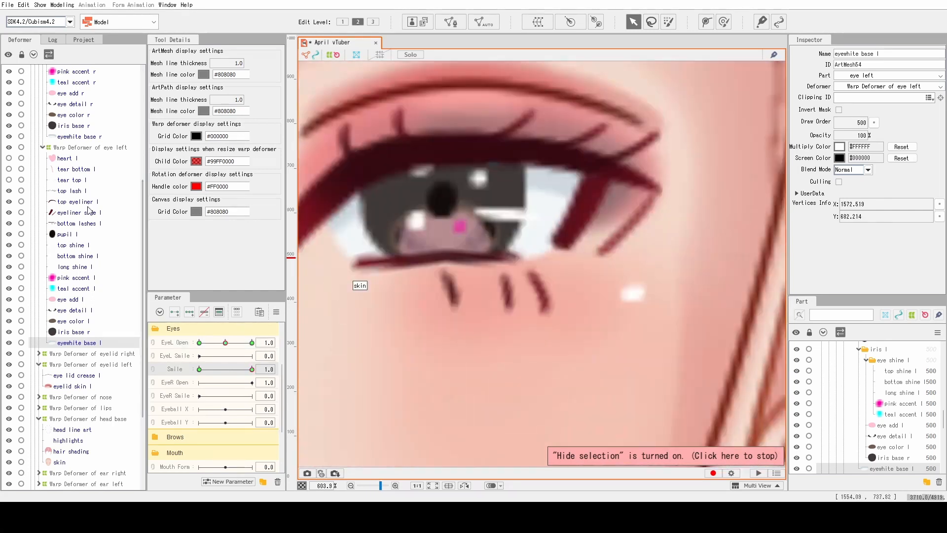
{"action": "left_click", "coordinate": [79, 223]}
{"action": "scroll", "coordinate": [385, 323], "scroll_direction": "down", "scroll_amount": 8}
{"action": "scroll", "coordinate": [365, 321], "scroll_direction": "up", "scroll_amount": 5}
Lower the path of eye lid crease l toward the lashes at EyeL Open 1.0 and Smile 1.0
{"action": "left_click", "coordinate": [76, 375]}
{"action": "scroll", "coordinate": [555, 251], "scroll_direction": "up", "scroll_amount": 2}
{"action": "mouse_move", "coordinate": [252, 342]}
{"action": "left_mouse_down"}
{"action": "mouse_move", "coordinate": [190, 346]}
{"action": "mouse_move", "coordinate": [252, 342]}
{"action": "left_mouse_up"}
{"action": "scroll", "coordinate": [545, 251], "scroll_direction": "up", "scroll_amount": 2}
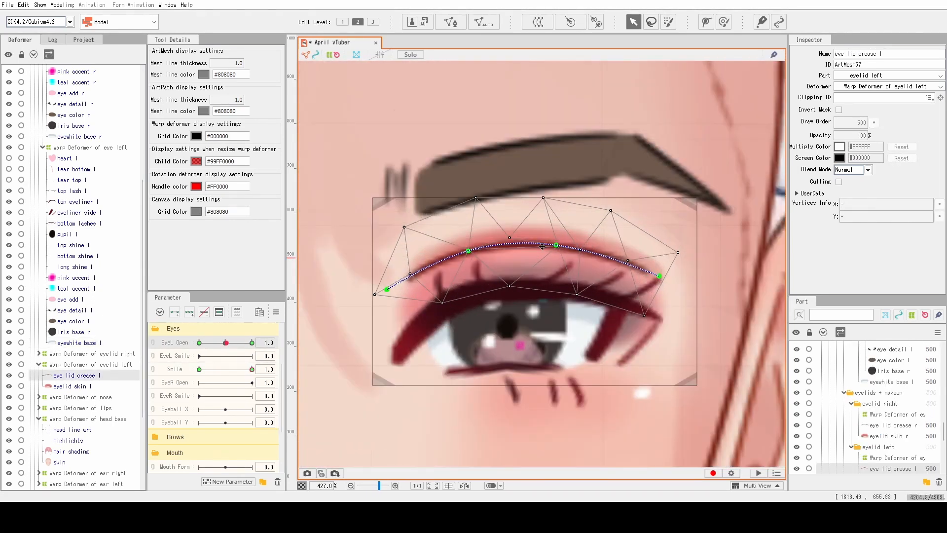
{"action": "left_click_drag", "start_coordinate": [385, 290], "coordinate": [387, 296]}
{"action": "left_click_drag", "start_coordinate": [660, 277], "coordinate": [661, 282]}
{"action": "left_click_drag", "start_coordinate": [553, 252], "coordinate": [553, 262]}
Reshape eyelid skin l around the smiling open eye at EyeL Open 1.0 and check the Smile transition
{"action": "left_click", "coordinate": [72, 387]}
{"action": "left_click_drag", "start_coordinate": [378, 346], "coordinate": [381, 358]}
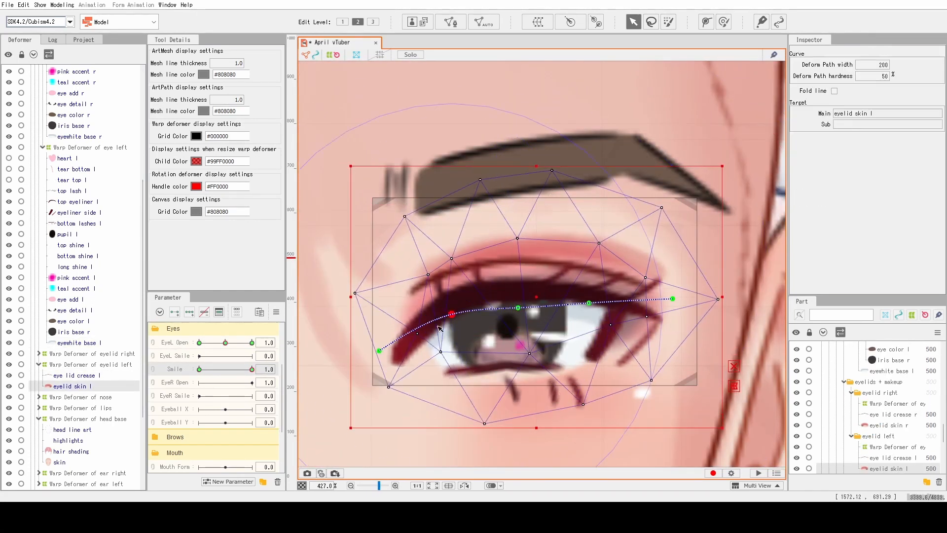
{"action": "left_click_drag", "start_coordinate": [673, 298], "coordinate": [668, 323]}
{"action": "left_click_drag", "start_coordinate": [587, 299], "coordinate": [588, 309]}
{"action": "left_click_drag", "start_coordinate": [484, 419], "coordinate": [486, 408]}
{"action": "left_click_drag", "start_coordinate": [569, 418], "coordinate": [569, 409]}
{"action": "left_click_drag", "start_coordinate": [627, 402], "coordinate": [627, 394]}
{"action": "left_click", "coordinate": [712, 334]}
{"action": "key", "text": "ctrl+t"}
{"action": "mouse_move", "coordinate": [251, 369]}
{"action": "left_mouse_down"}
{"action": "mouse_move", "coordinate": [226, 373]}
{"action": "mouse_move", "coordinate": [252, 369]}
{"action": "left_mouse_up"}
{"action": "scroll", "coordinate": [551, 239], "scroll_direction": "down", "scroll_amount": 4}
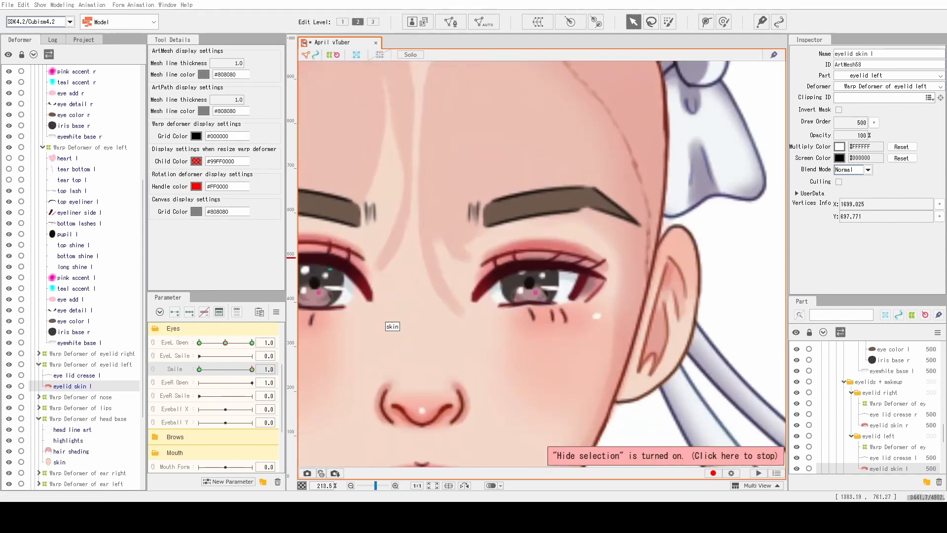
Group the left pupil, shines, accents and iris parts in a warp deformer named Iris + Pupil Left
{"action": "left_click", "coordinate": [66, 330]}
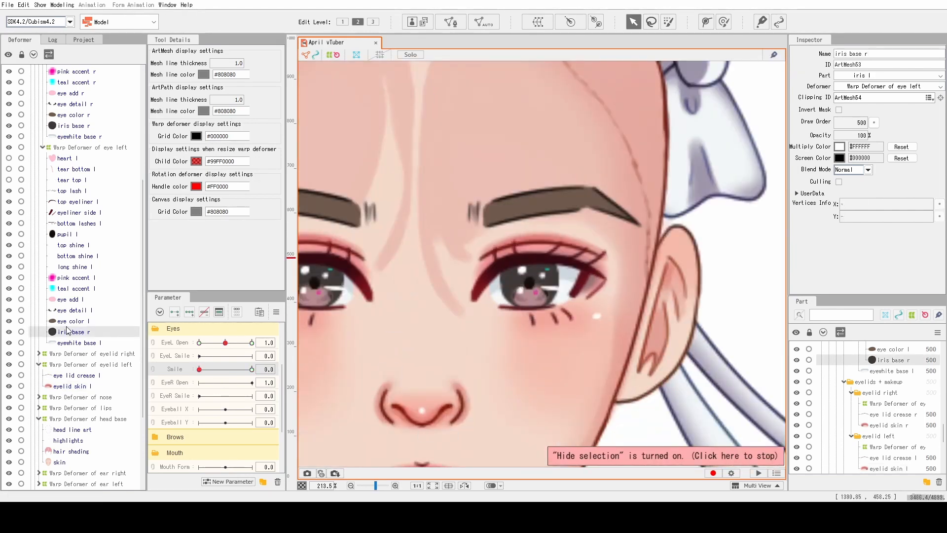
{"action": "left_click", "coordinate": [69, 321]}
{"action": "left_click", "coordinate": [67, 331]}
{"action": "left_click", "coordinate": [68, 234], "text": "shift"}
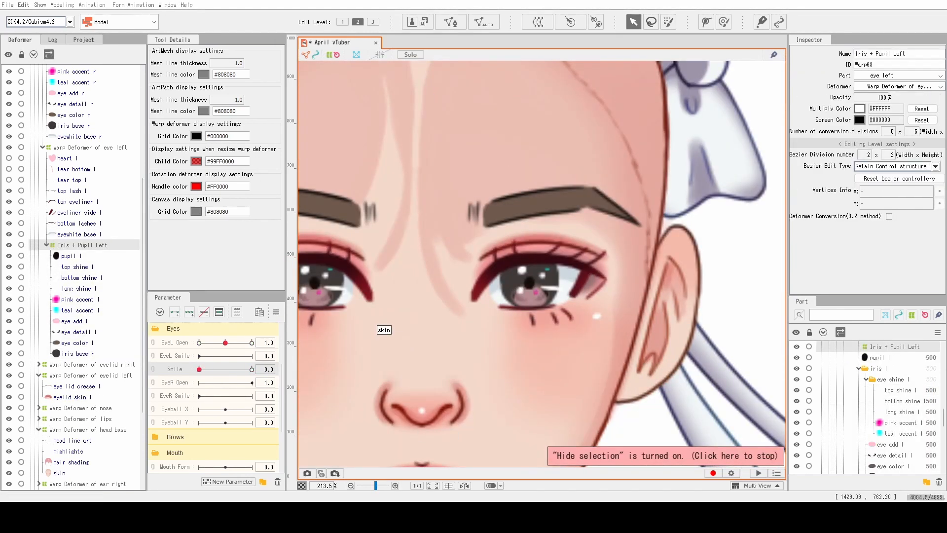
Nest a warp deformer named Eyeball XY around the left iris parts and shift it toward the outer eye corner at Eyeball X 1.0
{"action": "left_click", "coordinate": [71, 255]}
{"action": "left_click", "coordinate": [74, 354], "text": "shift"}
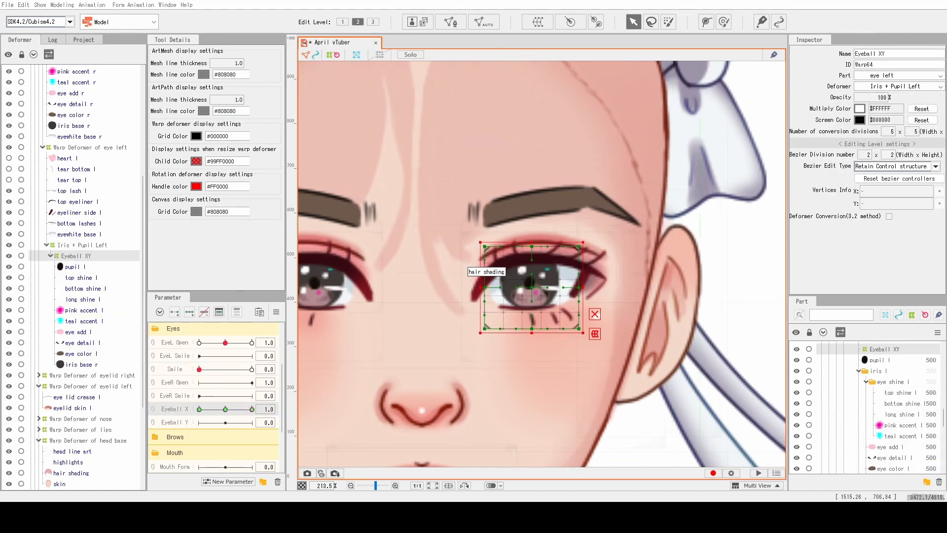
{"action": "left_click_drag", "start_coordinate": [538, 286], "coordinate": [569, 287]}
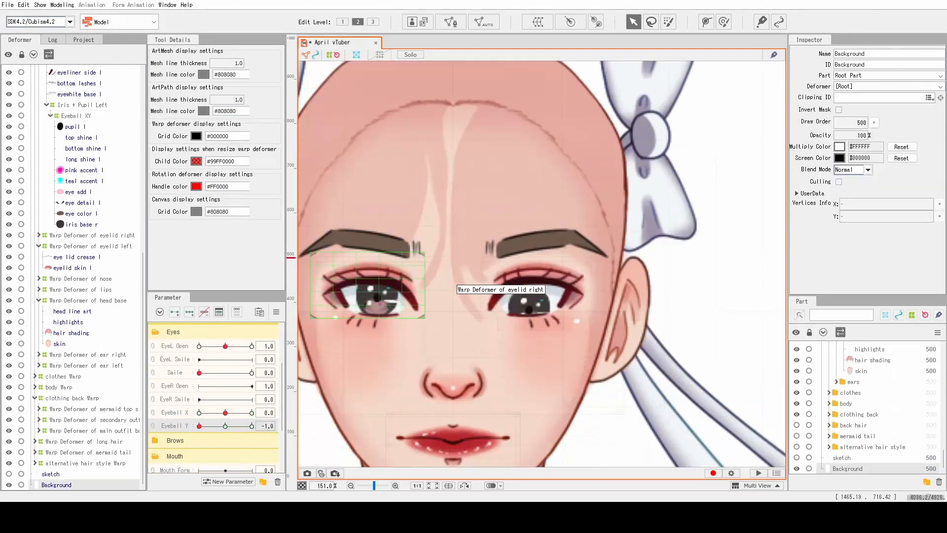
Test the left eye's gaze across the combined Eyeball X and Eyeball Y positions, then separate the two parameters
{"action": "scroll", "coordinate": [213, 395], "scroll_direction": "up", "scroll_amount": 2}
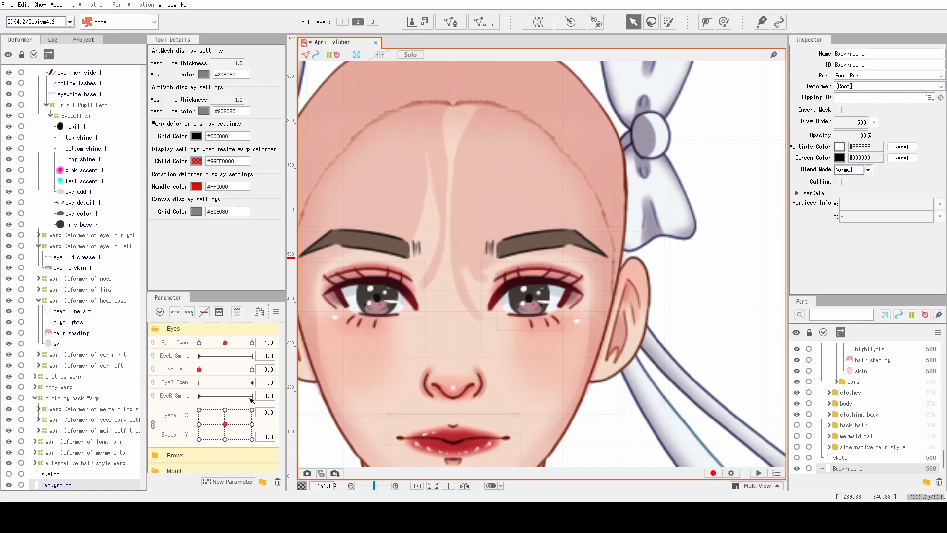
{"action": "right_click", "coordinate": [186, 418]}
{"action": "left_click", "coordinate": [199, 410]}
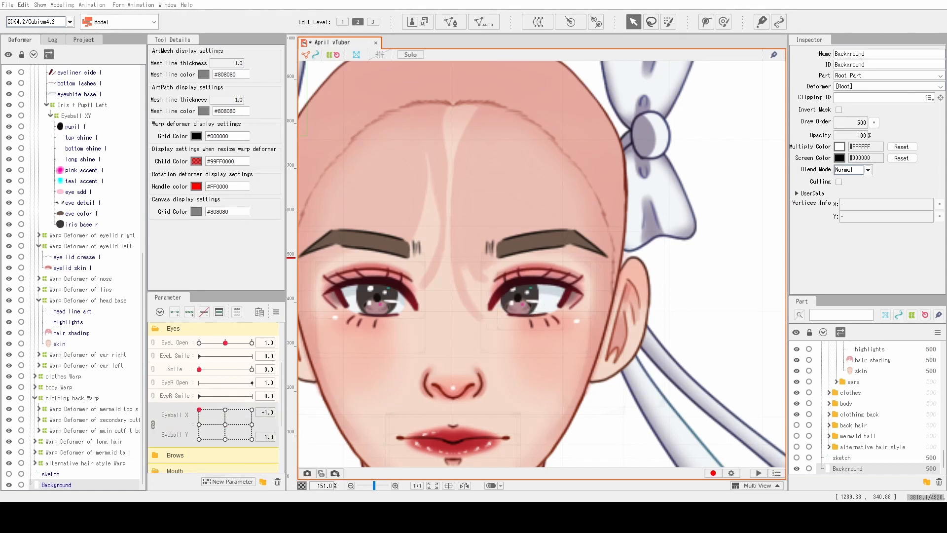
{"action": "left_click", "coordinate": [498, 296]}
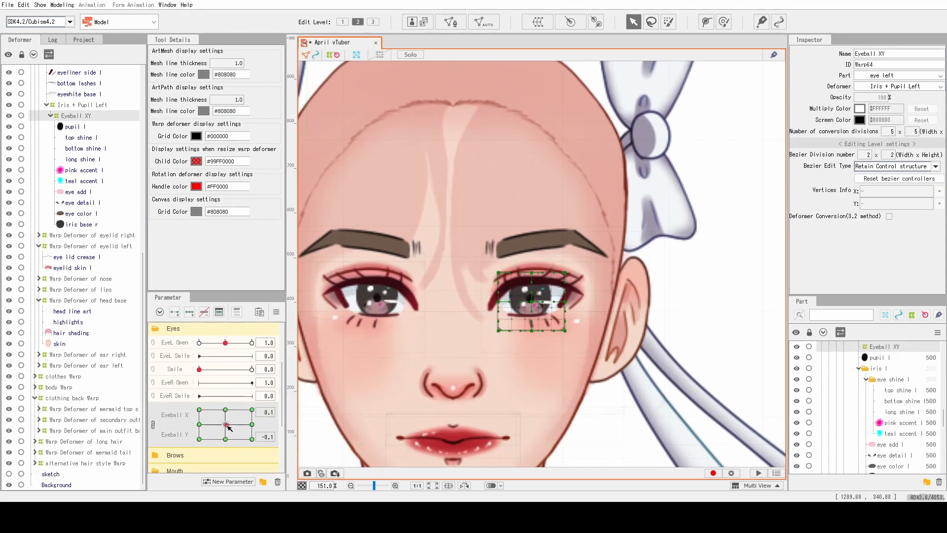
{"action": "left_click_drag", "start_coordinate": [220, 425], "coordinate": [226, 424]}
{"action": "left_click", "coordinate": [153, 424]}
Select the deform brush and compare the Eyeball XY deformer at both extremes of Eyeball X
{"action": "left_click", "coordinate": [252, 409]}
{"action": "key", "text": "b"}
{"action": "scroll", "coordinate": [565, 286], "scroll_direction": "up", "scroll_amount": 3}
{"action": "left_click", "coordinate": [199, 409]}
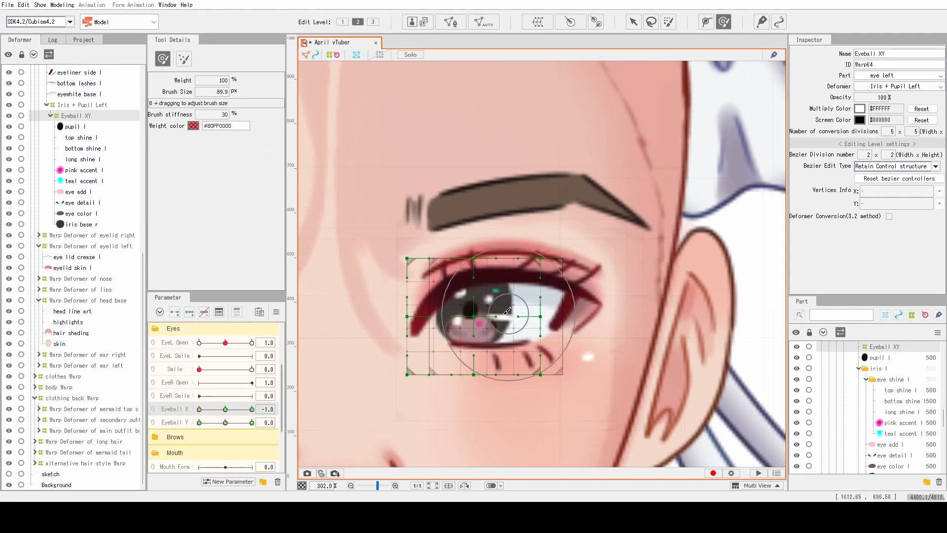
{"action": "left_click", "coordinate": [252, 409]}
{"action": "left_click", "coordinate": [200, 409]}
Adjust the Eyeball XY deformer with the deform brush on the Eyeball Y axis and link Eyeball X with Eyeball Y
{"action": "left_click", "coordinate": [225, 409]}
{"action": "left_click", "coordinate": [252, 423]}
{"action": "left_click", "coordinate": [226, 423]}
{"action": "mouse_move", "coordinate": [497, 329]}
{"action": "left_mouse_down"}
{"action": "mouse_move", "coordinate": [496, 289]}
{"action": "mouse_move", "coordinate": [495, 337]}
{"action": "left_mouse_up"}
{"action": "left_click", "coordinate": [251, 423]}
{"action": "left_click", "coordinate": [199, 422]}
{"action": "left_click", "coordinate": [251, 423]}
{"action": "left_click", "coordinate": [226, 423]}
{"action": "mouse_move", "coordinate": [226, 409]}
{"action": "left_mouse_down"}
{"action": "mouse_move", "coordinate": [200, 409]}
{"action": "mouse_move", "coordinate": [224, 409]}
{"action": "mouse_move", "coordinate": [239, 431]}
{"action": "mouse_move", "coordinate": [227, 425]}
{"action": "left_mouse_up"}
{"action": "left_click", "coordinate": [153, 409]}
{"action": "scroll", "coordinate": [383, 355], "scroll_direction": "down", "scroll_amount": 3}
{"action": "key", "text": "ctrl+t"}
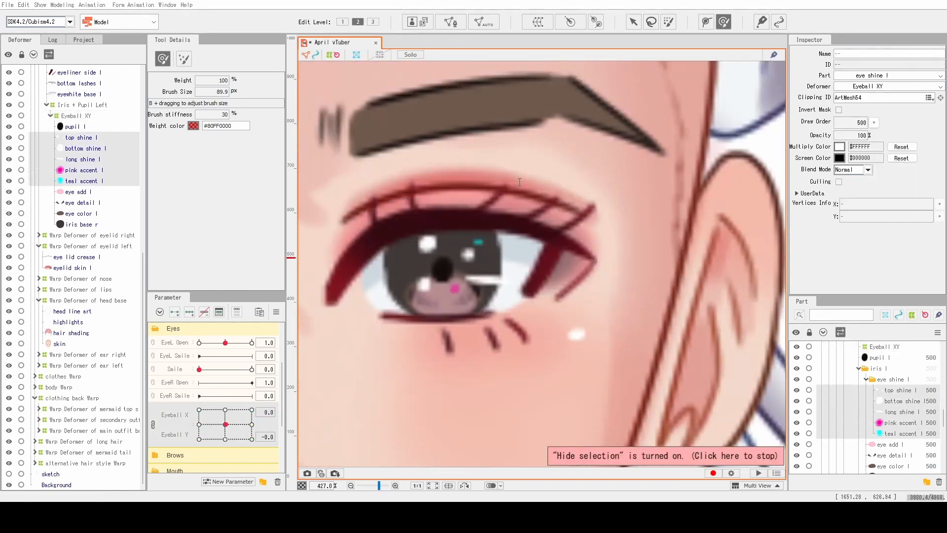
Try to shift the Left Eyeshine deformer toward the inner eye corner at Eyeball X 1.0
{"action": "left_click", "coordinate": [153, 423]}
{"action": "left_click_drag", "start_coordinate": [226, 409], "coordinate": [252, 409]}
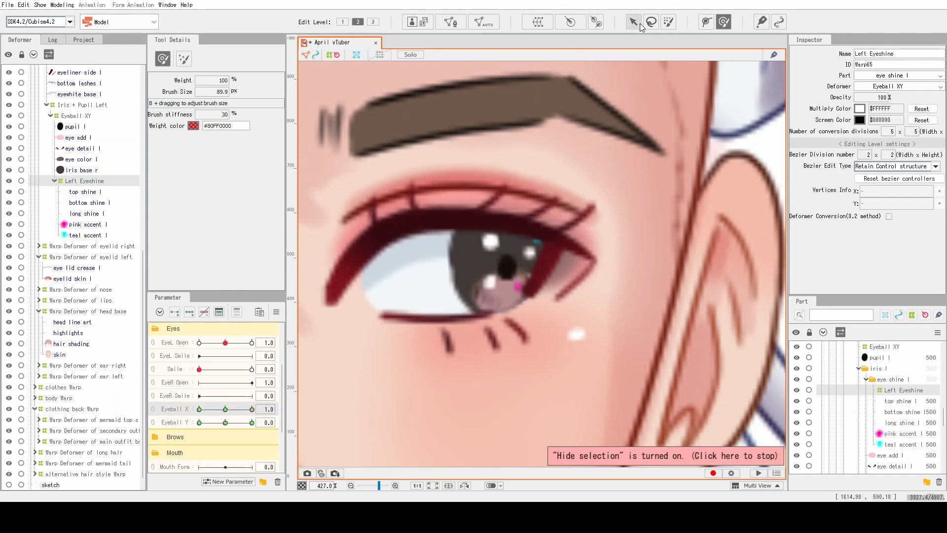
{"action": "left_click", "coordinate": [633, 22]}
{"action": "left_click_drag", "start_coordinate": [523, 258], "coordinate": [459, 258]}
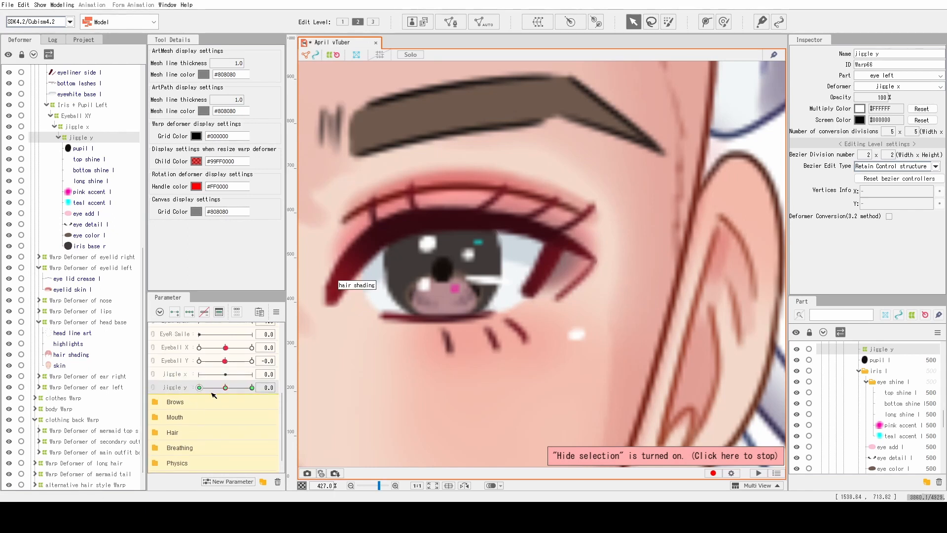
Key the jiggle y deformer at the minimum of jiggle y and narrow it slightly at jiggle x -1.0
{"action": "key", "text": "ctrl+t"}
{"action": "left_click_drag", "start_coordinate": [225, 388], "coordinate": [200, 387]}
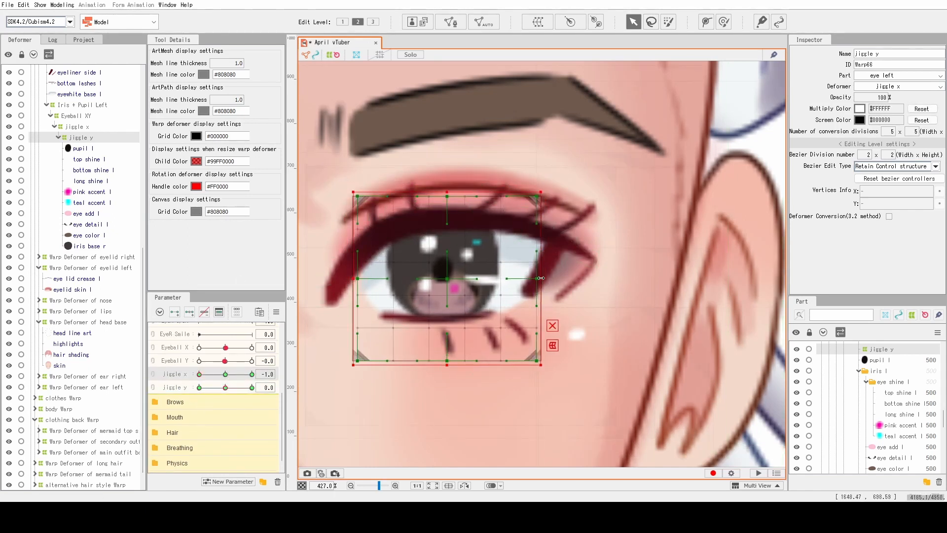
{"action": "left_click", "coordinate": [225, 375]}
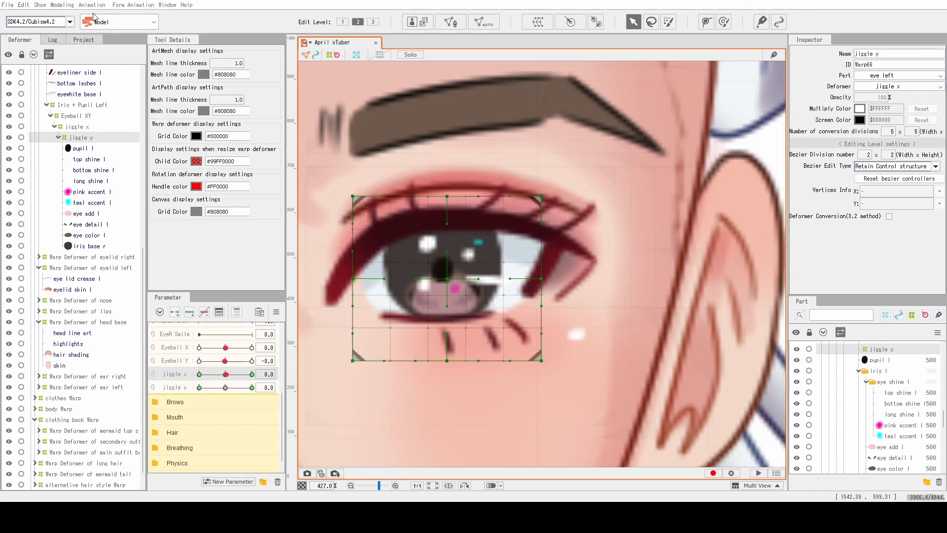
Add a warp deformer named Eye Open around the left iris parts and shrink it slightly at EyeL Open 2.0
{"action": "left_click", "coordinate": [62, 4]}
{"action": "left_click", "coordinate": [94, 206]}
{"action": "scroll", "coordinate": [214, 395], "scroll_direction": "up", "scroll_amount": 3}
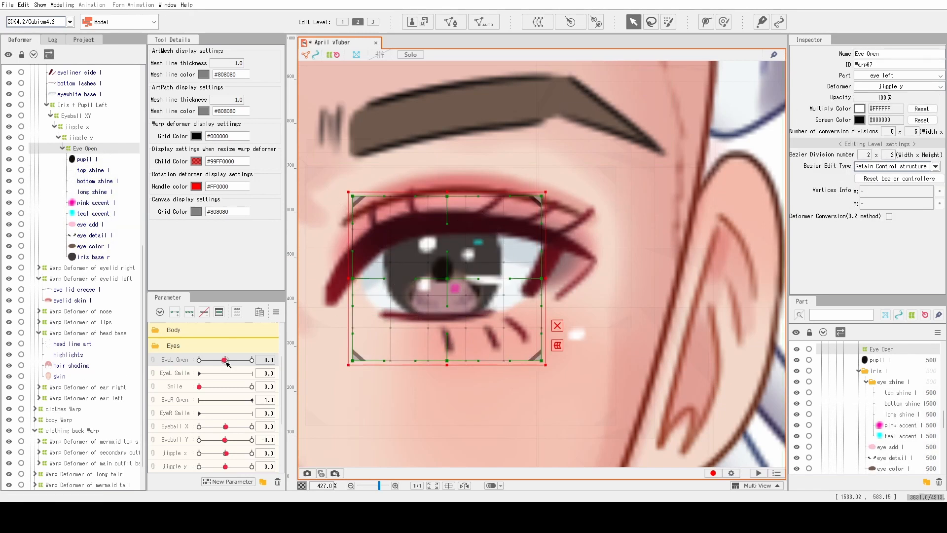
{"action": "scroll", "coordinate": [306, 346], "scroll_direction": "down", "scroll_amount": 2}
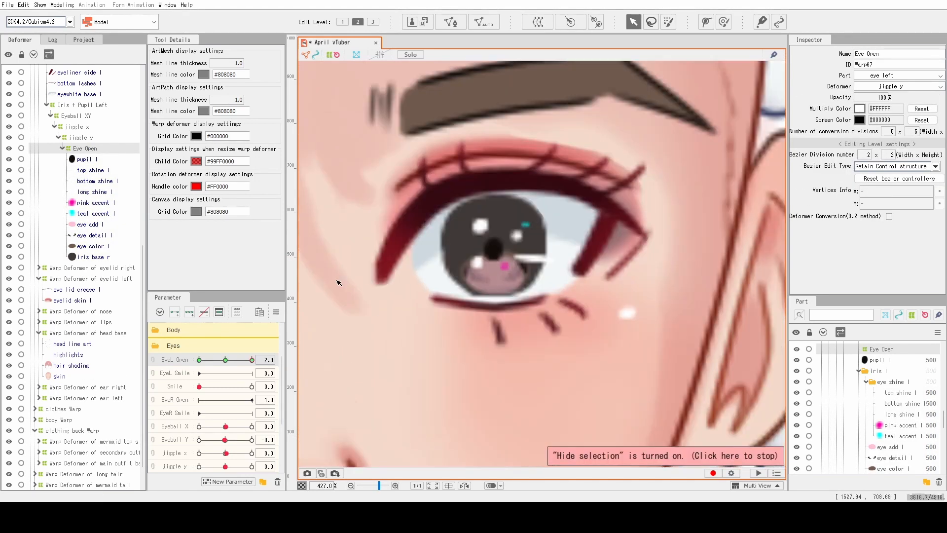
Wrap top shine l in a warp deformer named top shine jiggle y
{"action": "left_click", "coordinate": [515, 186]}
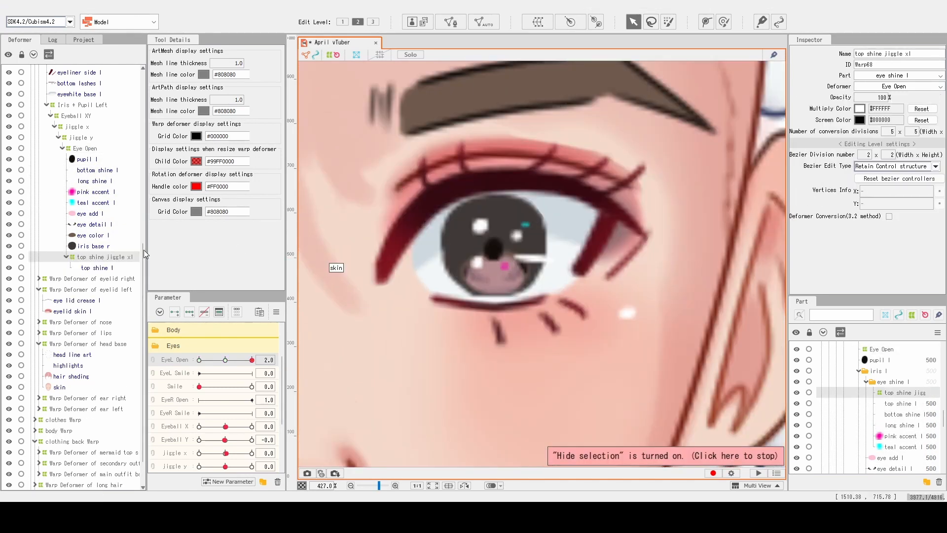
{"action": "right_click", "coordinate": [64, 254]}
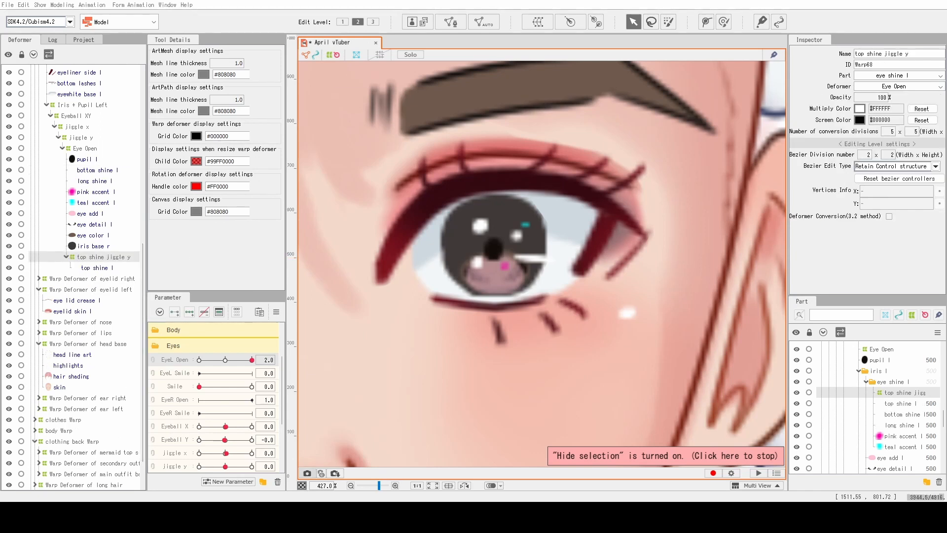
Add three keys for top shine l on its own jiggle parameter and squash the shine slightly from above at -1.0
{"action": "left_click", "coordinate": [97, 267]}
{"action": "scroll", "coordinate": [194, 400], "scroll_direction": "down", "scroll_amount": 2}
{"action": "scroll", "coordinate": [217, 407], "scroll_direction": "up", "scroll_amount": 2}
{"action": "scroll", "coordinate": [269, 415], "scroll_direction": "down", "scroll_amount": 2}
{"action": "left_click", "coordinate": [174, 427]}
{"action": "left_click", "coordinate": [190, 311]}
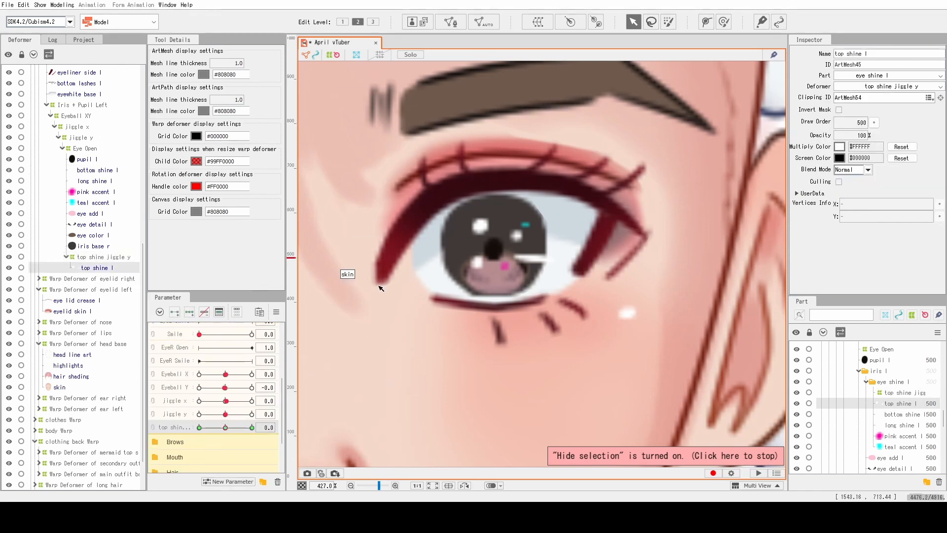
{"action": "key", "text": "ctrl+t"}
{"action": "left_click_drag", "start_coordinate": [496, 189], "coordinate": [497, 195]}
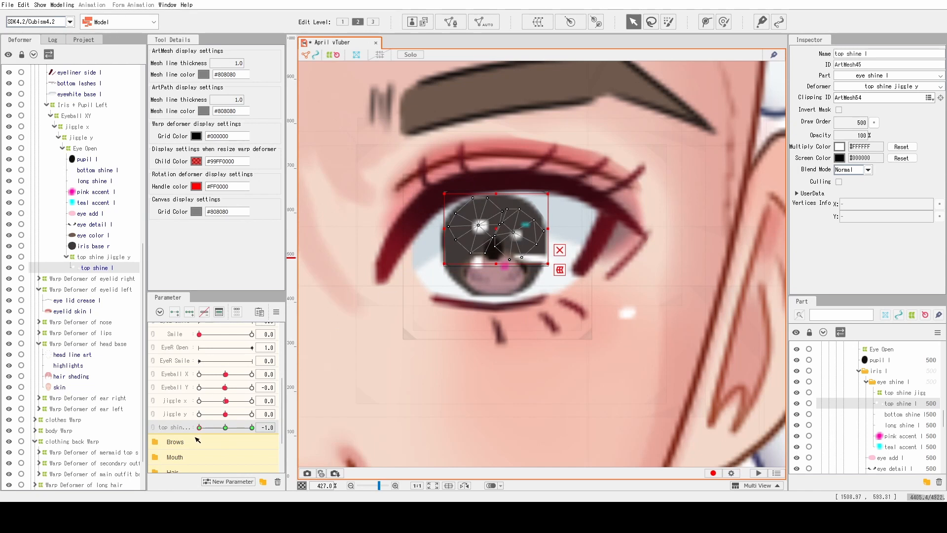
{"action": "left_click_drag", "start_coordinate": [199, 428], "coordinate": [232, 427]}
Wrap bottom shine l in a warp deformer named bottom shine jiggle x and add three keys on its own jiggle parameter
{"action": "left_click", "coordinate": [97, 170]}
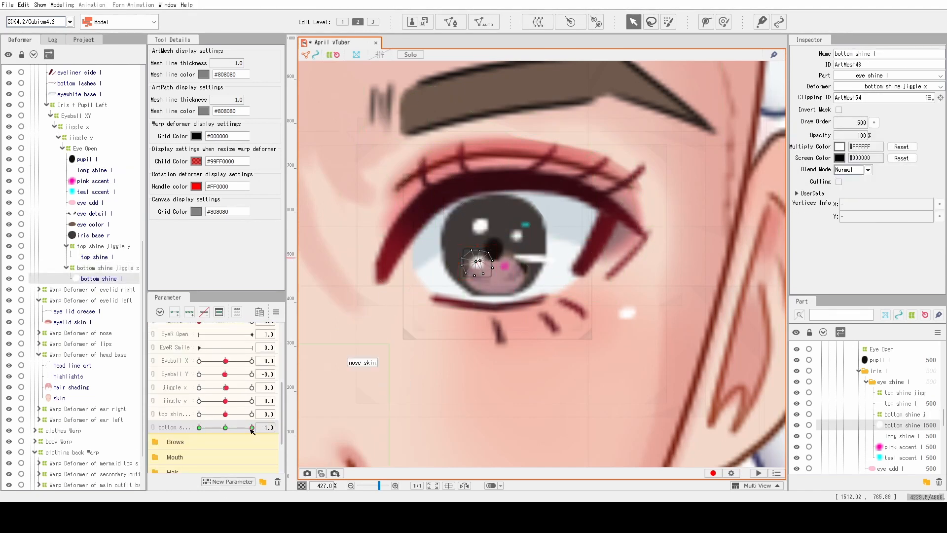
Try to wrap pink accent l and teal accent l in an accents movement deformer and key their positions on an accent parameter
{"action": "left_click", "coordinate": [504, 266]}
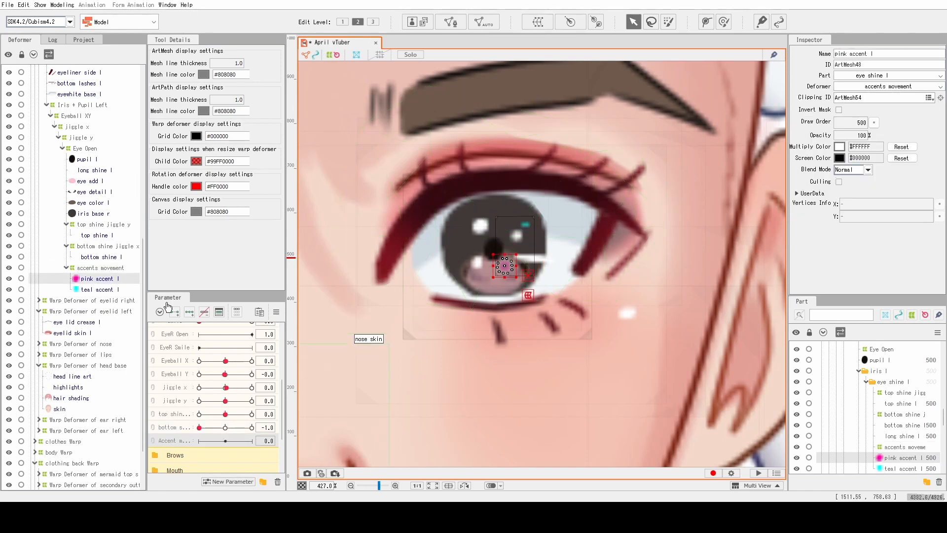
{"action": "left_click", "coordinate": [527, 224]}
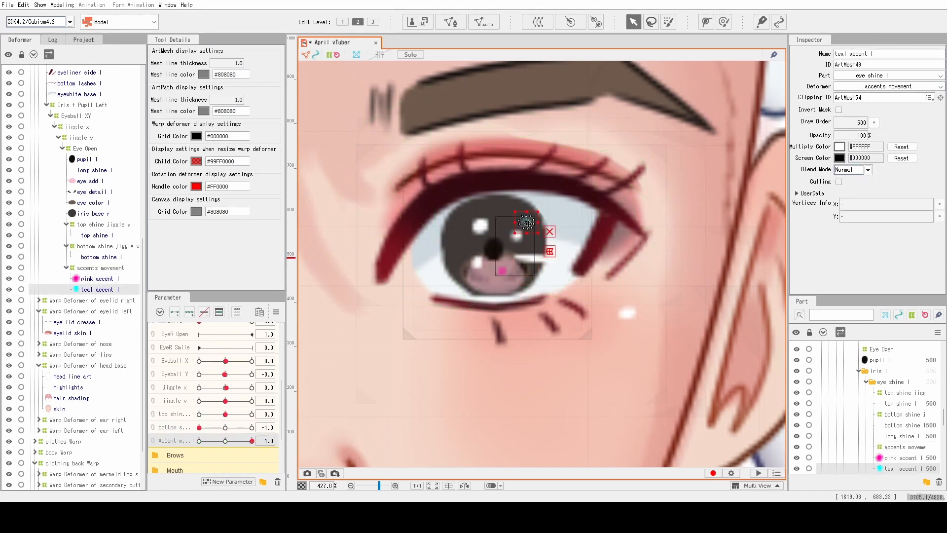
Undo the accents movement deformer and its parameter keys, going back to the selected bottom shine jiggle x deformer
{"action": "key", "text": "ctrl+z"}
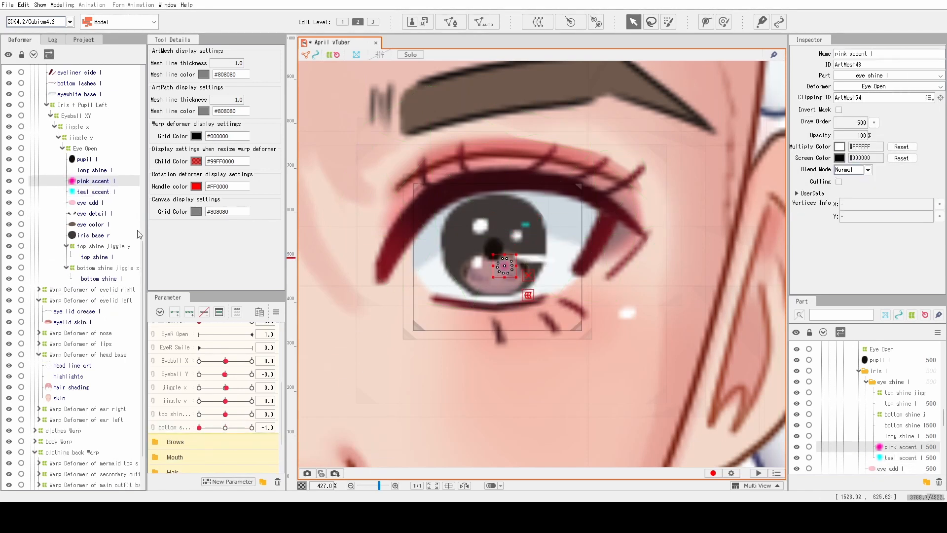
{"action": "key", "text": "ctrl+z"}
{"action": "key", "text": "ctrl+z"}
{"action": "key", "text": "ctrl+z"}
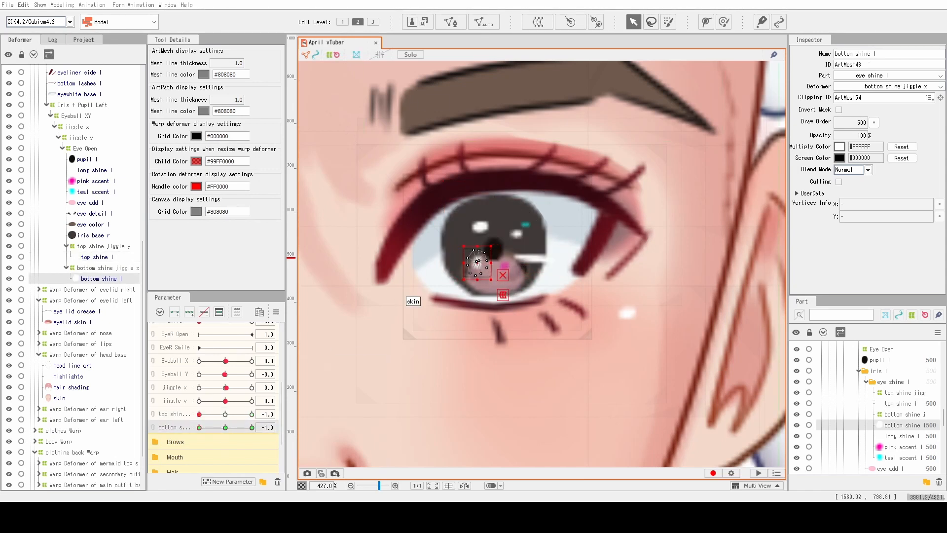
{"action": "key", "text": "ctrl+z"}
{"action": "left_click", "coordinate": [8, 5]}
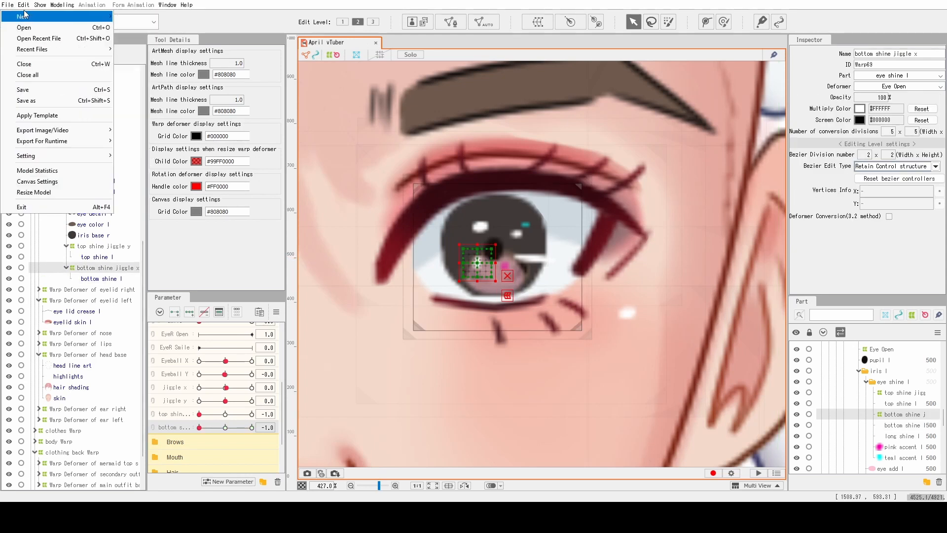
{"action": "left_click", "coordinate": [656, 242]}
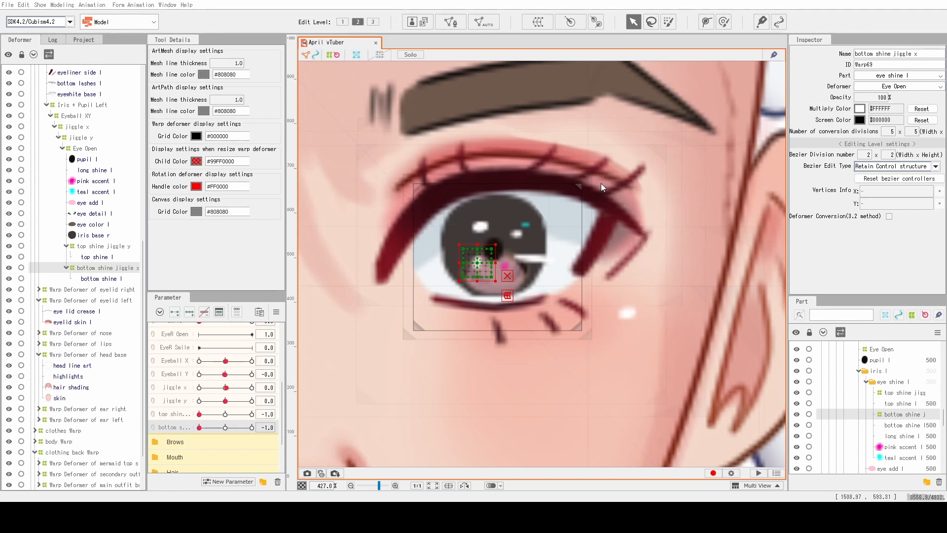
Copy the left eye warp deformer with all its child objects and place a mirrored copy over the opposite eye
{"action": "scroll", "coordinate": [74, 276], "scroll_direction": "up", "scroll_amount": 8}
{"action": "right_click", "coordinate": [75, 342]}
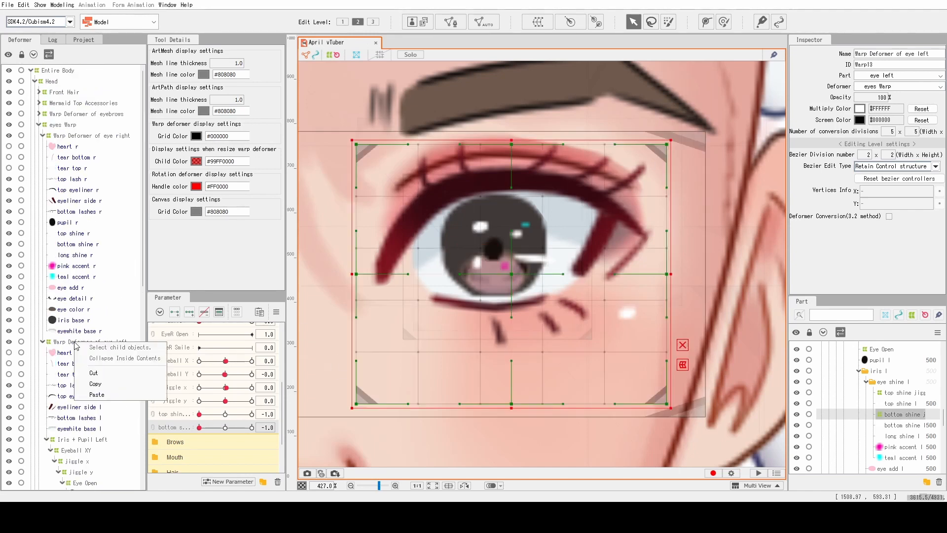
{"action": "left_click", "coordinate": [109, 348]}
{"action": "scroll", "coordinate": [74, 340], "scroll_direction": "down", "scroll_amount": 3}
{"action": "right_click", "coordinate": [88, 267]}
{"action": "left_click", "coordinate": [108, 308]}
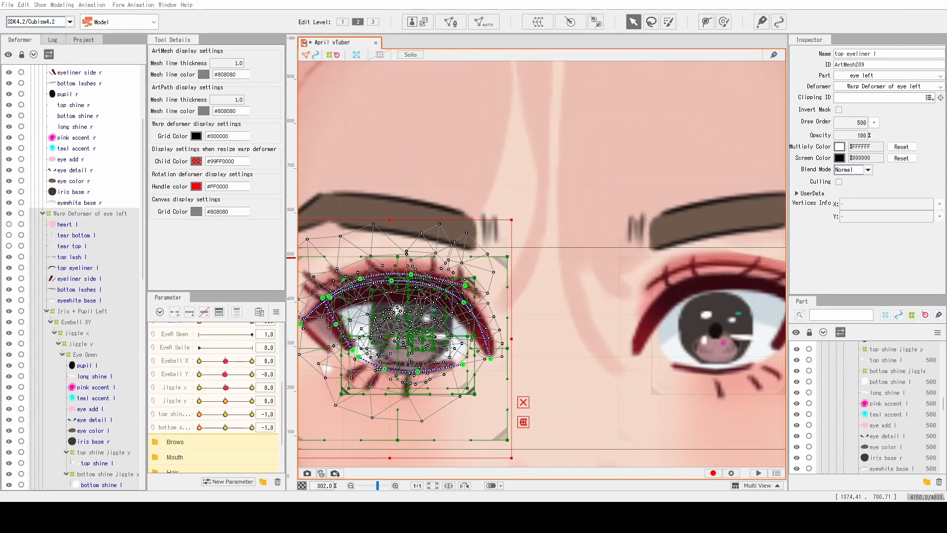
Take a canvas snapshot with the mirrored eye deformer in place and hide the copied eye parts, including the iris and shine parts
{"action": "left_click", "coordinate": [360, 257]}
{"action": "left_click", "coordinate": [307, 473]}
{"action": "left_click_drag", "start_coordinate": [8, 256], "coordinate": [8, 355]}
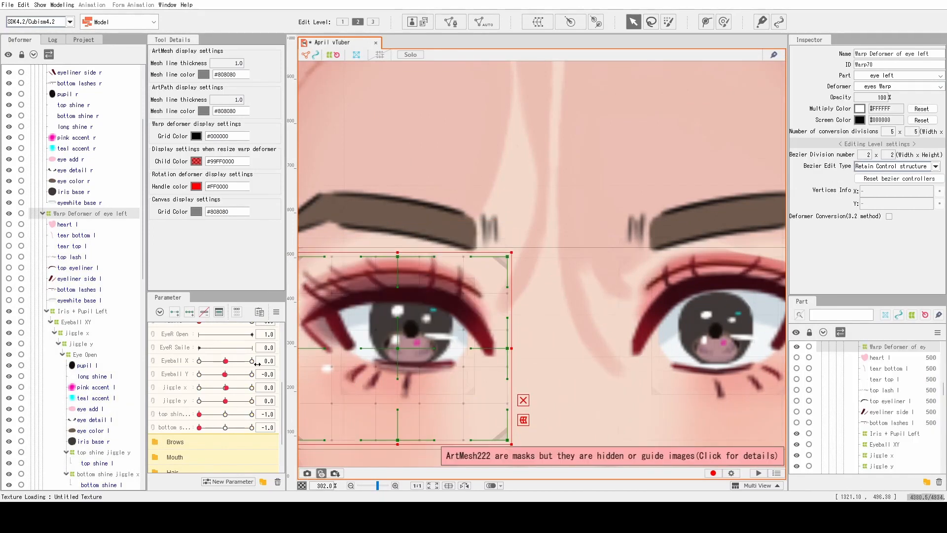
{"action": "scroll", "coordinate": [9, 281], "scroll_direction": "down", "scroll_amount": 3}
{"action": "left_click", "coordinate": [9, 286]}
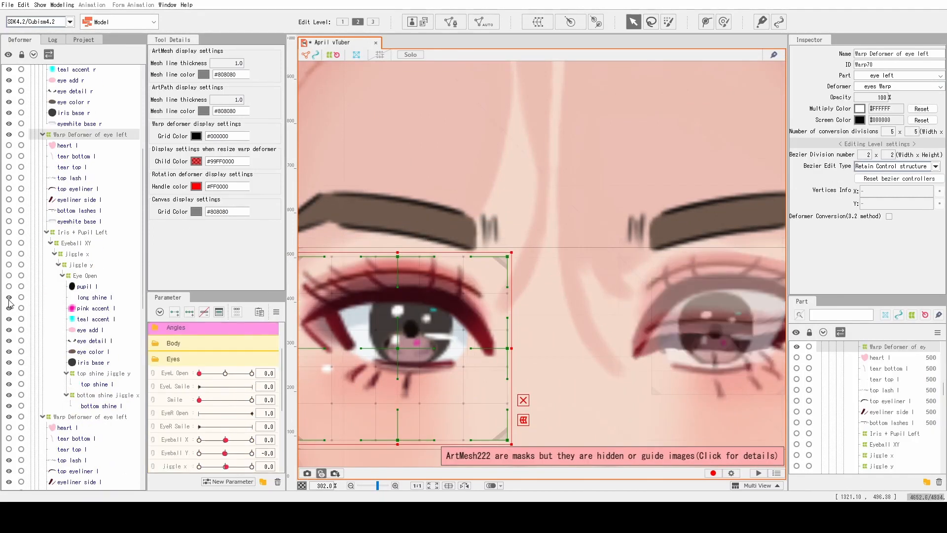
{"action": "left_click_drag", "start_coordinate": [9, 303], "coordinate": [9, 380]}
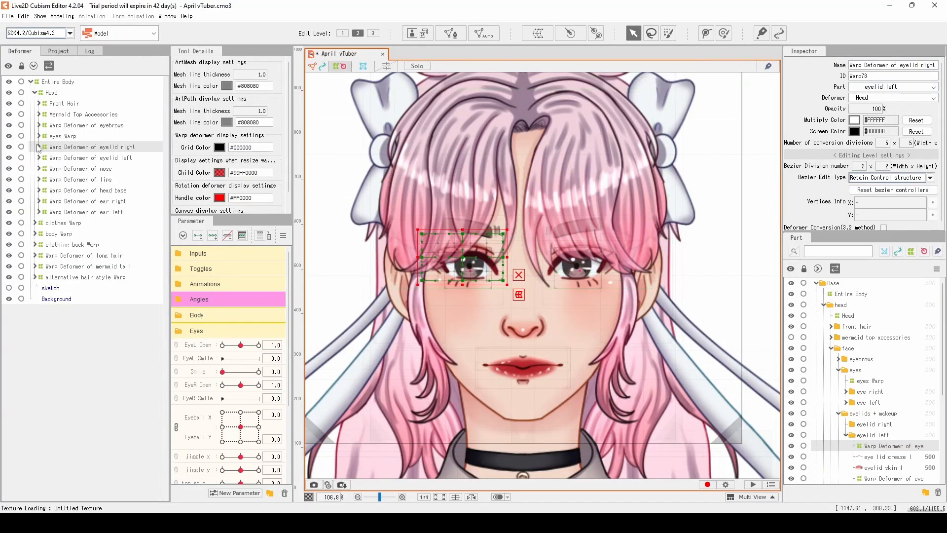
Expand the Warp Deformer of eyelid right and assign its eyelid crease and eyelid skin meshes to the eyelid right part
{"action": "left_click", "coordinate": [38, 147]}
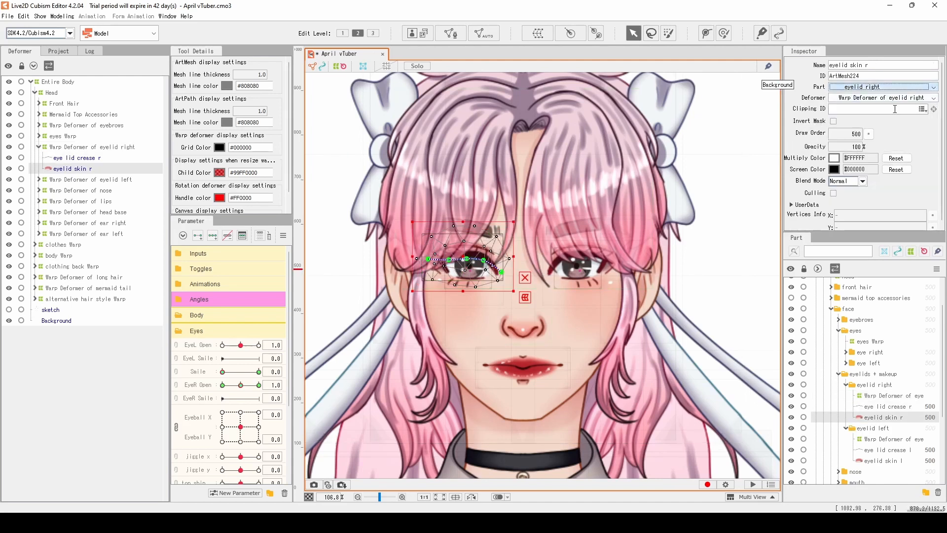
Rename the heart layer inside Warp Deformer of eye right as heart r
{"action": "double_click", "coordinate": [919, 66]}
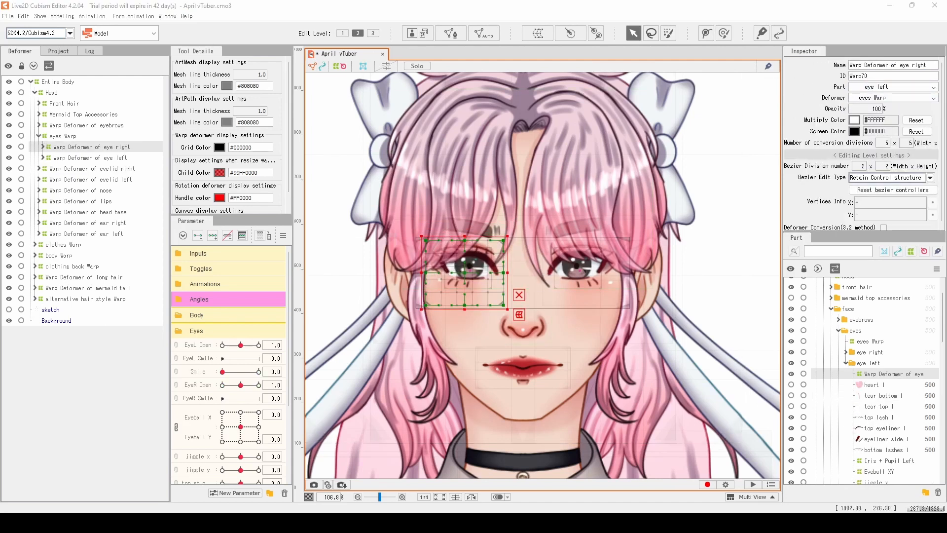
{"action": "left_click", "coordinate": [43, 147]}
{"action": "left_click", "coordinate": [68, 158]}
{"action": "double_click", "coordinate": [869, 65]}
{"action": "type", "text": "r"}
{"action": "key", "text": "Return"}
Rename the duplicated iris and pupil warp deformer as Iris + Pupil Right
{"action": "left_click", "coordinate": [82, 244]}
{"action": "double_click", "coordinate": [906, 66]}
{"action": "key", "text": "BackSpace"}
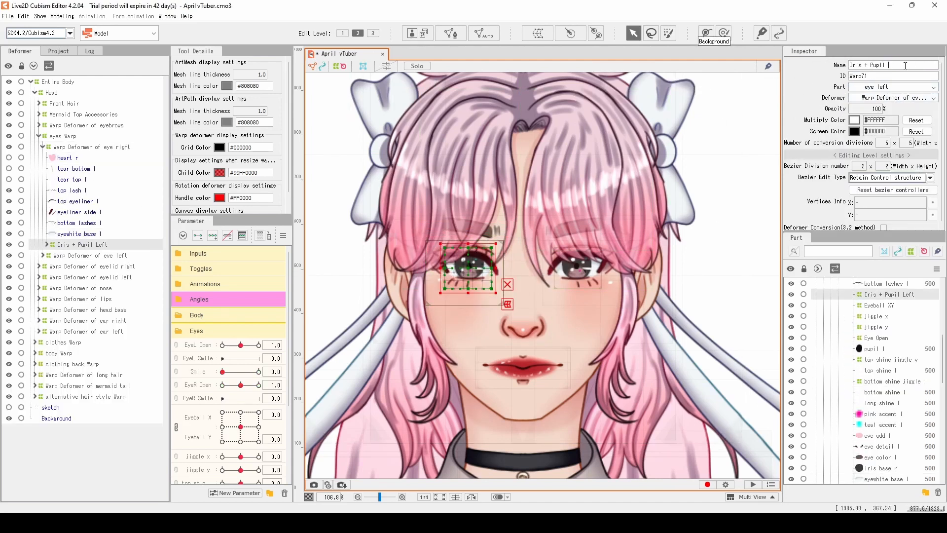
{"action": "type", "text": "Right"}
{"action": "key", "text": "Return"}
Assign the right eye's nested Eyeball XY, jiggle x, jiggle y and Eye Open deformers to the eye right part
{"action": "left_click", "coordinate": [46, 244]}
{"action": "double_click", "coordinate": [76, 255]}
{"action": "double_click", "coordinate": [77, 266]}
{"action": "left_click", "coordinate": [58, 277]}
{"action": "left_click", "coordinate": [84, 287]}
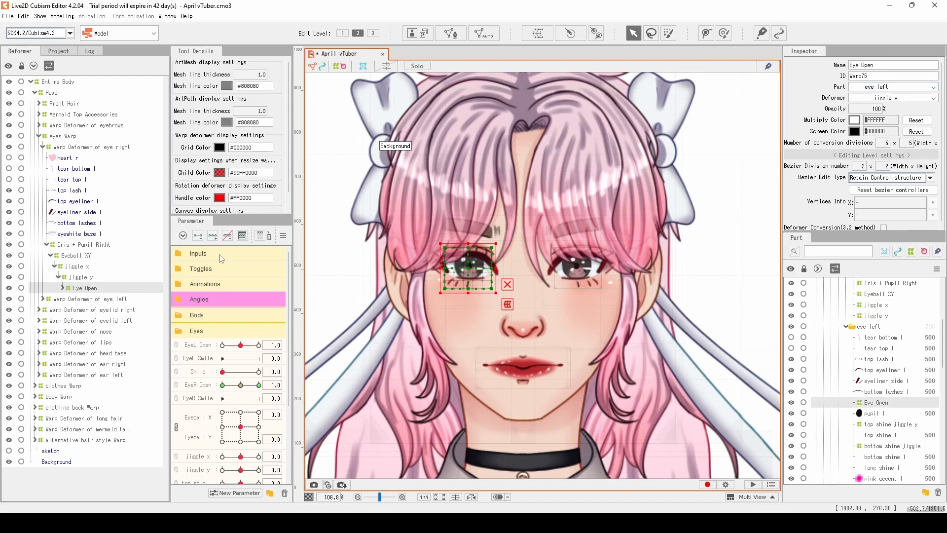
{"action": "left_click", "coordinate": [63, 287]}
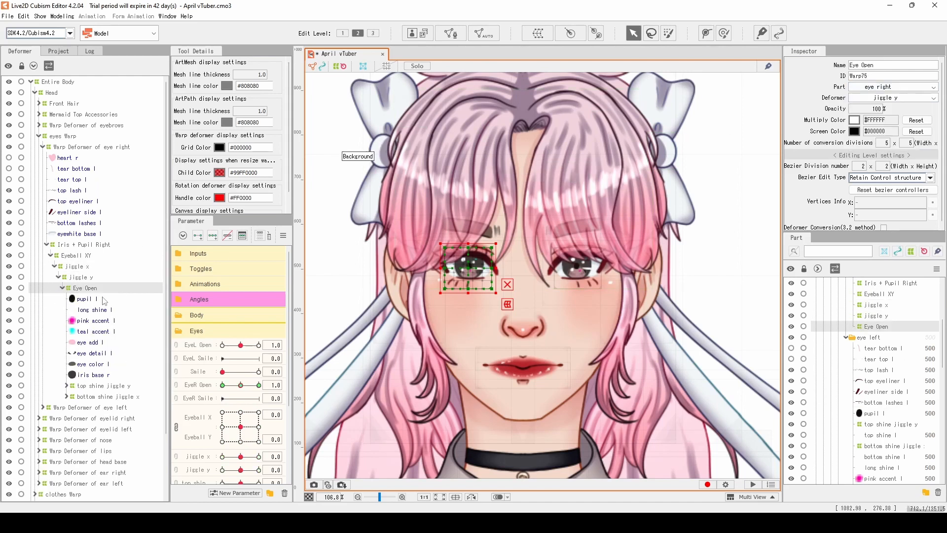
Rename the right eye's pupil layer as pupil r and assign it to the eye right part
{"action": "left_click", "coordinate": [102, 299]}
{"action": "double_click", "coordinate": [918, 65]}
{"action": "type", "text": "r"}
{"action": "left_click", "coordinate": [933, 86]}
{"action": "left_click", "coordinate": [884, 98]}
Rename the right eye's pink accent layer as pink accent r and move it to the eye right part
{"action": "left_click", "coordinate": [96, 320]}
{"action": "double_click", "coordinate": [923, 66]}
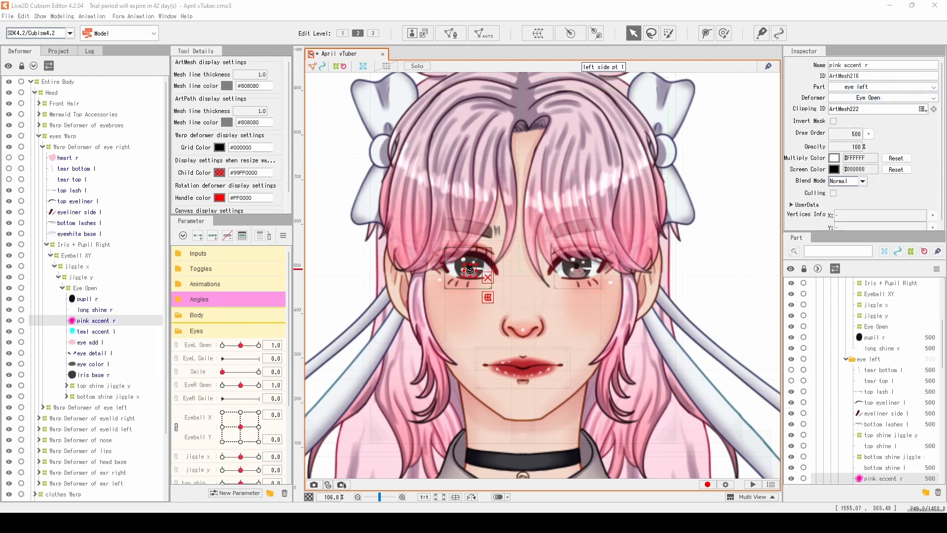
{"action": "left_click", "coordinate": [933, 87]}
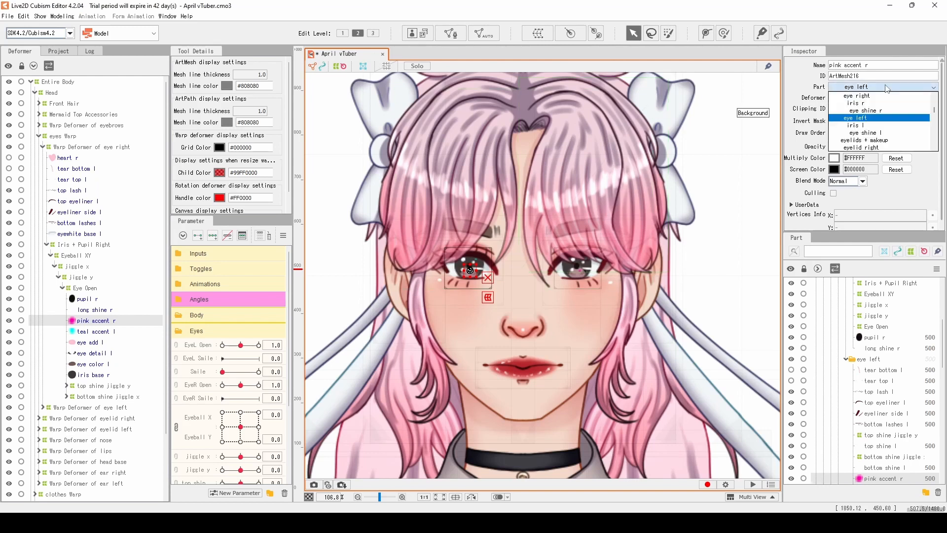
{"action": "left_click", "coordinate": [875, 98]}
Give the teal accent, eye add, eye detail, eye color and iris base layers the r suffix and the eye right part
{"action": "left_click", "coordinate": [96, 331]}
{"action": "double_click", "coordinate": [895, 64]}
{"action": "type", "text": "r"}
{"action": "left_click", "coordinate": [90, 342]}
{"action": "left_click", "coordinate": [93, 363]}
{"action": "left_click", "coordinate": [879, 66]}
{"action": "double_click", "coordinate": [880, 66]}
{"action": "type", "text": "r"}
{"action": "left_click", "coordinate": [93, 375]}
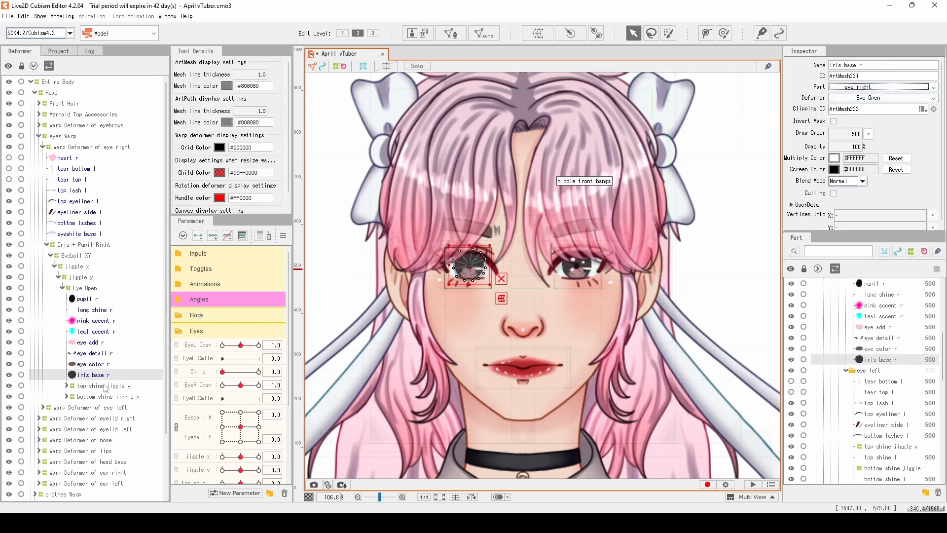
Assign the top shine jiggle y and bottom shine jiggle x deformers and their shine layers to the eye right part
{"action": "left_click", "coordinate": [103, 385]}
{"action": "left_click", "coordinate": [879, 87]}
{"action": "left_click", "coordinate": [879, 101]}
{"action": "left_click", "coordinate": [97, 397]}
{"action": "left_click", "coordinate": [101, 379]}
{"action": "left_click", "coordinate": [880, 86]}
{"action": "left_click", "coordinate": [879, 98]}
{"action": "left_click", "coordinate": [108, 367]}
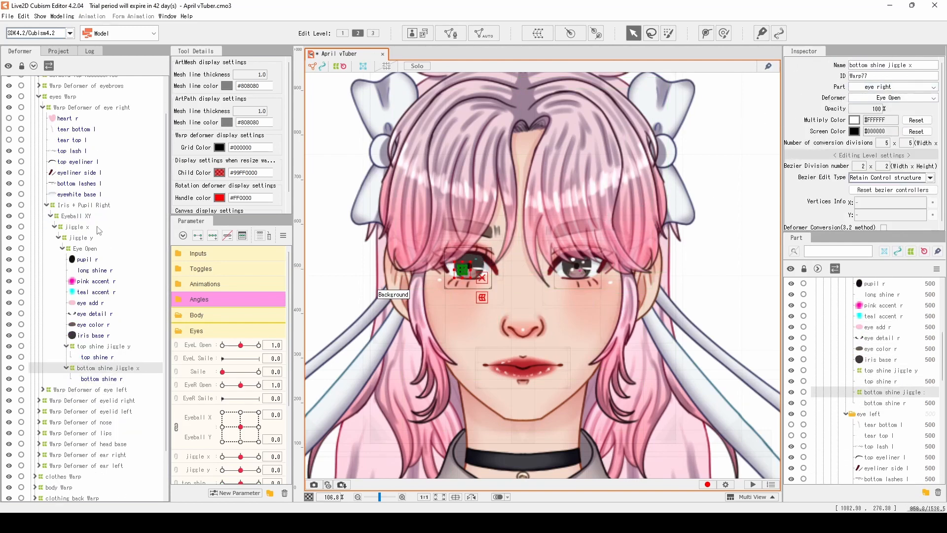
Assign the right eye's layers from heart r to the eyewhite base to the eye right part
{"action": "scroll", "coordinate": [97, 228], "scroll_direction": "up", "scroll_amount": 2}
{"action": "left_click", "coordinate": [79, 234]}
{"action": "left_click", "coordinate": [67, 157], "text": "shift"}
{"action": "left_click", "coordinate": [880, 87]}
{"action": "left_click", "coordinate": [880, 98]}
Rename the right eye's top lash and top eyeliner layers as top lash r and top eyeliner r
{"action": "left_click", "coordinate": [72, 190]}
{"action": "double_click", "coordinate": [890, 65]}
{"action": "type", "text": "r"}
{"action": "left_click", "coordinate": [78, 201]}
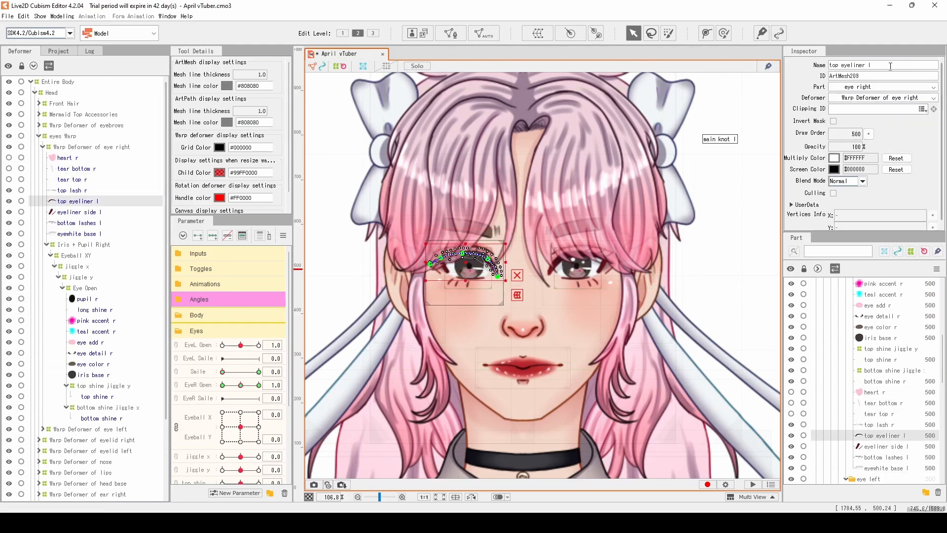
{"action": "double_click", "coordinate": [890, 65]}
{"action": "type", "text": "r"}
Rename the right eye's remaining layers as eyeliner side t, bottom lashes r and eyewhite base r
{"action": "left_click", "coordinate": [79, 212]}
{"action": "double_click", "coordinate": [908, 65]}
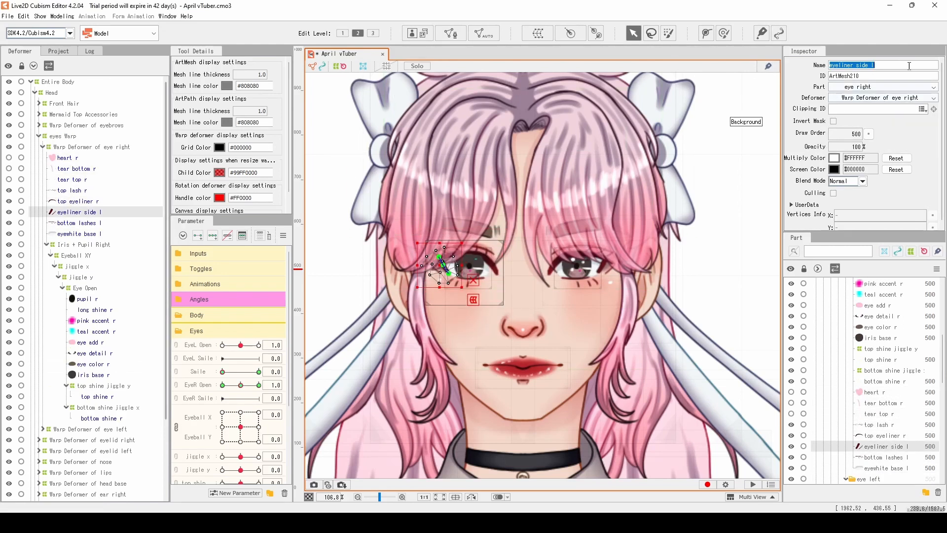
{"action": "type", "text": "t"}
{"action": "left_click", "coordinate": [79, 222]}
{"action": "double_click", "coordinate": [896, 65]}
{"action": "type", "text": "r"}
{"action": "left_click", "coordinate": [79, 233]}
{"action": "double_click", "coordinate": [896, 65]}
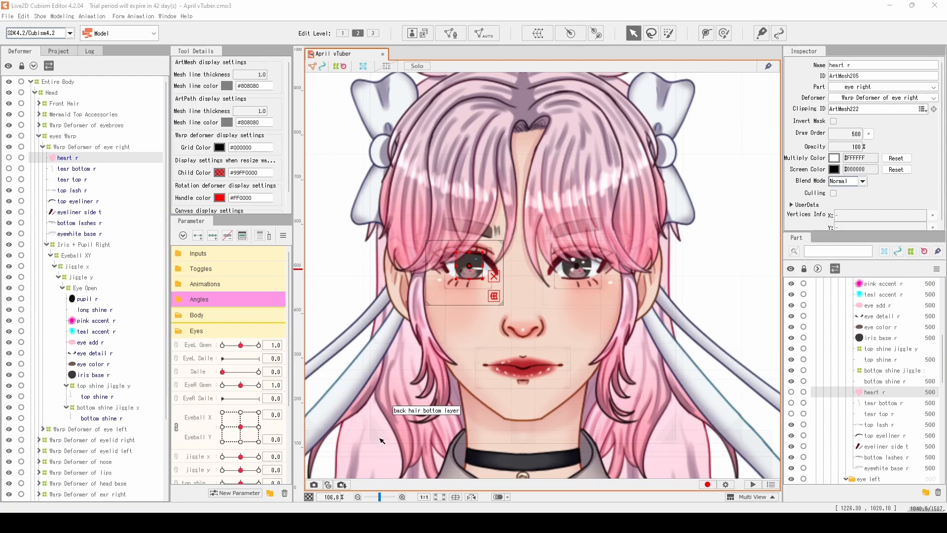
Rename the second eyebrow layer in Warp Deformer of eyebrows as Eyebrow Left
{"action": "left_click", "coordinate": [39, 135]}
{"action": "left_click", "coordinate": [39, 125]}
{"action": "left_click", "coordinate": [64, 147]}
{"action": "double_click", "coordinate": [891, 65]}
{"action": "type", "text": "Eyebrow Left"}
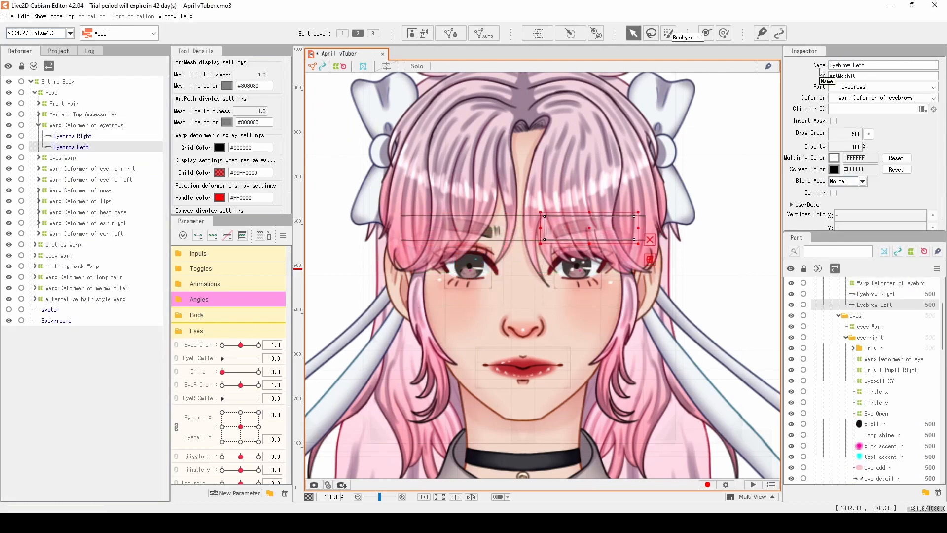
Hide the front hair and the other hair parts to expose the left eyebrow
{"action": "scroll", "coordinate": [839, 345], "scroll_direction": "up", "scroll_amount": 3}
{"action": "left_click", "coordinate": [791, 326]}
{"action": "scroll", "coordinate": [839, 345], "scroll_direction": "down", "scroll_amount": 10}
{"action": "left_click", "coordinate": [791, 435]}
{"action": "scroll", "coordinate": [838, 345], "scroll_direction": "up", "scroll_amount": 10}
{"action": "scroll", "coordinate": [616, 219], "scroll_direction": "up", "scroll_amount": 7}
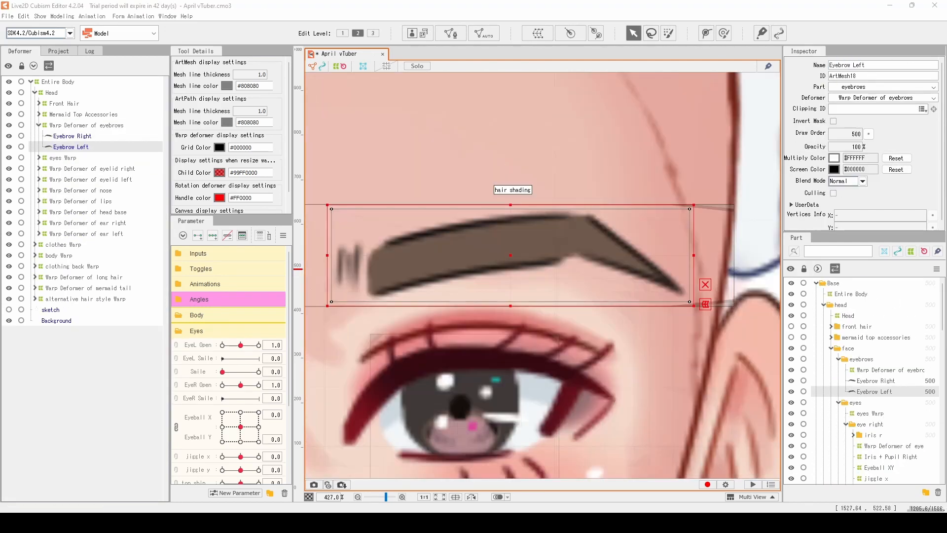
Turn the BrowL X parameter into a brows heading and place it first in the Brows group
{"action": "left_click", "coordinate": [196, 331]}
{"action": "left_click", "coordinate": [198, 346]}
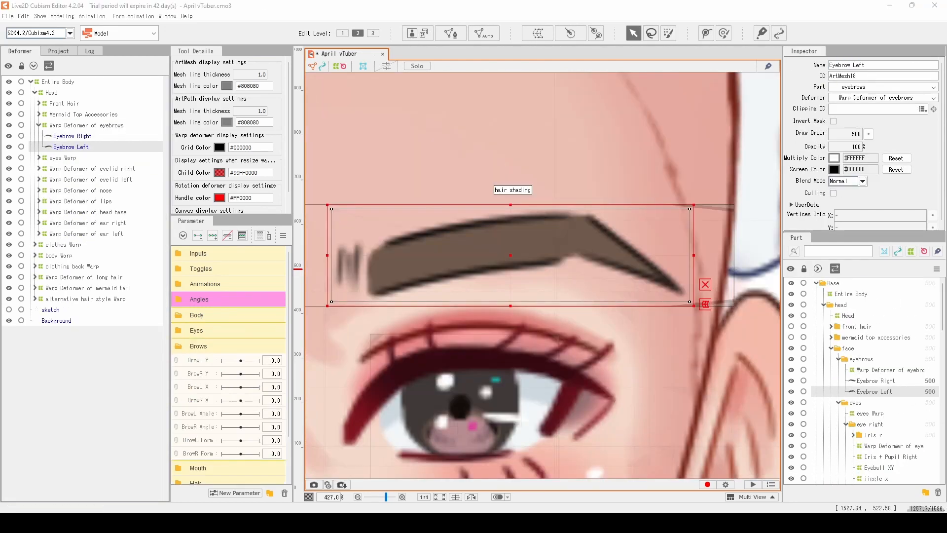
{"action": "double_click", "coordinate": [203, 388]}
{"action": "left_click", "coordinate": [455, 316]}
{"action": "left_click_drag", "start_coordinate": [199, 387], "coordinate": [195, 364]}
Rename the BrowR X parameter as BrowL Form and place it below BrowL Y
{"action": "double_click", "coordinate": [202, 401]}
{"action": "type", "text": "BrowL Form"}
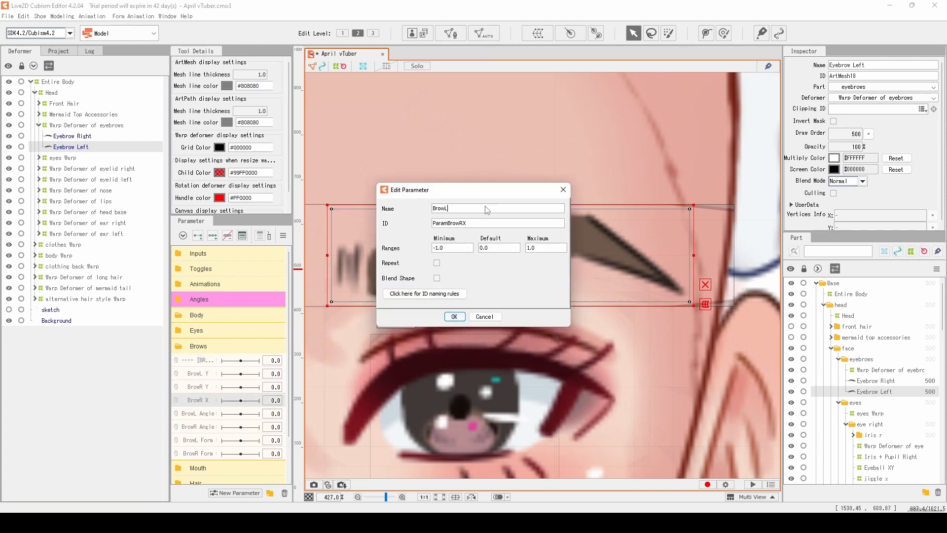
{"action": "left_click", "coordinate": [455, 316]}
{"action": "left_click_drag", "start_coordinate": [203, 401], "coordinate": [202, 384]}
Delete the surplus brow angle parameter from the Brows group
{"action": "right_click", "coordinate": [202, 416]}
{"action": "left_click", "coordinate": [219, 425]}
{"action": "key", "text": "Return"}
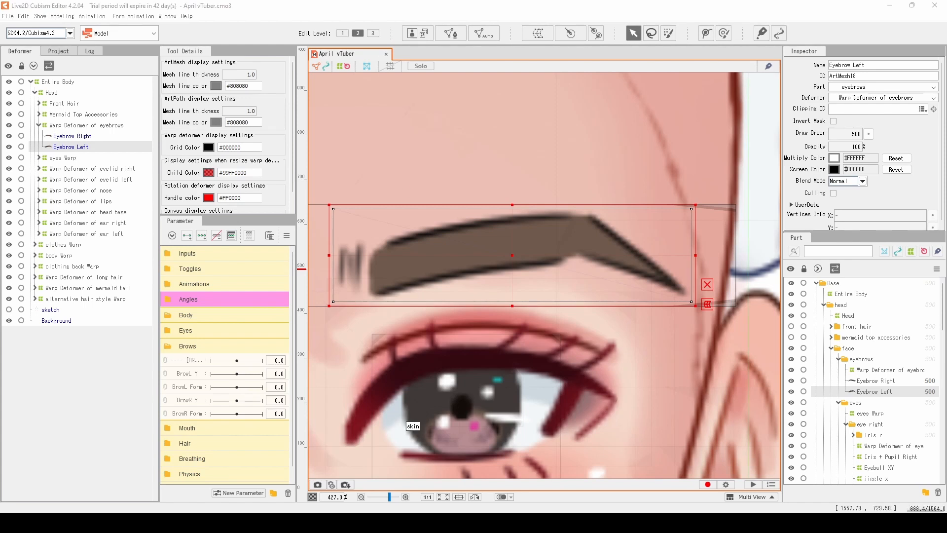
Add three keys to each of the BrowL Y, BrowL Form, BrowR Y and BrowR Form parameters
{"action": "left_click", "coordinate": [196, 360]}
{"action": "left_click", "coordinate": [173, 236]}
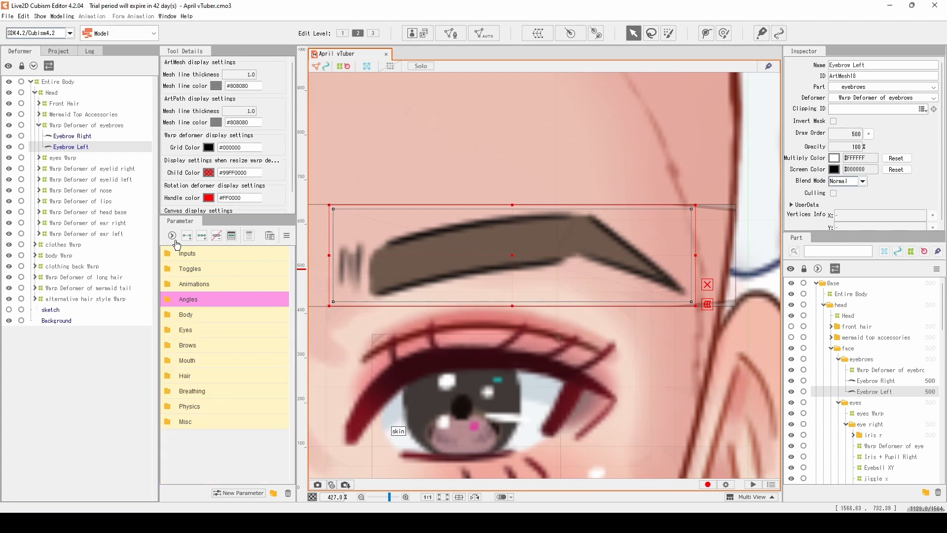
{"action": "left_click", "coordinate": [188, 346]}
{"action": "left_click", "coordinate": [188, 373]}
{"action": "left_click", "coordinate": [202, 235]}
{"action": "left_click", "coordinate": [188, 387]}
{"action": "left_click", "coordinate": [202, 235]}
{"action": "left_click", "coordinate": [187, 400]}
{"action": "left_click", "coordinate": [202, 236]}
{"action": "key", "text": "Return"}
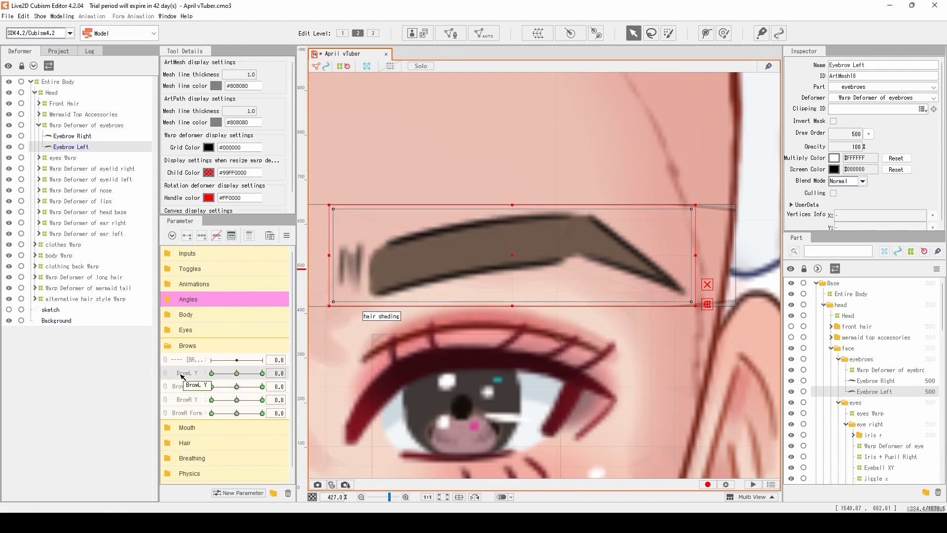
Redraw the Eyebrow Left mesh with a sparse outline of vertices around the brow and apply it
{"action": "left_click", "coordinate": [532, 214]}
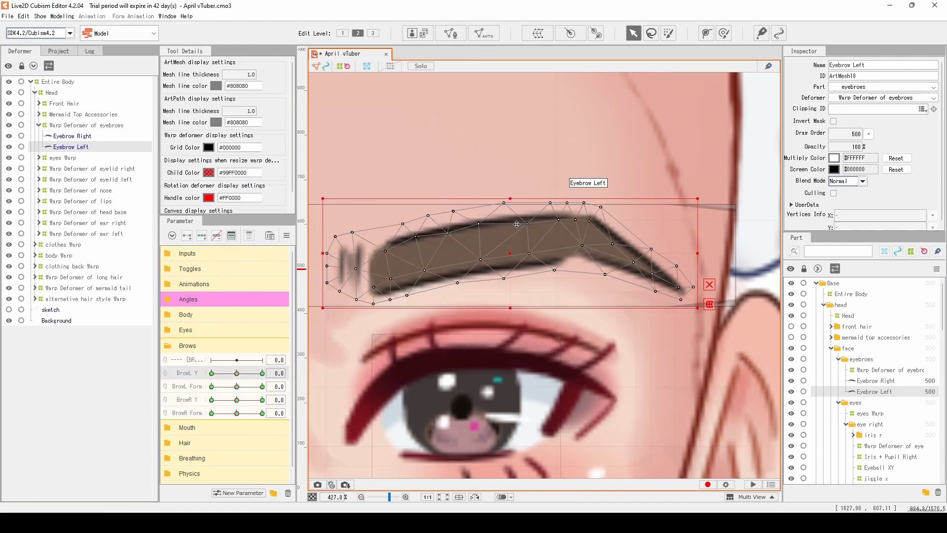
{"action": "key", "text": "ctrl+e"}
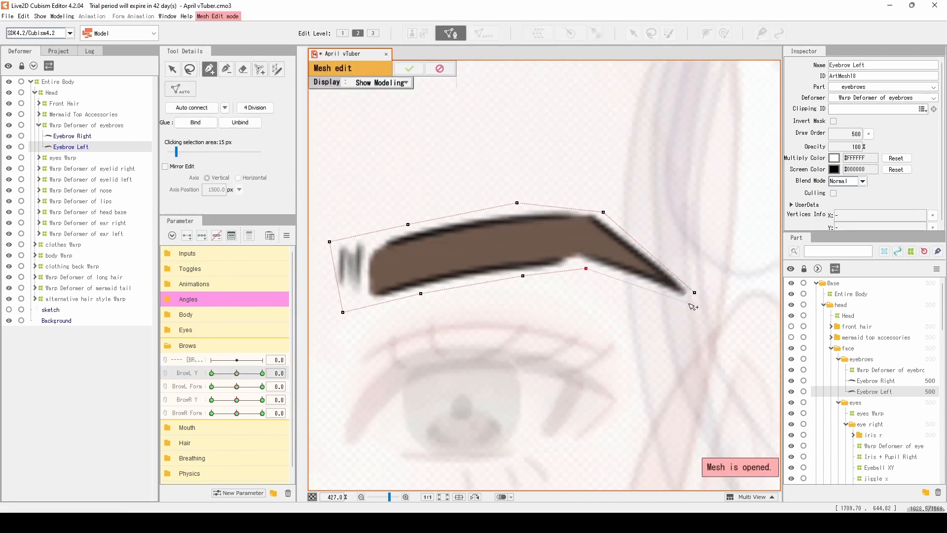
{"action": "left_click", "coordinate": [690, 303]}
{"action": "left_click", "coordinate": [409, 68]}
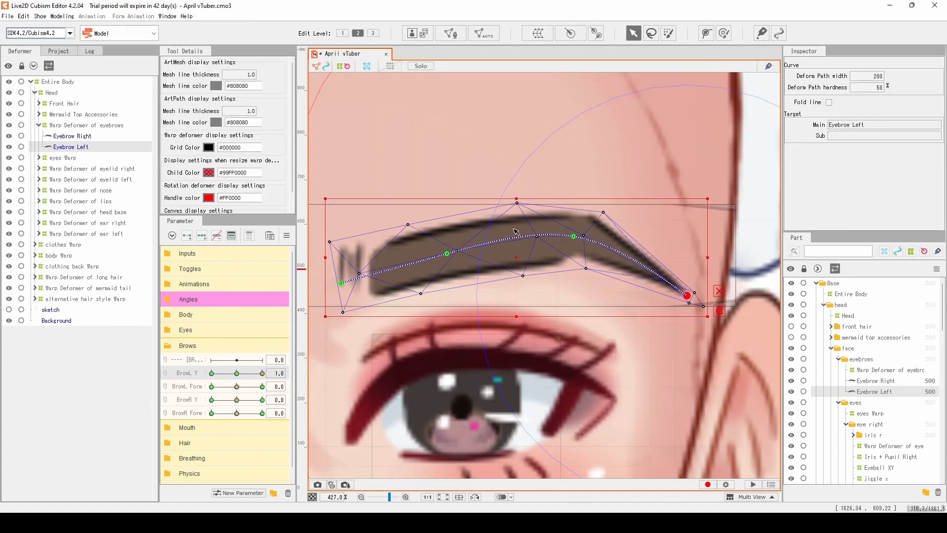
Raise the left eyebrow at BrowL Y 1.0 and lower it at BrowL Y -1.0
{"action": "left_click_drag", "start_coordinate": [532, 216], "coordinate": [532, 177]}
{"action": "scroll", "coordinate": [531, 176], "scroll_direction": "down", "scroll_amount": 2}
{"action": "left_click", "coordinate": [211, 373]}
{"action": "scroll", "coordinate": [465, 210], "scroll_direction": "up", "scroll_amount": 3}
{"action": "left_click_drag", "start_coordinate": [599, 198], "coordinate": [599, 223]}
{"action": "scroll", "coordinate": [599, 223], "scroll_direction": "down", "scroll_amount": 3}
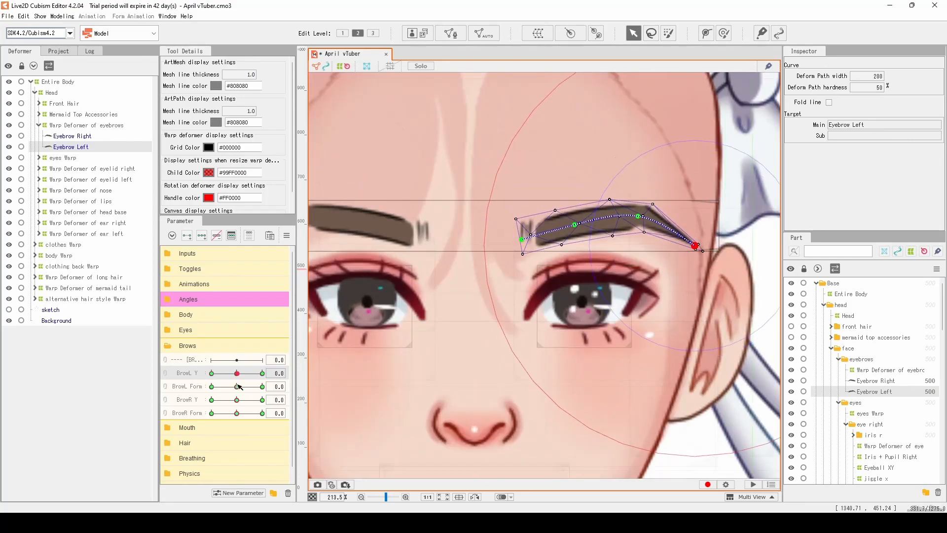
Bend the left eyebrow into a rounder arch at BrowL Form 1.0, with BrowL Y at 0.0
{"action": "left_click", "coordinate": [237, 373]}
{"action": "left_click", "coordinate": [262, 387]}
{"action": "scroll", "coordinate": [300, 385], "scroll_direction": "up", "scroll_amount": 3}
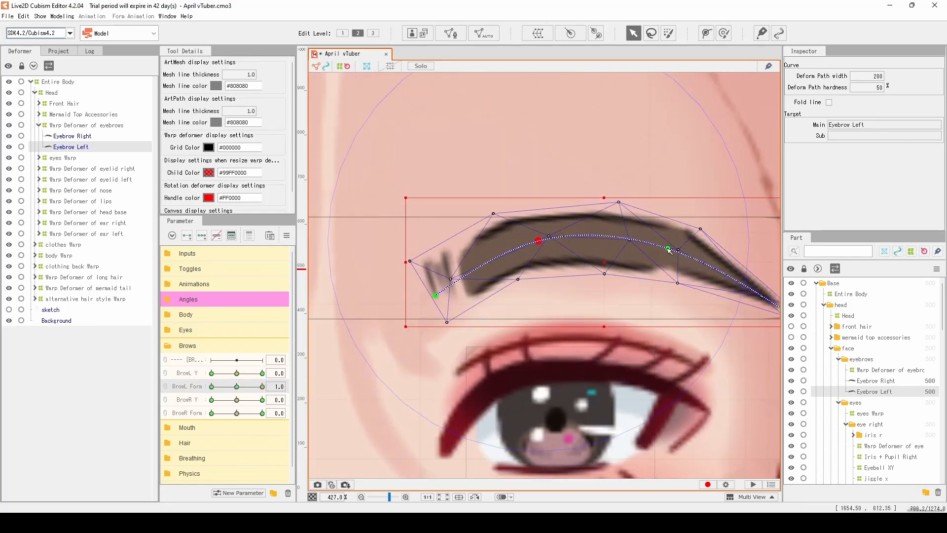
{"action": "scroll", "coordinate": [300, 385], "scroll_direction": "down", "scroll_amount": 3}
{"action": "scroll", "coordinate": [301, 384], "scroll_direction": "up", "scroll_amount": 1}
{"action": "scroll", "coordinate": [321, 385], "scroll_direction": "down", "scroll_amount": 1}
{"action": "key", "text": "ctrl+t"}
{"action": "key", "text": "ctrl+t"}
{"action": "scroll", "coordinate": [515, 325], "scroll_direction": "up", "scroll_amount": 2}
Flatten the left eyebrow into a sagging shape at BrowL Form -1.0 and undo the last vertex adjustments
{"action": "left_click", "coordinate": [212, 386]}
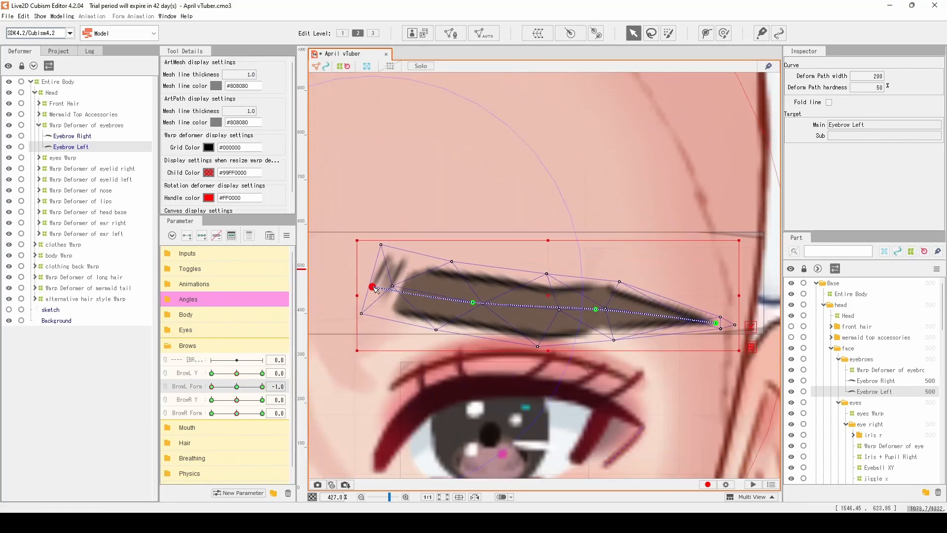
{"action": "left_click", "coordinate": [534, 345]}
{"action": "scroll", "coordinate": [637, 293], "scroll_direction": "up", "scroll_amount": 2}
{"action": "key", "text": "ctrl+z"}
{"action": "key", "text": "ctrl+z"}
Add extra vertices to the Eyebrow Left mesh near the brow's bend and apply the mesh
{"action": "key", "text": "ctrl+e"}
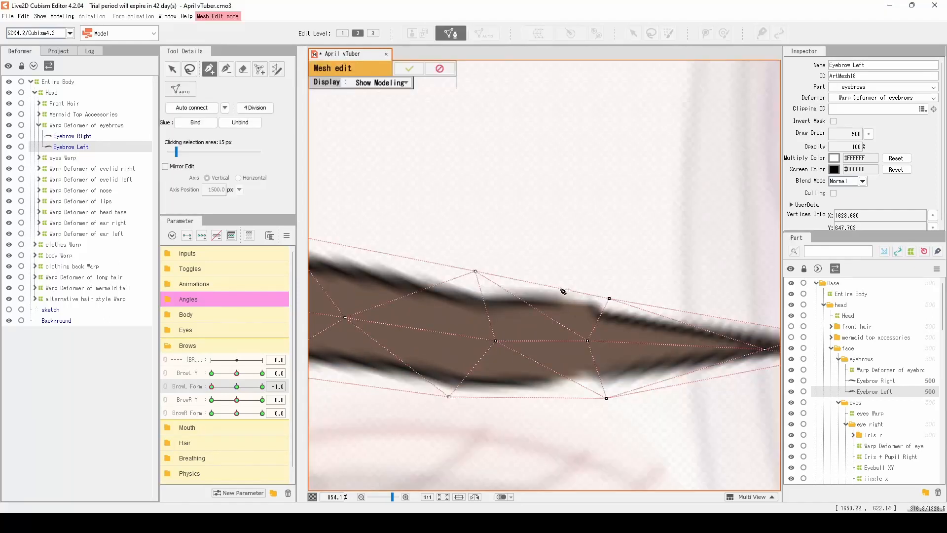
{"action": "left_click", "coordinate": [412, 70]}
{"action": "scroll", "coordinate": [513, 345], "scroll_direction": "down", "scroll_amount": 2}
{"action": "scroll", "coordinate": [513, 346], "scroll_direction": "up", "scroll_amount": 2}
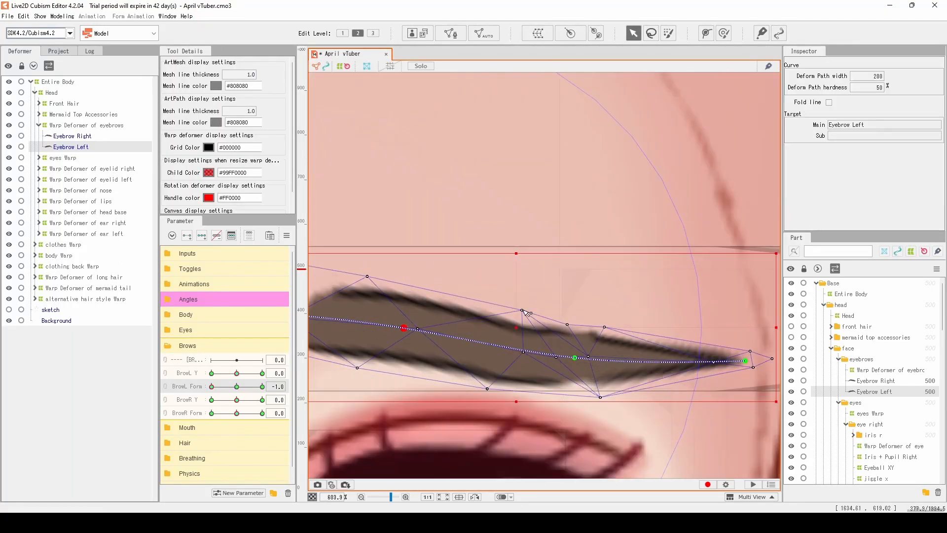
Refine the bend of the left eyebrow at BrowL Form 1.0
{"action": "scroll", "coordinate": [513, 360], "scroll_direction": "down", "scroll_amount": 3}
{"action": "key", "text": "ctrl+t"}
{"action": "scroll", "coordinate": [507, 367], "scroll_direction": "up", "scroll_amount": 2}
{"action": "left_click", "coordinate": [262, 386]}
{"action": "scroll", "coordinate": [617, 347], "scroll_direction": "up", "scroll_amount": 1}
{"action": "key", "text": "ctrl+t"}
{"action": "left_click", "coordinate": [624, 330]}
Preview the left eyebrow's shape across the BrowL Form range with the selection outlines hidden
{"action": "mouse_move", "coordinate": [262, 386]}
{"action": "left_mouse_down"}
{"action": "mouse_move", "coordinate": [201, 392]}
{"action": "mouse_move", "coordinate": [247, 396]}
{"action": "mouse_move", "coordinate": [237, 398]}
{"action": "left_mouse_up"}
{"action": "key", "text": "ctrl+t"}
{"action": "left_click", "coordinate": [211, 387]}
{"action": "key", "text": "ctrl+t"}
{"action": "key", "text": "ctrl+t"}
{"action": "scroll", "coordinate": [351, 308], "scroll_direction": "down", "scroll_amount": 3}
Reshape the left eyebrow into a raised arch for the combination of BrowL Y 1.0 and BrowL Form 1.0
{"action": "left_click", "coordinate": [237, 373]}
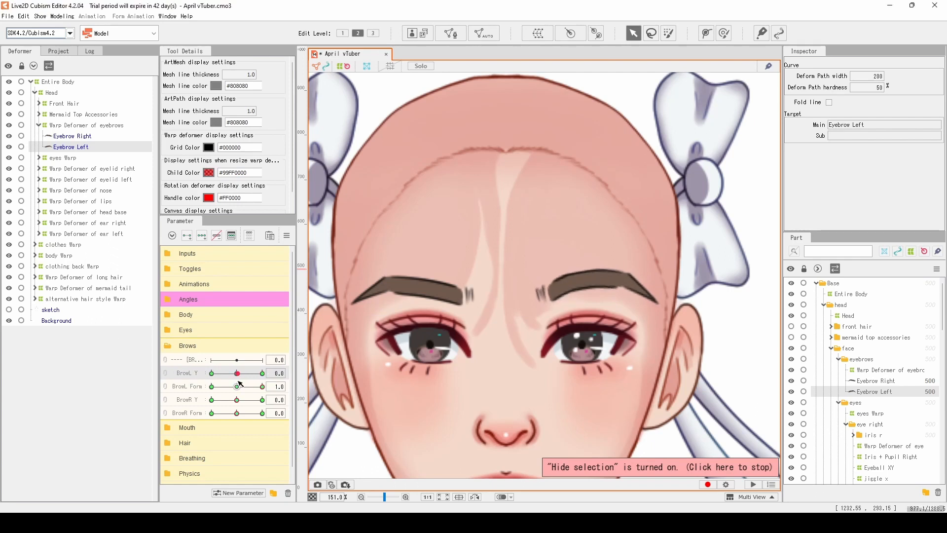
{"action": "scroll", "coordinate": [457, 350], "scroll_direction": "up", "scroll_amount": 3}
{"action": "key", "text": "ctrl+t"}
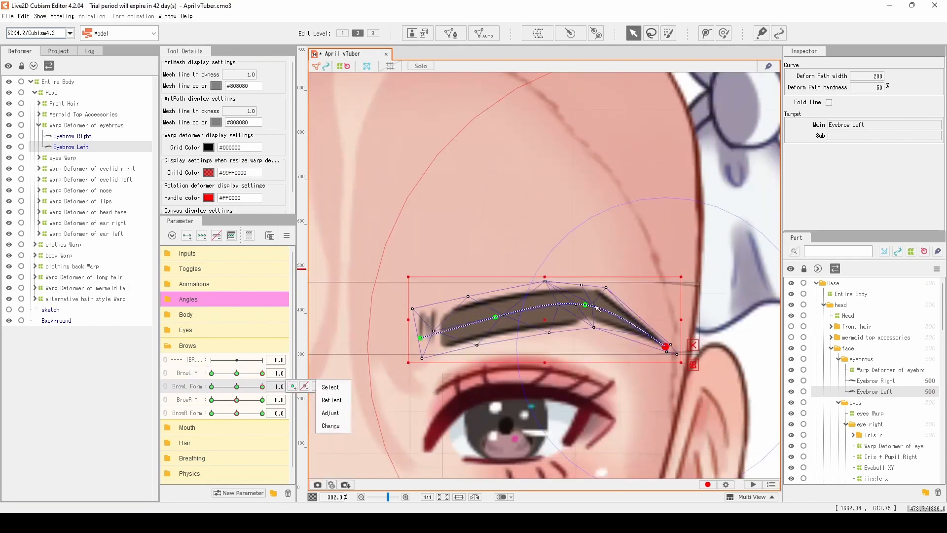
{"action": "scroll", "coordinate": [659, 314], "scroll_direction": "down", "scroll_amount": 2}
{"action": "left_click_drag", "start_coordinate": [659, 314], "coordinate": [689, 285]}
{"action": "key", "text": "ctrl+t"}
{"action": "mouse_move", "coordinate": [262, 373]}
{"action": "left_mouse_down"}
{"action": "mouse_move", "coordinate": [246, 375]}
{"action": "mouse_move", "coordinate": [262, 373]}
{"action": "left_mouse_up"}
{"action": "key", "text": "ctrl+t"}
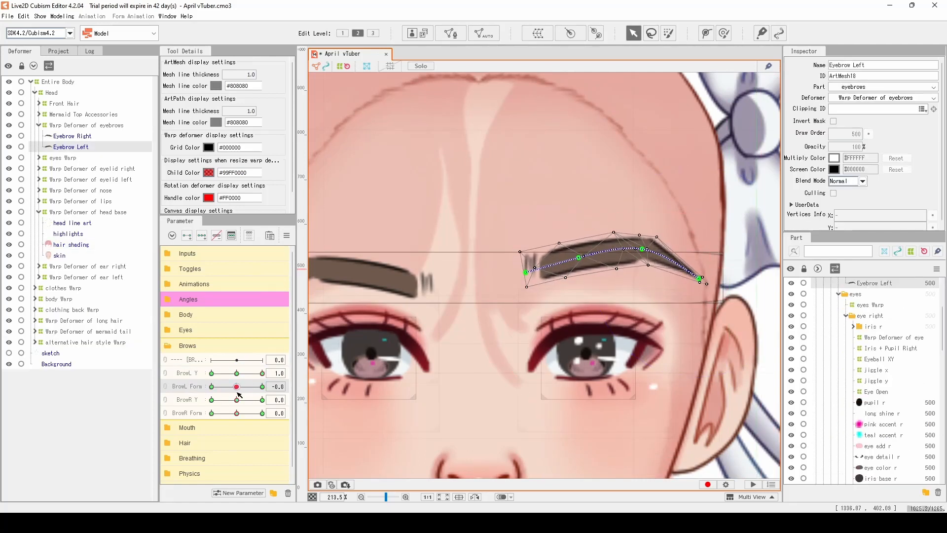
At BrowL Y 1.0 and BrowL Form -1.0, pull the left eyebrow's bend down and lift its inner end slightly
{"action": "left_click_drag", "start_coordinate": [642, 244], "coordinate": [643, 271]}
{"action": "left_click_drag", "start_coordinate": [526, 267], "coordinate": [527, 261]}
{"action": "key", "text": "ctrl+t"}
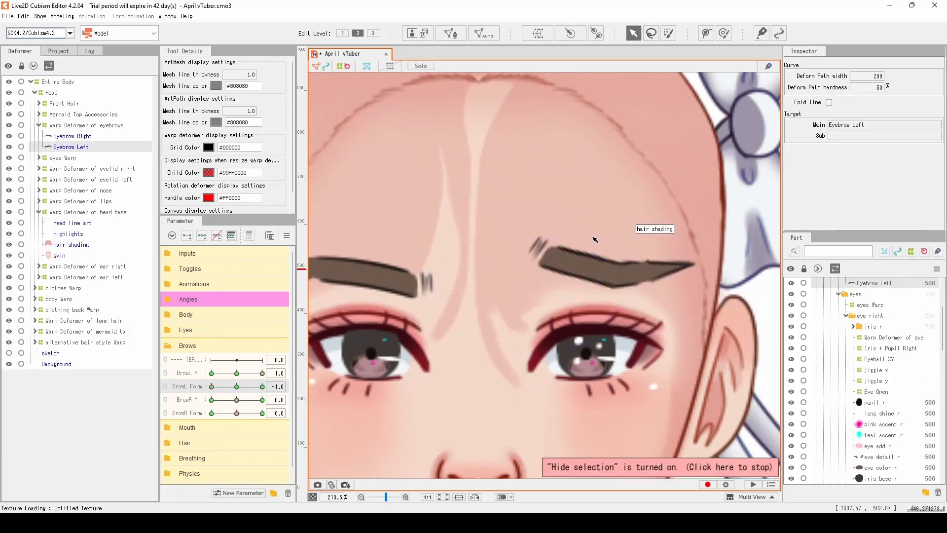
{"action": "key", "text": "ctrl+t"}
Even out the left eyebrow into a flatter line at BrowL Form -1.0 with BrowL Y at 1.0
{"action": "mouse_move", "coordinate": [211, 387]}
{"action": "left_mouse_down"}
{"action": "mouse_move", "coordinate": [231, 393]}
{"action": "mouse_move", "coordinate": [213, 390]}
{"action": "left_mouse_up"}
{"action": "scroll", "coordinate": [644, 225], "scroll_direction": "up", "scroll_amount": 2}
{"action": "left_click", "coordinate": [579, 361]}
{"action": "scroll", "coordinate": [581, 335], "scroll_direction": "down", "scroll_amount": 2}
{"action": "left_click", "coordinate": [578, 313]}
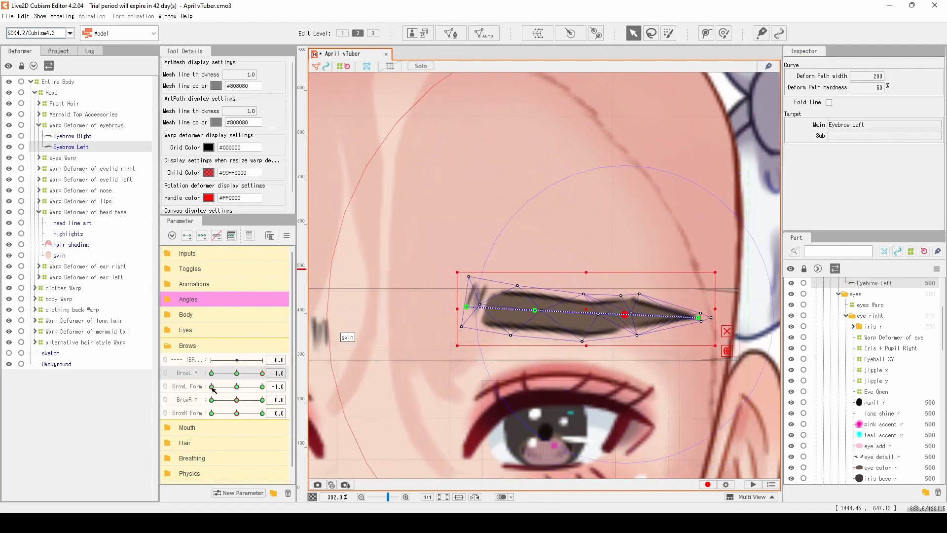
Fine-tune a vertex near the flattened left eyebrow's bend and save the model
{"action": "mouse_move", "coordinate": [262, 373]}
{"action": "left_mouse_down"}
{"action": "mouse_move", "coordinate": [239, 374]}
{"action": "mouse_move", "coordinate": [262, 373]}
{"action": "left_mouse_up"}
{"action": "scroll", "coordinate": [591, 274], "scroll_direction": "up", "scroll_amount": 8}
{"action": "left_click_drag", "start_coordinate": [562, 353], "coordinate": [588, 354]}
{"action": "scroll", "coordinate": [542, 261], "scroll_direction": "down", "scroll_amount": 10}
{"action": "key", "text": "ctrl+s"}
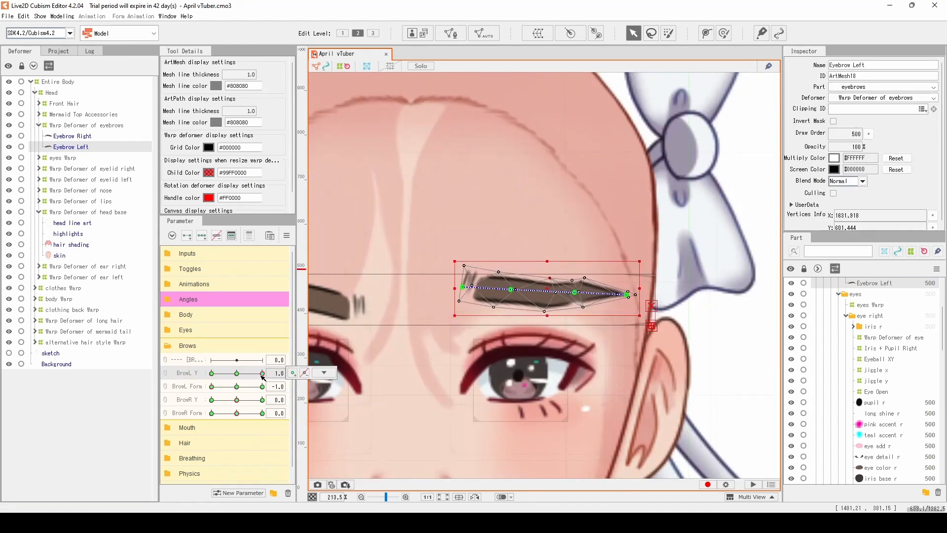
Fine-tune the left eyebrow's inner end with BrowL Y at 1.0 and BrowL Form at -1.0
{"action": "key", "text": "ctrl+t"}
{"action": "scroll", "coordinate": [503, 380], "scroll_direction": "up", "scroll_amount": 2}
{"action": "mouse_move", "coordinate": [262, 373]}
{"action": "left_mouse_down"}
{"action": "mouse_move", "coordinate": [239, 373]}
{"action": "mouse_move", "coordinate": [262, 374]}
{"action": "left_mouse_up"}
{"action": "key", "text": "ctrl+t"}
{"action": "scroll", "coordinate": [345, 400], "scroll_direction": "down", "scroll_amount": 2}
{"action": "scroll", "coordinate": [355, 341], "scroll_direction": "up", "scroll_amount": 6}
{"action": "left_click_drag", "start_coordinate": [451, 248], "coordinate": [429, 245]}
At BrowL Y -1.0 and BrowL Form -1.0, reshape the left eyebrow by moving points along its deform path
{"action": "left_click_drag", "start_coordinate": [262, 373], "coordinate": [211, 373]}
{"action": "scroll", "coordinate": [421, 326], "scroll_direction": "down", "scroll_amount": 3}
{"action": "left_click_drag", "start_coordinate": [425, 325], "coordinate": [444, 270]}
{"action": "left_click_drag", "start_coordinate": [212, 386], "coordinate": [262, 387]}
{"action": "scroll", "coordinate": [518, 295], "scroll_direction": "up", "scroll_amount": 2}
{"action": "left_click_drag", "start_coordinate": [403, 270], "coordinate": [496, 296]}
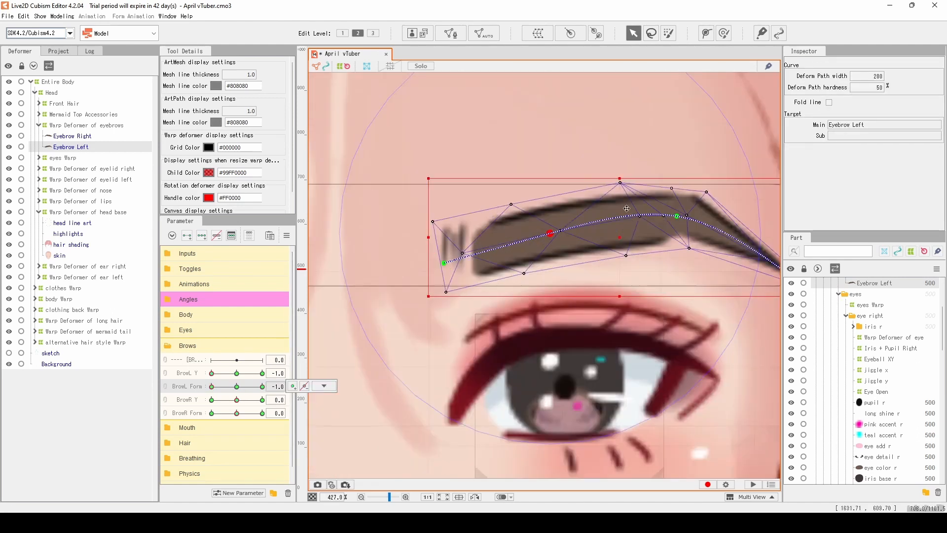
{"action": "left_click_drag", "start_coordinate": [760, 249], "coordinate": [719, 281]}
{"action": "scroll", "coordinate": [630, 233], "scroll_direction": "up", "scroll_amount": 2}
{"action": "left_click_drag", "start_coordinate": [567, 286], "coordinate": [567, 293]}
{"action": "scroll", "coordinate": [567, 293], "scroll_direction": "down", "scroll_amount": 4}
{"action": "key", "text": "ctrl+t"}
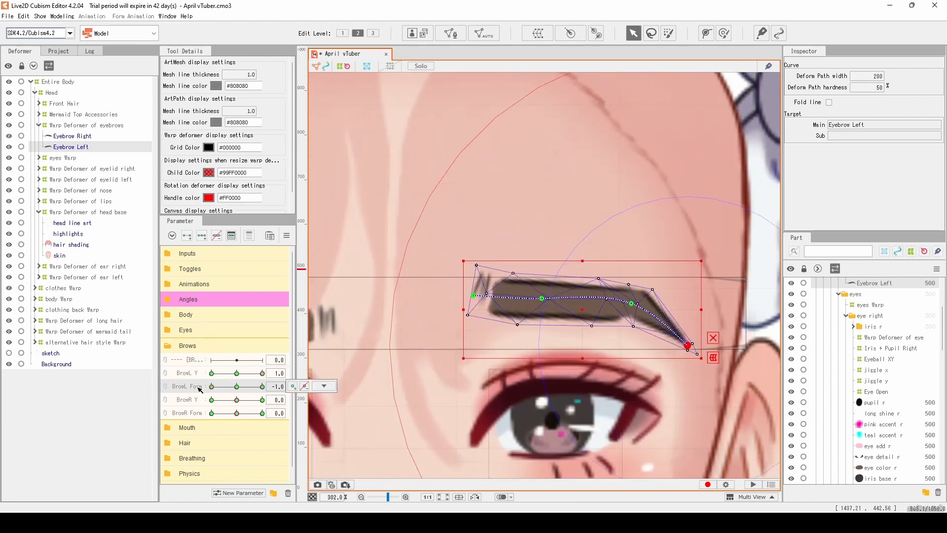
Preview the left eyebrow across BrowL Y and BrowL Form, and wrap it in a warp deformer named Eyebrow Left
{"action": "left_click_drag", "start_coordinate": [255, 380], "coordinate": [221, 413]}
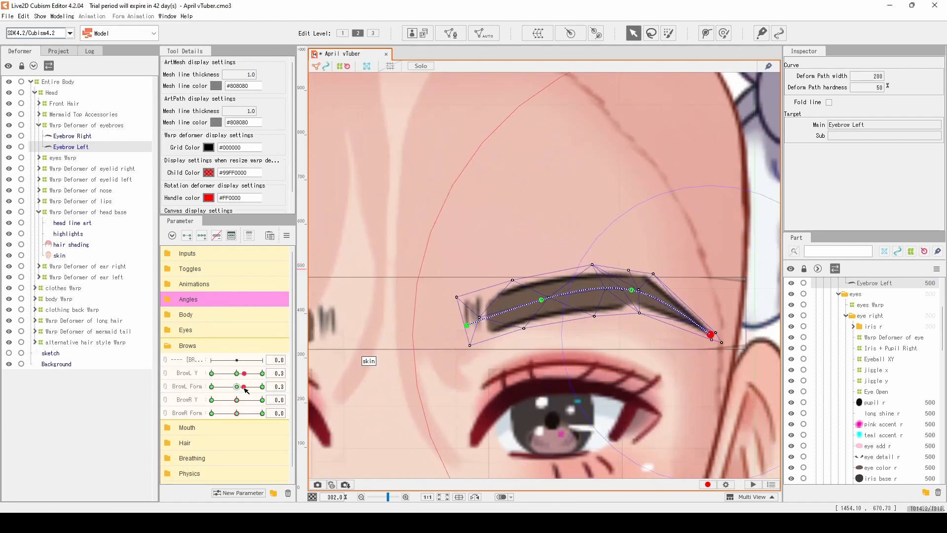
{"action": "left_click", "coordinate": [100, 146]}
{"action": "left_click", "coordinate": [537, 33]}
{"action": "type", "text": "Eyebrow Left"}
{"action": "left_click", "coordinate": [481, 351]}
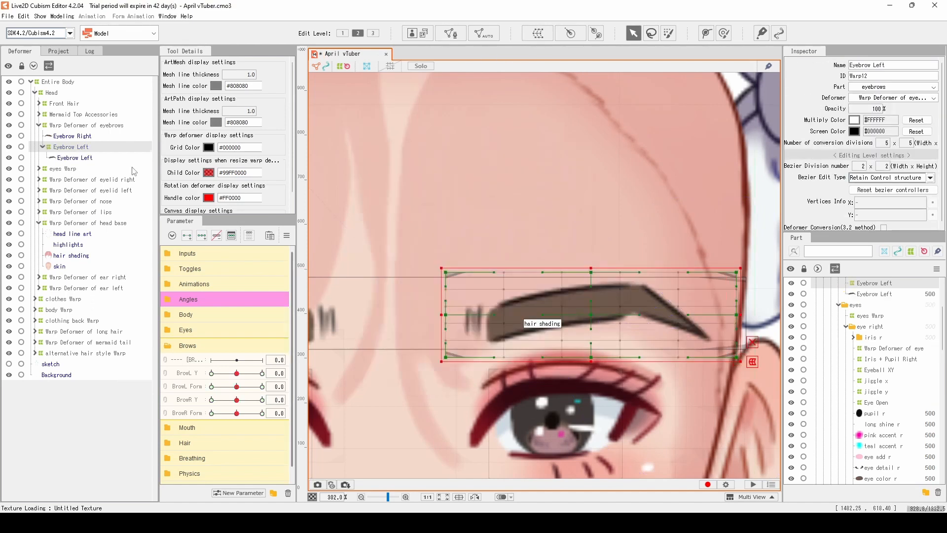
Duplicate the Eyebrow Left deformer with its mesh and delete the original Eyebrow Right mesh
{"action": "key", "text": "ctrl+c"}
{"action": "key", "text": "ctrl+v"}
{"action": "left_click", "coordinate": [89, 169]}
{"action": "key", "text": "ctrl+c"}
{"action": "key", "text": "ctrl+v"}
{"action": "left_click", "coordinate": [117, 137]}
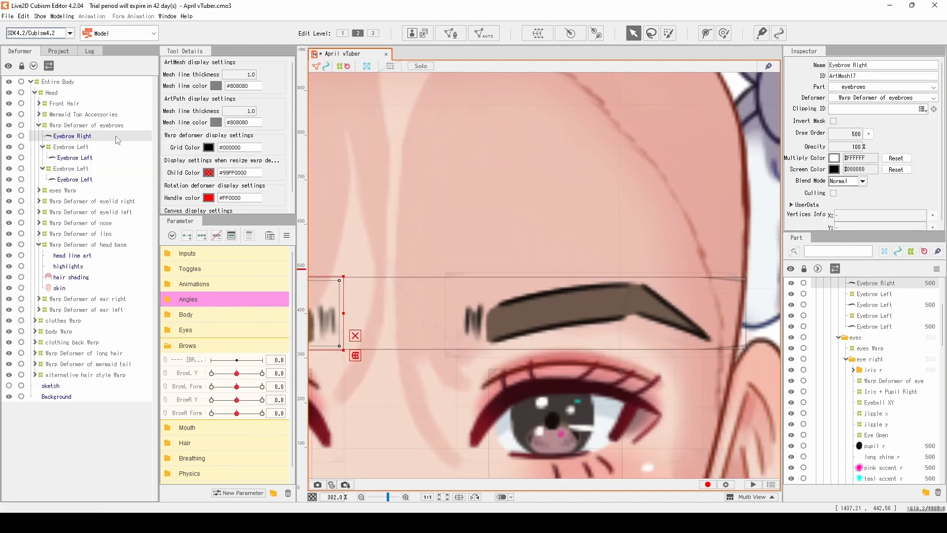
{"action": "scroll", "coordinate": [822, 364], "scroll_direction": "up", "scroll_amount": 2}
{"action": "key", "text": "Delete"}
Mirror the duplicated eyebrow and its deformer over the right eye and name both Eyebrow Right
{"action": "left_click", "coordinate": [875, 364]}
{"action": "left_click", "coordinate": [876, 372], "text": "shift"}
{"action": "scroll", "coordinate": [620, 420], "scroll_direction": "down", "scroll_amount": 2}
{"action": "right_click", "coordinate": [630, 338]}
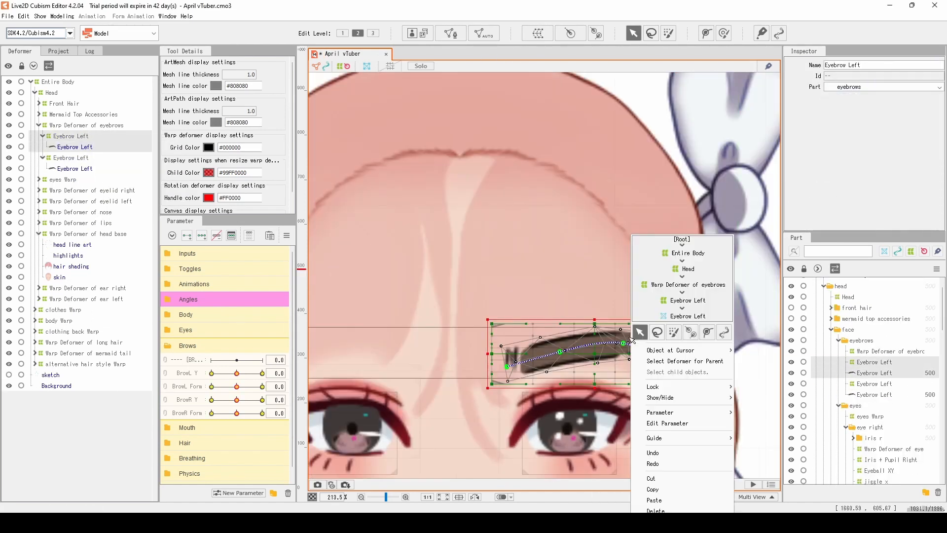
{"action": "scroll", "coordinate": [567, 332], "scroll_direction": "down", "scroll_amount": 4}
{"action": "right_click", "coordinate": [567, 332]}
{"action": "scroll", "coordinate": [567, 332], "scroll_direction": "up", "scroll_amount": 3}
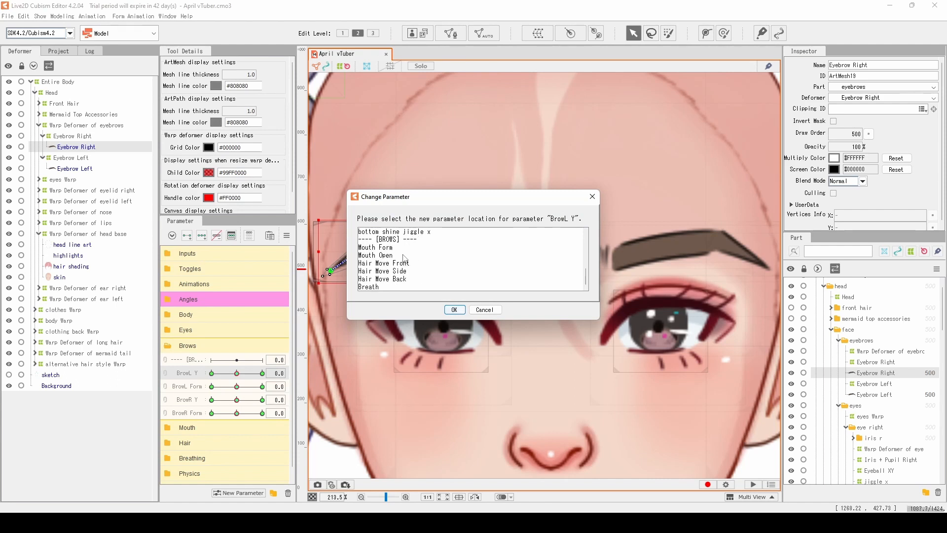
Try to transfer the Eyebrow Right mesh's BrowL Y keys to a right-brow parameter
{"action": "left_click", "coordinate": [485, 309]}
{"action": "right_click", "coordinate": [190, 361]}
{"action": "left_click", "coordinate": [208, 367]}
{"action": "left_click", "coordinate": [494, 338]}
{"action": "right_click", "coordinate": [176, 400]}
{"action": "left_click", "coordinate": [197, 406]}
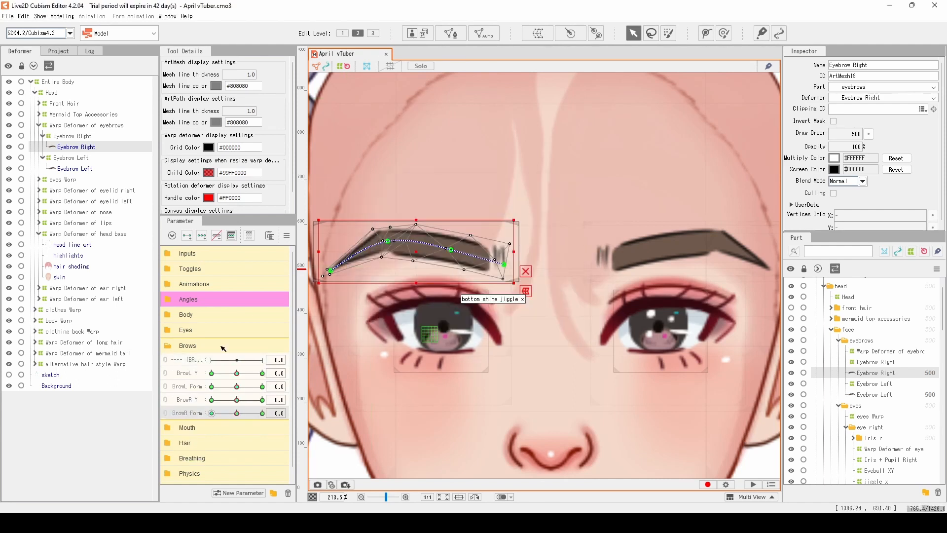
{"action": "right_click", "coordinate": [189, 374]}
{"action": "left_click", "coordinate": [208, 379]}
{"action": "left_click", "coordinate": [485, 310]}
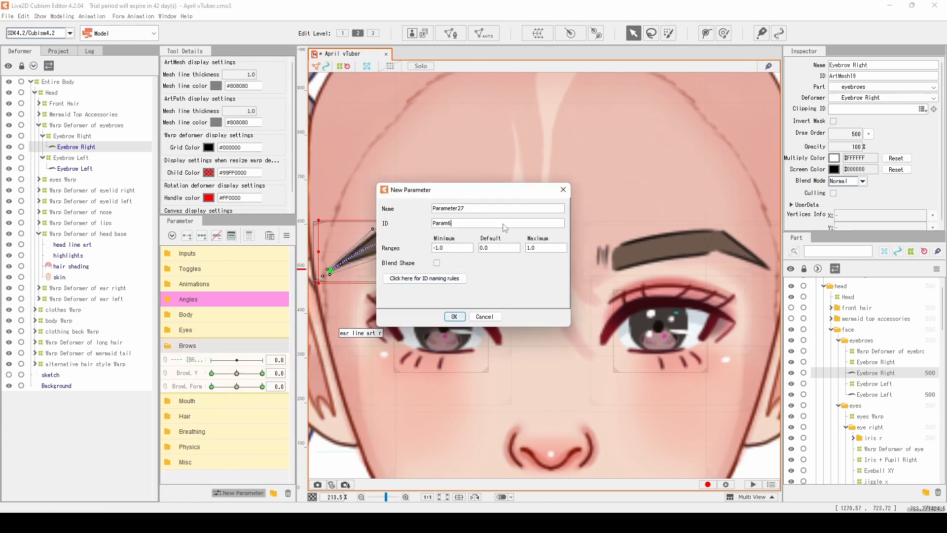
Create a new right-brow parameter ranging from -1.0 to 1.0 with a default of 0.0
{"action": "left_click", "coordinate": [454, 317]}
{"action": "right_click", "coordinate": [189, 395]}
{"action": "left_click", "coordinate": [217, 413]}
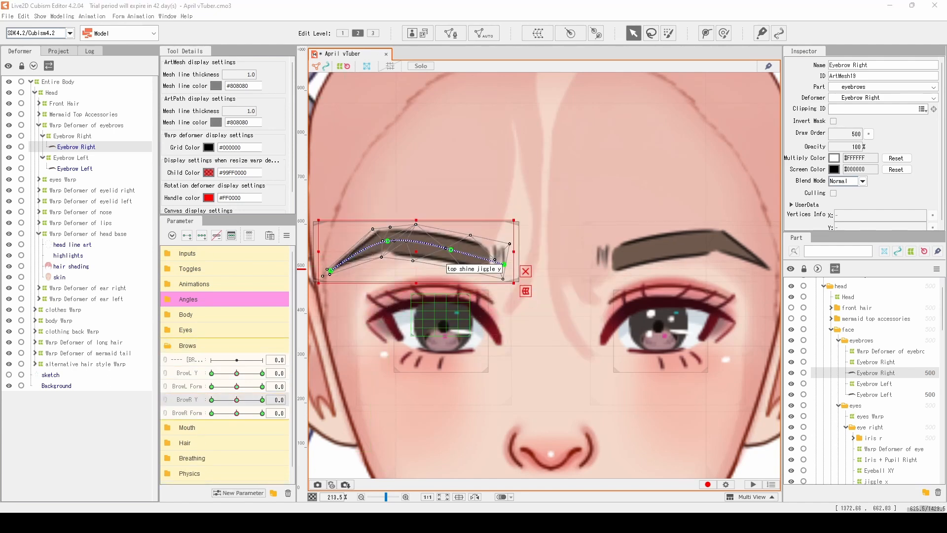
Move the top and bottom shine jiggle deformers with their shine layers directly after teal accent r in the eye right part
{"action": "left_click", "coordinate": [38, 179]}
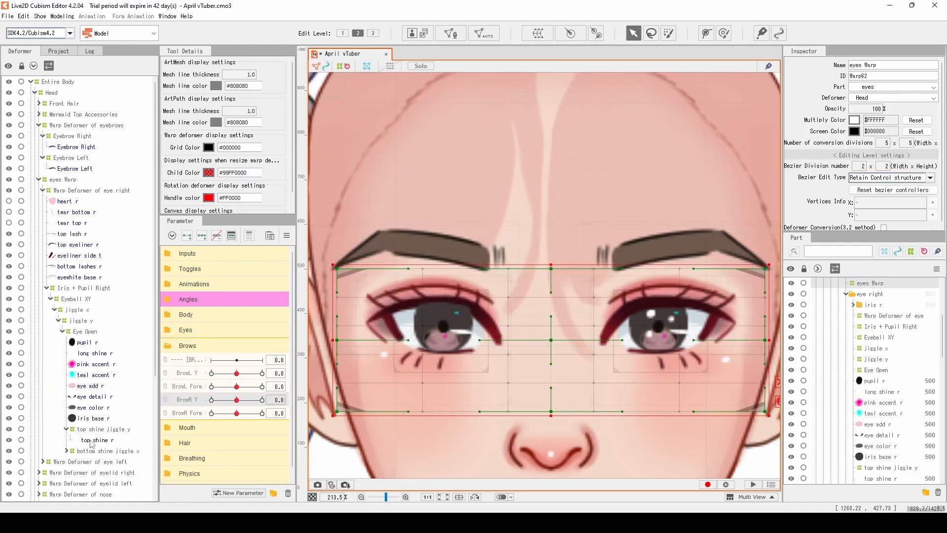
{"action": "left_click", "coordinate": [98, 440]}
{"action": "scroll", "coordinate": [881, 413], "scroll_direction": "down", "scroll_amount": 1}
{"action": "left_click", "coordinate": [882, 355]}
{"action": "left_click_drag", "start_coordinate": [882, 400], "coordinate": [885, 369]}
{"action": "left_click", "coordinate": [885, 410]}
{"action": "left_click", "coordinate": [885, 421], "text": "shift"}
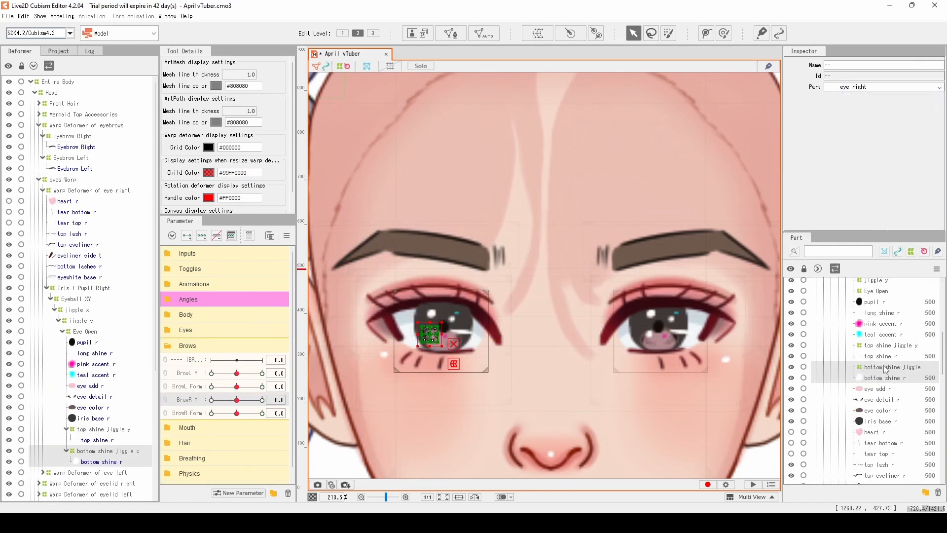
{"action": "left_click", "coordinate": [39, 179]}
Select the Eyebrow Right mesh and try to change the parameter its BrowL Y keys belong to
{"action": "left_click", "coordinate": [69, 148]}
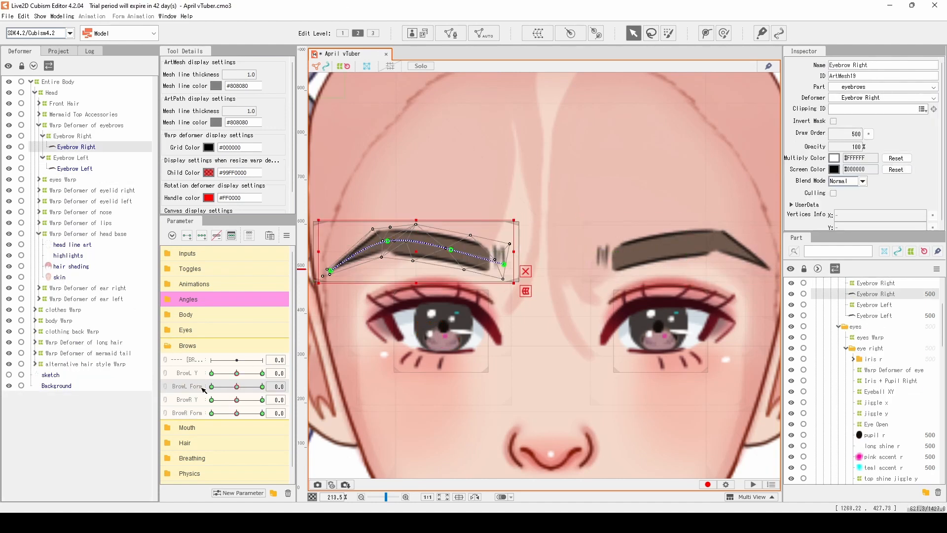
{"action": "right_click", "coordinate": [212, 373]}
{"action": "left_click", "coordinate": [232, 387]}
{"action": "left_click", "coordinate": [397, 240]}
{"action": "left_click", "coordinate": [454, 309]}
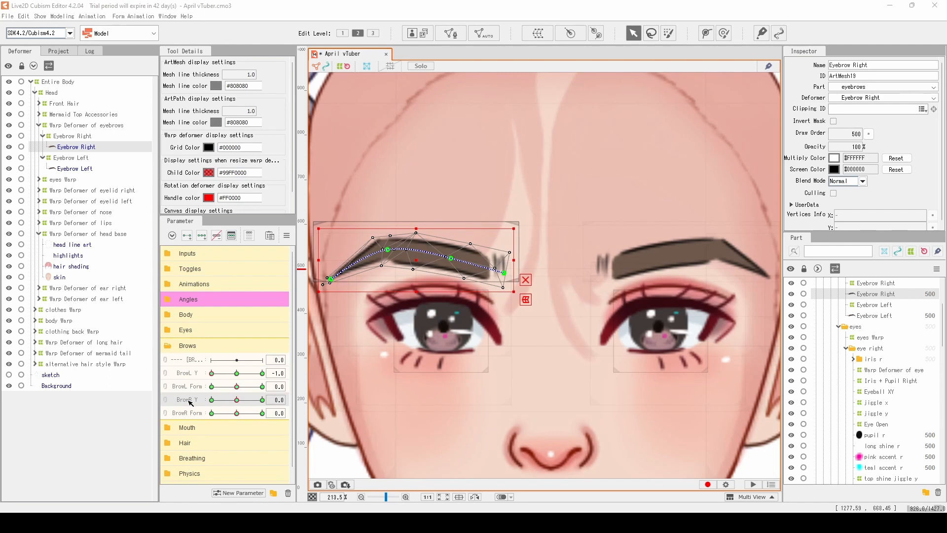
With both eyebrow meshes selected at BrowL Y 1.0, look for a new parameter location for their BrowL Y keys and cancel
{"action": "left_click", "coordinate": [262, 373]}
{"action": "left_click", "coordinate": [325, 373]}
{"action": "scroll", "coordinate": [418, 269], "scroll_direction": "down", "scroll_amount": 8}
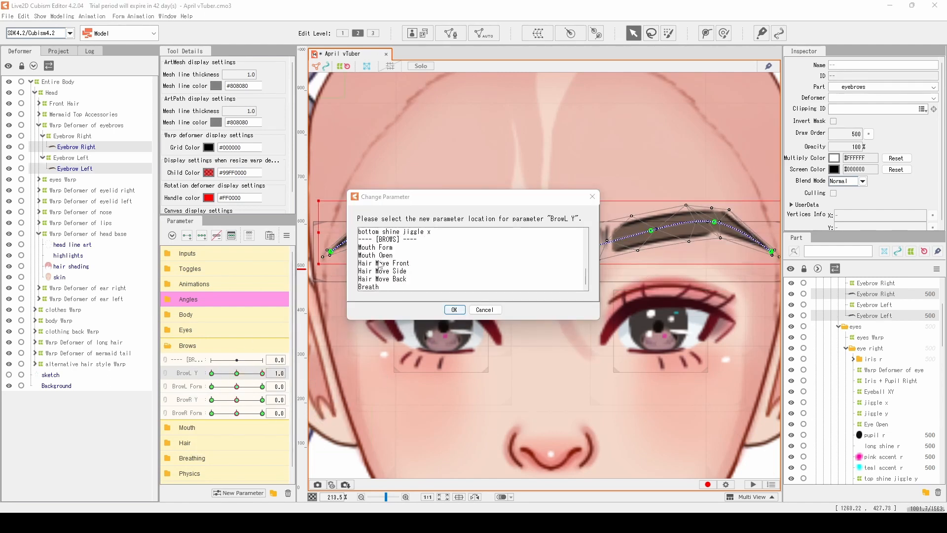
{"action": "left_click", "coordinate": [481, 310]}
Rename the BrowR Y parameter to "---- [BROWS] ----" and back to BrowR Y
{"action": "double_click", "coordinate": [188, 400]}
{"action": "type", "text": "---- [BROWS] ----"}
{"action": "left_click", "coordinate": [454, 317]}
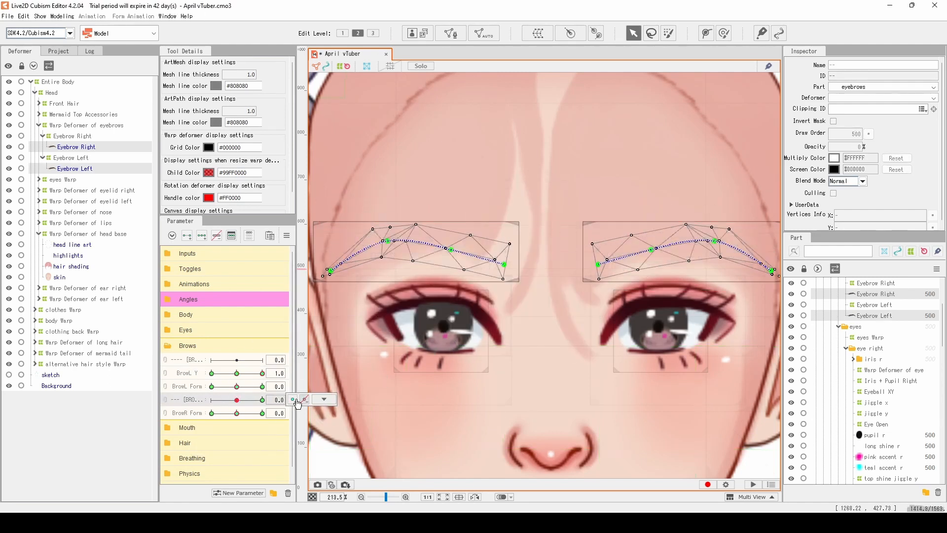
{"action": "double_click", "coordinate": [187, 399]}
{"action": "type", "text": "BrowR Y"}
{"action": "left_click", "coordinate": [454, 317]}
Try to add three keys for the selected eyebrows and reassign their BrowL Y keys at value 0.0
{"action": "left_click", "coordinate": [202, 236]}
{"action": "left_click", "coordinate": [474, 288]}
{"action": "left_click", "coordinate": [237, 373]}
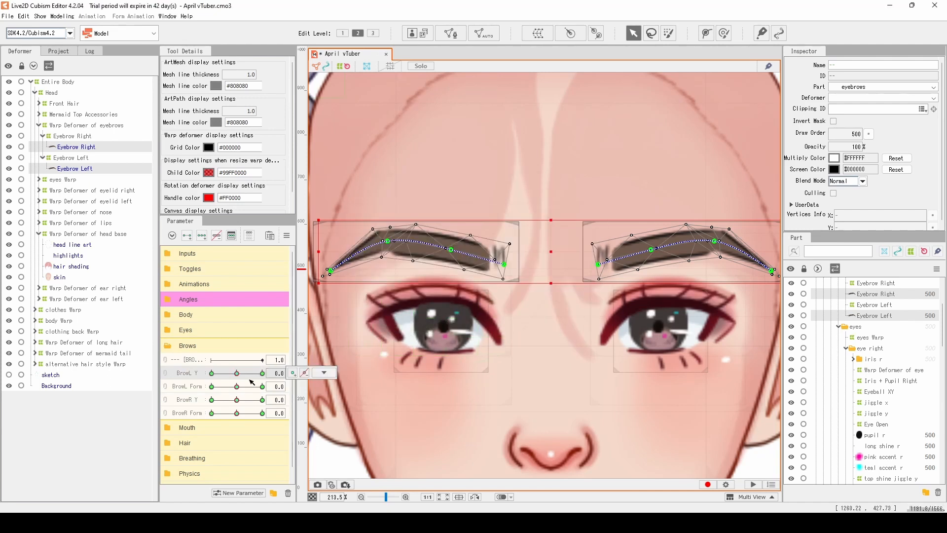
{"action": "left_click", "coordinate": [325, 373]}
{"action": "left_click", "coordinate": [489, 310]}
Create a brow heading parameter named "---- [BROWS] ----" with ID Param6 and a range of -1.0 to 1.0
{"action": "left_click", "coordinate": [99, 147]}
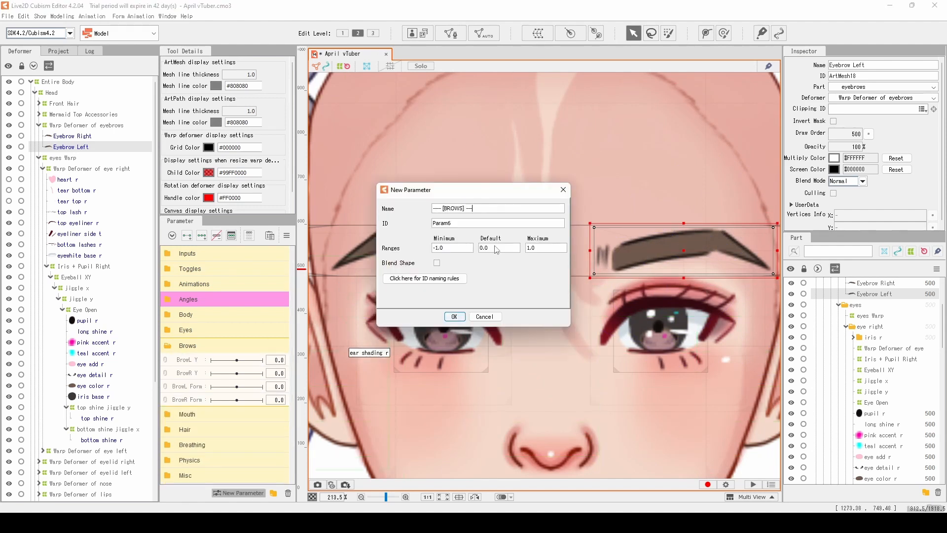
{"action": "left_click", "coordinate": [454, 316]}
{"action": "left_click", "coordinate": [218, 360]}
Reorder the eye right part so the top and bottom shine jiggle deformers and their shine layers follow teal accent r
{"action": "scroll", "coordinate": [876, 375], "scroll_direction": "down", "scroll_amount": 2}
{"action": "left_click", "coordinate": [869, 286]}
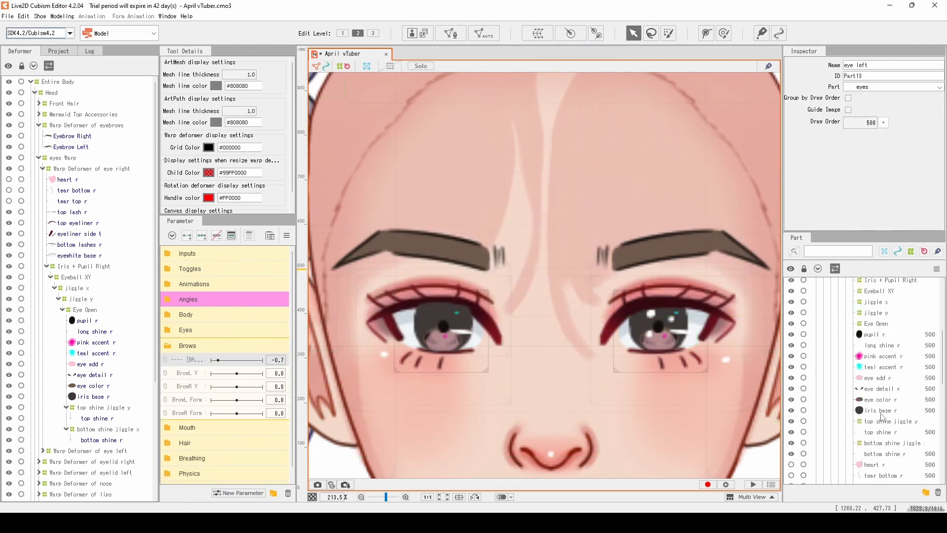
{"action": "scroll", "coordinate": [876, 375], "scroll_direction": "up", "scroll_amount": 1}
{"action": "left_click", "coordinate": [876, 352]}
Try to add three keys on the four brow parameters with the top shine jiggle y deformer selected
{"action": "left_click", "coordinate": [438, 367]}
{"action": "left_click", "coordinate": [202, 235]}
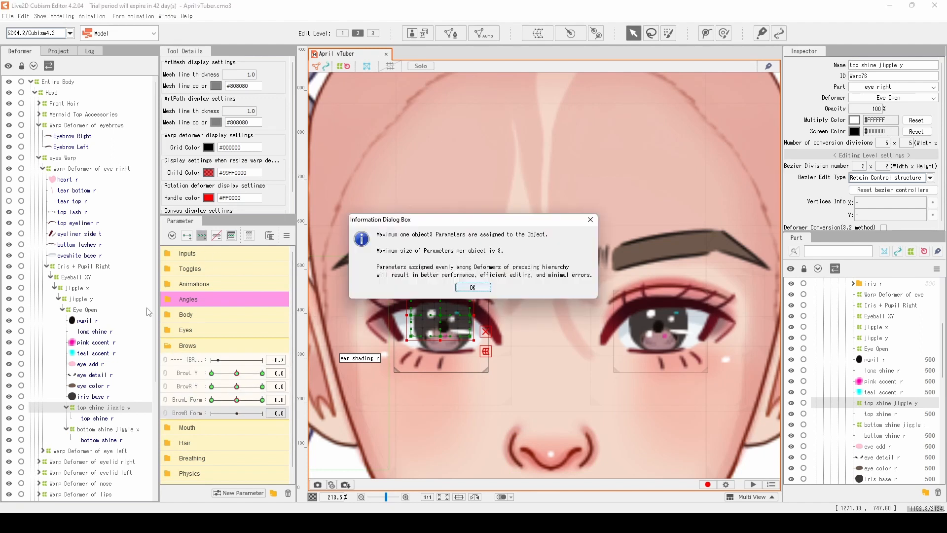
{"action": "left_click", "coordinate": [472, 287]}
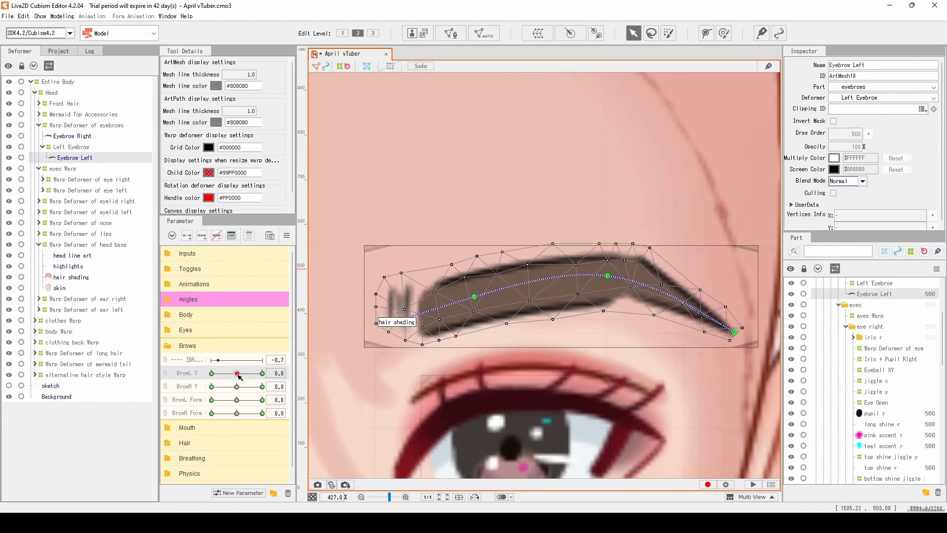
Reshape the left eyebrow into a lower, flatter line along its deform path at BrowL Y -1.0 and BrowR Y -1.0
{"action": "left_click", "coordinate": [608, 275]}
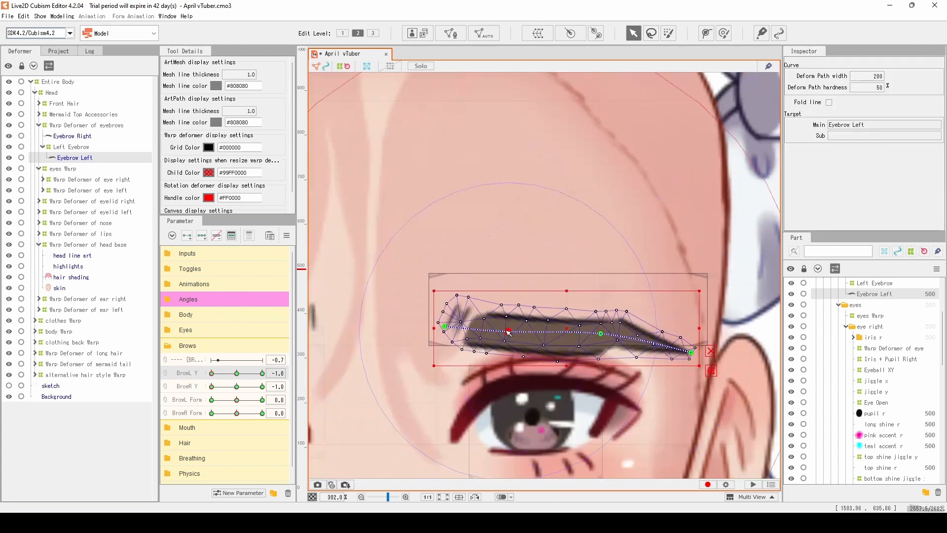
{"action": "left_click", "coordinate": [601, 333]}
{"action": "left_click_drag", "start_coordinate": [212, 373], "coordinate": [238, 375]}
{"action": "left_click", "coordinate": [444, 320]}
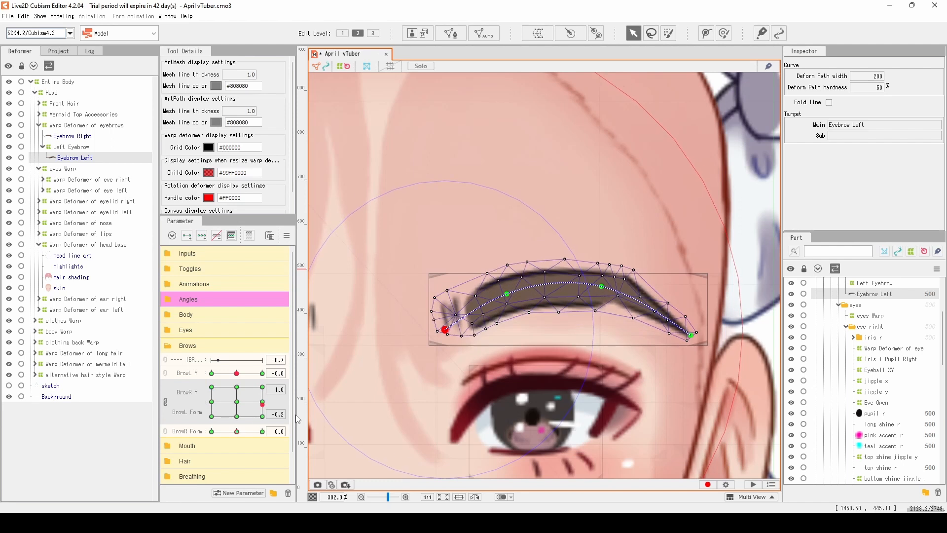
Sweep BrowL Y, BrowL Form and BrowR Y to examine how the left eyebrow deforms
{"action": "left_click_drag", "start_coordinate": [237, 388], "coordinate": [214, 409]}
{"action": "left_click_drag", "start_coordinate": [211, 387], "coordinate": [237, 373]}
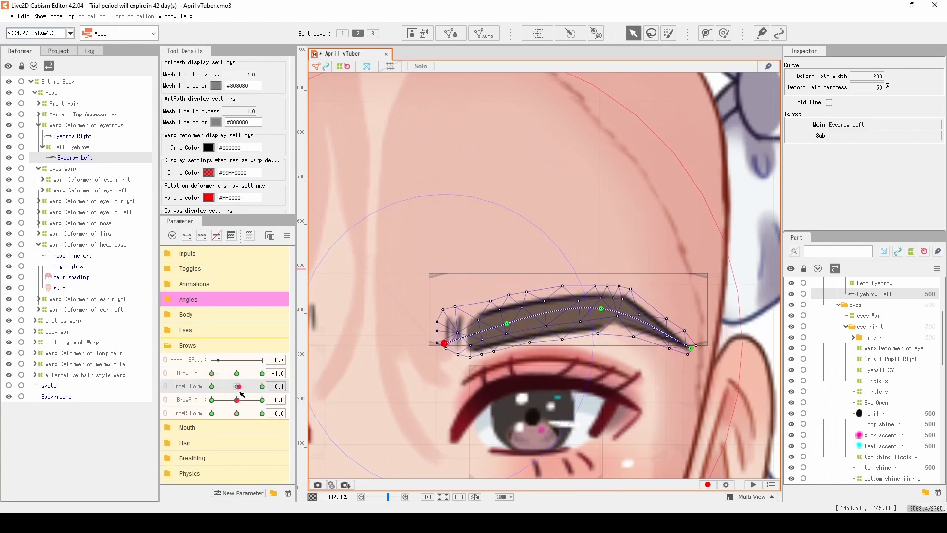
{"action": "left_click_drag", "start_coordinate": [237, 399], "coordinate": [209, 399]}
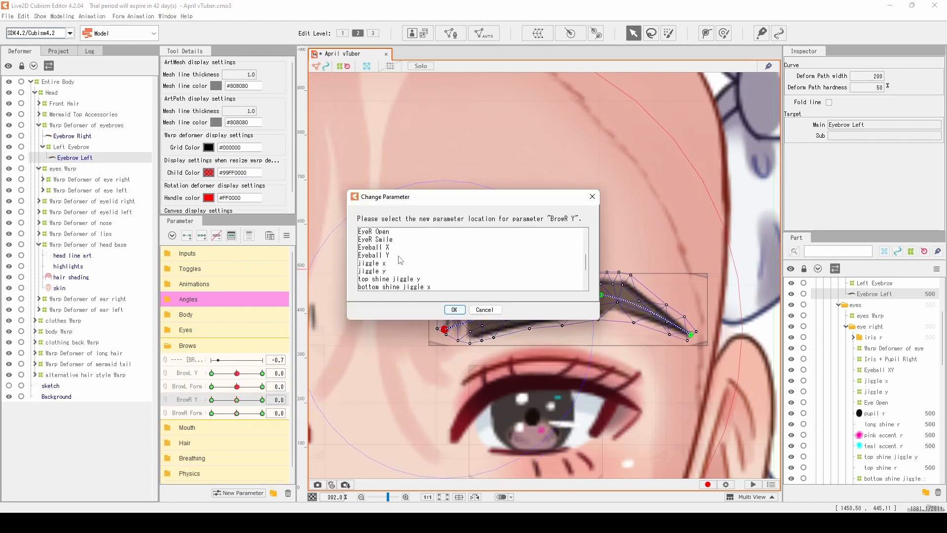
{"action": "left_click_drag", "start_coordinate": [194, 399], "coordinate": [194, 387]}
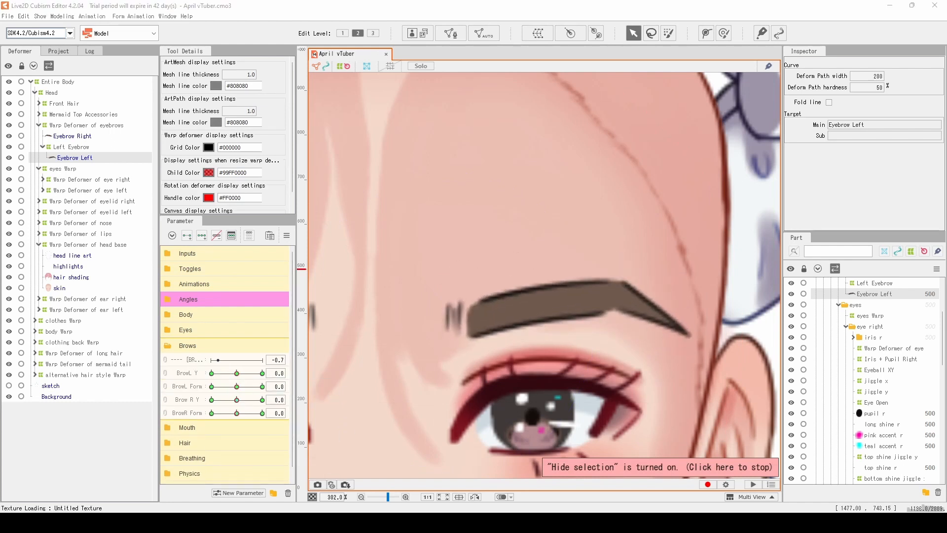
Duplicate the Left Eyebrow deformer together with its Eyebrow Left mesh
{"action": "double_click", "coordinate": [79, 146]}
{"action": "double_click", "coordinate": [78, 147]}
{"action": "left_click", "coordinate": [102, 158], "text": "ctrl"}
{"action": "key", "text": "ctrl+c"}
{"action": "key", "text": "ctrl+v"}
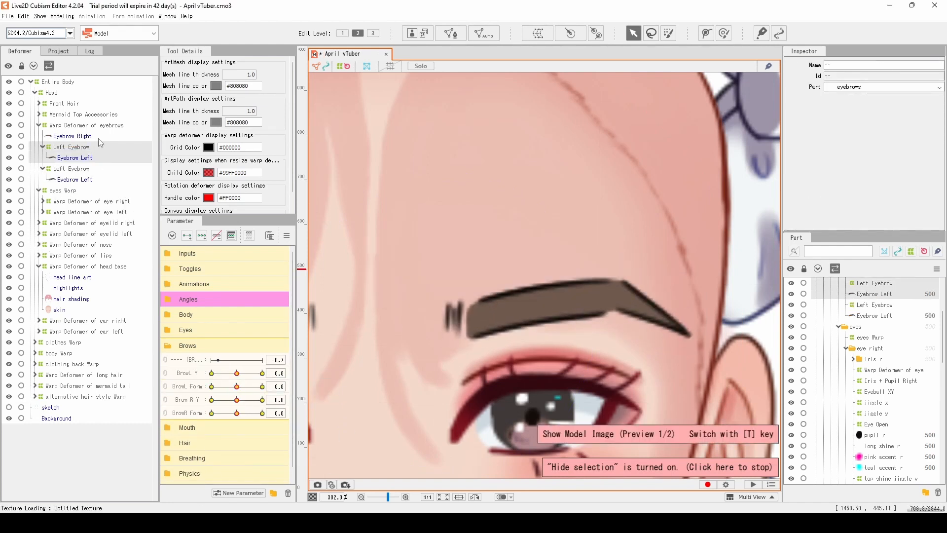
Replace the original right eyebrow with the mirrored copy, naming its deformer Right Eyebrow and its mesh Eyebrow Right
{"action": "left_click", "coordinate": [97, 136]}
{"action": "key", "text": "Delete"}
{"action": "left_click", "coordinate": [874, 333]}
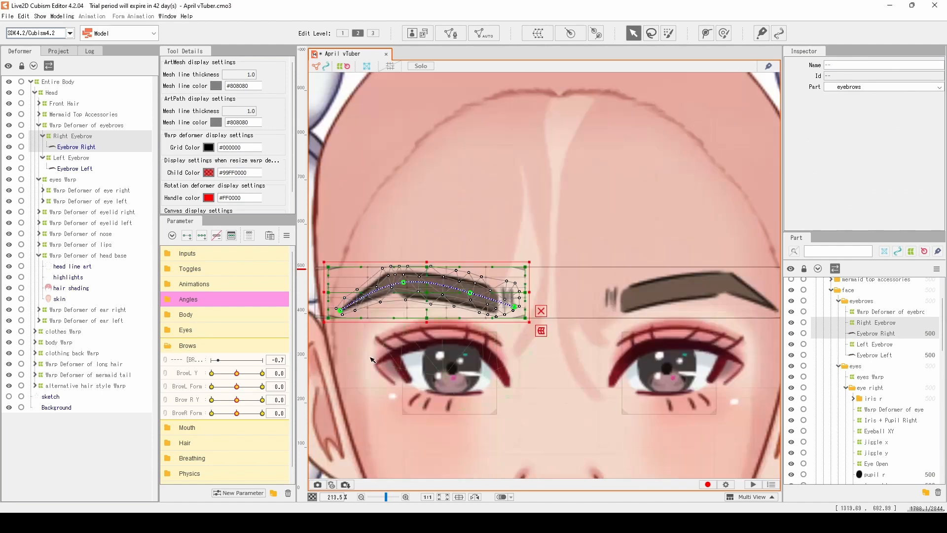
Try to reassign the brow keys of the Right Eyebrow deformer and mesh, and cancel the parameter change
{"action": "left_click", "coordinate": [165, 388]}
{"action": "left_click", "coordinate": [237, 373]}
{"action": "left_click", "coordinate": [237, 386]}
{"action": "left_click", "coordinate": [323, 373]}
{"action": "left_click", "coordinate": [327, 413]}
{"action": "left_click", "coordinate": [484, 309]}
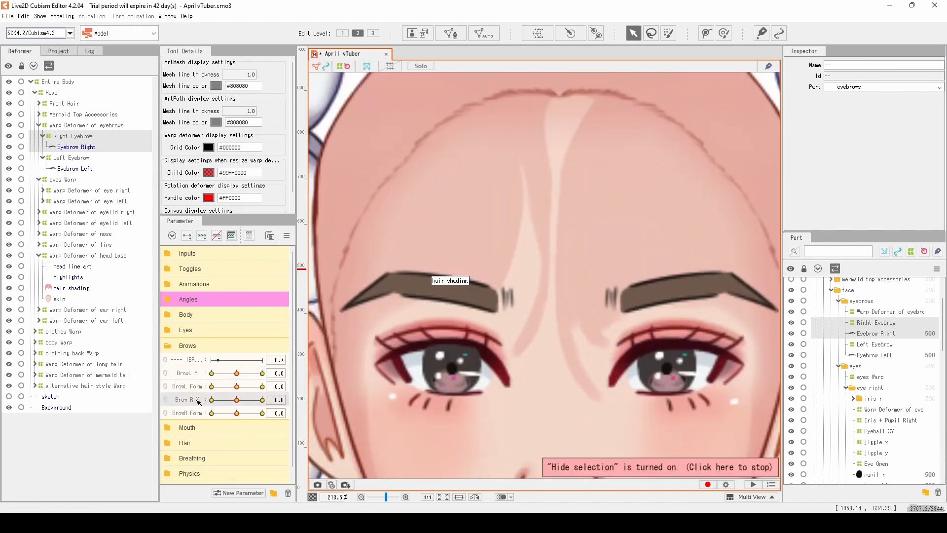
Try to move the selected right eyebrow objects' Brow R Y keys to another parameter and set BrowR Form to -1.0
{"action": "left_click", "coordinate": [335, 410]}
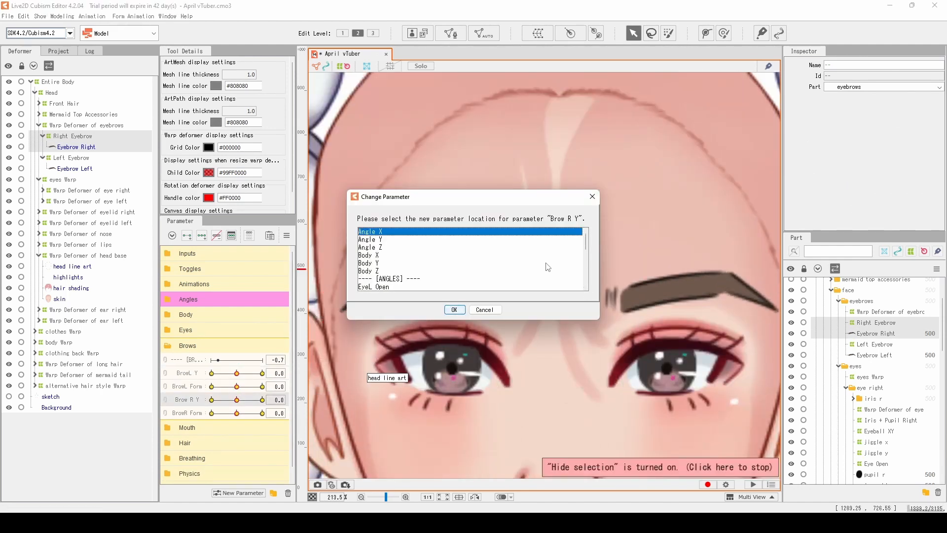
{"action": "left_click", "coordinate": [455, 309]}
{"action": "left_click", "coordinate": [471, 288]}
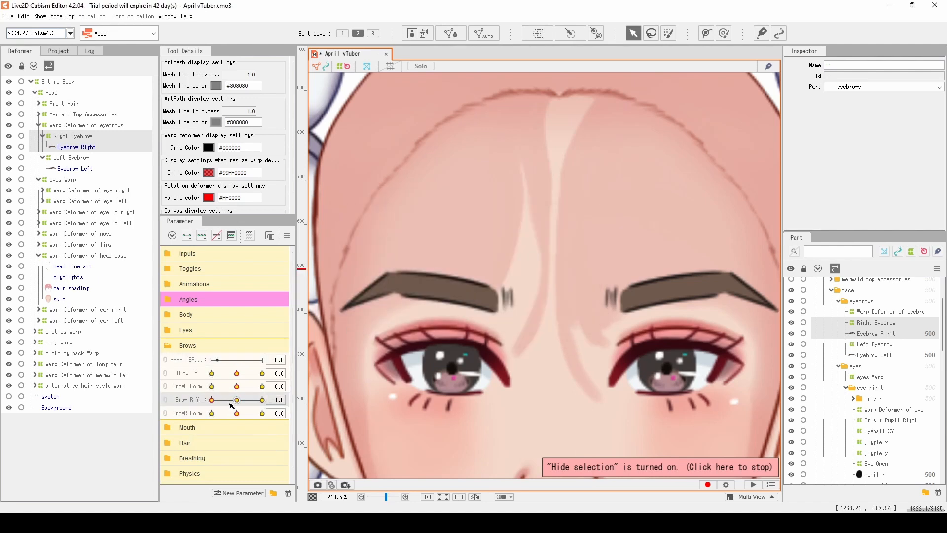
{"action": "left_click", "coordinate": [324, 400]}
{"action": "left_click_drag", "start_coordinate": [234, 402], "coordinate": [214, 413]}
{"action": "left_click", "coordinate": [211, 413]}
Transfer the Eyebrow Right mesh's BrowL Y keys to Brow R Y and its BrowL Form keys to BrowR Form
{"action": "left_click", "coordinate": [92, 145]}
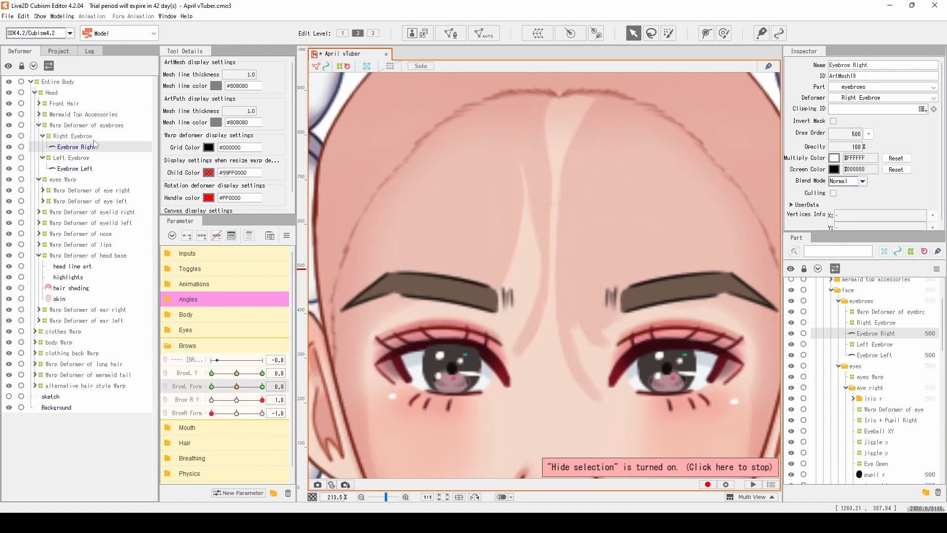
{"action": "left_click", "coordinate": [211, 399]}
{"action": "left_click", "coordinate": [323, 373]}
{"action": "left_click", "coordinate": [423, 271]}
{"action": "left_click", "coordinate": [454, 309]}
{"action": "left_click", "coordinate": [324, 387]}
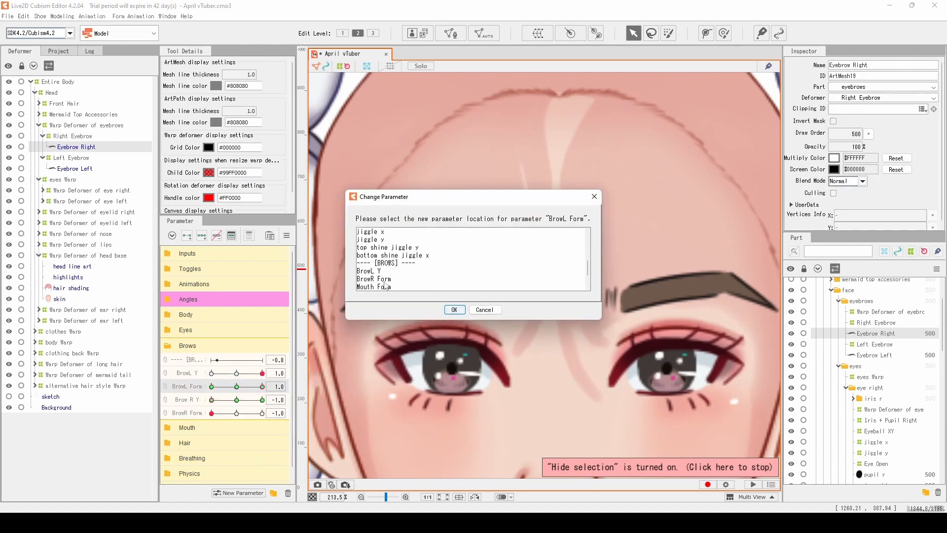
{"action": "left_click", "coordinate": [454, 309]}
Compare the keys of both eyebrow meshes and delete the Right Eyebrow deformer with its mesh
{"action": "left_click", "coordinate": [74, 168]}
{"action": "left_click", "coordinate": [76, 147]}
{"action": "left_click", "coordinate": [165, 399]}
{"action": "right_click", "coordinate": [105, 136]}
{"action": "left_click", "coordinate": [130, 143]}
{"action": "key", "text": "Delete"}
{"action": "left_click", "coordinate": [75, 147]}
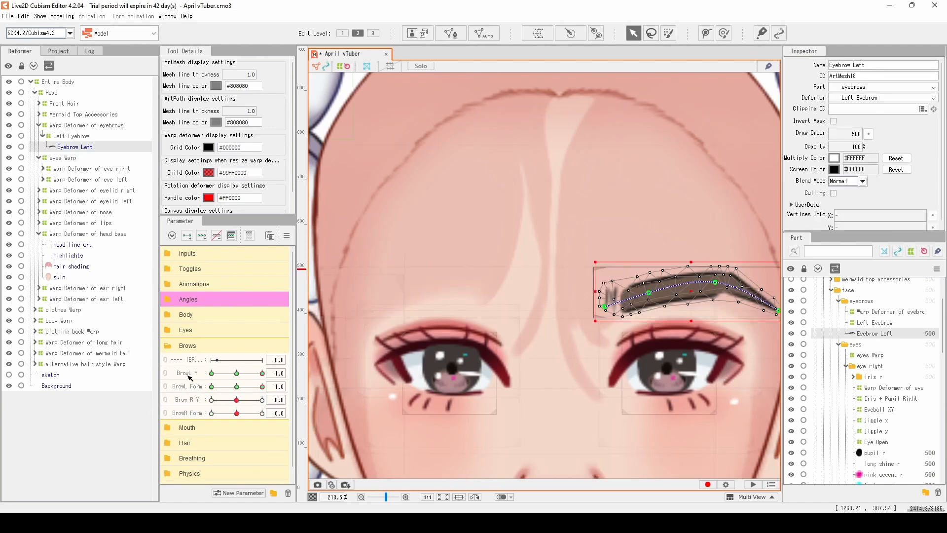
Undo the right eyebrow changes back to the point just after the Left Eyebrow deformer was duplicated
{"action": "key", "text": "ctrl+z"}
{"action": "key", "text": "ctrl+z"}
{"action": "key", "text": "ctrl+z"}
{"action": "key", "text": "ctrl+z"}
{"action": "key", "text": "ctrl+z"}
{"action": "key", "text": "ctrl+z"}
{"action": "key", "text": "ctrl+z"}
{"action": "key", "text": "ctrl+z"}
{"action": "key", "text": "ctrl+z"}
{"action": "key", "text": "ctrl+z"}
{"action": "key", "text": "ctrl+z"}
{"action": "key", "text": "ctrl+z"}
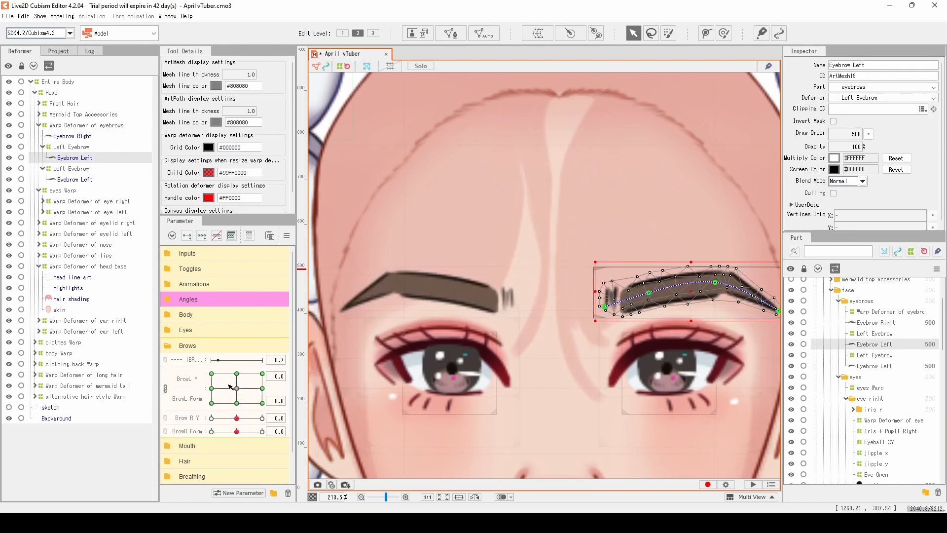
Delete the original Eyebrow Right mesh and flip the duplicated left eyebrow with its deformer onto the right eyebrow's place
{"action": "left_click", "coordinate": [80, 137]}
{"action": "key", "text": "ctrl+z"}
{"action": "key", "text": "ctrl+z"}
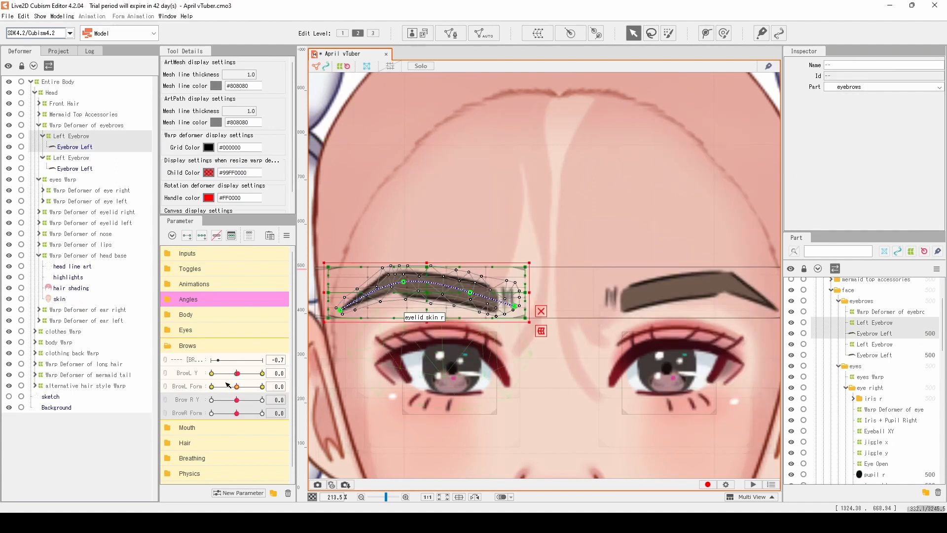
Rename the mirrored deformer to Right Eyebrow and its mesh to Eyebrow Right
{"action": "type", "text": "Right"}
{"action": "left_click", "coordinate": [74, 147]}
{"action": "left_click_drag", "start_coordinate": [855, 65], "coordinate": [852, 65]}
{"action": "type", "text": "Right"}
Reassign the Eyebrow Right mesh's BrowL Y and BrowL Form keys to Brow R Y and BrowR Form, resetting both left brow parameters to 0.0
{"action": "left_click", "coordinate": [262, 373]}
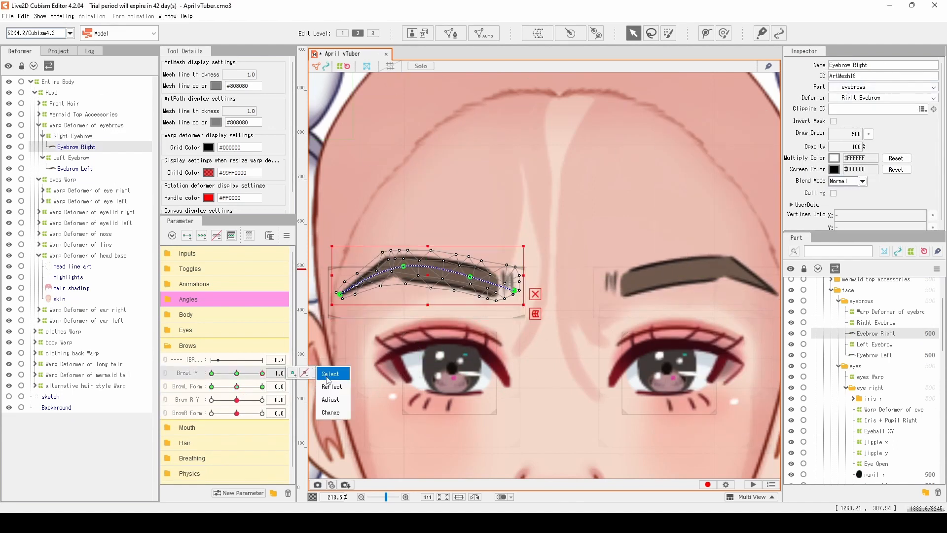
{"action": "left_click", "coordinate": [328, 412]}
{"action": "left_click", "coordinate": [262, 386]}
{"action": "key", "text": "ctrl+z"}
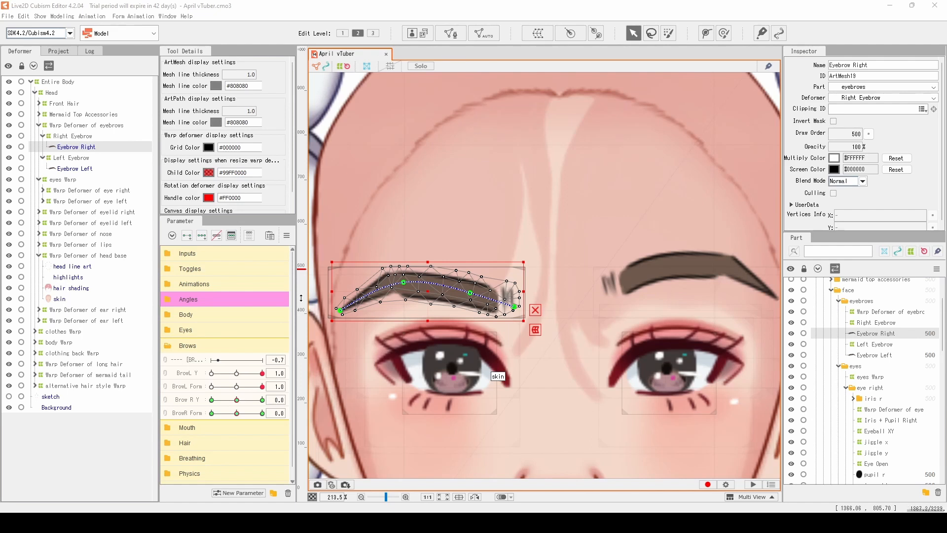
{"action": "left_click", "coordinate": [236, 373]}
{"action": "left_click", "coordinate": [236, 387]}
{"action": "key", "text": "ctrl+t"}
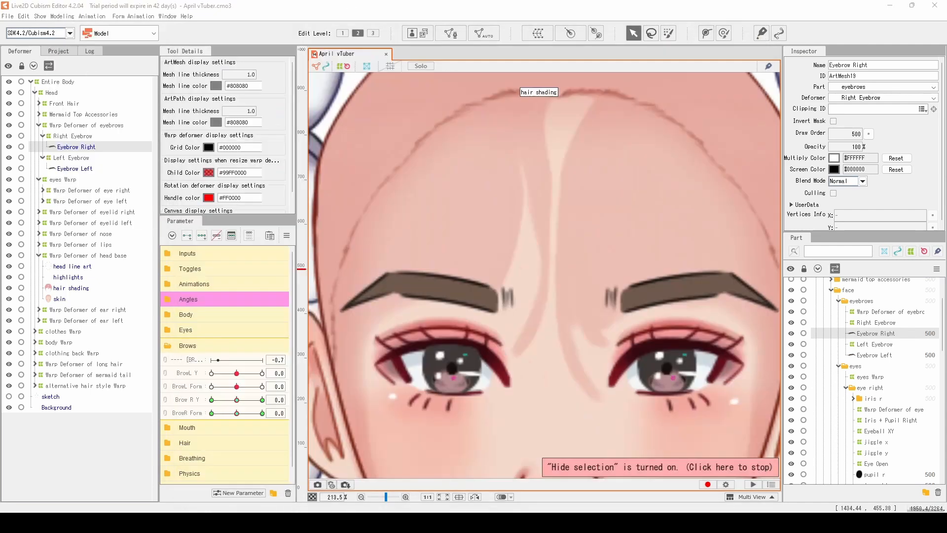
Apply the clipping ID ArtMesh222 to the right eye's meshes from pupil r to iris base r
{"action": "left_click", "coordinate": [90, 193]}
{"action": "double_click", "coordinate": [90, 192]}
{"action": "double_click", "coordinate": [84, 320]}
{"action": "left_click", "coordinate": [91, 418]}
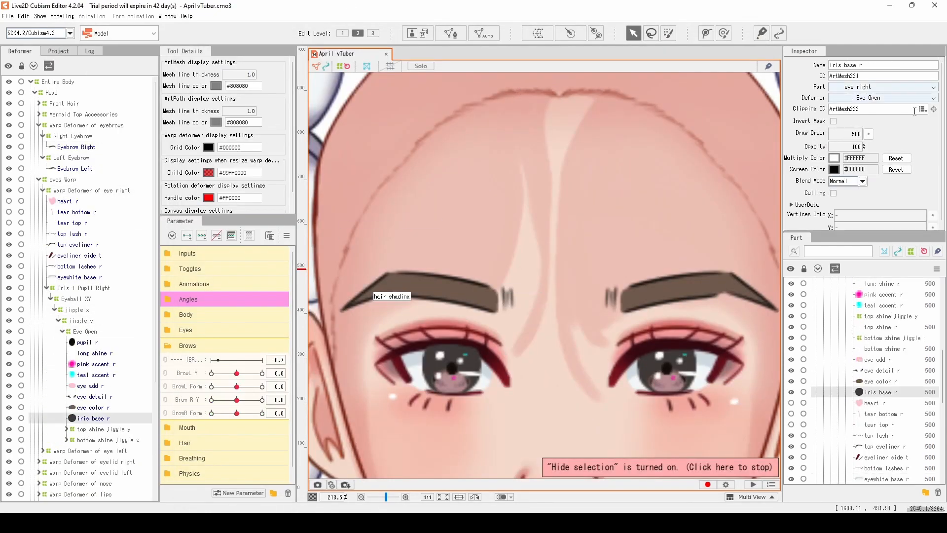
{"action": "left_click", "coordinate": [89, 342], "text": "shift"}
{"action": "key", "text": "Return"}
Move the right eye's heart, tear, lash and eyeliner meshes above the Iris + Pupil Right deformer in the part order
{"action": "left_click", "coordinate": [84, 245]}
{"action": "left_click", "coordinate": [82, 266], "text": "shift"}
{"action": "left_click", "coordinate": [79, 233], "text": "ctrl"}
{"action": "left_click_drag", "start_coordinate": [881, 456], "coordinate": [886, 291]}
{"action": "left_click", "coordinate": [888, 418]}
{"action": "left_click", "coordinate": [892, 397], "text": "shift"}
{"action": "left_click_drag", "start_coordinate": [892, 396], "coordinate": [886, 301]}
Preview the Eye shines jiggle physics group with the available preview motions in the physics settings
{"action": "left_click", "coordinate": [62, 16]}
{"action": "left_click", "coordinate": [148, 112]}
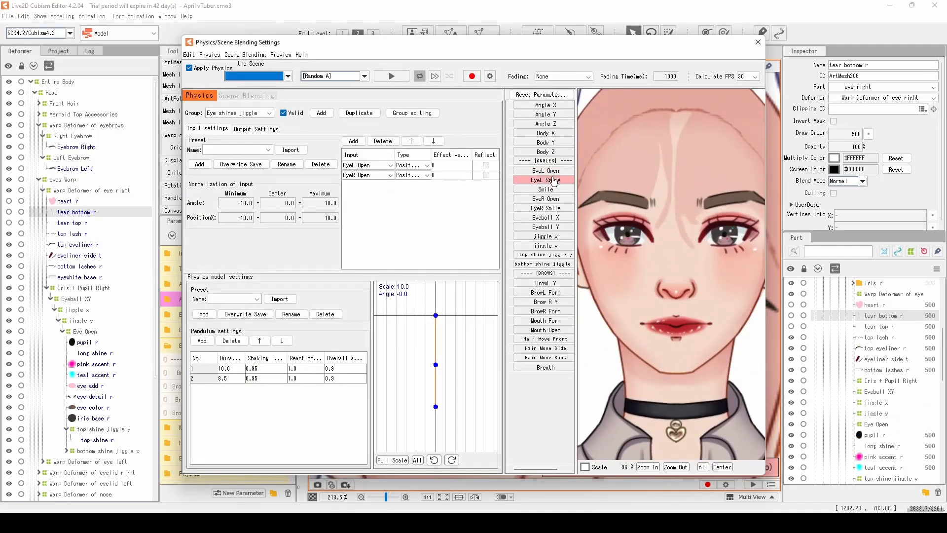
{"action": "left_click", "coordinate": [395, 77]}
{"action": "left_click_drag", "start_coordinate": [576, 200], "coordinate": [585, 201]}
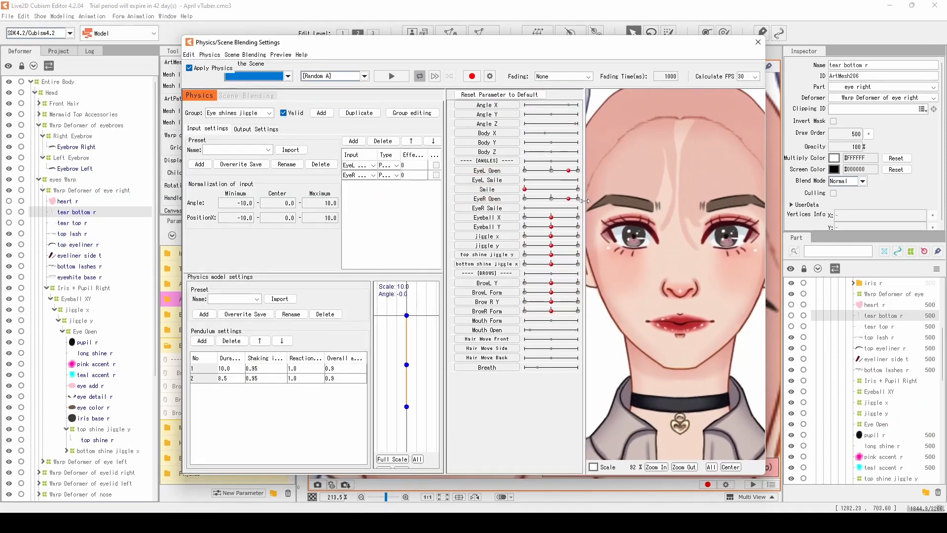
{"action": "left_click", "coordinate": [757, 42]}
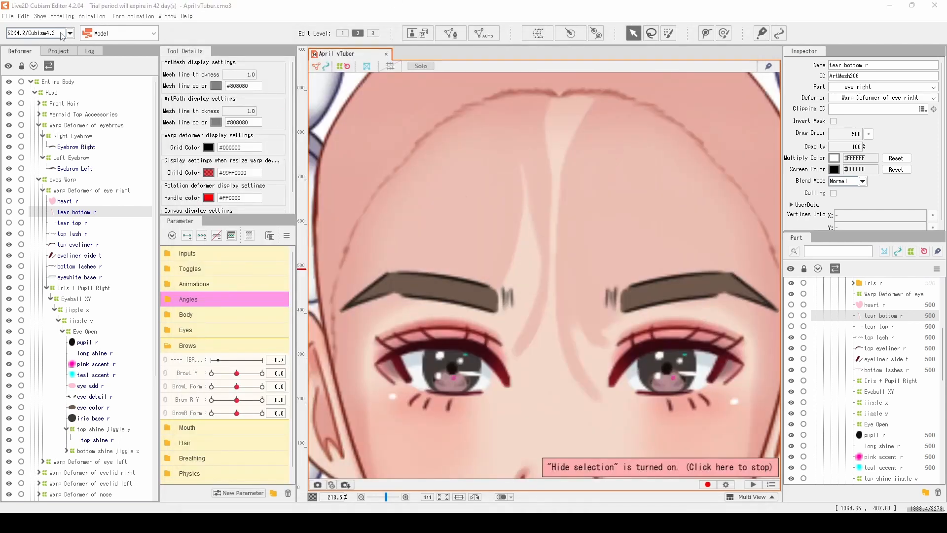
{"action": "left_click", "coordinate": [63, 16]}
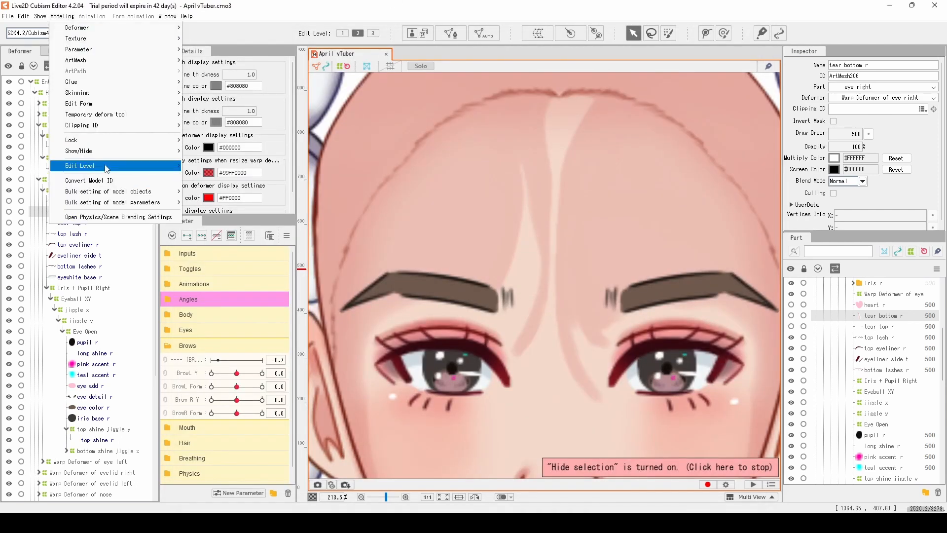
{"action": "left_click", "coordinate": [99, 216]}
{"action": "left_click", "coordinate": [364, 76]}
{"action": "left_click", "coordinate": [331, 86]}
{"action": "left_click", "coordinate": [364, 76]}
{"action": "left_click", "coordinate": [346, 94]}
{"action": "key", "text": "Escape"}
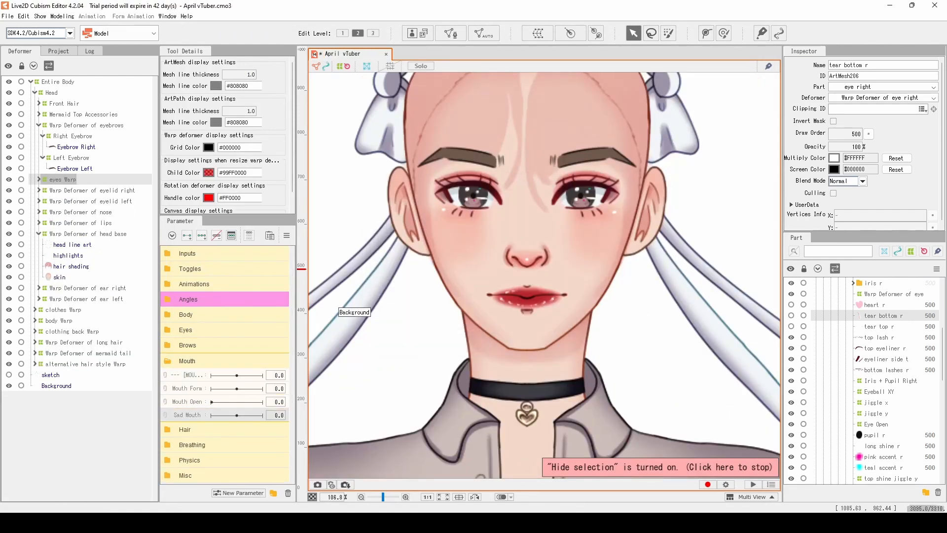
Expand the lips deformer's hierarchy and examine its mouth line, top lip and bottom lip objects up close
{"action": "left_click", "coordinate": [49, 201]}
{"action": "left_click", "coordinate": [39, 233]}
{"action": "left_click", "coordinate": [39, 125]}
{"action": "left_click", "coordinate": [38, 179]}
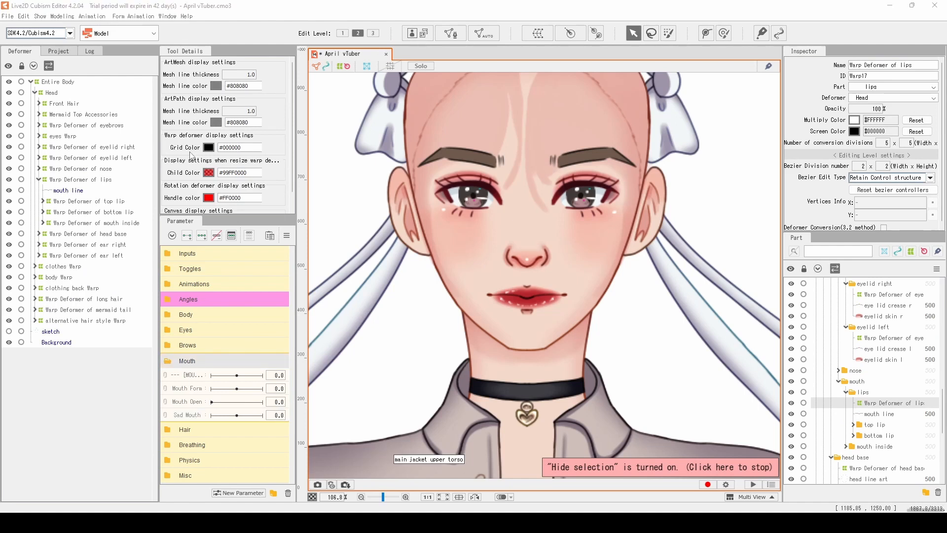
{"action": "left_click", "coordinate": [81, 180]}
{"action": "scroll", "coordinate": [466, 273], "scroll_direction": "up", "scroll_amount": 3}
{"action": "key", "text": "ctrl+t"}
{"action": "left_click", "coordinate": [43, 201]}
{"action": "left_click", "coordinate": [43, 233]}
{"action": "left_click", "coordinate": [68, 190]}
{"action": "scroll", "coordinate": [660, 312], "scroll_direction": "up", "scroll_amount": 3}
{"action": "left_click", "coordinate": [80, 179]}
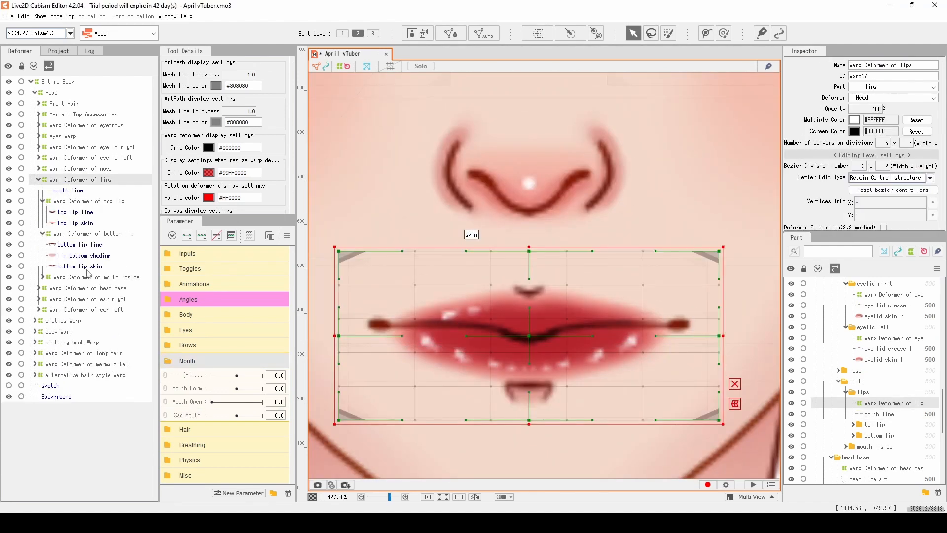
{"action": "left_click", "coordinate": [87, 269], "text": "shift"}
Clear the mouth line's existing mesh and enable vertical mirror editing for it
{"action": "left_click", "coordinate": [79, 190]}
{"action": "left_click", "coordinate": [450, 33]}
{"action": "key", "text": "ctrl+a"}
{"action": "key", "text": "Delete"}
{"action": "left_click", "coordinate": [165, 166]}
{"action": "scroll", "coordinate": [493, 287], "scroll_direction": "up", "scroll_amount": 2}
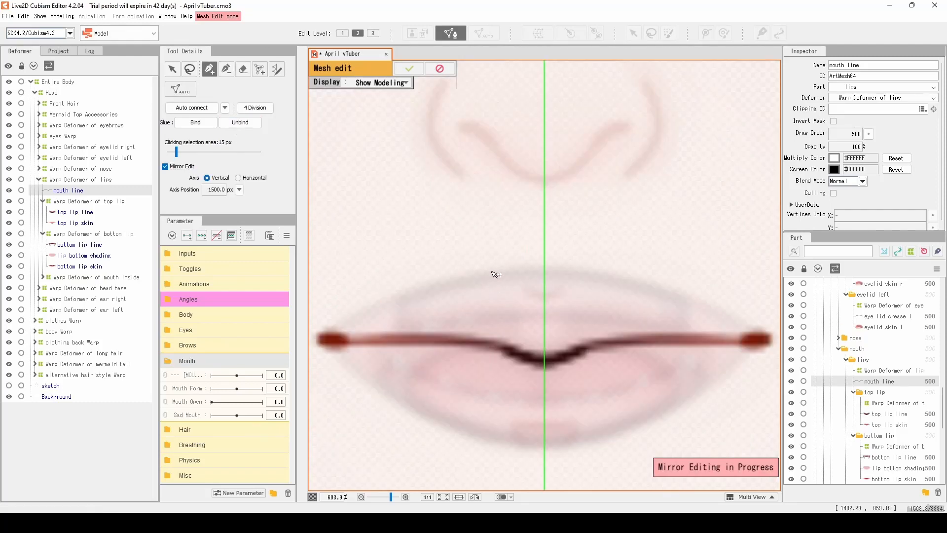
Outline the mouth line with closely spaced mirrored vertices, auto-connect them and apply the mesh
{"action": "left_click_drag", "start_coordinate": [324, 338], "coordinate": [382, 319]}
{"action": "left_click", "coordinate": [392, 308]}
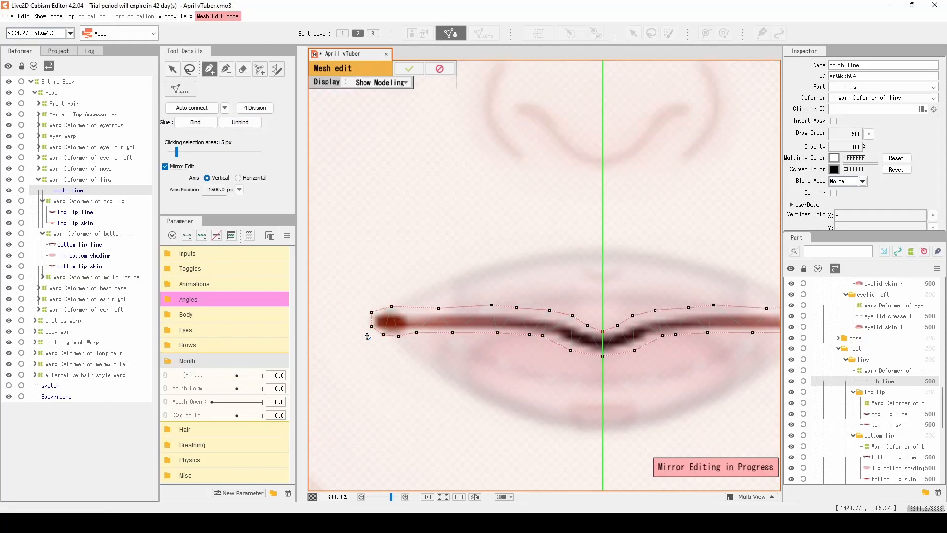
{"action": "left_click", "coordinate": [596, 342]}
{"action": "scroll", "coordinate": [609, 339], "scroll_direction": "up", "scroll_amount": 2}
{"action": "left_click", "coordinate": [191, 108]}
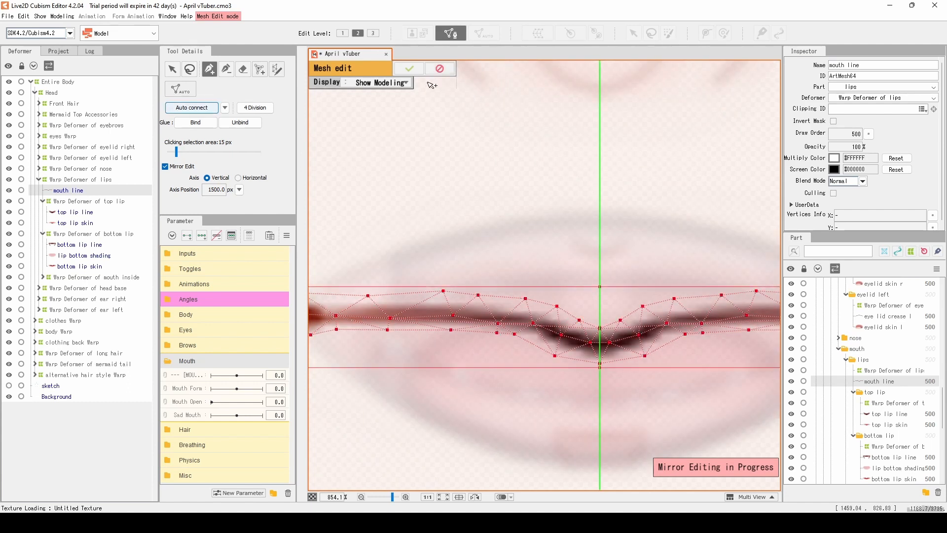
{"action": "left_click", "coordinate": [409, 68]}
Split the mouth line into a top mouth line and a bottom mouth line under their lip deformers, and save the model
{"action": "left_click", "coordinate": [89, 222]}
{"action": "mouse_move", "coordinate": [74, 190]}
{"action": "left_mouse_down"}
{"action": "mouse_move", "coordinate": [84, 215]}
{"action": "mouse_move", "coordinate": [85, 202]}
{"action": "left_mouse_up"}
{"action": "left_click", "coordinate": [93, 233]}
{"action": "key", "text": "ctrl+s"}
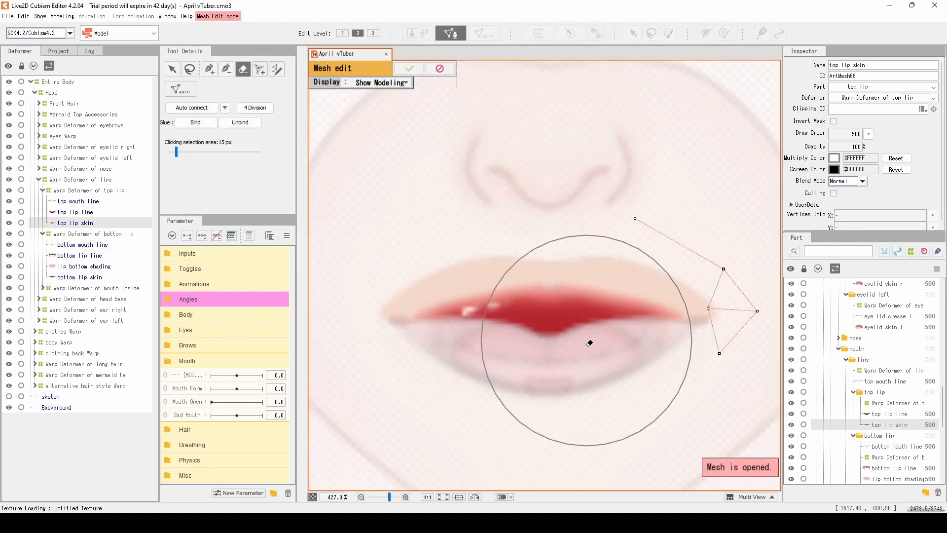
Redraw the meshes of the top lip skin and bottom lip skin with hand-placed vertices and apply them
{"action": "scroll", "coordinate": [592, 338], "scroll_direction": "up", "scroll_amount": 3}
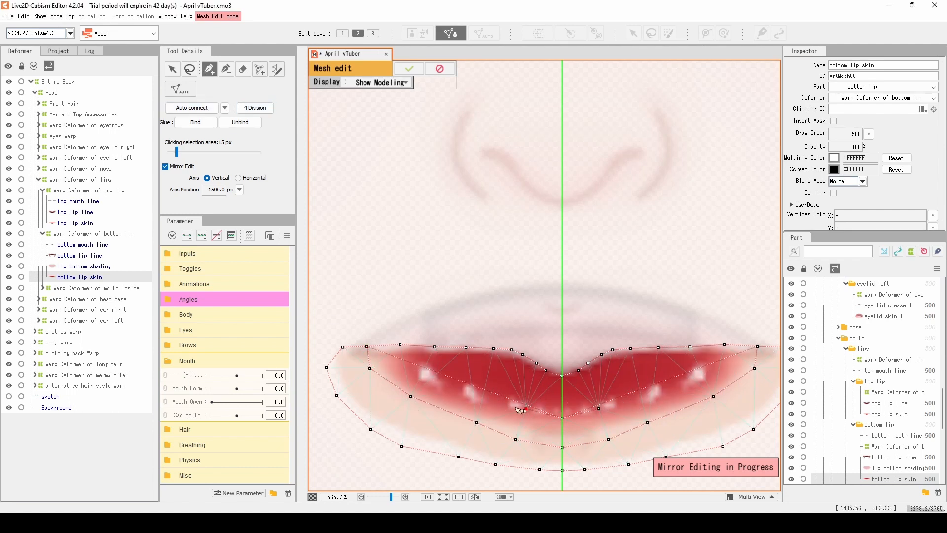
{"action": "left_click", "coordinate": [226, 69]}
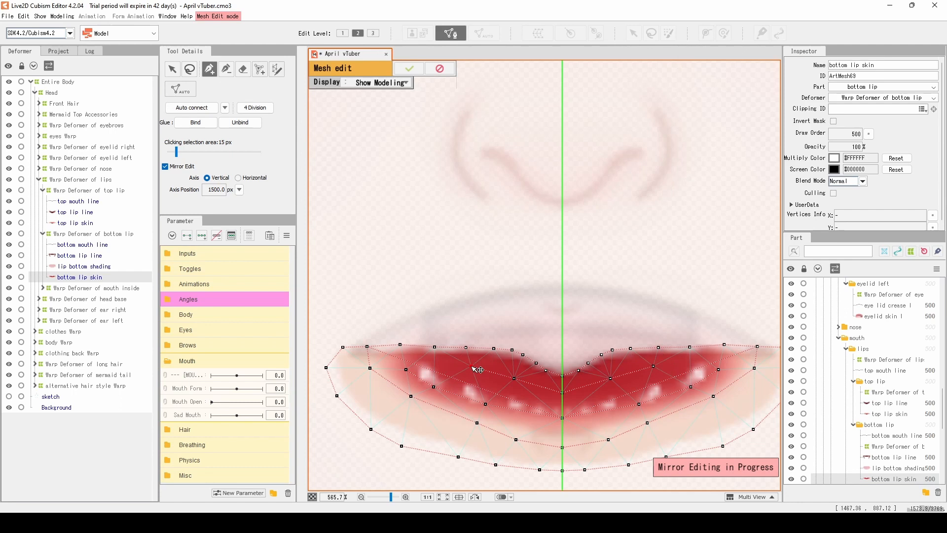
{"action": "key", "text": "Return"}
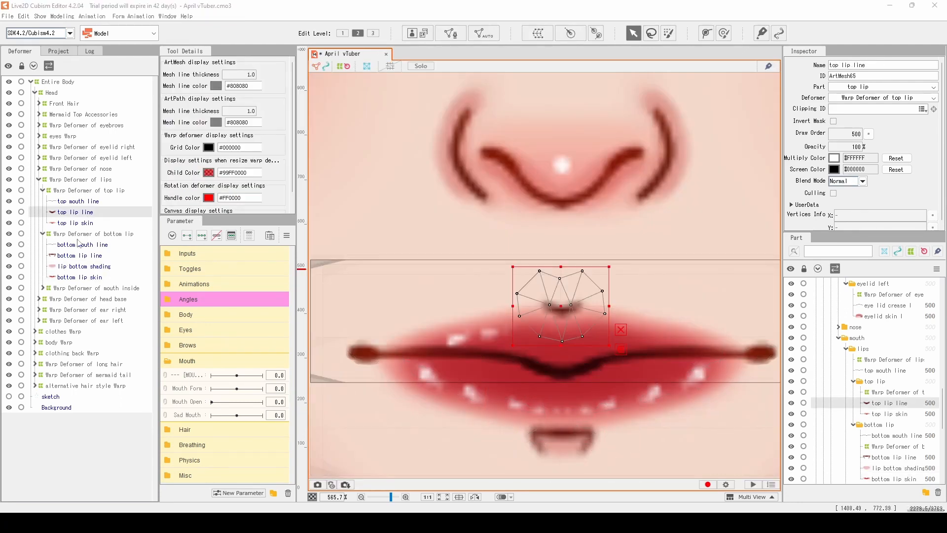
Draw a deform path along the top mouth line from corner to corner
{"action": "left_click", "coordinate": [74, 287]}
{"action": "left_click", "coordinate": [84, 201]}
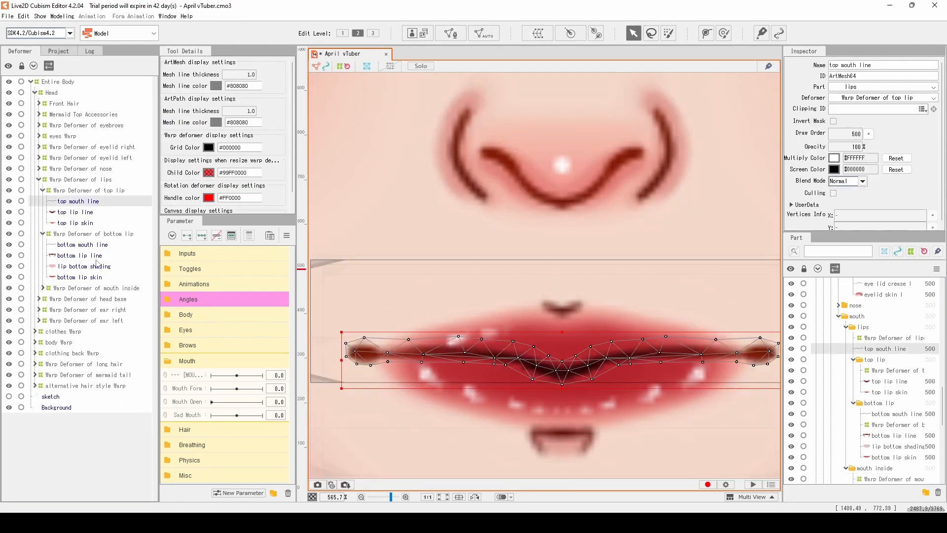
{"action": "scroll", "coordinate": [524, 304], "scroll_direction": "down", "scroll_amount": 1}
{"action": "left_click", "coordinate": [84, 190]}
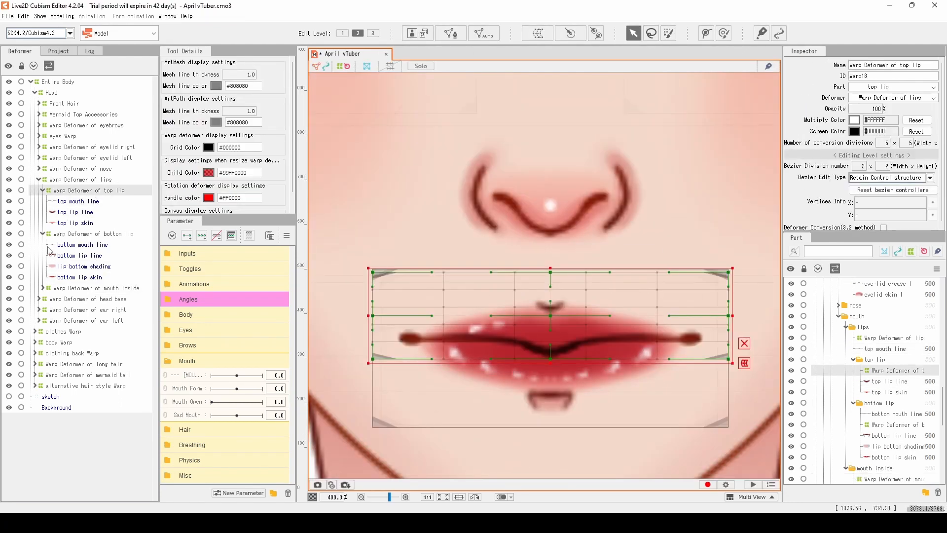
{"action": "left_click", "coordinate": [706, 33]}
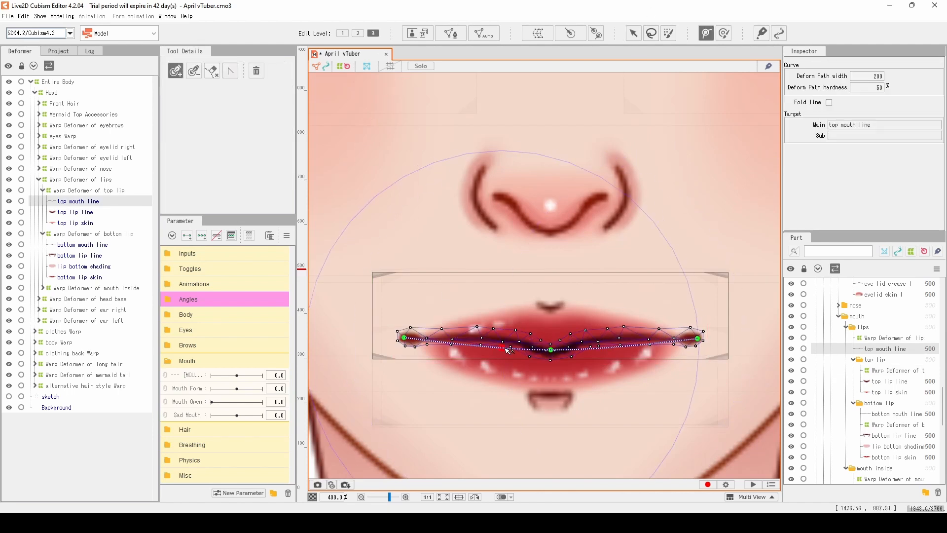
{"action": "mouse_move", "coordinate": [508, 349]}
{"action": "left_mouse_down"}
{"action": "mouse_move", "coordinate": [507, 340]}
{"action": "mouse_move", "coordinate": [551, 339]}
{"action": "mouse_move", "coordinate": [505, 341]}
{"action": "left_mouse_up"}
{"action": "key", "text": "ctrl+z"}
{"action": "key", "text": "ctrl+z"}
{"action": "left_click", "coordinate": [400, 339]}
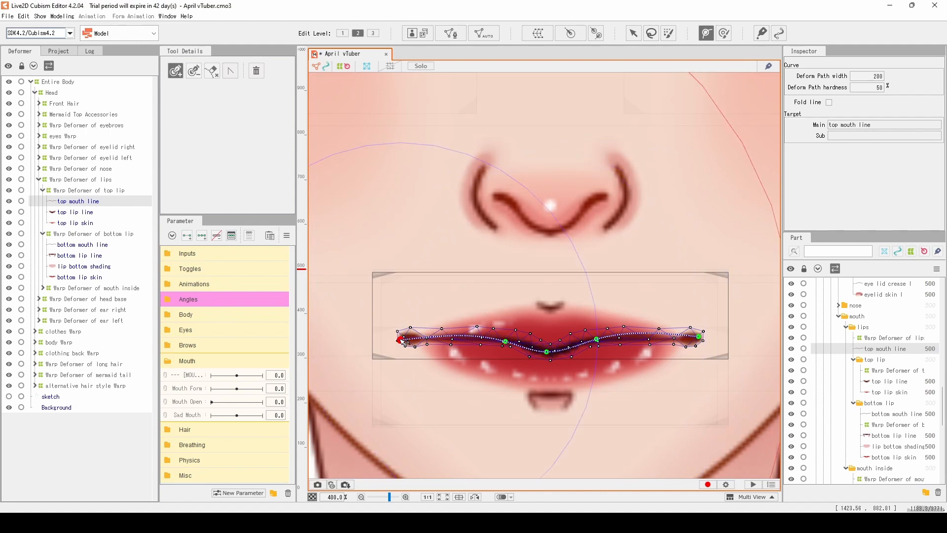
Replace the bottom mouth line with a copy of the top mouth line pasted into the bottom lip deformer
{"action": "left_click", "coordinate": [93, 245]}
{"action": "left_click", "coordinate": [633, 33]}
{"action": "right_click", "coordinate": [596, 339]}
{"action": "left_click", "coordinate": [621, 509]}
{"action": "left_click", "coordinate": [128, 234]}
{"action": "key", "text": "ctrl+v"}
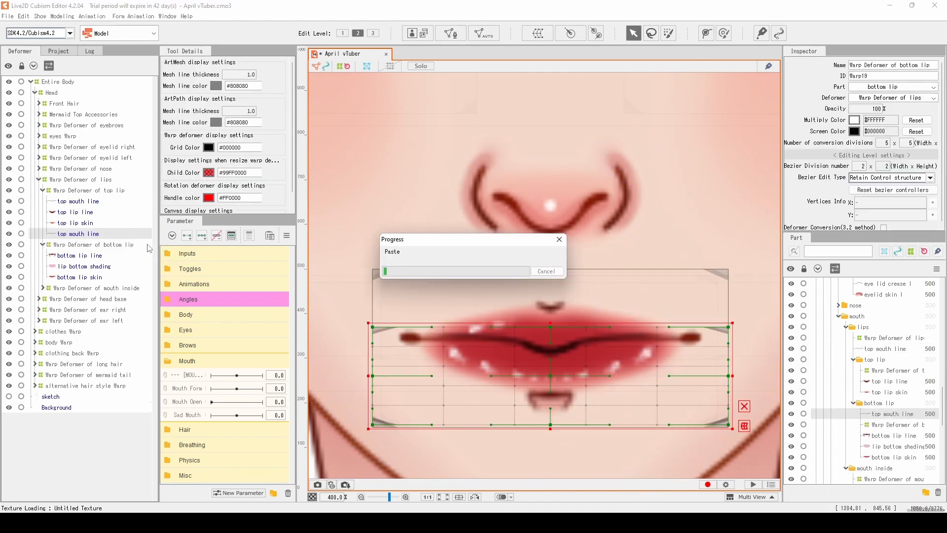
Add Mouth Open keys to the top mouth line and curve its centre up along the open mouth's upper edge
{"action": "left_click", "coordinate": [44, 290]}
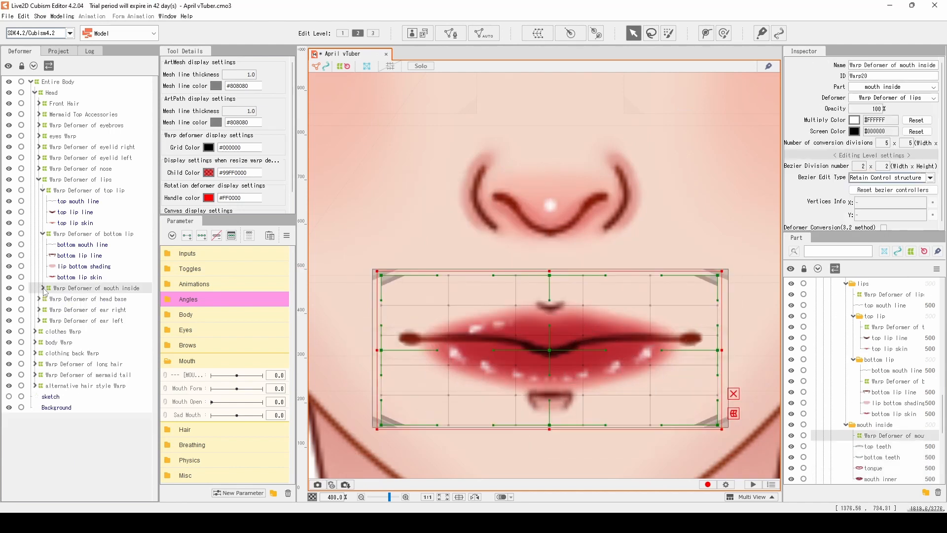
{"action": "left_click", "coordinate": [78, 201]}
{"action": "scroll", "coordinate": [551, 306], "scroll_direction": "up", "scroll_amount": 3}
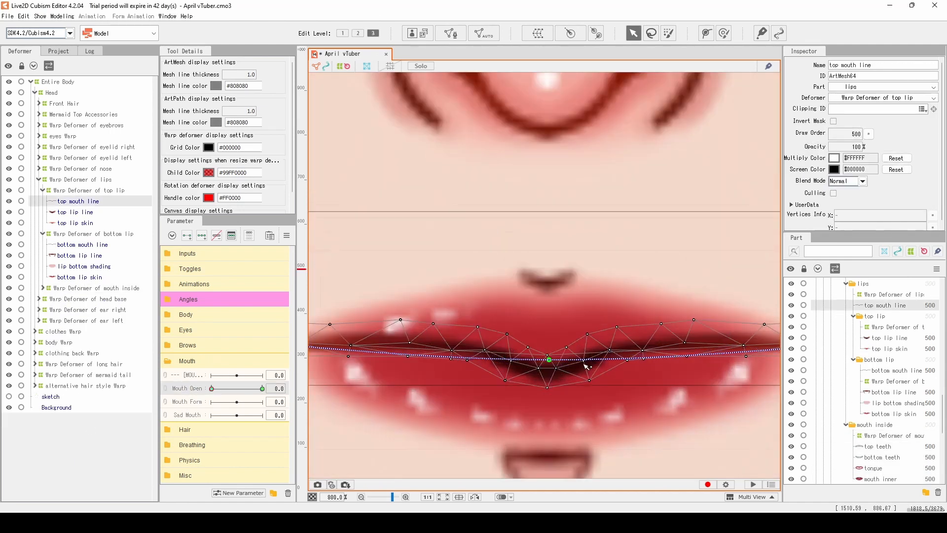
{"action": "scroll", "coordinate": [552, 297], "scroll_direction": "down", "scroll_amount": 1}
{"action": "left_click_drag", "start_coordinate": [551, 298], "coordinate": [554, 279]}
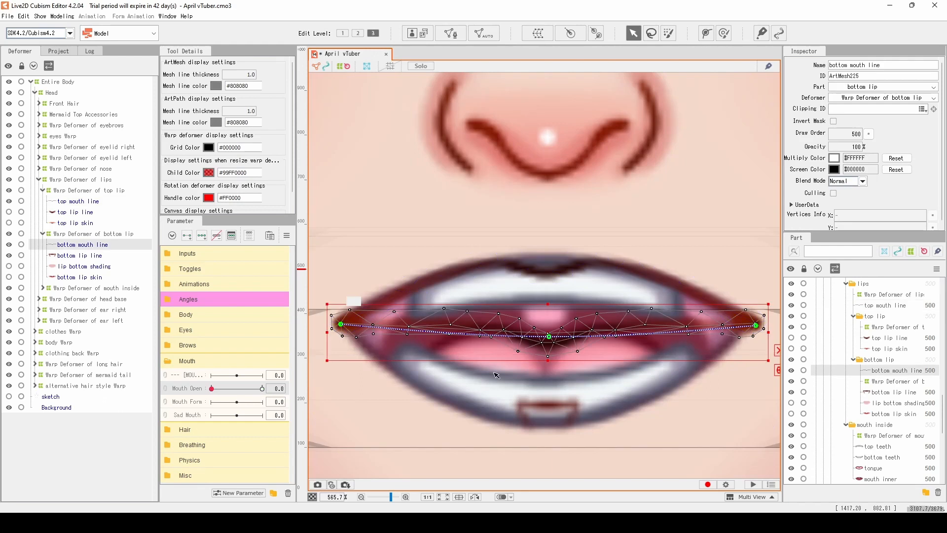
Curve the bottom mouth line down along the open mouth's lower edge and hide the selection outlines
{"action": "left_click_drag", "start_coordinate": [548, 338], "coordinate": [546, 410]}
{"action": "left_click", "coordinate": [521, 395]}
{"action": "left_click_drag", "start_coordinate": [483, 390], "coordinate": [478, 402]}
{"action": "key", "text": "ctrl+t"}
{"action": "scroll", "coordinate": [522, 375], "scroll_direction": "down", "scroll_amount": 1}
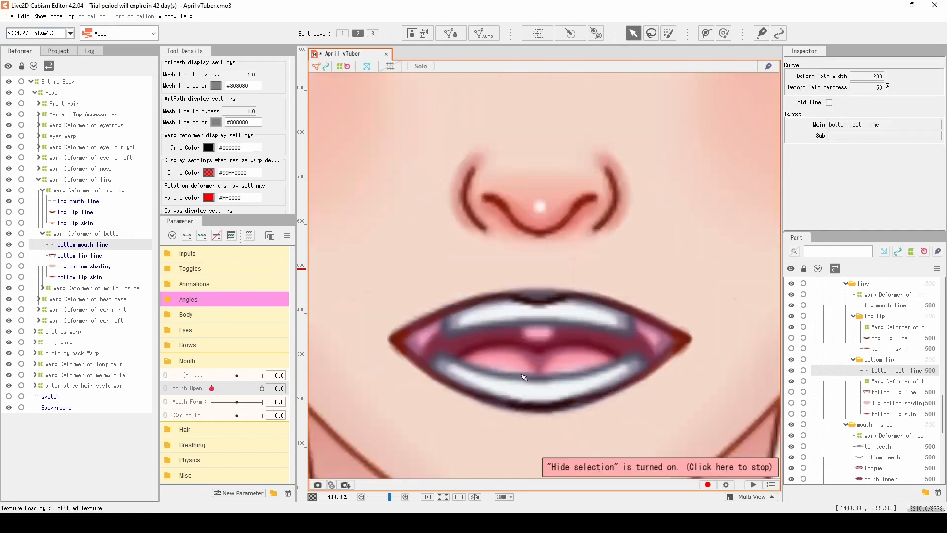
Undo the last mouth line change and pull the bottom mouth line's centre path point slightly downward
{"action": "scroll", "coordinate": [522, 375], "scroll_direction": "up", "scroll_amount": 1}
{"action": "key", "text": "ctrl+z"}
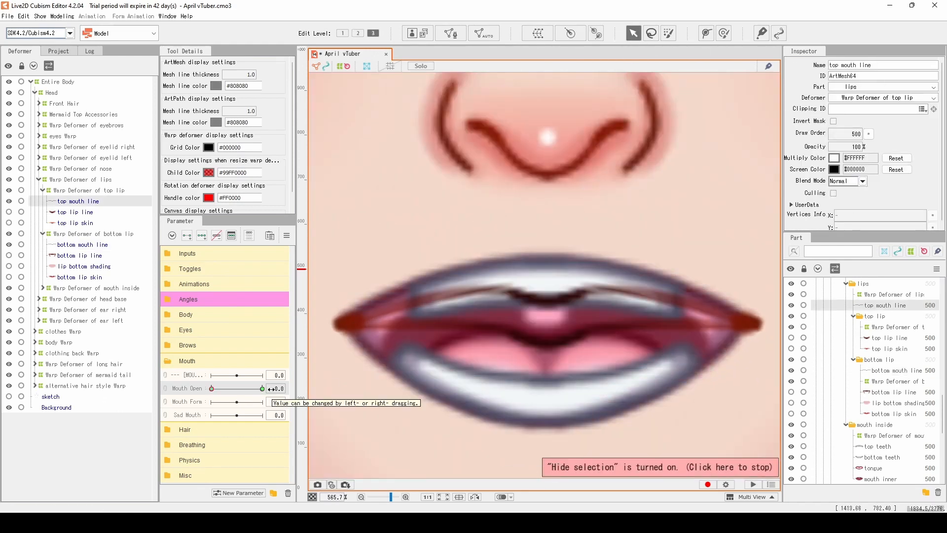
{"action": "left_click", "coordinate": [486, 342]}
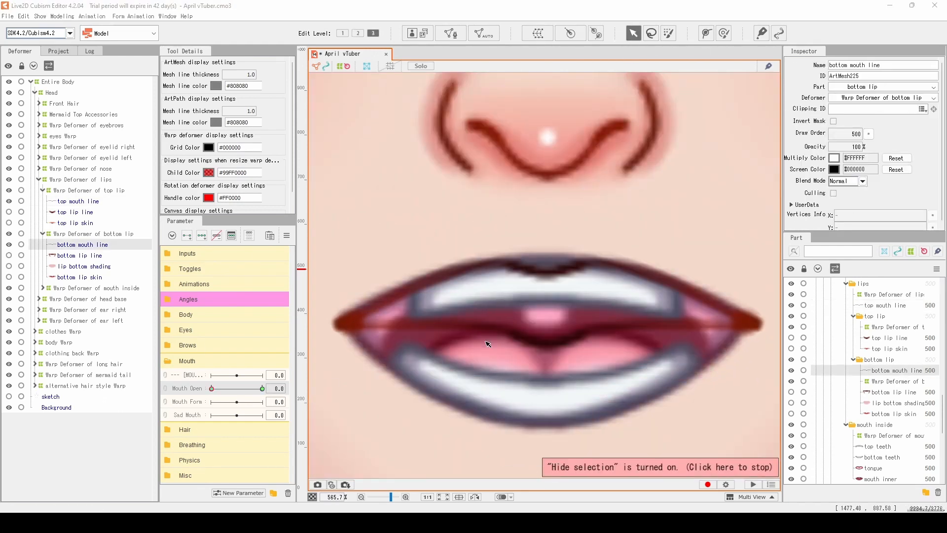
{"action": "key", "text": "ctrl+t"}
{"action": "left_click_drag", "start_coordinate": [546, 341], "coordinate": [547, 362]}
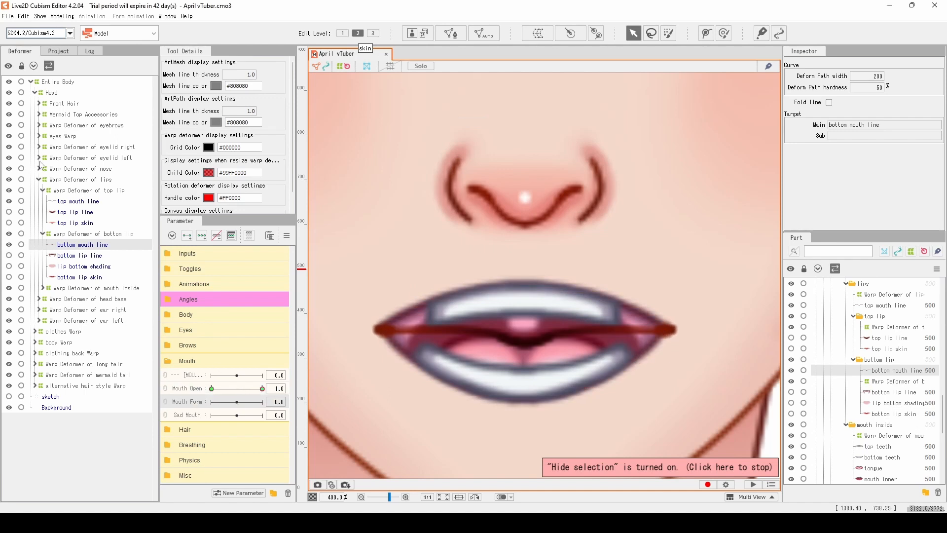
Raise the mouth line corners into a smile at Mouth Form 1.0
{"action": "left_click", "coordinate": [676, 340]}
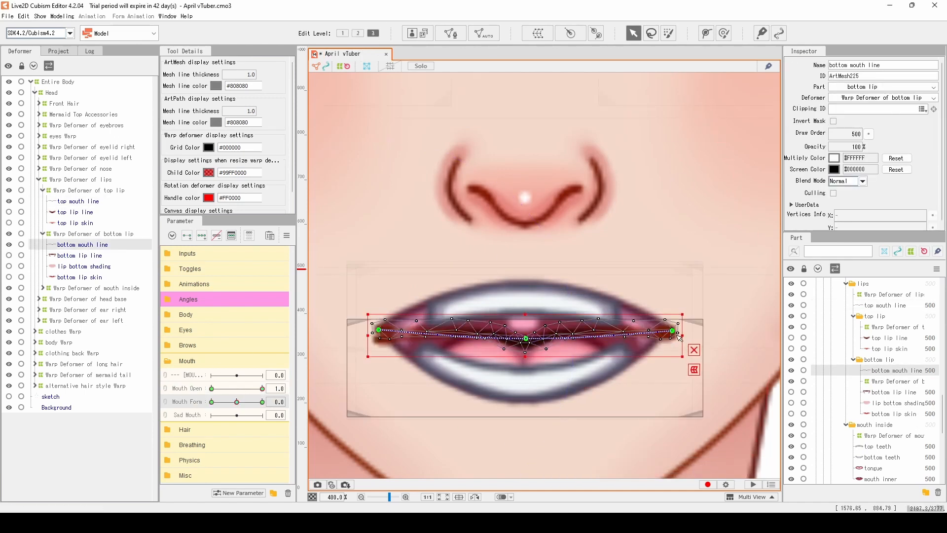
{"action": "key", "text": "ctrl+h"}
{"action": "key", "text": "ctrl+h"}
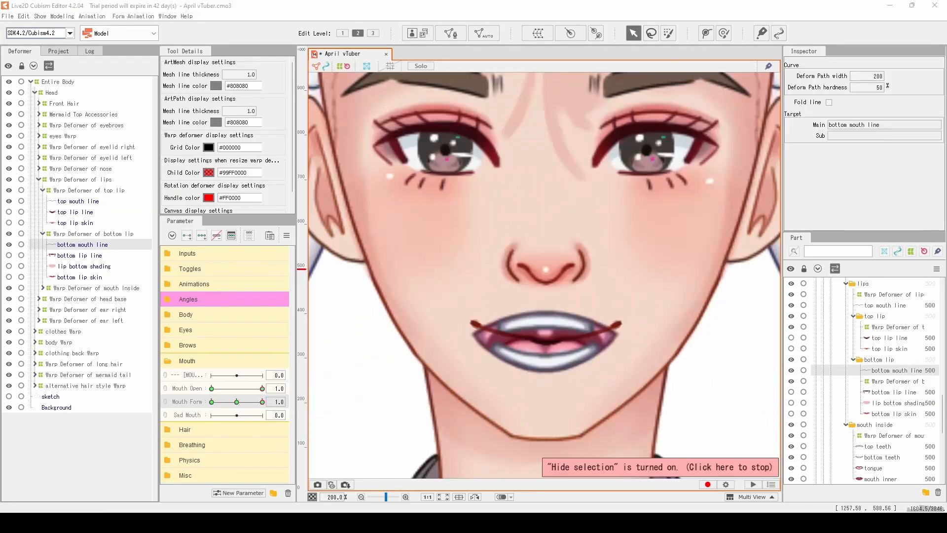
Lower both corners of the mouth lines into a frown at Mouth Form -1.0, and return Mouth Form and Mouth Open to 0.0
{"action": "scroll", "coordinate": [452, 303], "scroll_direction": "up", "scroll_amount": 1}
{"action": "left_click_drag", "start_coordinate": [262, 402], "coordinate": [212, 401]}
{"action": "key", "text": "3"}
{"action": "left_click_drag", "start_coordinate": [484, 356], "coordinate": [484, 371]}
{"action": "left_click_drag", "start_coordinate": [689, 357], "coordinate": [689, 373]}
{"action": "scroll", "coordinate": [631, 371], "scroll_direction": "up", "scroll_amount": 2}
{"action": "left_click_drag", "start_coordinate": [335, 342], "coordinate": [337, 372]}
{"action": "left_click_drag", "start_coordinate": [748, 342], "coordinate": [749, 372]}
{"action": "scroll", "coordinate": [581, 345], "scroll_direction": "down", "scroll_amount": 2}
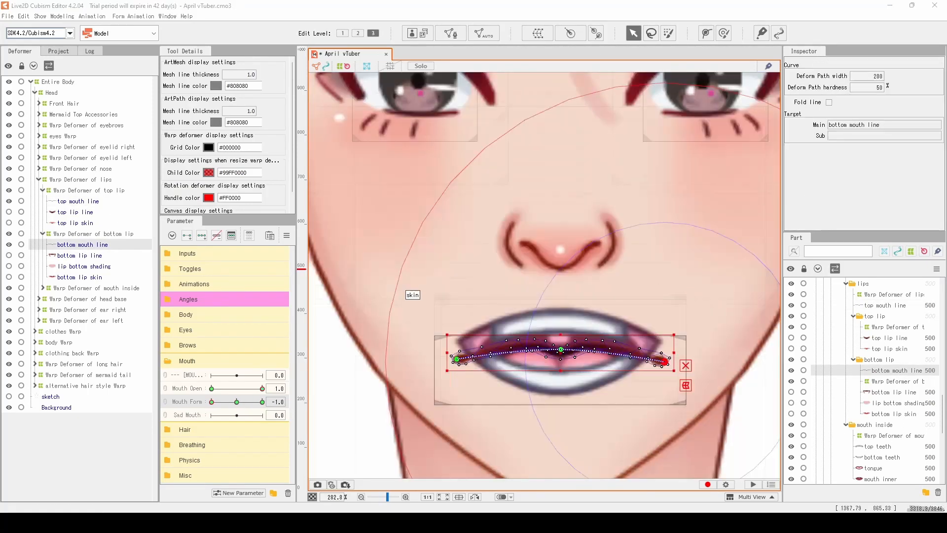
{"action": "left_click_drag", "start_coordinate": [212, 402], "coordinate": [247, 401]}
{"action": "left_click", "coordinate": [232, 388]}
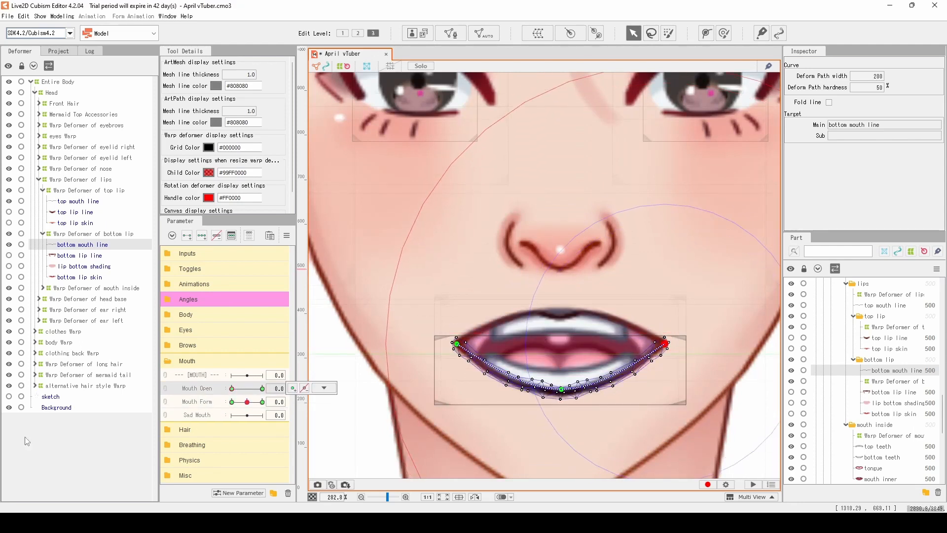
Adjust the bottom mouth line's Mouth Open key values so its open shape sits at 1.0
{"action": "left_click", "coordinate": [323, 388]}
{"action": "left_click", "coordinate": [329, 409]}
{"action": "left_click", "coordinate": [454, 316]}
{"action": "left_click", "coordinate": [262, 388]}
{"action": "left_click", "coordinate": [324, 388]}
{"action": "left_click", "coordinate": [330, 410]}
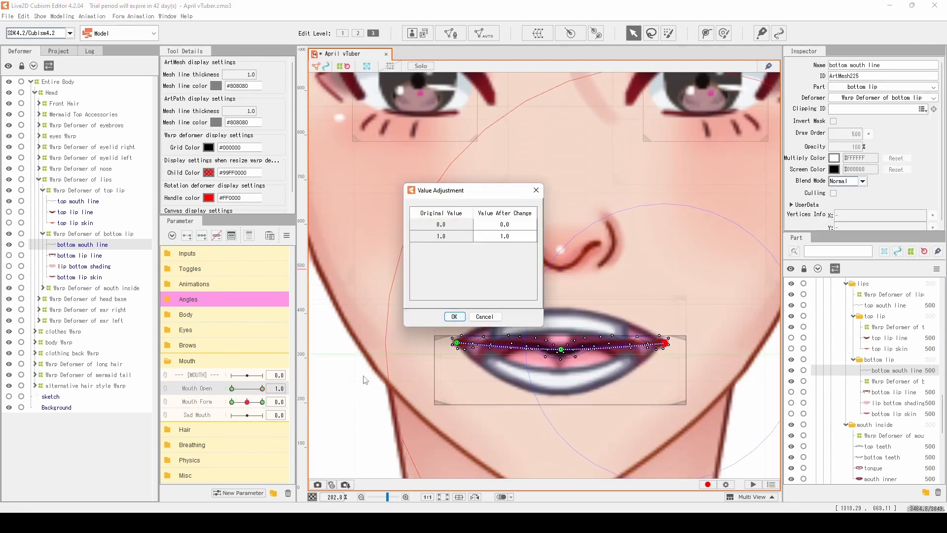
{"action": "left_click", "coordinate": [454, 316]}
Adjust the top mouth line's Mouth Open key values so its open shape sits at 1.0, and hide the selection outlines
{"action": "left_click", "coordinate": [91, 201]}
{"action": "left_click", "coordinate": [324, 388]}
{"action": "left_click", "coordinate": [330, 409]}
{"action": "double_click", "coordinate": [492, 228]}
{"action": "left_click", "coordinate": [455, 317]}
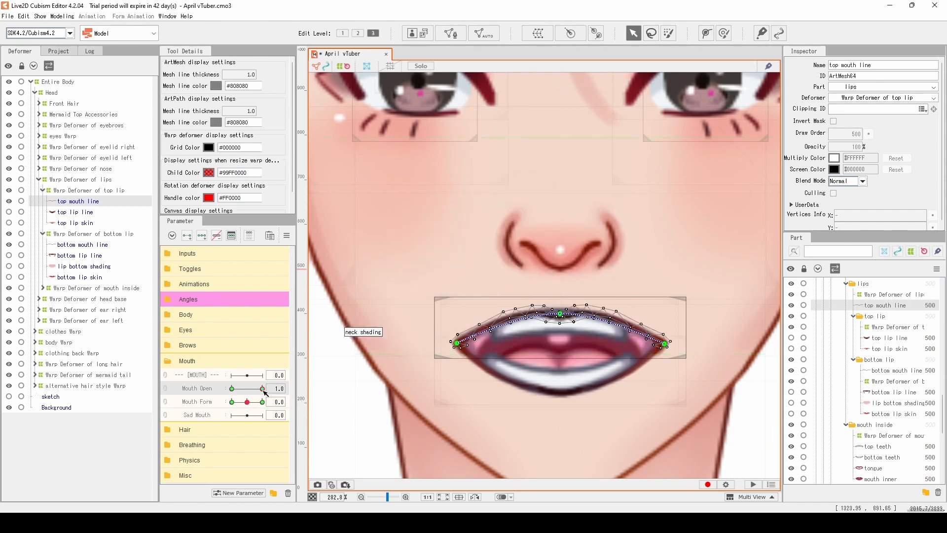
{"action": "key", "text": "ctrl+t"}
{"action": "mouse_move", "coordinate": [262, 389]}
{"action": "left_mouse_down"}
{"action": "mouse_move", "coordinate": [231, 388]}
{"action": "mouse_move", "coordinate": [262, 388]}
{"action": "left_mouse_up"}
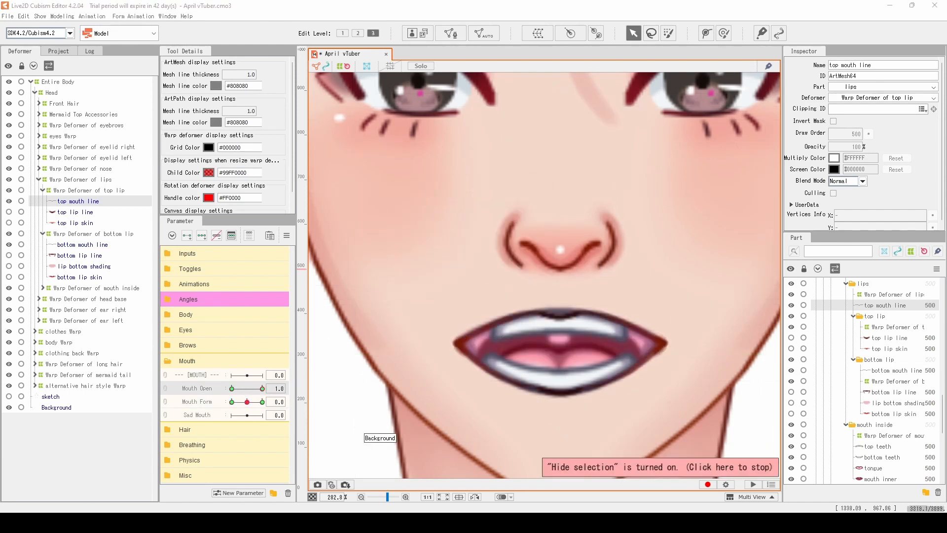
Compare the open mouth at Mouth Form 1.0 and 0.0 with the selection outlines shown again
{"action": "left_click", "coordinate": [262, 402]}
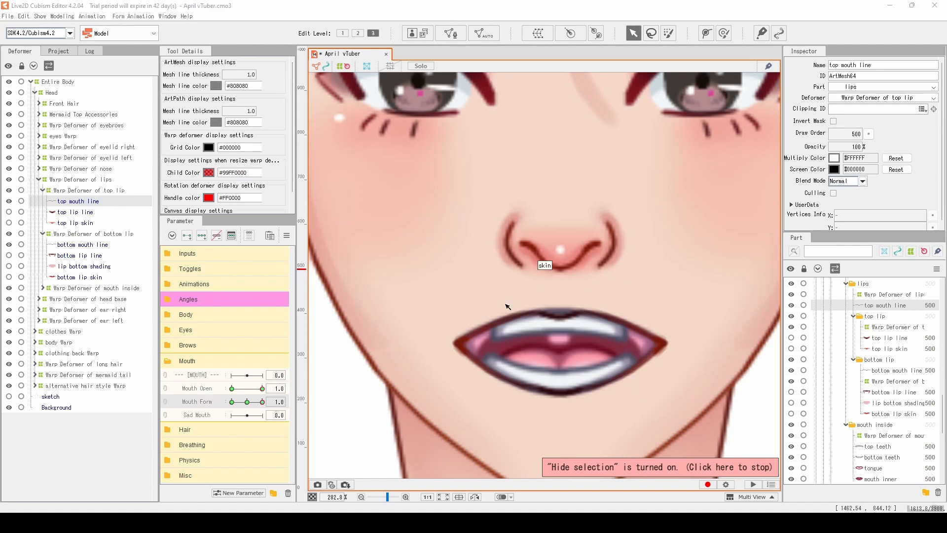
{"action": "scroll", "coordinate": [560, 361], "scroll_direction": "up", "scroll_amount": 2}
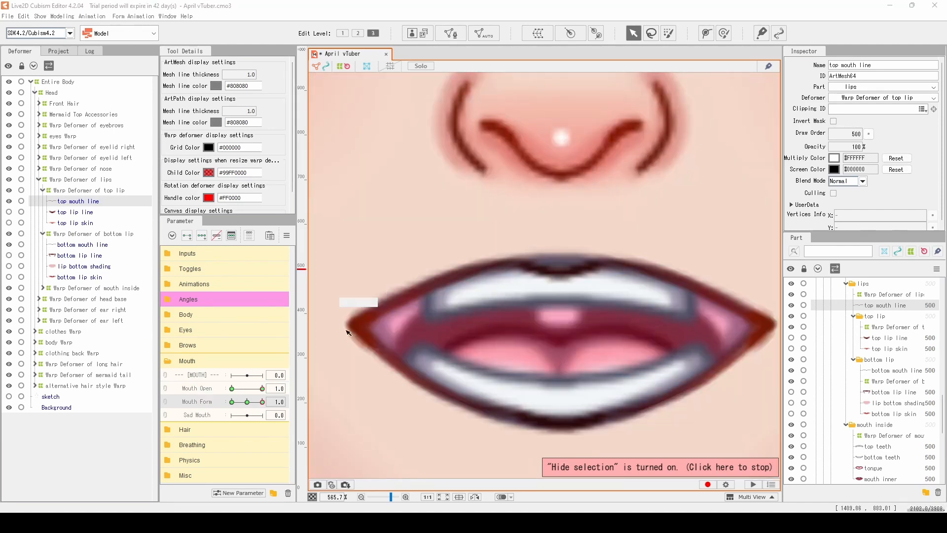
{"action": "key", "text": "ctrl+t"}
{"action": "left_click", "coordinate": [246, 401]}
{"action": "left_click", "coordinate": [92, 233]}
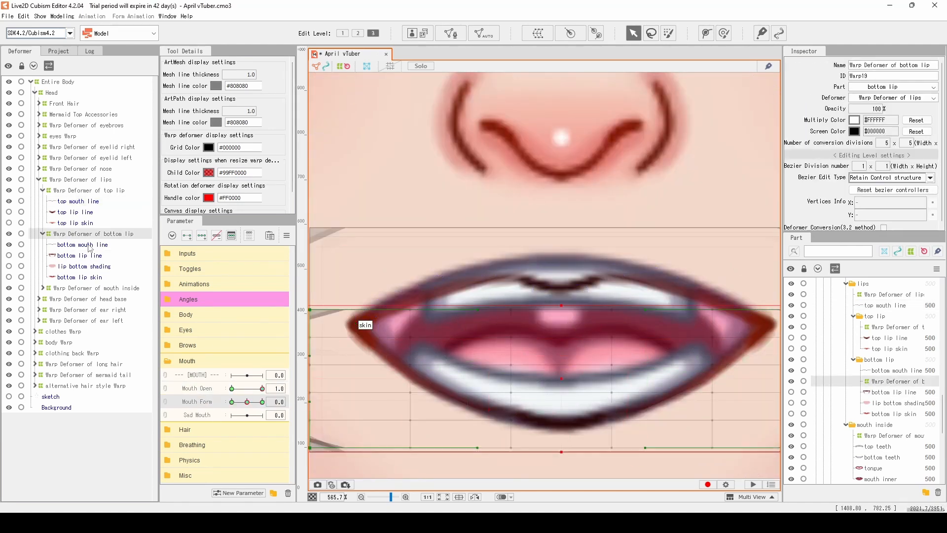
{"action": "left_click", "coordinate": [89, 247]}
Raise both corners of the bottom mouth line into an open smile at Mouth Open 1.0 and Mouth Form 1.0
{"action": "left_click", "coordinate": [262, 402]}
{"action": "left_click", "coordinate": [495, 274]}
{"action": "left_click", "coordinate": [495, 277]}
{"action": "left_click", "coordinate": [708, 385]}
{"action": "scroll", "coordinate": [708, 385], "scroll_direction": "down", "scroll_amount": 1}
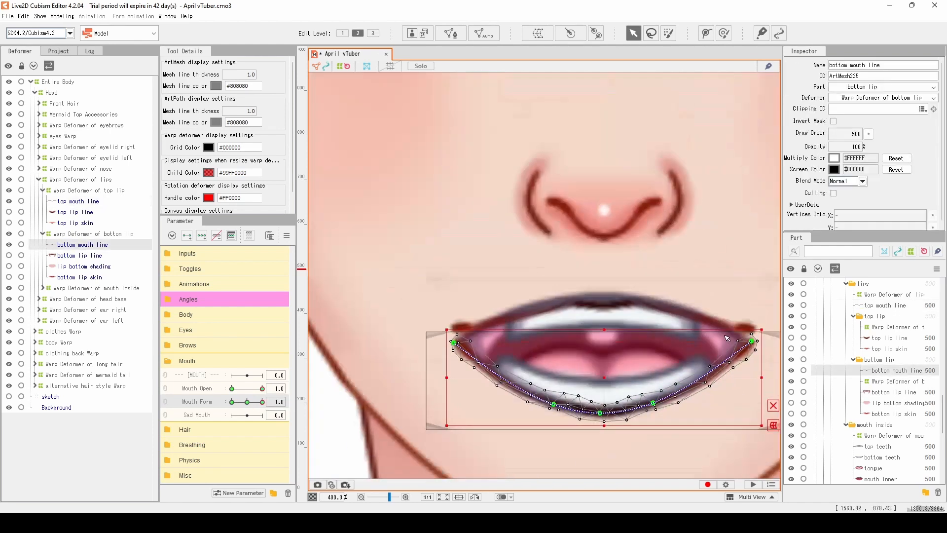
{"action": "scroll", "coordinate": [728, 337], "scroll_direction": "up", "scroll_amount": 1}
{"action": "left_click", "coordinate": [484, 294]}
{"action": "left_click_drag", "start_coordinate": [485, 292], "coordinate": [485, 296]}
{"action": "left_click", "coordinate": [339, 345]}
{"action": "left_click_drag", "start_coordinate": [339, 346], "coordinate": [337, 322]}
{"action": "left_click_drag", "start_coordinate": [761, 344], "coordinate": [763, 328]}
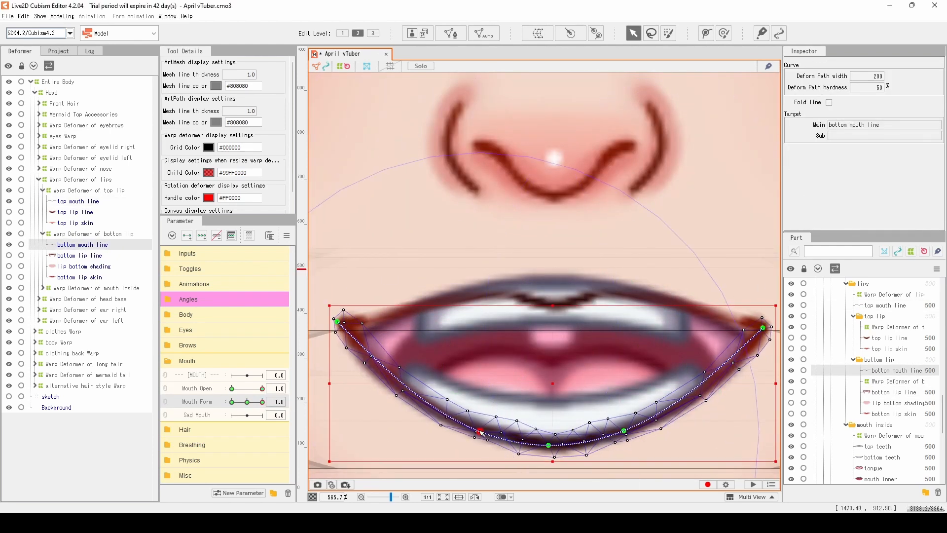
Move the bottom mouth line's two corners slightly inward at Mouth Form 1.0 and check the shape without selection outlines
{"action": "left_click_drag", "start_coordinate": [337, 321], "coordinate": [349, 324]}
{"action": "left_click", "coordinate": [338, 329]}
{"action": "left_click_drag", "start_coordinate": [763, 324], "coordinate": [776, 331]}
{"action": "left_click_drag", "start_coordinate": [340, 324], "coordinate": [331, 329]}
{"action": "left_click", "coordinate": [488, 439]}
{"action": "left_click_drag", "start_coordinate": [763, 327], "coordinate": [752, 327]}
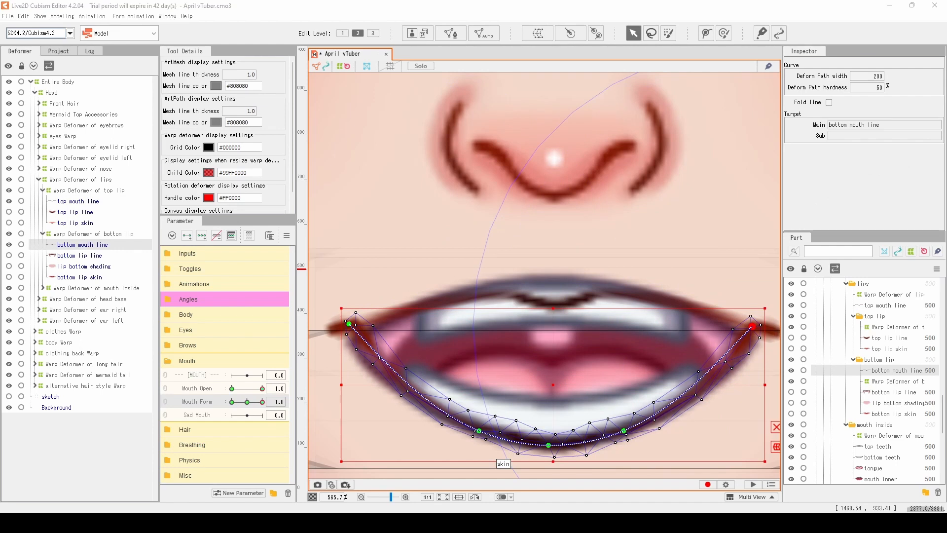
{"action": "scroll", "coordinate": [413, 336], "scroll_direction": "down", "scroll_amount": 2}
{"action": "key", "text": "ctrl+t"}
{"action": "key", "text": "ctrl+t"}
Reshape the top mouth line at Mouth Form 1.0 so its corners lift to meet the bottom line's smile
{"action": "scroll", "coordinate": [389, 325], "scroll_direction": "up", "scroll_amount": 2}
{"action": "left_click", "coordinate": [361, 346]}
{"action": "key", "text": "3"}
{"action": "left_click_drag", "start_coordinate": [543, 321], "coordinate": [446, 334]}
{"action": "left_click_drag", "start_coordinate": [703, 355], "coordinate": [693, 327]}
{"action": "scroll", "coordinate": [588, 423], "scroll_direction": "down", "scroll_amount": 1}
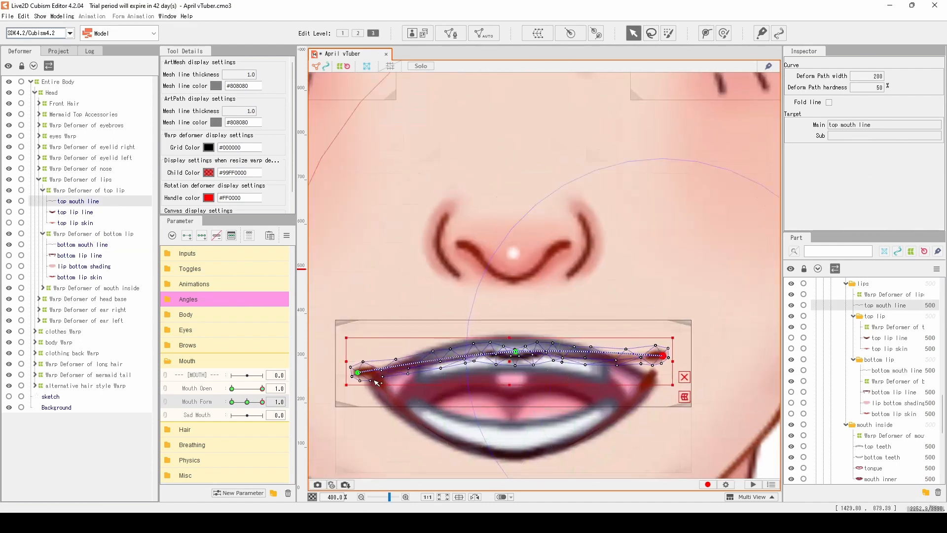
{"action": "left_click_drag", "start_coordinate": [358, 372], "coordinate": [357, 357]}
{"action": "left_click", "coordinate": [376, 386]}
{"action": "left_click_drag", "start_coordinate": [654, 374], "coordinate": [658, 352]}
Hide the inner mouth artwork so only the mouth lines show, and preview the smile with Mouth Open at 0.0
{"action": "key", "text": "ctrl+t"}
{"action": "scroll", "coordinate": [593, 414], "scroll_direction": "down", "scroll_amount": 1}
{"action": "left_click", "coordinate": [8, 287]}
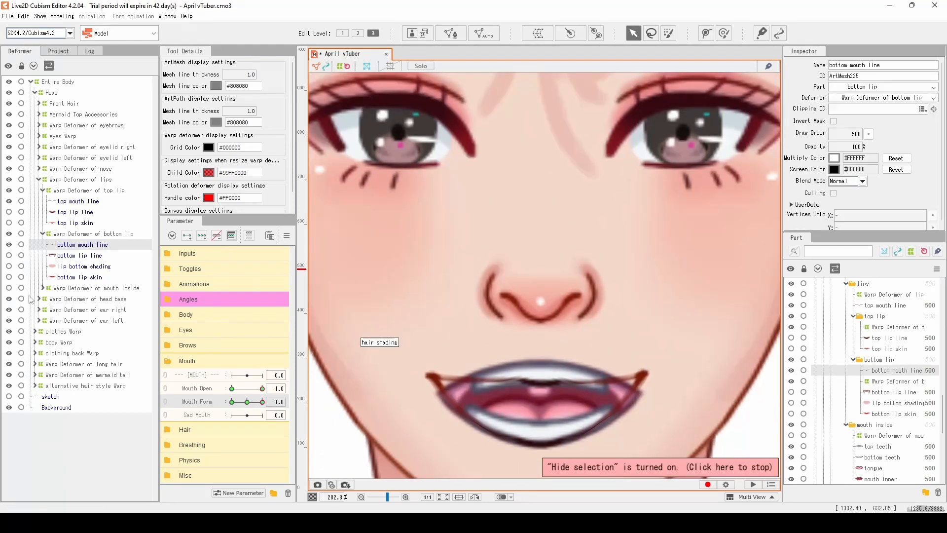
{"action": "left_click", "coordinate": [42, 287]}
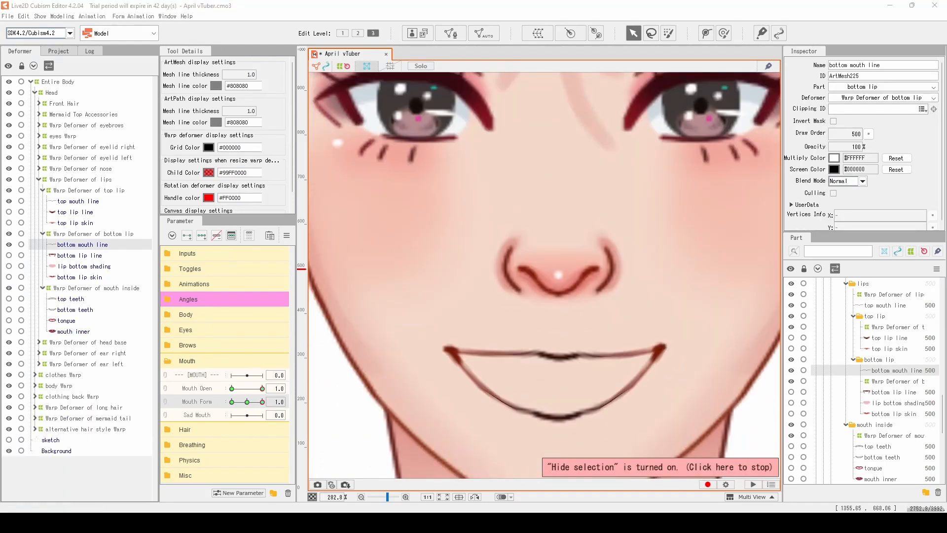
{"action": "left_click_drag", "start_coordinate": [262, 388], "coordinate": [225, 390]}
{"action": "key", "text": "ctrl+t"}
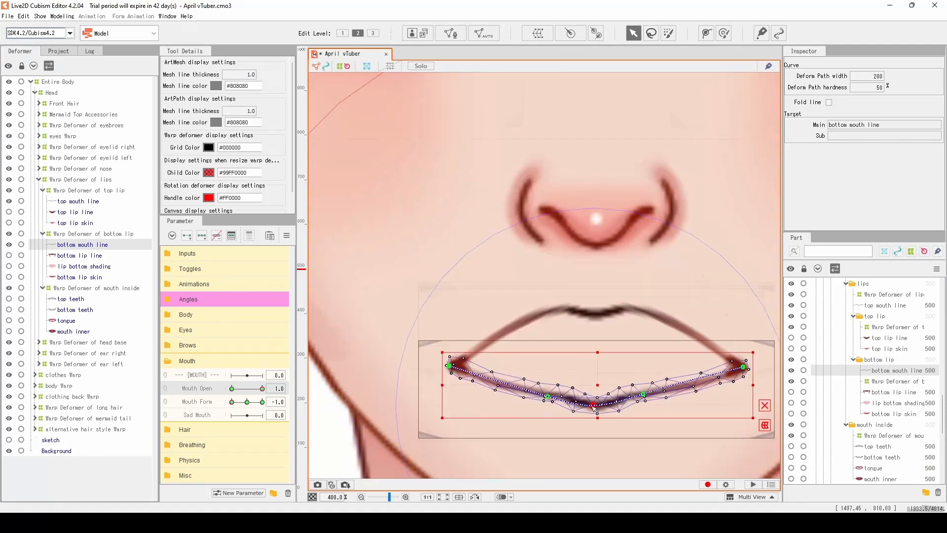
Add a Mouth Form key at -0.5 to the bottom mouth line with Mouth Open at 0.0
{"action": "key", "text": "ctrl+t"}
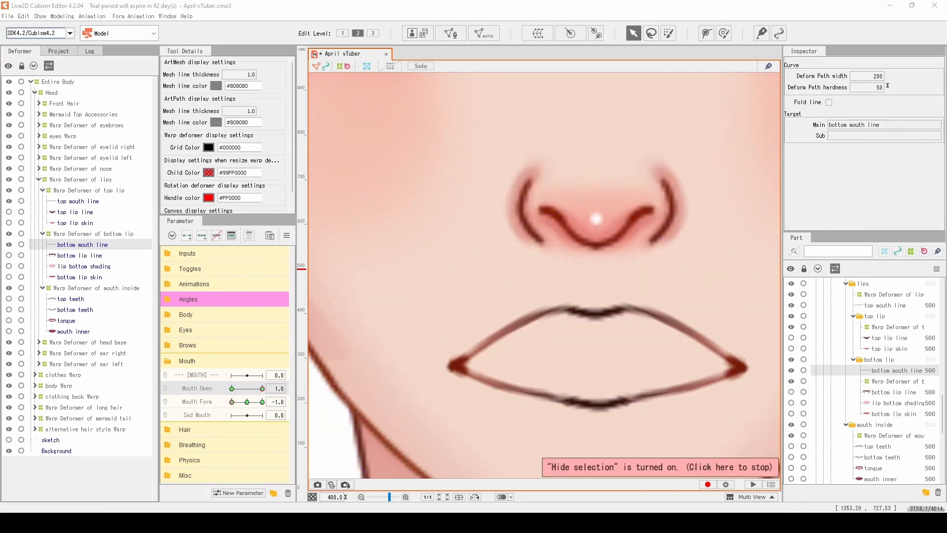
{"action": "left_click", "coordinate": [164, 388]}
{"action": "left_click_drag", "start_coordinate": [262, 416], "coordinate": [203, 430]}
{"action": "left_click", "coordinate": [165, 401]}
{"action": "left_click", "coordinate": [231, 236]}
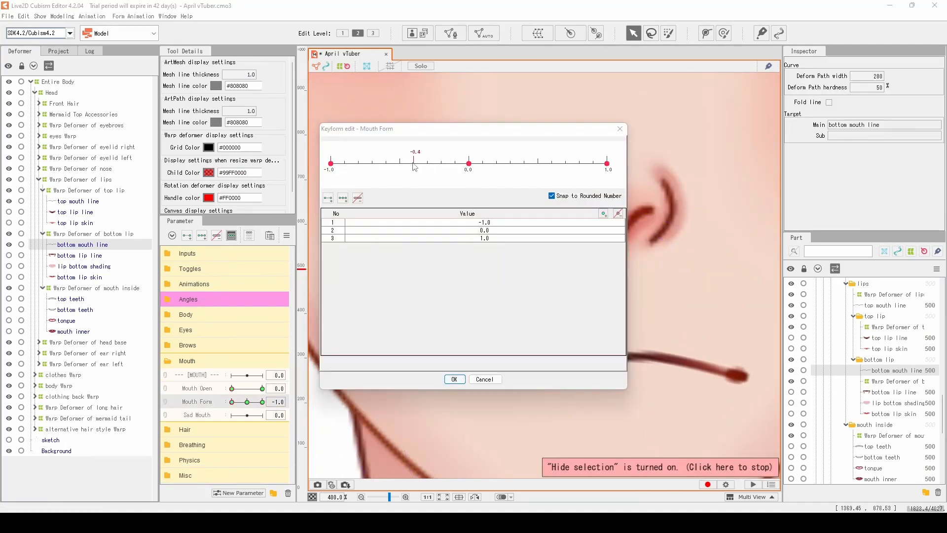
{"action": "left_click", "coordinate": [413, 163]}
{"action": "left_click", "coordinate": [455, 379]}
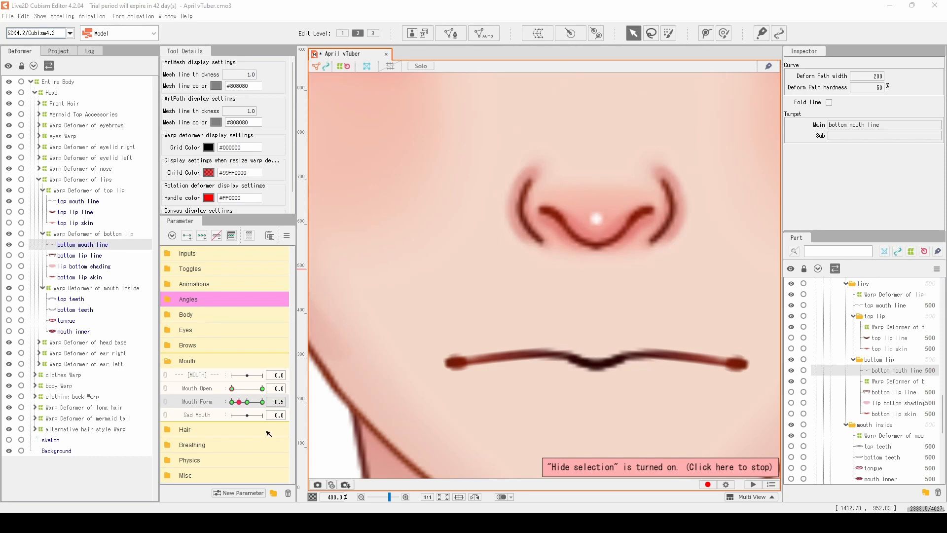
Pull the top mouth line's centre upward at Mouth Open 1.0 and Mouth Form 0.0
{"action": "left_click_drag", "start_coordinate": [232, 388], "coordinate": [326, 388]}
{"action": "left_click", "coordinate": [247, 401]}
{"action": "left_click", "coordinate": [78, 201]}
{"action": "key", "text": "ctrl+t"}
{"action": "left_click", "coordinate": [373, 33]}
{"action": "left_click_drag", "start_coordinate": [597, 318], "coordinate": [598, 288]}
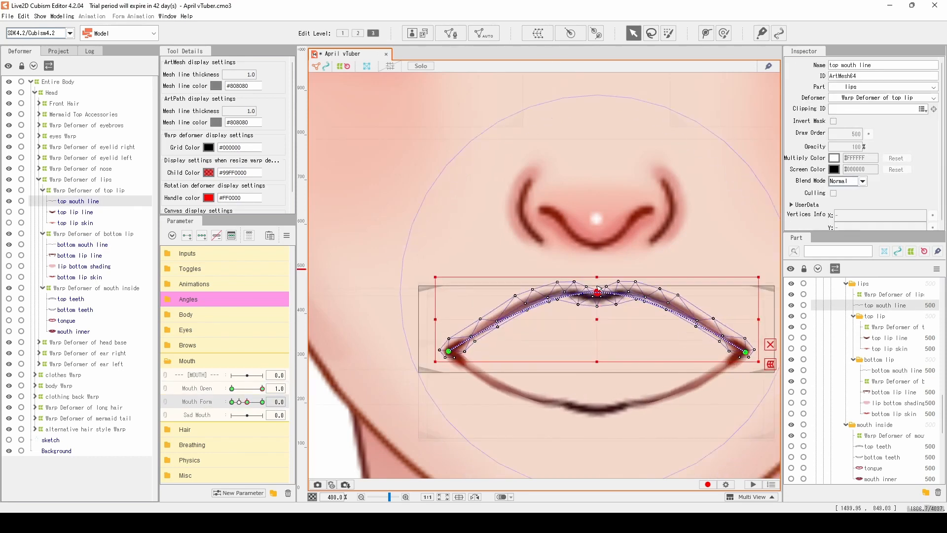
Add a Mouth Form key at -0.5 to the top mouth line and pull both its corners inward there
{"action": "left_click_drag", "start_coordinate": [246, 402], "coordinate": [239, 402]}
{"action": "left_click", "coordinate": [231, 235]}
{"action": "left_click", "coordinate": [397, 163]}
{"action": "left_click", "coordinate": [454, 379]}
{"action": "left_click", "coordinate": [597, 298]}
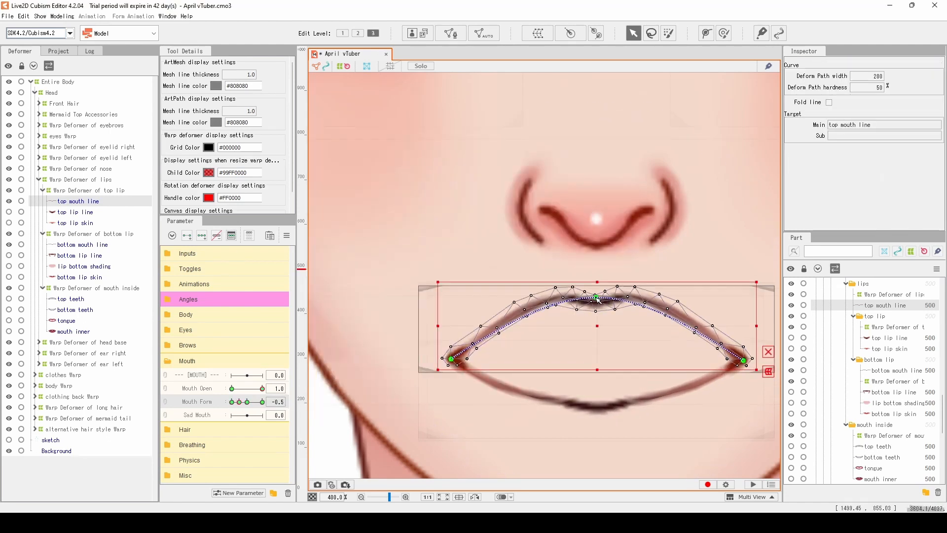
{"action": "left_click_drag", "start_coordinate": [451, 359], "coordinate": [508, 359]}
{"action": "left_click_drag", "start_coordinate": [744, 360], "coordinate": [666, 359]}
{"action": "left_click_drag", "start_coordinate": [597, 298], "coordinate": [589, 296]}
{"action": "left_click_drag", "start_coordinate": [667, 359], "coordinate": [663, 358]}
Narrow the bottom mouth line's corners at Mouth Form -0.5 and match the top line to form a small round mouth
{"action": "left_click", "coordinate": [82, 245]}
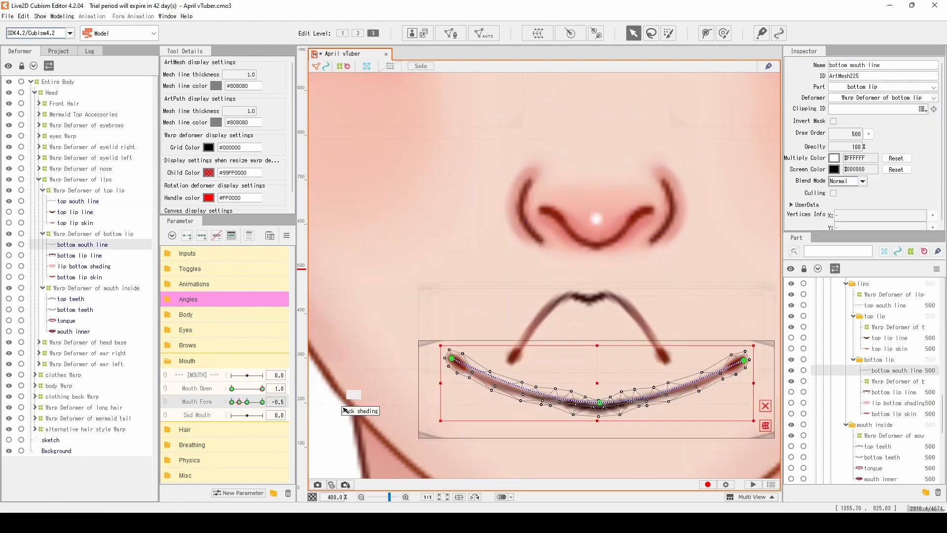
{"action": "left_click_drag", "start_coordinate": [451, 359], "coordinate": [511, 358]}
{"action": "left_click_drag", "start_coordinate": [744, 361], "coordinate": [666, 359]}
{"action": "left_click_drag", "start_coordinate": [511, 358], "coordinate": [535, 363]}
{"action": "left_click_drag", "start_coordinate": [666, 359], "coordinate": [641, 363]}
{"action": "left_click", "coordinate": [78, 201]}
{"action": "left_click_drag", "start_coordinate": [510, 358], "coordinate": [536, 363]}
{"action": "key", "text": "ctrl+t"}
{"action": "scroll", "coordinate": [478, 349], "scroll_direction": "down", "scroll_amount": 2}
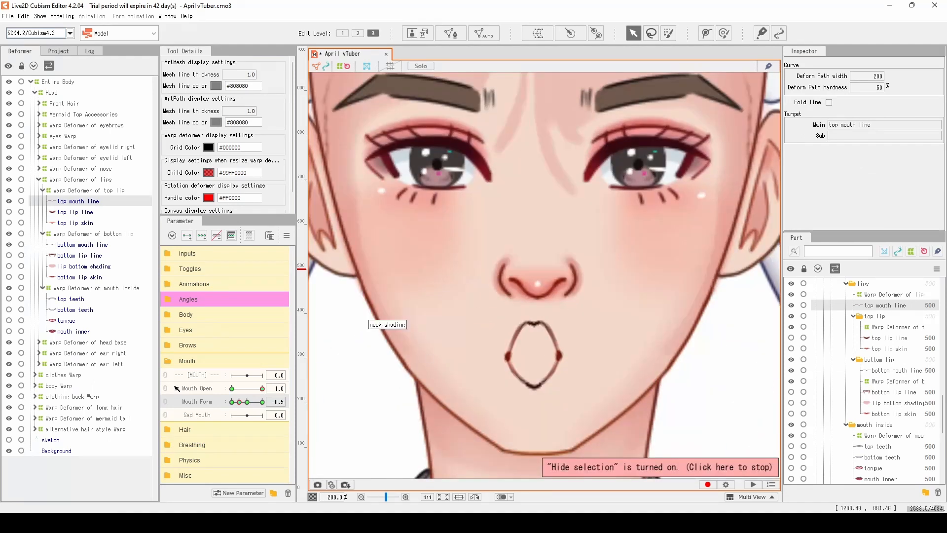
Try adding an in-between Mouth Form key at -0.3 to the mouth lines
{"action": "key", "text": "ctrl+t"}
{"action": "scroll", "coordinate": [538, 365], "scroll_direction": "up", "scroll_amount": 3}
{"action": "left_click", "coordinate": [532, 425]}
{"action": "left_click_drag", "start_coordinate": [239, 402], "coordinate": [222, 408]}
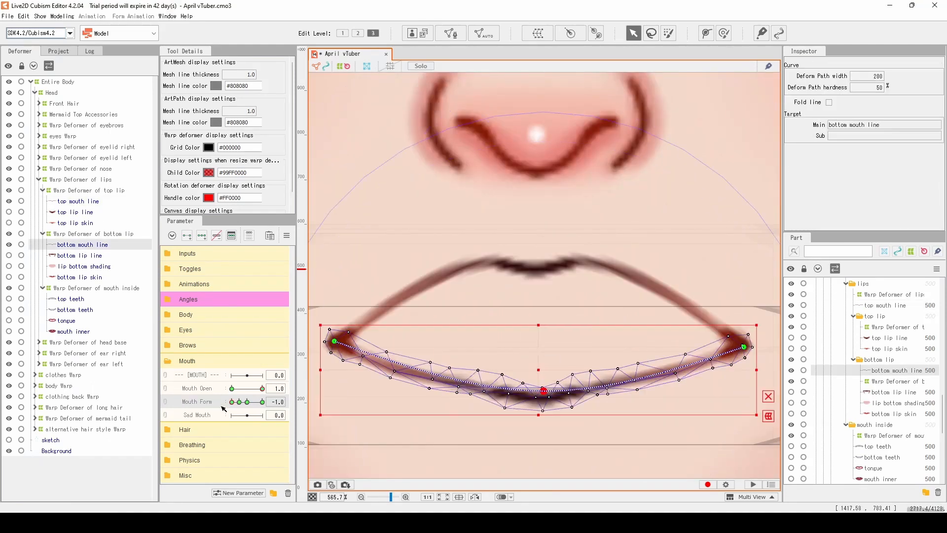
{"action": "left_click", "coordinate": [147, 201]}
{"action": "left_click", "coordinate": [232, 236]}
{"action": "left_click", "coordinate": [427, 163]}
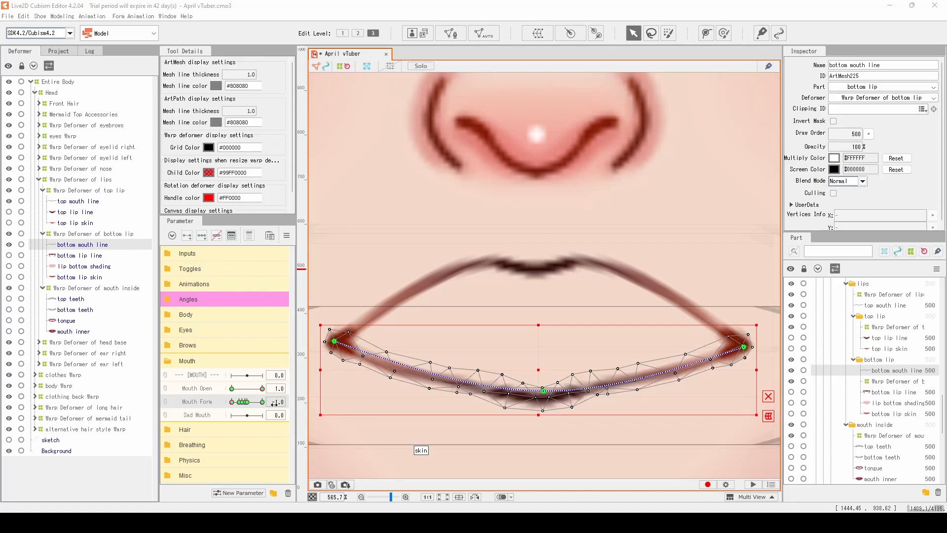
Try a flatter mouth at Mouth Form -0.3 by lowering the lines' corners and raising the bottom line's centre
{"action": "left_click", "coordinate": [243, 402]}
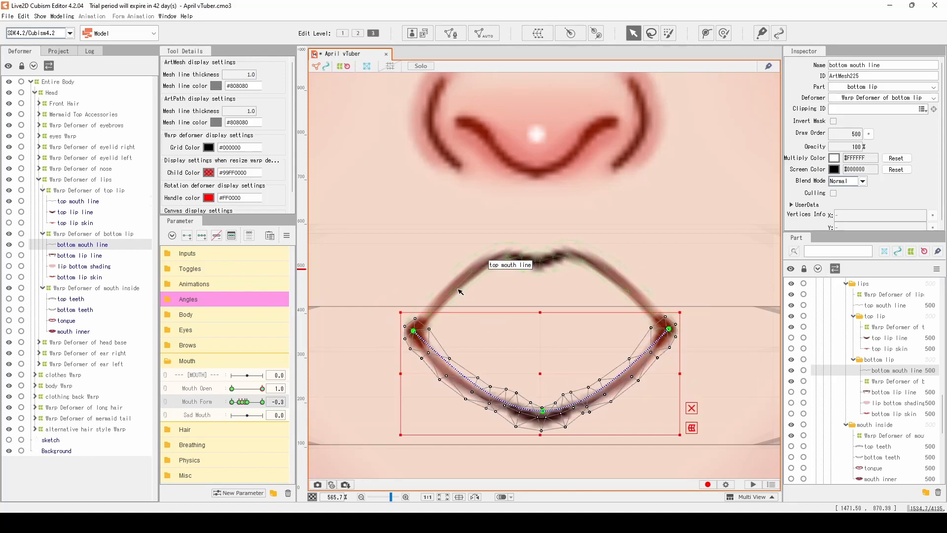
{"action": "left_click", "coordinate": [486, 261]}
{"action": "left_click_drag", "start_coordinate": [415, 328], "coordinate": [410, 354]}
{"action": "left_click_drag", "start_coordinate": [666, 327], "coordinate": [669, 354]}
{"action": "left_click", "coordinate": [459, 385]}
{"action": "left_click_drag", "start_coordinate": [414, 331], "coordinate": [414, 357]}
{"action": "left_click_drag", "start_coordinate": [668, 335], "coordinate": [668, 359]}
{"action": "left_click_drag", "start_coordinate": [540, 414], "coordinate": [539, 391]}
{"action": "scroll", "coordinate": [627, 298], "scroll_direction": "down", "scroll_amount": 3}
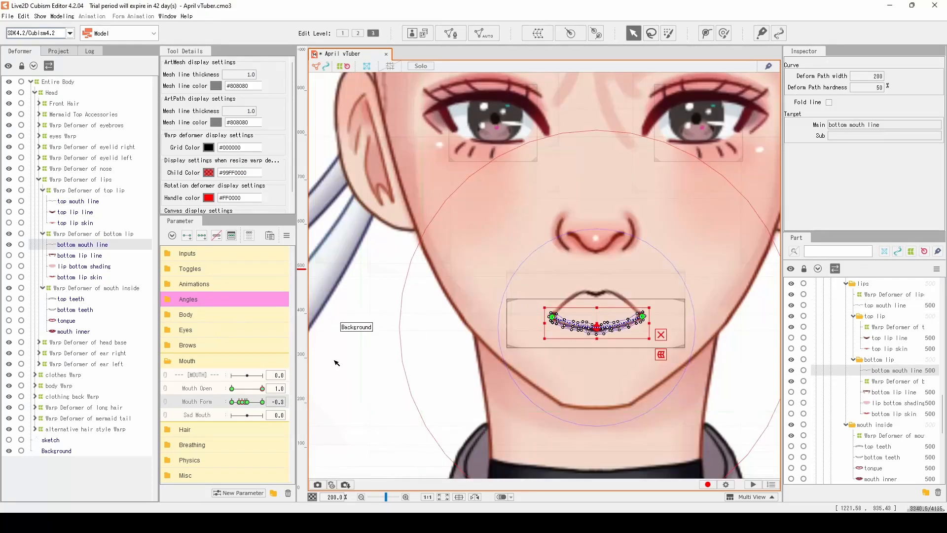
{"action": "left_click", "coordinate": [334, 362]}
{"action": "scroll", "coordinate": [653, 309], "scroll_direction": "up", "scroll_amount": 2}
Try narrowing the mouth lines' corners inward at Mouth Form -0.1 and save the model
{"action": "left_click", "coordinate": [653, 311]}
{"action": "left_click", "coordinate": [82, 244]}
{"action": "left_click", "coordinate": [78, 200]}
{"action": "left_click", "coordinate": [278, 402]}
{"action": "type", "text": "-0.1"}
{"action": "key", "text": "Return"}
{"action": "scroll", "coordinate": [450, 276], "scroll_direction": "up", "scroll_amount": 2}
{"action": "left_click_drag", "start_coordinate": [375, 333], "coordinate": [458, 345]}
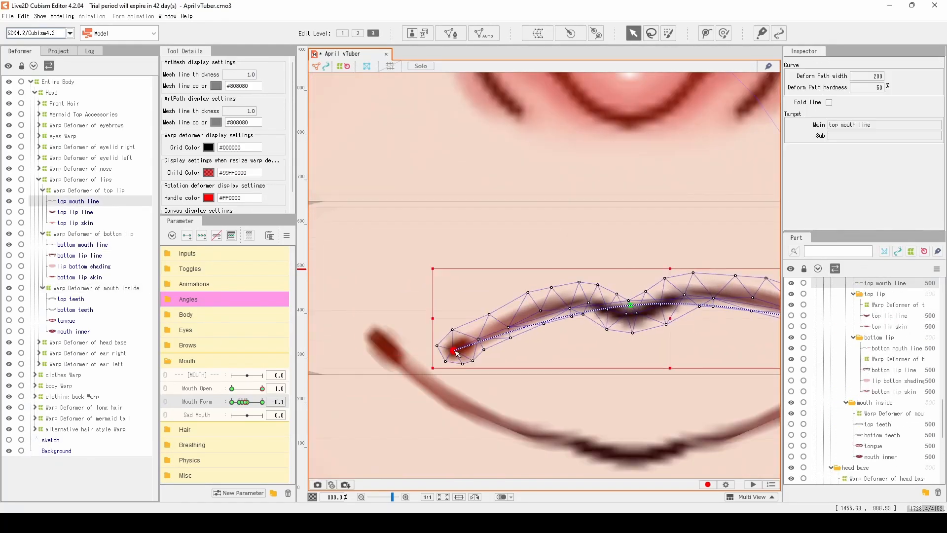
{"action": "scroll", "coordinate": [459, 345], "scroll_direction": "down", "scroll_amount": 1}
{"action": "left_click_drag", "start_coordinate": [683, 341], "coordinate": [586, 340]}
{"action": "left_click", "coordinate": [511, 406]}
{"action": "scroll", "coordinate": [465, 341], "scroll_direction": "down", "scroll_amount": 4}
{"action": "scroll", "coordinate": [465, 340], "scroll_direction": "up", "scroll_amount": 3}
{"action": "left_click", "coordinate": [421, 156]}
{"action": "key", "text": "ctrl+s"}
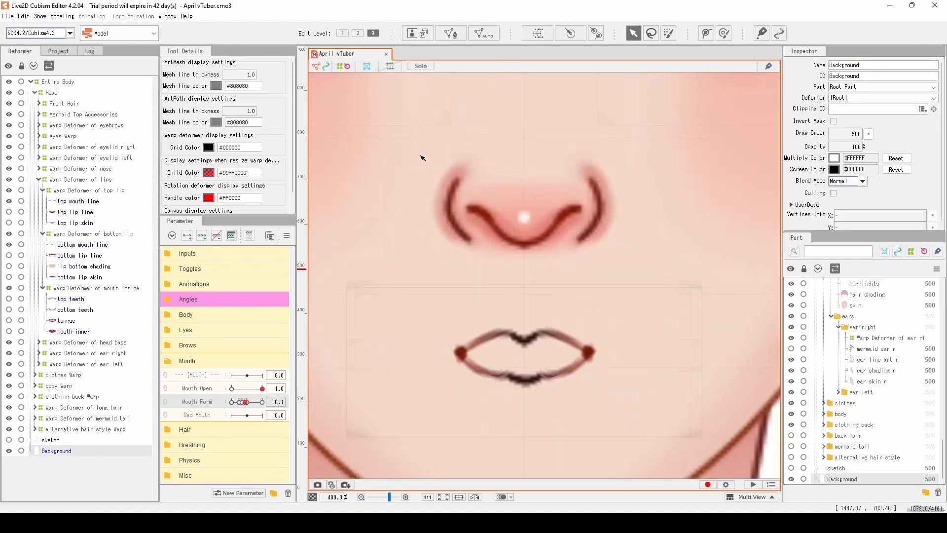
Check the mouth at Mouth Form -1.0 and undo the in-between Mouth Form keys and poses
{"action": "left_click_drag", "start_coordinate": [245, 401], "coordinate": [227, 404]}
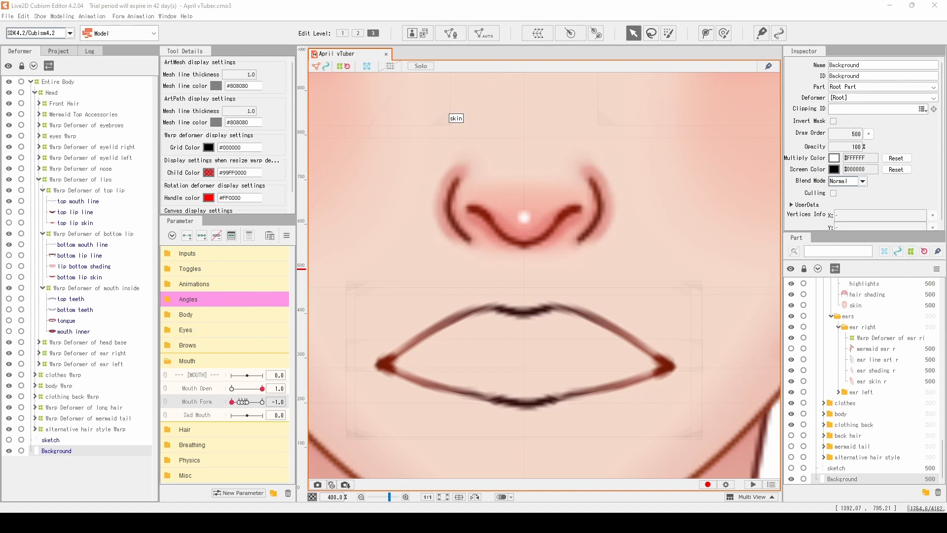
{"action": "key", "text": "ctrl+z"}
{"action": "key", "text": "ctrl+z"}
{"action": "key", "text": "ctrl+z"}
{"action": "key", "text": "ctrl+z"}
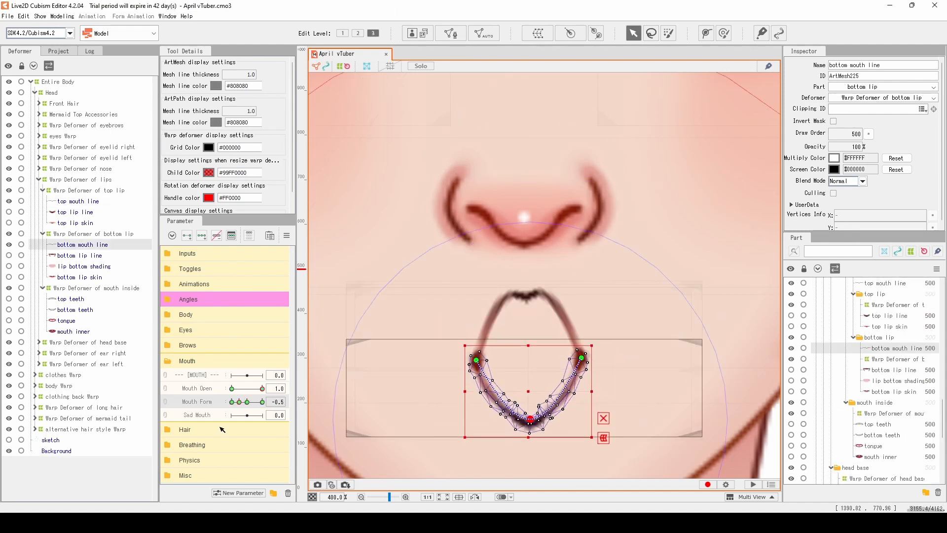
Add Mouth Open keys at 0.1 and 0.3 to both the bottom and top mouth lines
{"action": "double_click", "coordinate": [201, 393]}
{"action": "left_click", "coordinate": [360, 166]}
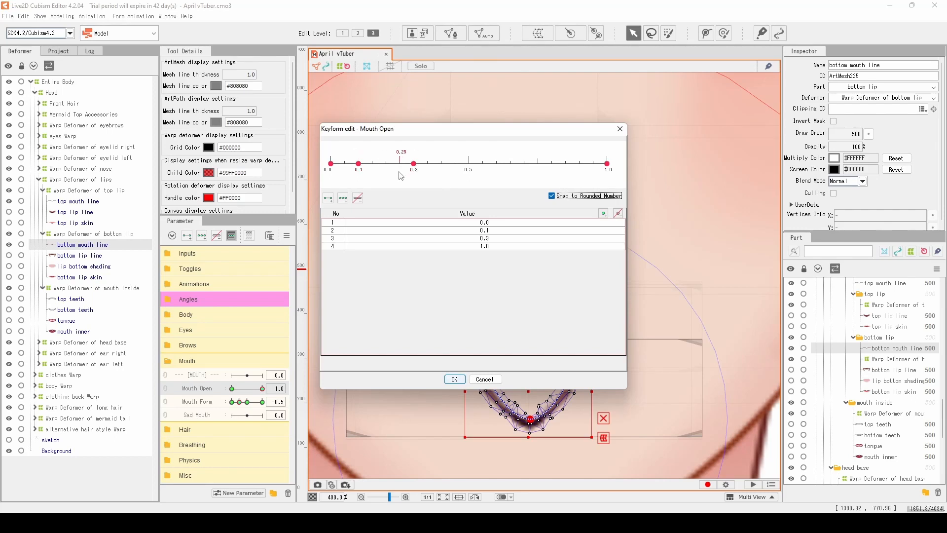
{"action": "key", "text": "Return"}
{"action": "left_click", "coordinate": [523, 359]}
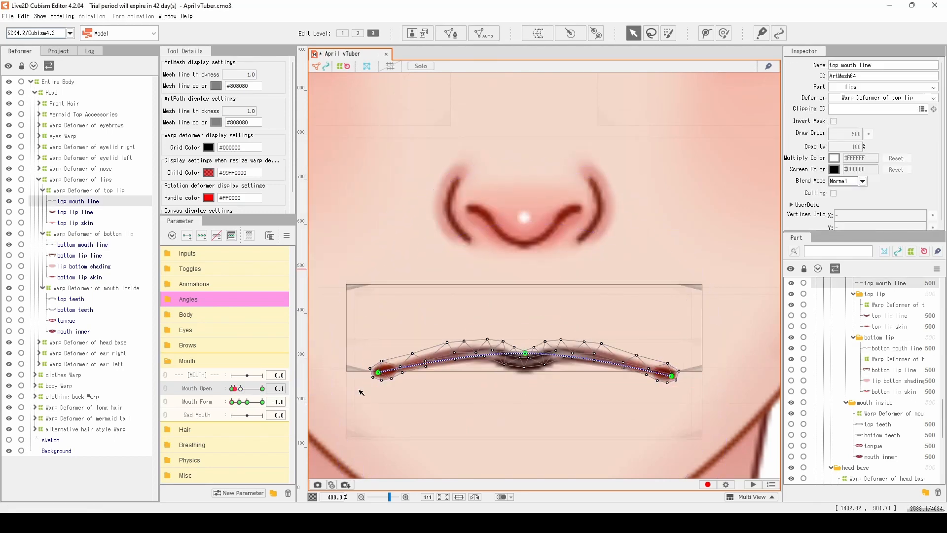
{"action": "double_click", "coordinate": [200, 389]}
{"action": "left_click", "coordinate": [360, 166]}
{"action": "key", "text": "Return"}
Raise the top mouth line's centre at Mouth Open 0.1 and Mouth Form -1.0
{"action": "left_click", "coordinate": [235, 388]}
{"action": "scroll", "coordinate": [524, 360], "scroll_direction": "up", "scroll_amount": 3}
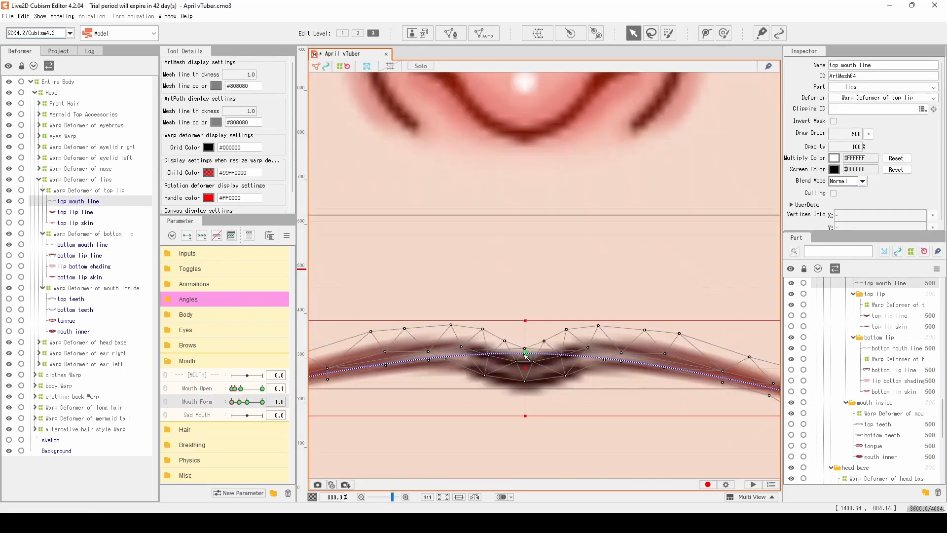
{"action": "left_click_drag", "start_coordinate": [525, 354], "coordinate": [526, 332]}
{"action": "scroll", "coordinate": [526, 332], "scroll_direction": "down", "scroll_amount": 3}
{"action": "left_click", "coordinate": [529, 348]}
Bend the top mouth line upward on both sides of its centre at Mouth Open 0.3 and Mouth Form -1.0
{"action": "left_click", "coordinate": [482, 332]}
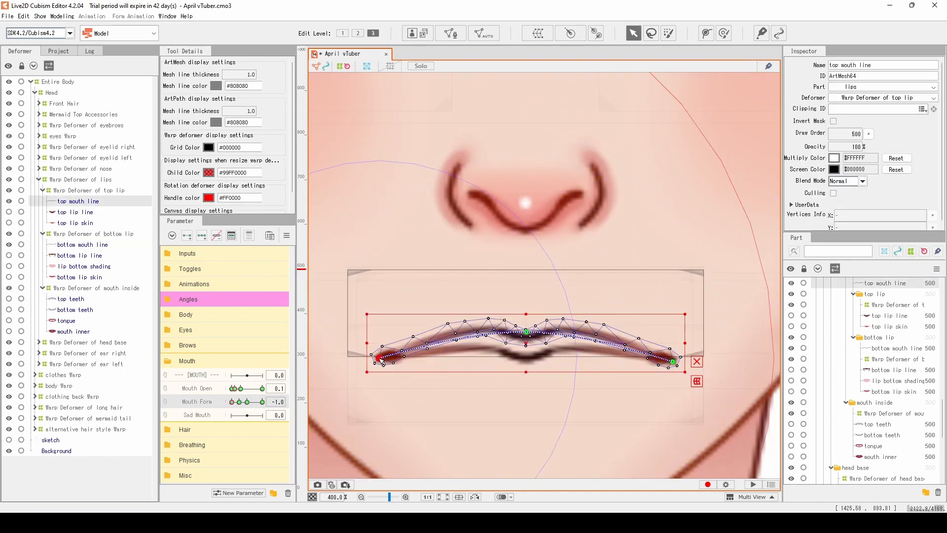
{"action": "left_click_drag", "start_coordinate": [573, 327], "coordinate": [577, 312]}
{"action": "left_click_drag", "start_coordinate": [480, 329], "coordinate": [464, 327]}
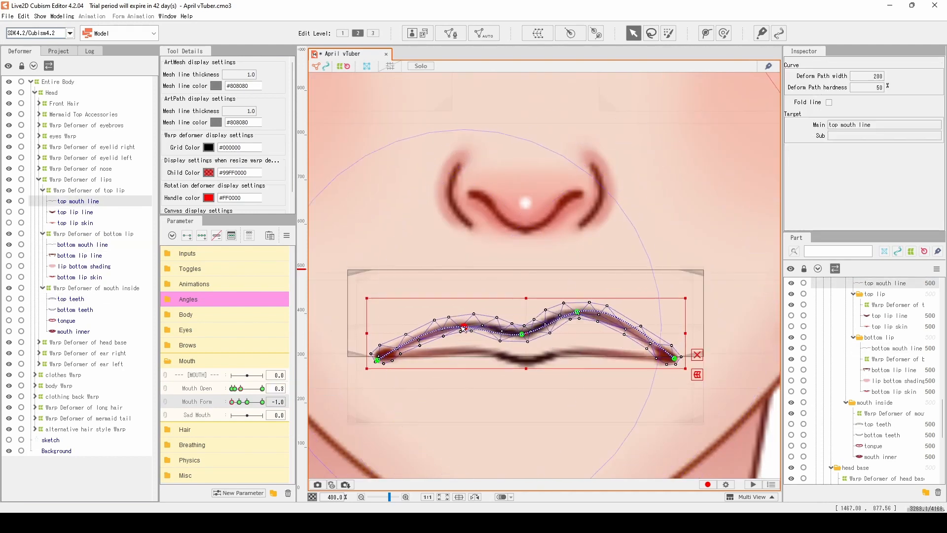
Lower one side of the bottom mouth line at Mouth Open 0.3 and review the whole face without selection outlines
{"action": "left_click", "coordinate": [526, 360]}
{"action": "left_click_drag", "start_coordinate": [573, 353], "coordinate": [572, 367]}
{"action": "scroll", "coordinate": [518, 341], "scroll_direction": "down", "scroll_amount": 2}
{"action": "scroll", "coordinate": [517, 341], "scroll_direction": "up", "scroll_amount": 2}
{"action": "key", "text": "ctrl+t"}
{"action": "scroll", "coordinate": [514, 312], "scroll_direction": "down", "scroll_amount": 5}
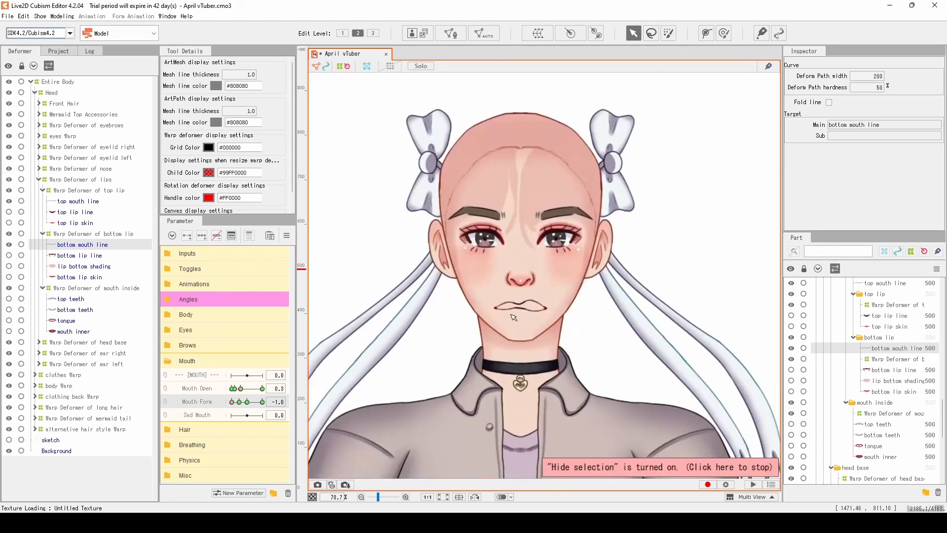
Pull the mouth line's two corners inward and upward at Mouth Open 0.3 and Mouth Form -1.0
{"action": "scroll", "coordinate": [509, 309], "scroll_direction": "up", "scroll_amount": 5}
{"action": "key", "text": "ctrl+t"}
{"action": "scroll", "coordinate": [449, 370], "scroll_direction": "up", "scroll_amount": 2}
{"action": "left_click_drag", "start_coordinate": [360, 371], "coordinate": [401, 352]}
{"action": "scroll", "coordinate": [402, 351], "scroll_direction": "down", "scroll_amount": 2}
{"action": "scroll", "coordinate": [617, 387], "scroll_direction": "up", "scroll_amount": 1}
{"action": "left_click_drag", "start_coordinate": [705, 356], "coordinate": [659, 339]}
{"action": "scroll", "coordinate": [658, 338], "scroll_direction": "down", "scroll_amount": 2}
{"action": "key", "text": "ctrl+t"}
Spread the side bends of the top and bottom mouth lines outward at Mouth Open 0.3 and Mouth Form -0.5
{"action": "left_click_drag", "start_coordinate": [241, 389], "coordinate": [240, 402]}
{"action": "scroll", "coordinate": [528, 345], "scroll_direction": "up", "scroll_amount": 1}
{"action": "scroll", "coordinate": [528, 345], "scroll_direction": "down", "scroll_amount": 2}
{"action": "scroll", "coordinate": [538, 346], "scroll_direction": "up", "scroll_amount": 3}
{"action": "key", "text": "ctrl+t"}
{"action": "left_click", "coordinate": [537, 345]}
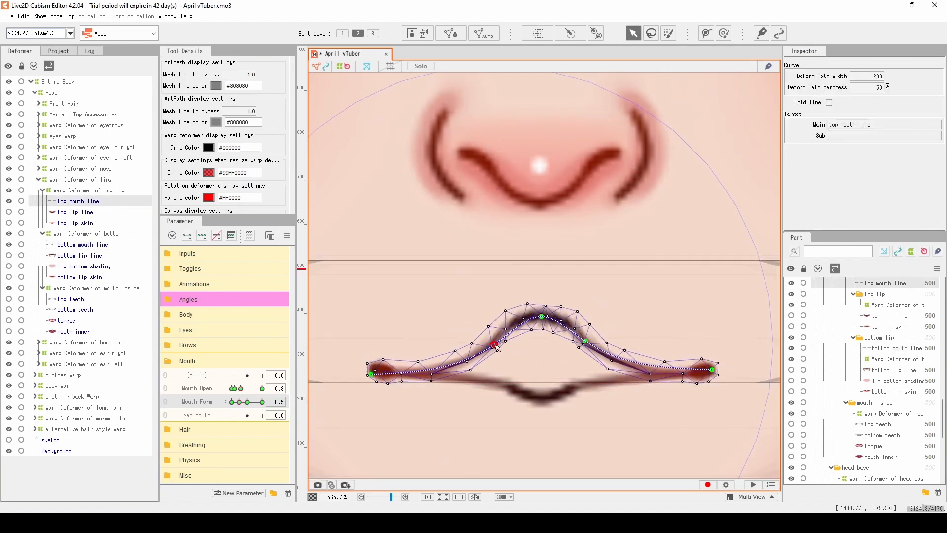
{"action": "left_click_drag", "start_coordinate": [495, 343], "coordinate": [483, 334]}
{"action": "left_click_drag", "start_coordinate": [496, 383], "coordinate": [486, 383]}
{"action": "left_click_drag", "start_coordinate": [592, 382], "coordinate": [605, 376]}
{"action": "left_click_drag", "start_coordinate": [586, 341], "coordinate": [596, 332]}
Pull the bottom mouth line's corner inward at Mouth Open 0.3 and Mouth Form -0.5, and check the mouth without selection outlines
{"action": "left_click_drag", "start_coordinate": [372, 371], "coordinate": [384, 367]}
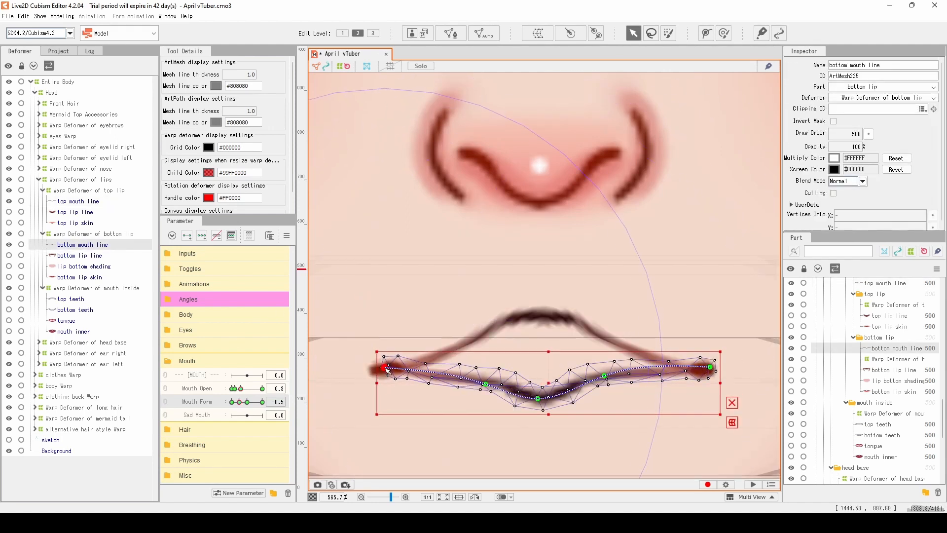
{"action": "key", "text": "ctrl+t"}
{"action": "scroll", "coordinate": [545, 364], "scroll_direction": "down", "scroll_amount": 2}
Raise the top mouth line's side bends and lower the bottom mouth line's centre at Mouth Open 0.1 and Mouth Form -0.5
{"action": "left_click", "coordinate": [235, 389]}
{"action": "scroll", "coordinate": [567, 368], "scroll_direction": "up", "scroll_amount": 1}
{"action": "key", "text": "ctrl+t"}
{"action": "left_click", "coordinate": [534, 359]}
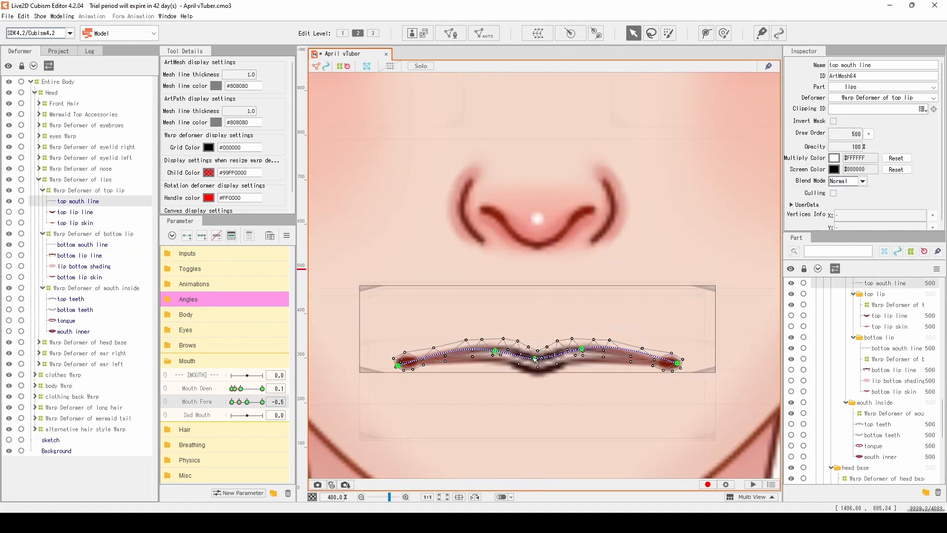
{"action": "scroll", "coordinate": [547, 340], "scroll_direction": "up", "scroll_amount": 1}
{"action": "left_click_drag", "start_coordinate": [597, 352], "coordinate": [600, 339]}
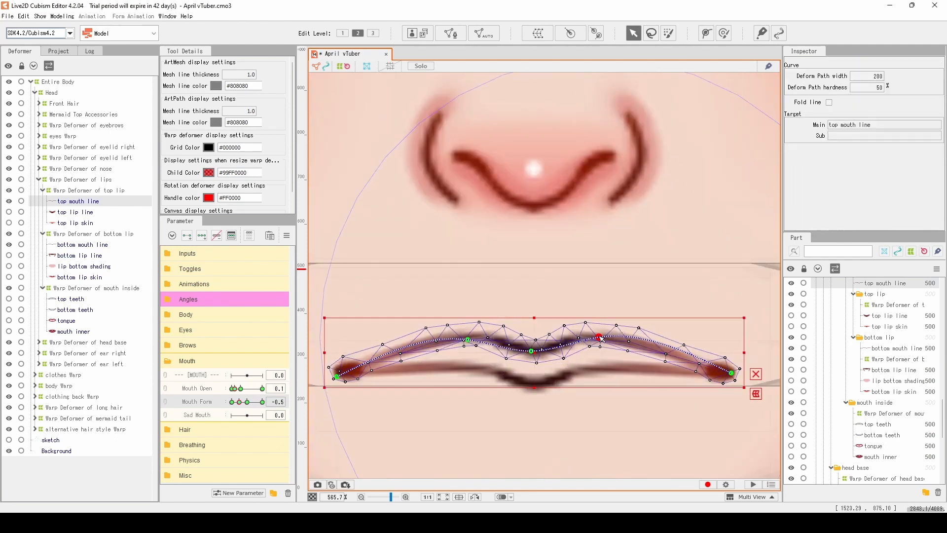
{"action": "left_click", "coordinate": [533, 384]}
{"action": "left_click_drag", "start_coordinate": [530, 384], "coordinate": [532, 396]}
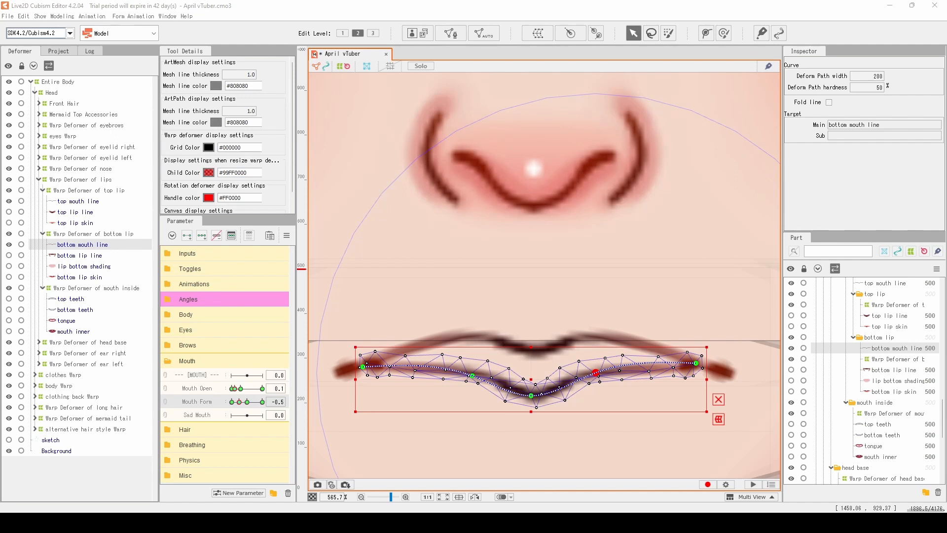
Pull the corners of both mouth lines inward at Mouth Open 0.0 and Mouth Form -0.5
{"action": "left_click", "coordinate": [231, 388]}
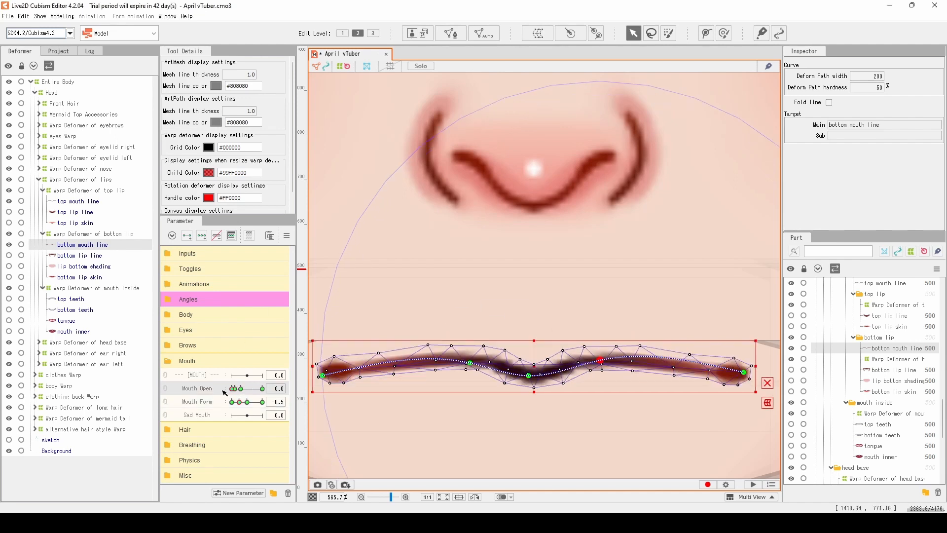
{"action": "left_click_drag", "start_coordinate": [334, 373], "coordinate": [366, 371]}
{"action": "left_click_drag", "start_coordinate": [744, 374], "coordinate": [696, 367]}
{"action": "left_click", "coordinate": [535, 364]}
{"action": "left_click_drag", "start_coordinate": [334, 373], "coordinate": [373, 372]}
{"action": "left_click_drag", "start_coordinate": [744, 374], "coordinate": [692, 366]}
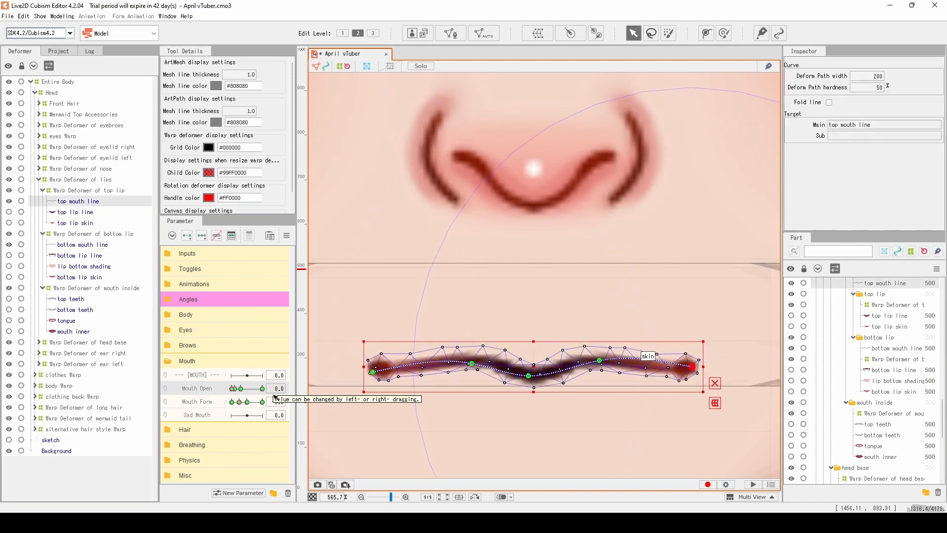
Raise the top mouth line's centre and pull both lines' corners inward at Mouth Open 0.1 and Mouth Form 0.0
{"action": "mouse_move", "coordinate": [275, 391]}
{"action": "left_mouse_down"}
{"action": "mouse_move", "coordinate": [291, 387]}
{"action": "mouse_move", "coordinate": [283, 388]}
{"action": "left_mouse_up"}
{"action": "scroll", "coordinate": [687, 357], "scroll_direction": "down", "scroll_amount": 4}
{"action": "scroll", "coordinate": [700, 340], "scroll_direction": "up", "scroll_amount": 3}
{"action": "left_click_drag", "start_coordinate": [546, 406], "coordinate": [545, 385]}
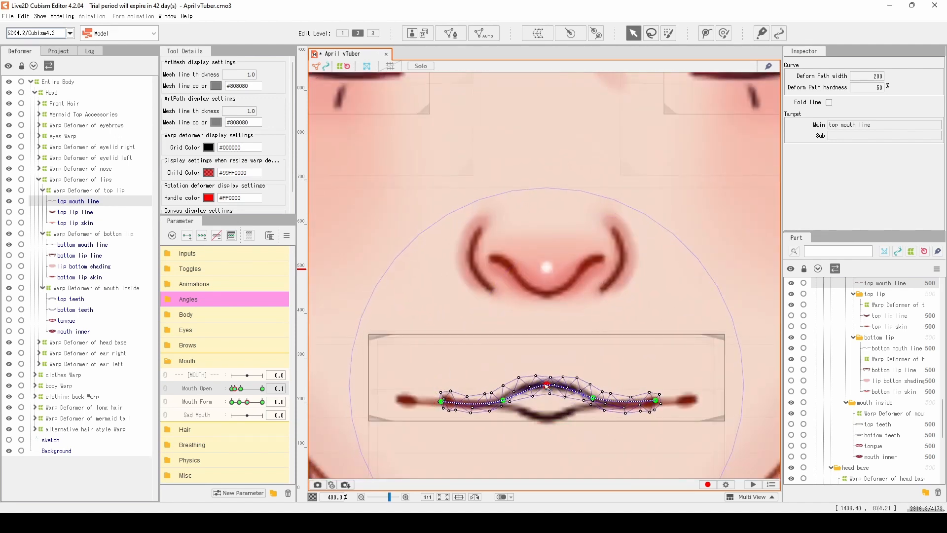
{"action": "left_click", "coordinate": [547, 416]}
{"action": "left_click_drag", "start_coordinate": [406, 399], "coordinate": [447, 400]}
{"action": "left_click_drag", "start_coordinate": [688, 400], "coordinate": [652, 401]}
{"action": "scroll", "coordinate": [567, 434], "scroll_direction": "up", "scroll_amount": 2}
{"action": "scroll", "coordinate": [611, 350], "scroll_direction": "down", "scroll_amount": 3}
{"action": "key", "text": "ctrl+t"}
{"action": "scroll", "coordinate": [622, 323], "scroll_direction": "up", "scroll_amount": 2}
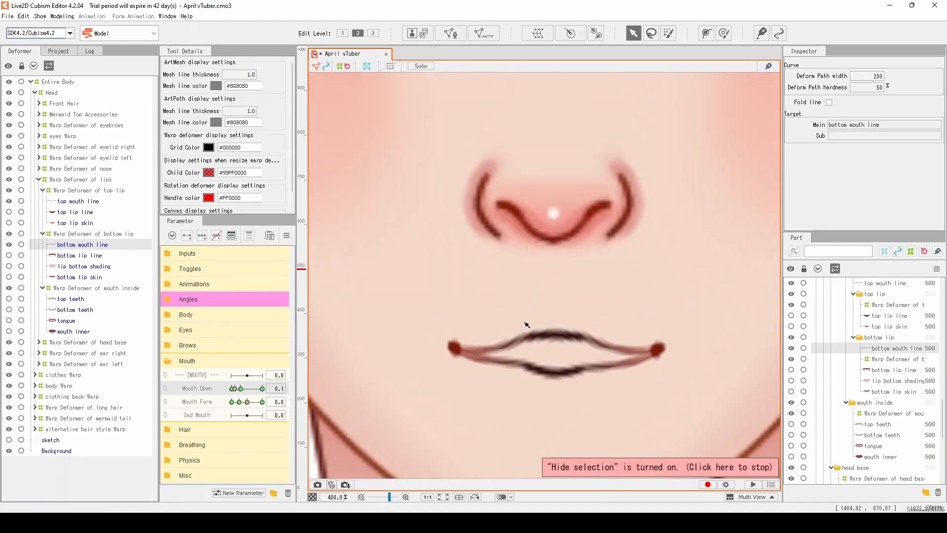
Move both mouth lines' corners inward and down and lower the bottom line's curve at Mouth Open 0.3 and Mouth Form 0.0
{"action": "key", "text": "ctrl+t"}
{"action": "left_click", "coordinate": [552, 345]}
{"action": "left_click_drag", "start_coordinate": [407, 345], "coordinate": [448, 357]}
{"action": "left_click_drag", "start_coordinate": [704, 345], "coordinate": [658, 357]}
{"action": "left_click", "coordinate": [549, 371]}
{"action": "left_click_drag", "start_coordinate": [408, 345], "coordinate": [447, 355]}
{"action": "left_click_drag", "start_coordinate": [700, 346], "coordinate": [655, 355]}
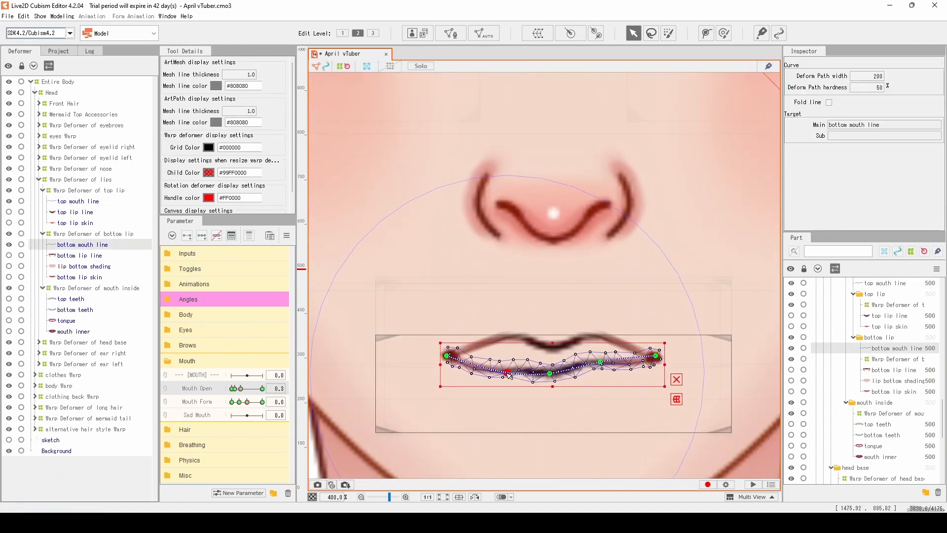
{"action": "left_click_drag", "start_coordinate": [552, 373], "coordinate": [551, 388]}
{"action": "left_click_drag", "start_coordinate": [600, 361], "coordinate": [601, 373]}
Reposition the corners and side bends of both mouth lines into an open smile at Mouth Open 0.3 and Mouth Form 1.0
{"action": "mouse_move", "coordinate": [247, 401]}
{"action": "left_mouse_down"}
{"action": "mouse_move", "coordinate": [262, 399]}
{"action": "mouse_move", "coordinate": [262, 388]}
{"action": "mouse_move", "coordinate": [240, 388]}
{"action": "left_mouse_up"}
{"action": "left_click", "coordinate": [553, 349]}
{"action": "left_click_drag", "start_coordinate": [700, 318], "coordinate": [714, 299]}
{"action": "left_click_drag", "start_coordinate": [603, 344], "coordinate": [616, 333]}
{"action": "left_click_drag", "start_coordinate": [512, 336], "coordinate": [508, 339]}
{"action": "left_click_drag", "start_coordinate": [714, 299], "coordinate": [695, 296]}
{"action": "left_click", "coordinate": [690, 326]}
{"action": "left_click_drag", "start_coordinate": [402, 319], "coordinate": [406, 321]}
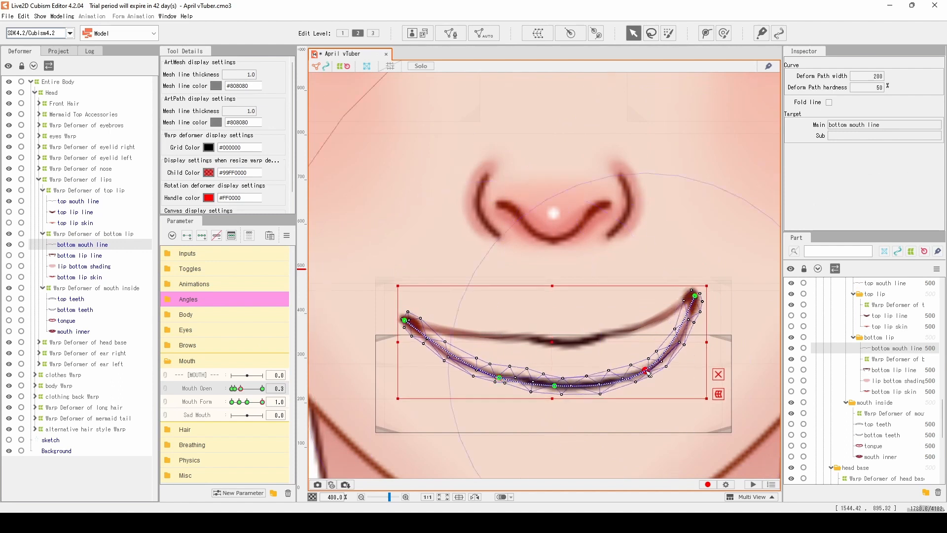
{"action": "left_click_drag", "start_coordinate": [474, 345], "coordinate": [491, 346]}
{"action": "left_click", "coordinate": [515, 367]}
Pull the corners of both mouth lines inward at Mouth Open 0.1 and Mouth Form 1.0
{"action": "mouse_move", "coordinate": [241, 388]}
{"action": "left_mouse_down"}
{"action": "mouse_move", "coordinate": [262, 388]}
{"action": "mouse_move", "coordinate": [235, 388]}
{"action": "left_mouse_up"}
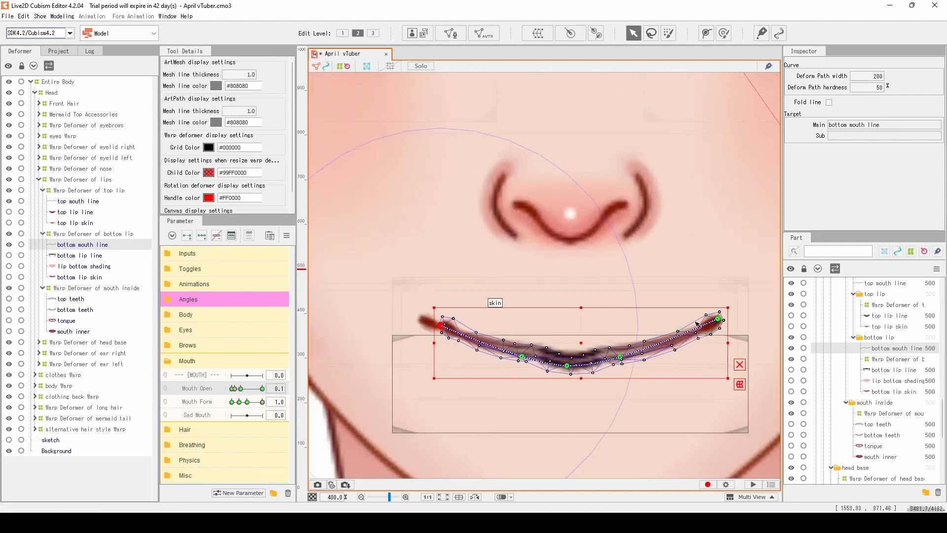
{"action": "left_click", "coordinate": [481, 336]}
{"action": "left_click_drag", "start_coordinate": [450, 324], "coordinate": [447, 329]}
{"action": "left_click_drag", "start_coordinate": [718, 319], "coordinate": [695, 332]}
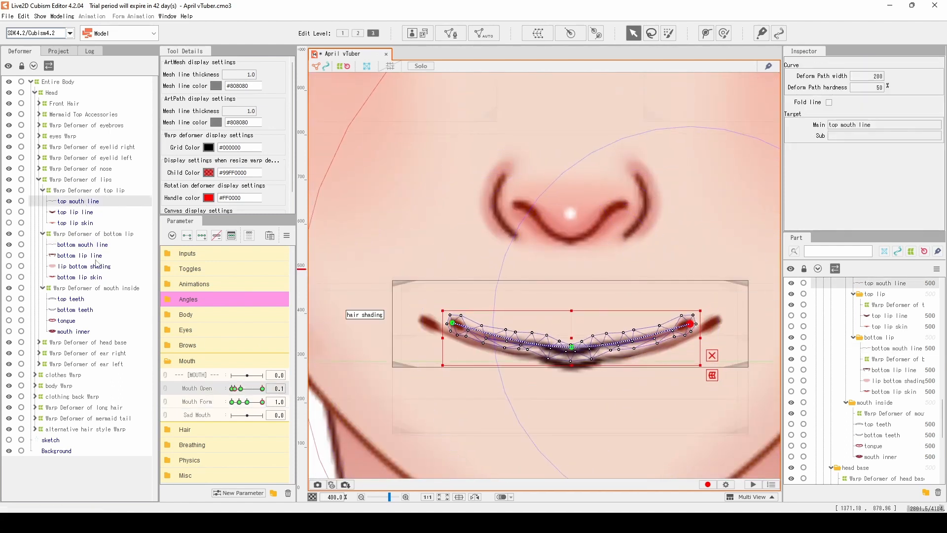
Save the model, preview linked Mouth Open and Mouth Form combinations on the whole face, and unlink the two parameters
{"action": "left_click", "coordinate": [82, 244]}
{"action": "scroll", "coordinate": [549, 402], "scroll_direction": "down", "scroll_amount": 3}
{"action": "left_click", "coordinate": [359, 349]}
{"action": "key", "text": "ctrl+s"}
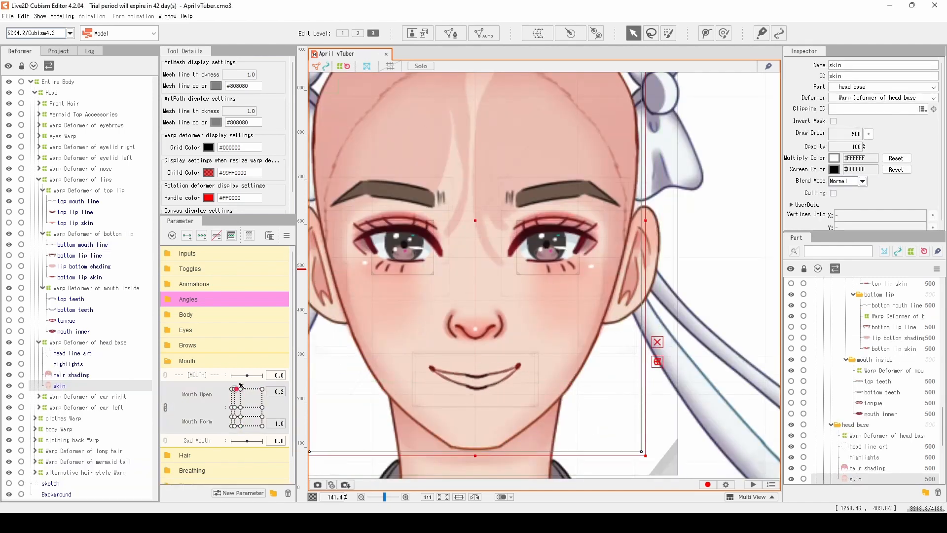
{"action": "left_click_drag", "start_coordinate": [240, 385], "coordinate": [263, 427]}
{"action": "left_click", "coordinate": [166, 408]}
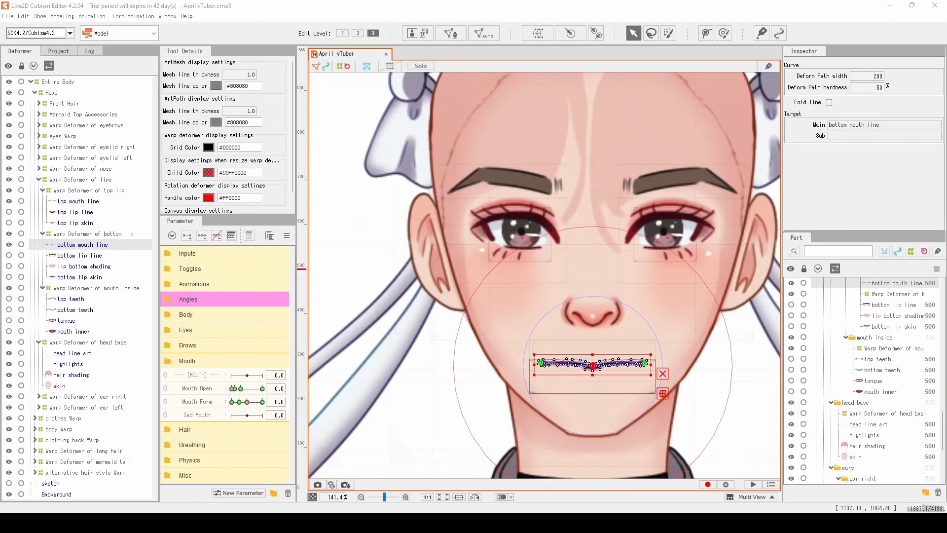
Isolate the lip artwork in Solo view and lay a three-point deform path along the top lip skin's mouth edge
{"action": "left_click", "coordinate": [73, 201]}
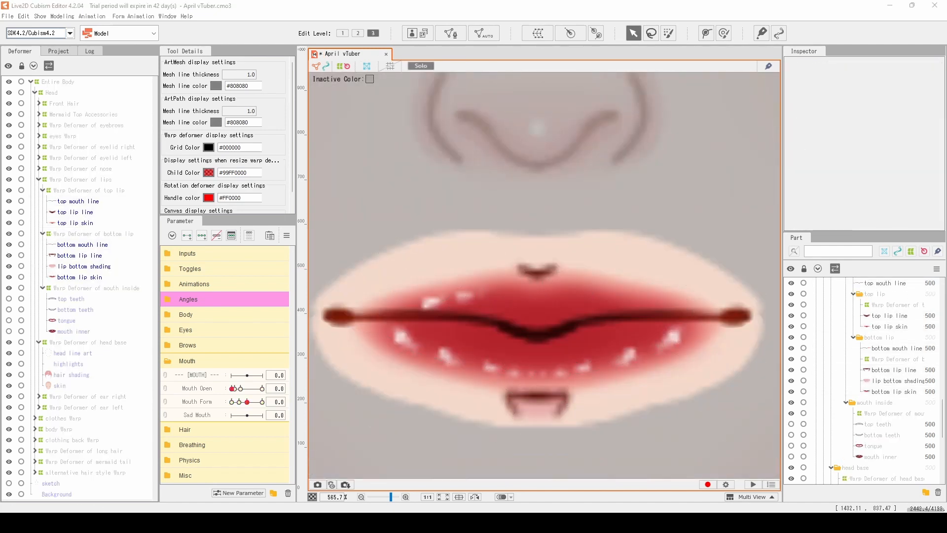
{"action": "left_click", "coordinate": [75, 212]}
{"action": "left_click", "coordinate": [75, 223]}
{"action": "left_click", "coordinate": [705, 33]}
{"action": "left_click", "coordinate": [343, 318]}
{"action": "left_click", "coordinate": [539, 337]}
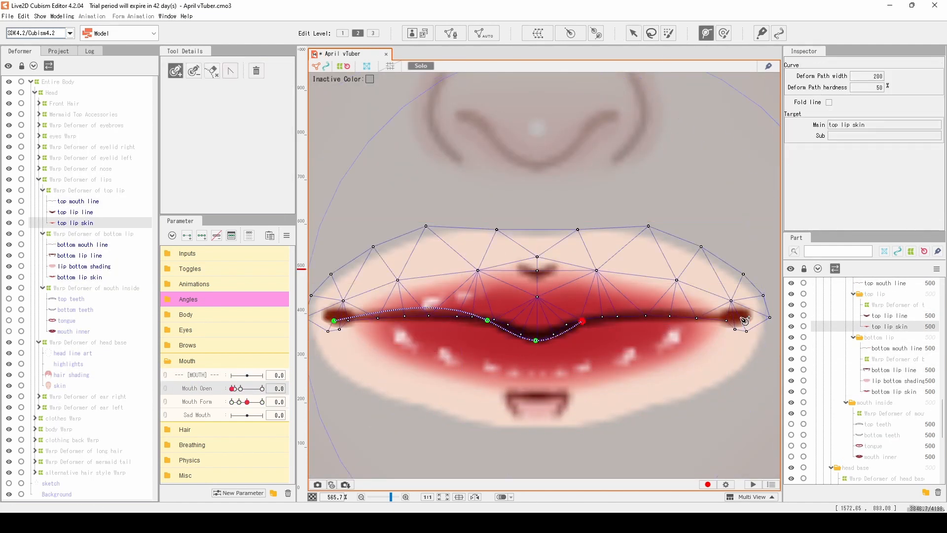
{"action": "left_click_drag", "start_coordinate": [232, 389], "coordinate": [269, 392]}
{"action": "key", "text": "ctrl+z"}
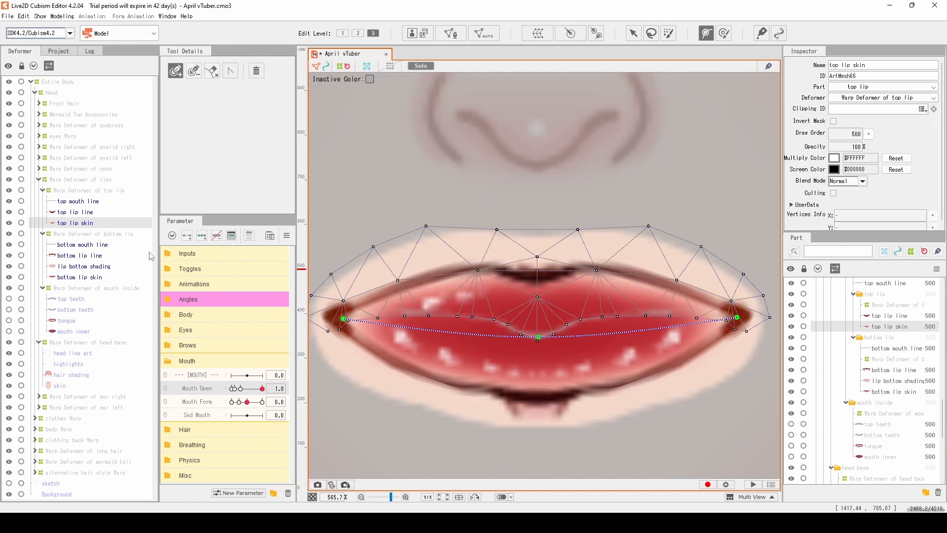
Try to raise the top lip skin's centre at Mouth Open 1.0
{"action": "left_click_drag", "start_coordinate": [539, 337], "coordinate": [631, 116]}
{"action": "key", "text": "ctrl+z"}
{"action": "scroll", "coordinate": [541, 311], "scroll_direction": "down", "scroll_amount": 1}
{"action": "left_click", "coordinate": [634, 33]}
{"action": "left_click_drag", "start_coordinate": [518, 277], "coordinate": [519, 242]}
{"action": "scroll", "coordinate": [463, 323], "scroll_direction": "down", "scroll_amount": 1}
{"action": "left_click_drag", "start_coordinate": [482, 351], "coordinate": [566, 339]}
{"action": "left_click", "coordinate": [567, 339]}
{"action": "scroll", "coordinate": [567, 339], "scroll_direction": "up", "scroll_amount": 2}
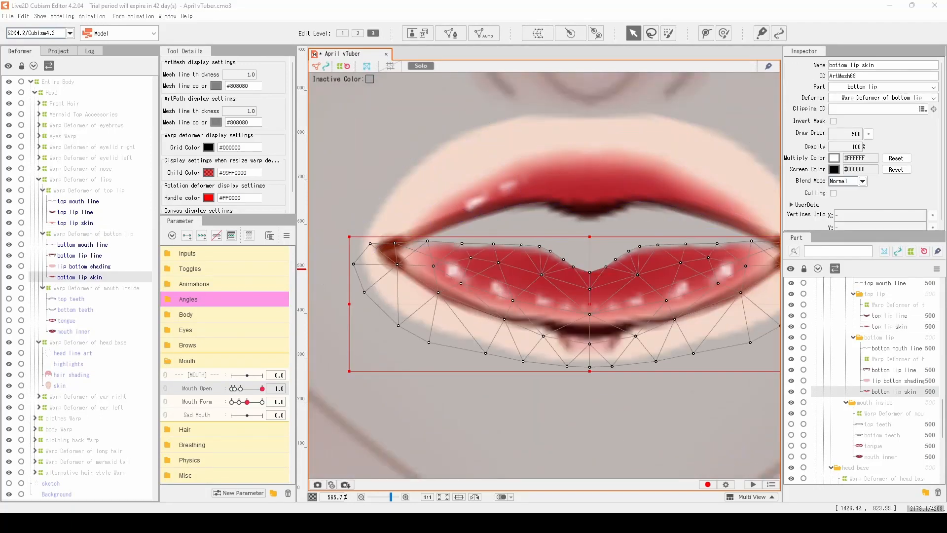
Try to raise the top lip skin's mouth edge at Mouth Open 0.1 and compare it with Mouth Open 1.0
{"action": "left_click_drag", "start_coordinate": [632, 385], "coordinate": [606, 428]}
{"action": "key", "text": "Return"}
{"action": "key", "text": "2"}
{"action": "left_click", "coordinate": [600, 217]}
{"action": "scroll", "coordinate": [600, 217], "scroll_direction": "up", "scroll_amount": 1}
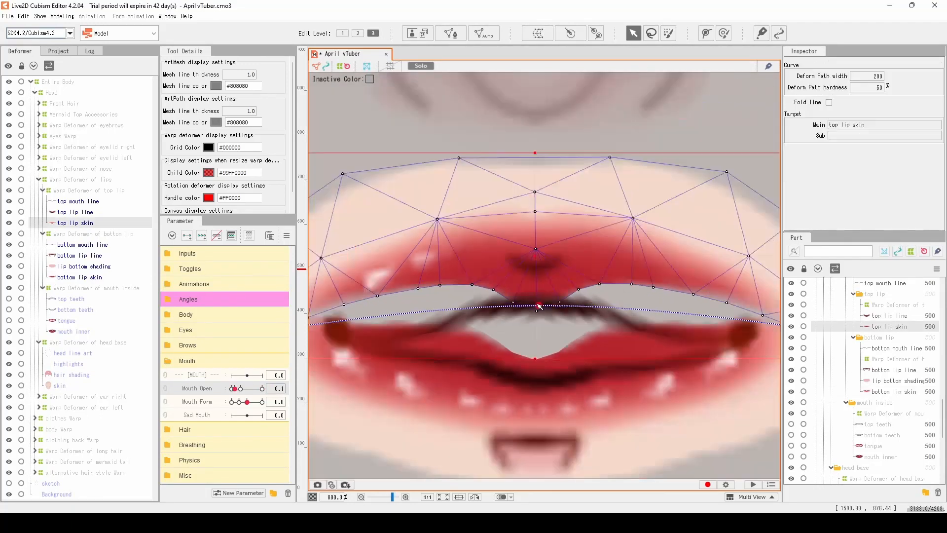
{"action": "left_click_drag", "start_coordinate": [540, 307], "coordinate": [581, 317]}
{"action": "left_click_drag", "start_coordinate": [547, 281], "coordinate": [546, 273]}
{"action": "scroll", "coordinate": [545, 273], "scroll_direction": "down", "scroll_amount": 1}
{"action": "key", "text": "3"}
{"action": "key", "text": "ctrl+t"}
{"action": "left_click_drag", "start_coordinate": [234, 389], "coordinate": [262, 388]}
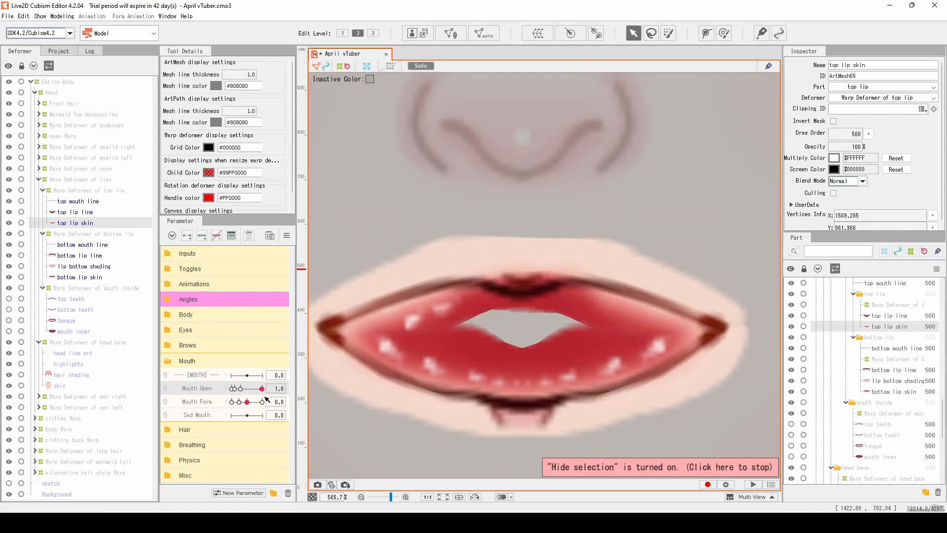
Add Mouth Open keys, including 0.5, to the top lip skin and raise its mouth edge at Mouth Open 1.0
{"action": "left_click", "coordinate": [232, 235]}
{"action": "left_click", "coordinate": [470, 163]}
{"action": "key", "text": "Return"}
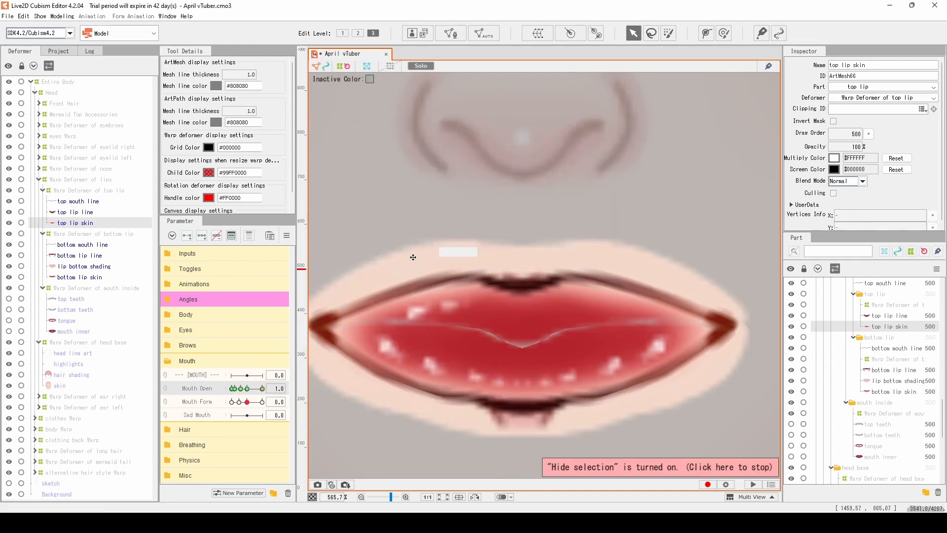
{"action": "key", "text": "ctrl+t"}
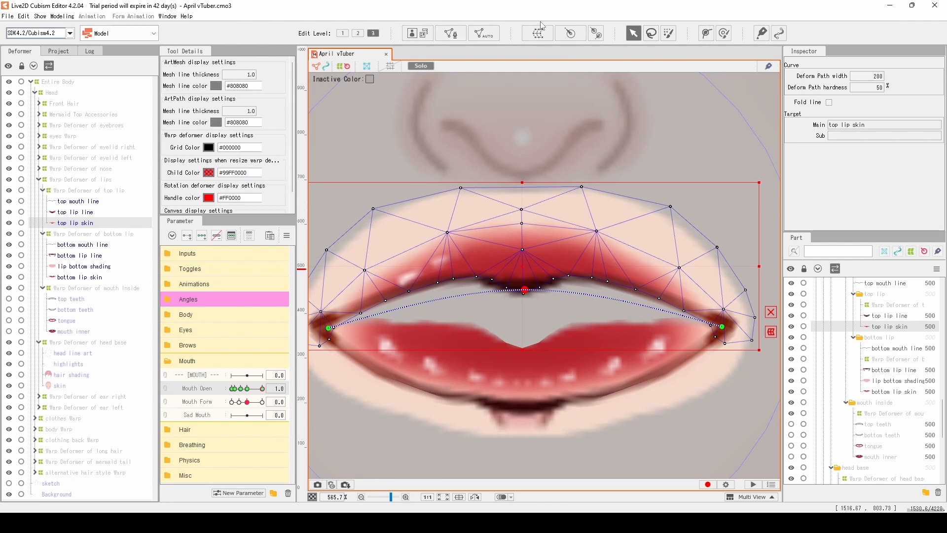
Key the top lip skin on Mouth Form and lift its centre and one side bend at Mouth Open 0.1
{"action": "left_click", "coordinate": [246, 402]}
{"action": "left_click", "coordinate": [240, 388]}
{"action": "key", "text": "2"}
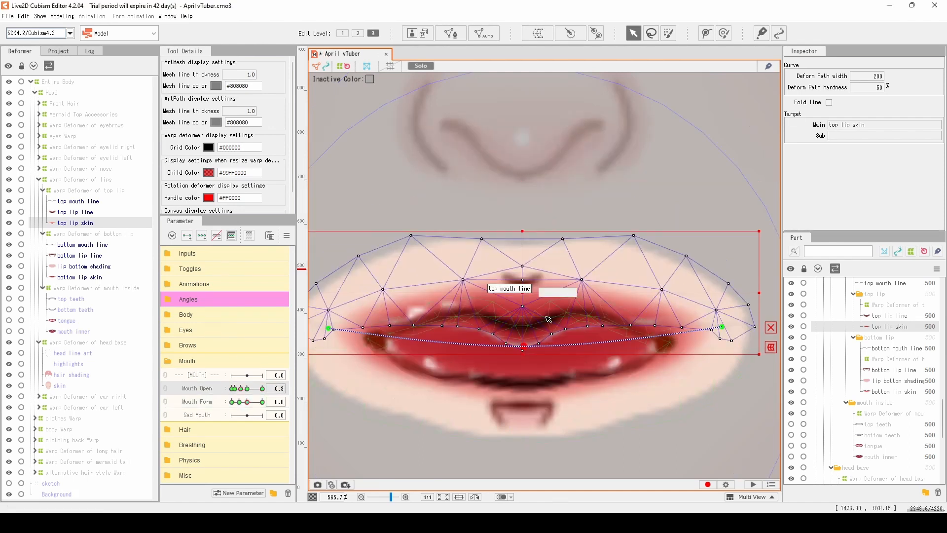
{"action": "left_click_drag", "start_coordinate": [557, 323], "coordinate": [565, 315]}
{"action": "left_click_drag", "start_coordinate": [726, 326], "coordinate": [666, 339]}
{"action": "left_click", "coordinate": [235, 388]}
{"action": "left_click_drag", "start_coordinate": [520, 344], "coordinate": [519, 308]}
{"action": "left_click_drag", "start_coordinate": [475, 330], "coordinate": [471, 314]}
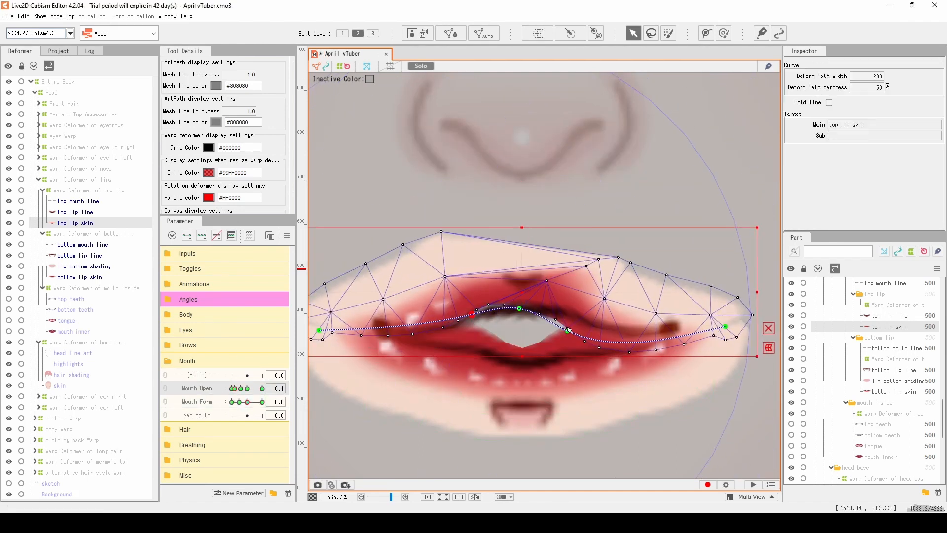
Refine the top lip skin's side bends to follow the top mouth line at Mouth Open 0.1 and Mouth Form 0.0
{"action": "left_click_drag", "start_coordinate": [566, 247], "coordinate": [531, 261]}
{"action": "key", "text": "ctrl+t"}
{"action": "key", "text": "ctrl+t"}
{"action": "left_click_drag", "start_coordinate": [475, 321], "coordinate": [522, 312]}
{"action": "left_click_drag", "start_coordinate": [567, 315], "coordinate": [564, 317]}
{"action": "left_click_drag", "start_coordinate": [606, 332], "coordinate": [608, 330]}
{"action": "scroll", "coordinate": [454, 330], "scroll_direction": "up", "scroll_amount": 2}
{"action": "scroll", "coordinate": [484, 315], "scroll_direction": "down", "scroll_amount": 1}
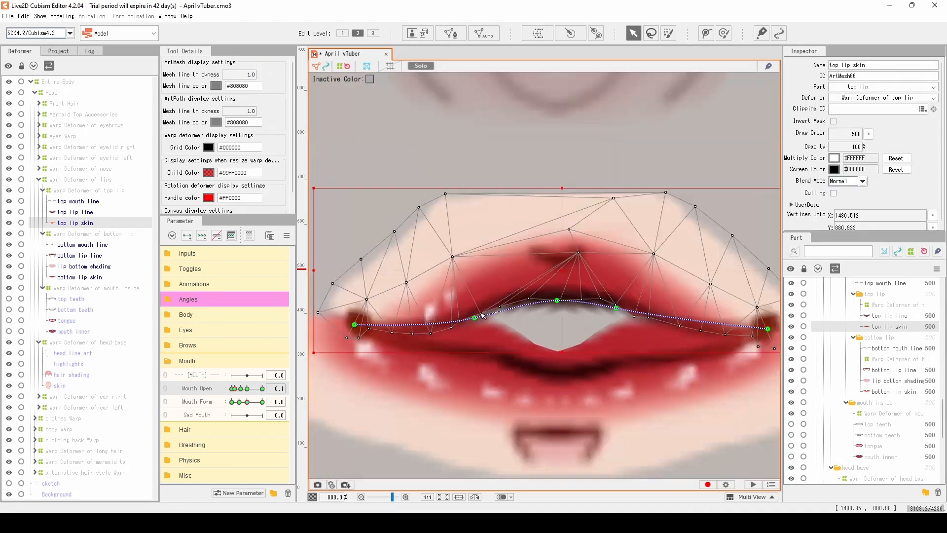
{"action": "scroll", "coordinate": [484, 315], "scroll_direction": "up", "scroll_amount": 1}
{"action": "scroll", "coordinate": [378, 349], "scroll_direction": "down", "scroll_amount": 1}
{"action": "scroll", "coordinate": [516, 231], "scroll_direction": "up", "scroll_amount": 1}
{"action": "scroll", "coordinate": [581, 357], "scroll_direction": "down", "scroll_amount": 1}
Raise the top lip skin's centre and side bend to the mouth line at Mouth Open 0.5 and preview the opening up to 1.0
{"action": "key", "text": "ctrl+t"}
{"action": "left_click", "coordinate": [247, 388]}
{"action": "key", "text": "ctrl+t"}
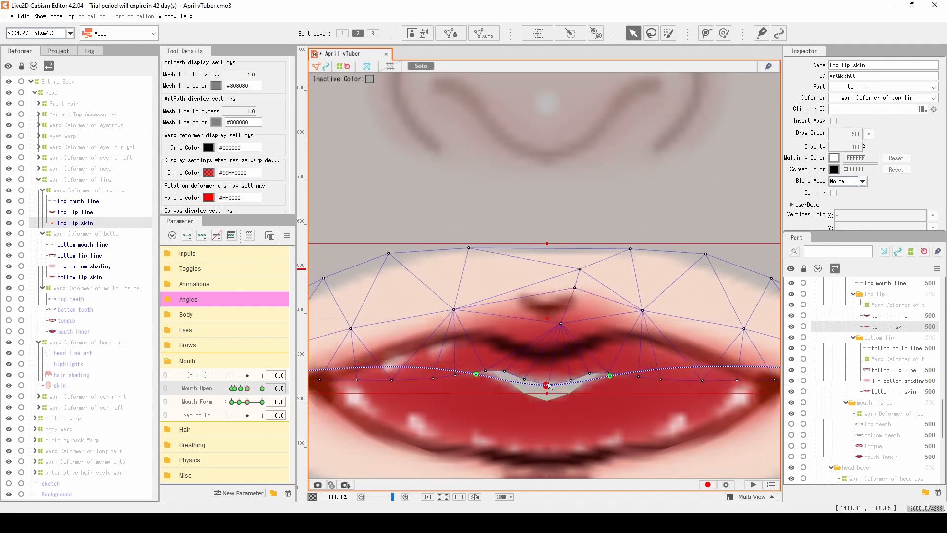
{"action": "left_click_drag", "start_coordinate": [548, 343], "coordinate": [550, 294]}
{"action": "scroll", "coordinate": [493, 385], "scroll_direction": "down", "scroll_amount": 2}
{"action": "scroll", "coordinate": [630, 382], "scroll_direction": "up", "scroll_amount": 1}
{"action": "key", "text": "ctrl+t"}
{"action": "key", "text": "ctrl+t"}
{"action": "scroll", "coordinate": [429, 377], "scroll_direction": "up", "scroll_amount": 2}
{"action": "left_click", "coordinate": [447, 344]}
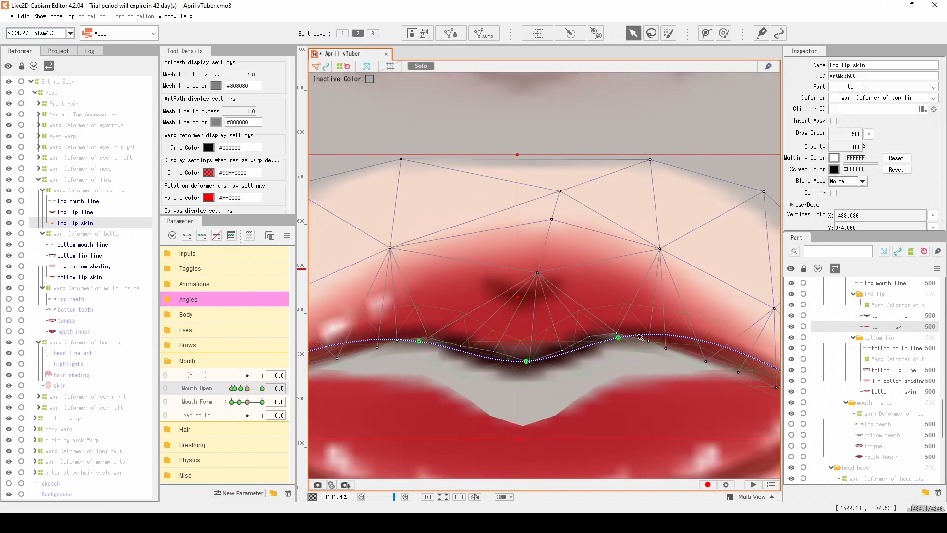
{"action": "scroll", "coordinate": [588, 361], "scroll_direction": "down", "scroll_amount": 2}
{"action": "key", "text": "ctrl+t"}
{"action": "left_click_drag", "start_coordinate": [247, 389], "coordinate": [291, 388]}
Key the bottom lip skin on the mouth parameters and lay a five-point deform path along its mouth edge at Mouth Open 1.0
{"action": "left_click", "coordinate": [89, 277]}
{"action": "double_click", "coordinate": [245, 388]}
{"action": "key", "text": "Escape"}
{"action": "left_click_drag", "start_coordinate": [340, 415], "coordinate": [324, 279]}
{"action": "key", "text": "ctrl+t"}
{"action": "key", "text": "p"}
{"action": "left_click", "coordinate": [318, 281]}
{"action": "left_click", "coordinate": [489, 285]}
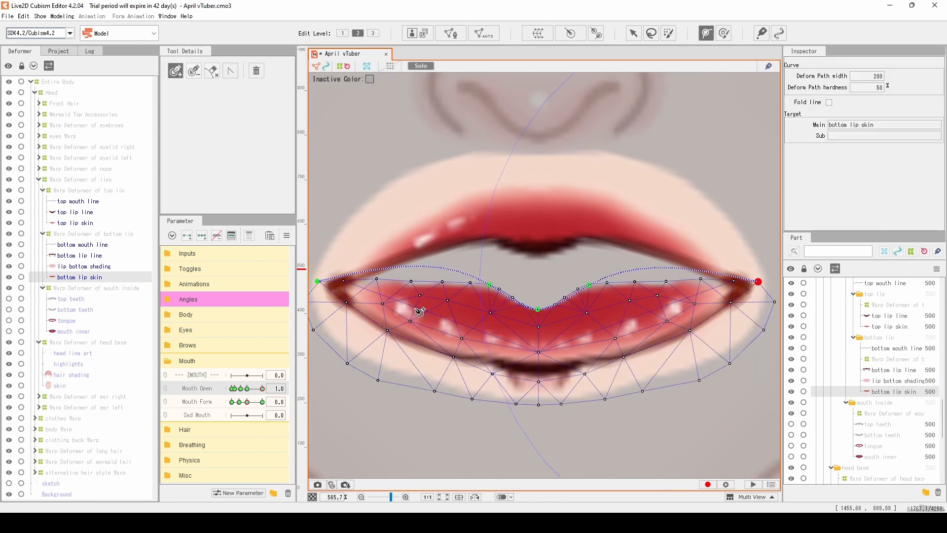
Lower the bottom lip skin's mouth edge into a curve at Mouth Open 1.0 and check the lips at Mouth Form -1.0
{"action": "left_click", "coordinate": [634, 33]}
{"action": "left_click_drag", "start_coordinate": [543, 291], "coordinate": [534, 309]}
{"action": "left_click_drag", "start_coordinate": [529, 326], "coordinate": [527, 386]}
{"action": "left_click_drag", "start_coordinate": [580, 302], "coordinate": [615, 376]}
{"action": "left_click_drag", "start_coordinate": [480, 302], "coordinate": [441, 370]}
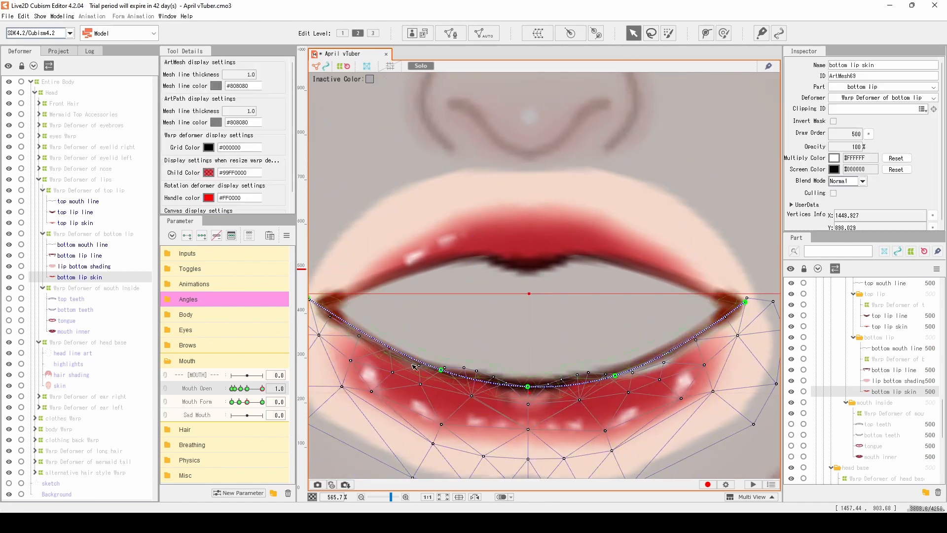
{"action": "scroll", "coordinate": [540, 387], "scroll_direction": "down", "scroll_amount": 5}
{"action": "key", "text": "ctrl+t"}
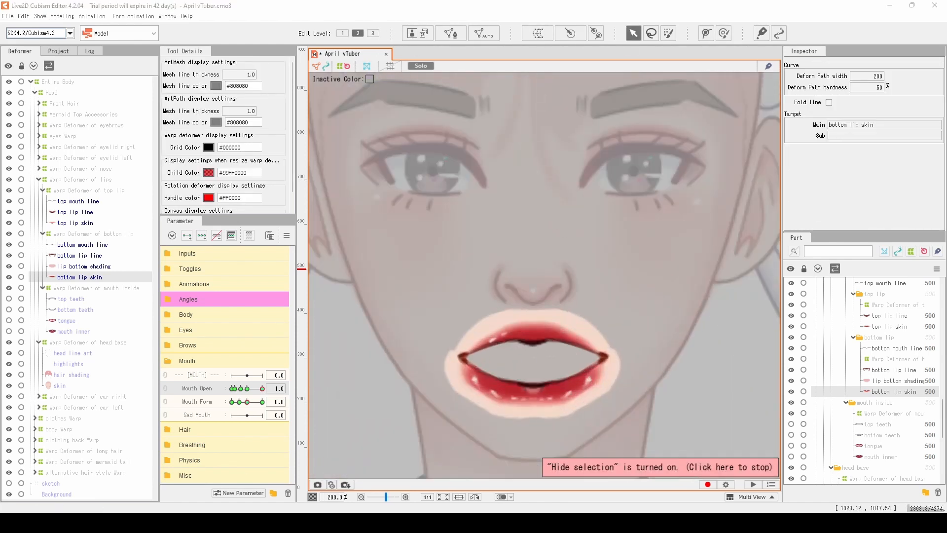
{"action": "left_click_drag", "start_coordinate": [247, 401], "coordinate": [229, 408]}
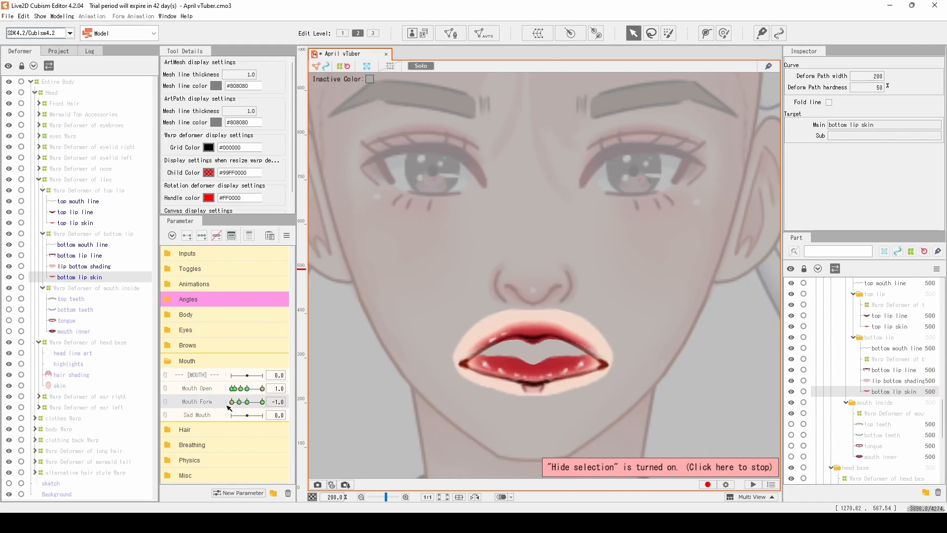
Lower the bottom lip skin's centre and side bends to follow the bottom mouth line at Mouth Open 0.1 and Mouth Form 0.0
{"action": "left_click", "coordinate": [247, 402]}
{"action": "left_click", "coordinate": [235, 389]}
{"action": "key", "text": "ctrl+t"}
{"action": "scroll", "coordinate": [545, 370], "scroll_direction": "up", "scroll_amount": 4}
{"action": "left_click_drag", "start_coordinate": [495, 348], "coordinate": [495, 368]}
{"action": "left_click_drag", "start_coordinate": [495, 368], "coordinate": [588, 368]}
{"action": "left_click_drag", "start_coordinate": [488, 316], "coordinate": [491, 345]}
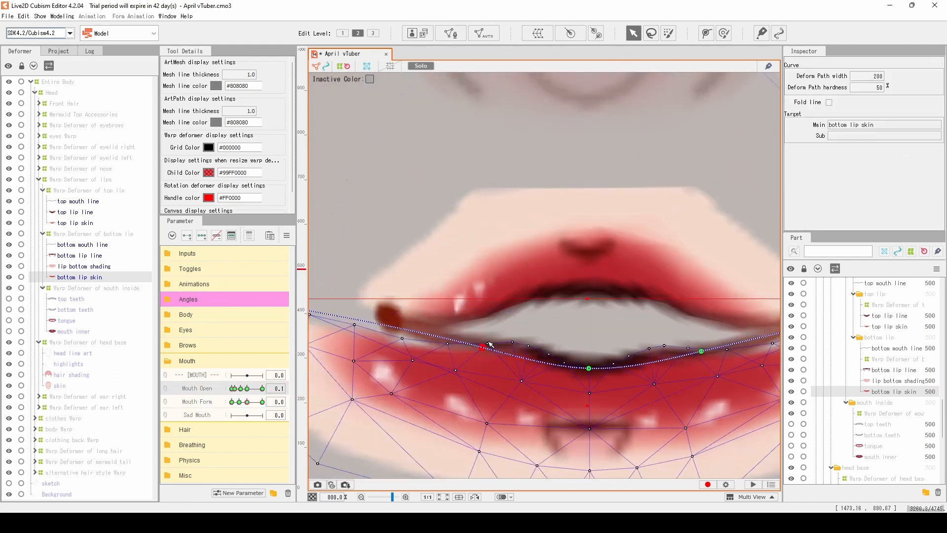
{"action": "left_click_drag", "start_coordinate": [589, 355], "coordinate": [400, 346]}
{"action": "key", "text": "ctrl+t"}
{"action": "left_click_drag", "start_coordinate": [449, 269], "coordinate": [591, 293]}
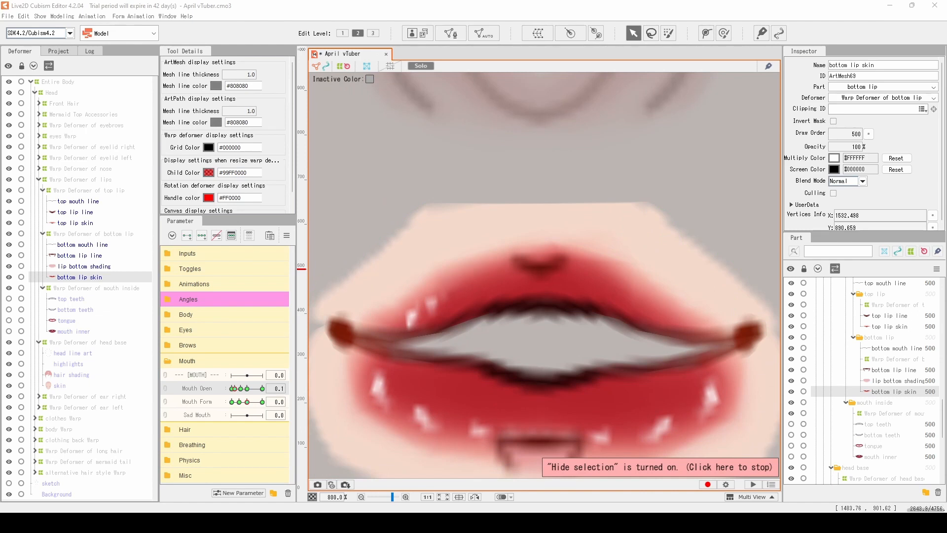
{"action": "scroll", "coordinate": [590, 296], "scroll_direction": "down", "scroll_amount": 2}
{"action": "scroll", "coordinate": [607, 277], "scroll_direction": "up", "scroll_amount": 1}
Fit the bottom lip skin's centre, corners and side bends to the bottom mouth line at Mouth Open 0.3 and Mouth Form 0.0
{"action": "left_click", "coordinate": [241, 388]}
{"action": "left_click", "coordinate": [247, 402]}
{"action": "key", "text": "ctrl+t"}
{"action": "left_click_drag", "start_coordinate": [545, 340], "coordinate": [546, 368]}
{"action": "left_click_drag", "start_coordinate": [765, 306], "coordinate": [691, 321]}
{"action": "left_click_drag", "start_coordinate": [476, 311], "coordinate": [477, 360]}
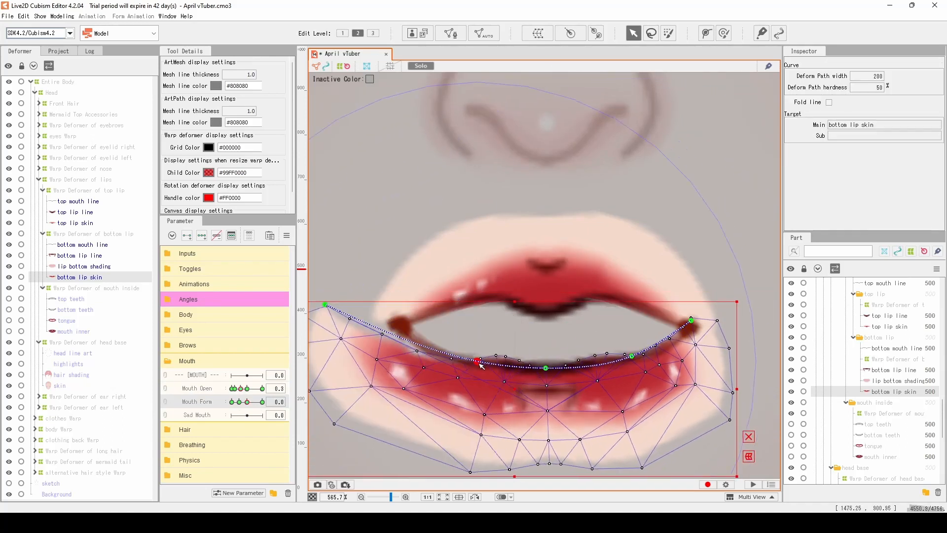
{"action": "left_click_drag", "start_coordinate": [325, 304], "coordinate": [397, 324]}
{"action": "left_click_drag", "start_coordinate": [477, 361], "coordinate": [447, 353]}
{"action": "left_click", "coordinate": [553, 339]}
{"action": "scroll", "coordinate": [553, 339], "scroll_direction": "down", "scroll_amount": 1}
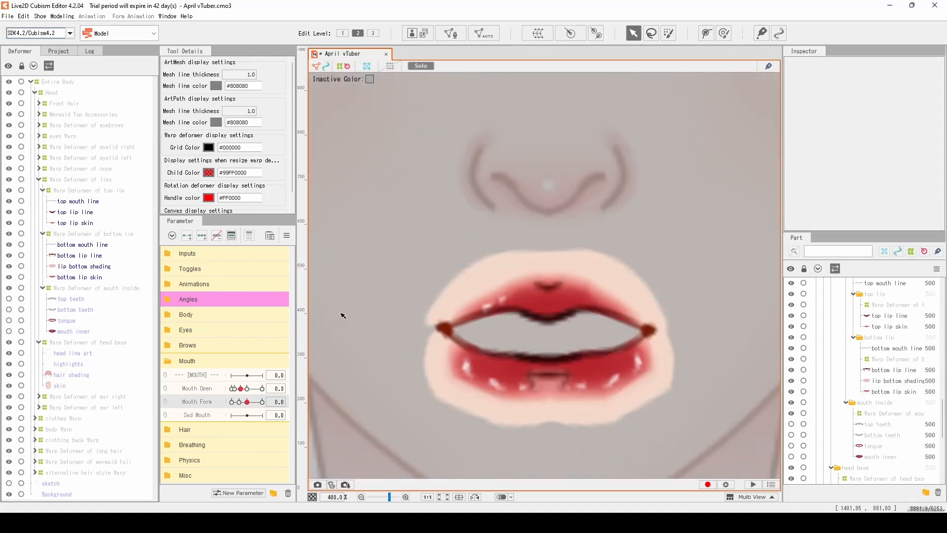
Lower the bottom lip skin's mouth edge into a curve along the bottom mouth line at Mouth Open 0.5 and Mouth Form 0.0
{"action": "left_click", "coordinate": [79, 277]}
{"action": "key", "text": "ctrl+t"}
{"action": "left_click", "coordinate": [246, 388]}
{"action": "key", "text": "ctrl+t"}
{"action": "scroll", "coordinate": [539, 357], "scroll_direction": "up", "scroll_amount": 1}
{"action": "left_click_drag", "start_coordinate": [484, 316], "coordinate": [485, 364]}
{"action": "left_click_drag", "start_coordinate": [635, 307], "coordinate": [658, 363]}
{"action": "left_click", "coordinate": [424, 359]}
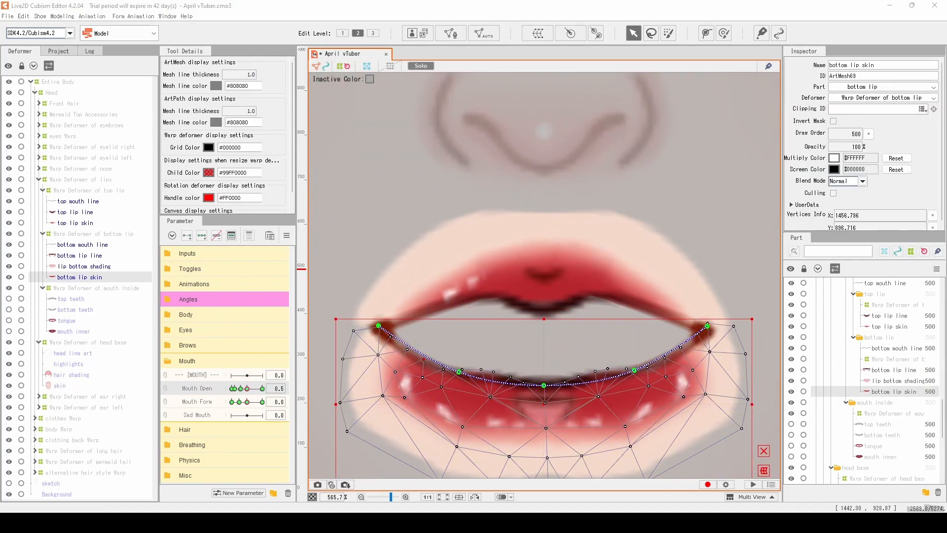
{"action": "key", "text": "ctrl+t"}
Raise the top lip skin's corners and adjust its centre to match the smiling mouth line at Mouth Open 0.0 and Mouth Form 1.0
{"action": "left_click_drag", "start_coordinate": [248, 388], "coordinate": [262, 401]}
{"action": "left_click_drag", "start_coordinate": [262, 388], "coordinate": [231, 395]}
{"action": "key", "text": "ctrl+t"}
{"action": "left_click", "coordinate": [75, 223]}
{"action": "left_click_drag", "start_coordinate": [338, 321], "coordinate": [339, 286]}
{"action": "left_click_drag", "start_coordinate": [749, 321], "coordinate": [750, 283]}
{"action": "left_click_drag", "start_coordinate": [543, 345], "coordinate": [543, 339]}
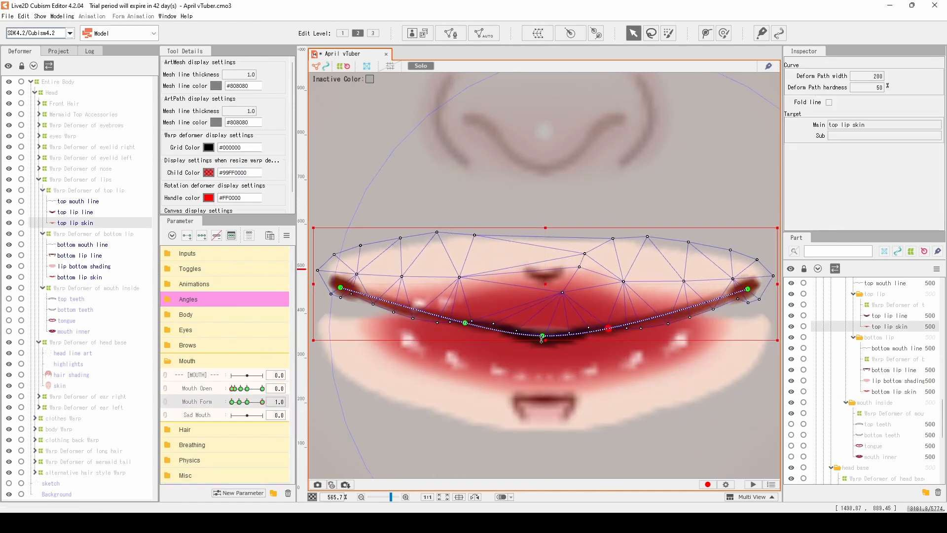
{"action": "key", "text": "ctrl+t"}
Raise the top lip skin's corner, side bend and centre to the top mouth line at Mouth Open 0.1 and Mouth Form 1.0
{"action": "left_click", "coordinate": [235, 389]}
{"action": "key", "text": "ctrl+t"}
{"action": "left_click_drag", "start_coordinate": [339, 321], "coordinate": [378, 290]}
{"action": "left_click_drag", "start_coordinate": [496, 324], "coordinate": [495, 316]}
{"action": "scroll", "coordinate": [450, 320], "scroll_direction": "up", "scroll_amount": 3}
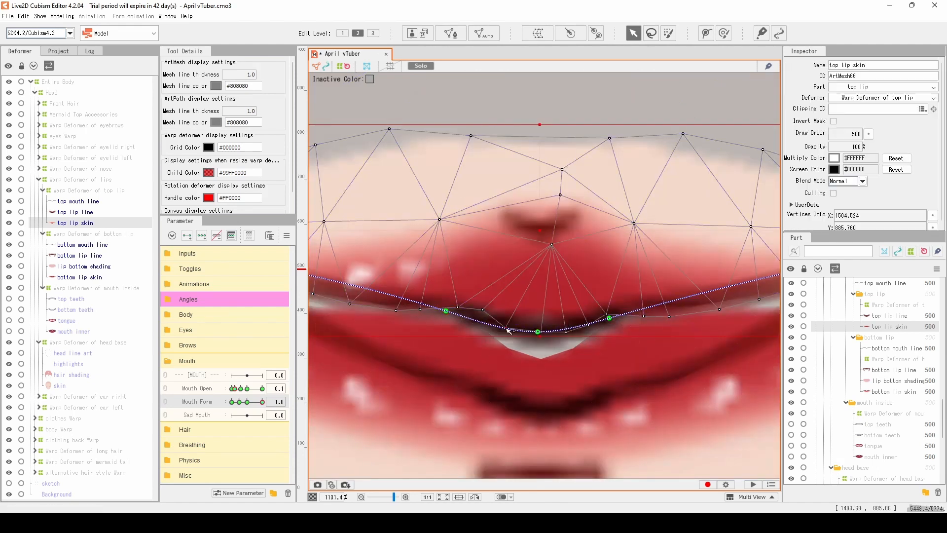
{"action": "left_click", "coordinate": [538, 339]}
{"action": "scroll", "coordinate": [546, 345], "scroll_direction": "down", "scroll_amount": 3}
{"action": "key", "text": "ctrl+t"}
Fit the top lip skin's deform path to the top mouth line at Mouth Open 0.3 and Mouth Form 1.0
{"action": "left_click", "coordinate": [240, 388]}
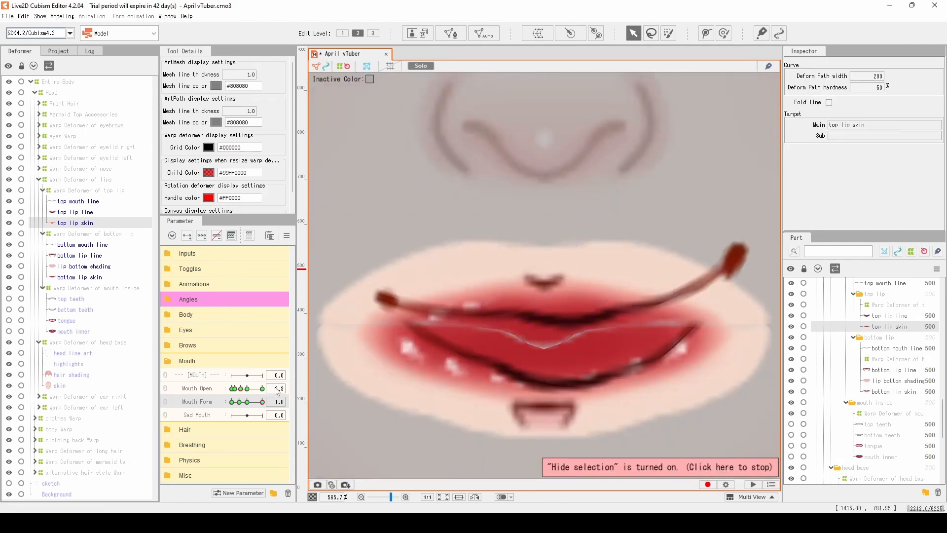
{"action": "scroll", "coordinate": [560, 333], "scroll_direction": "up", "scroll_amount": 3}
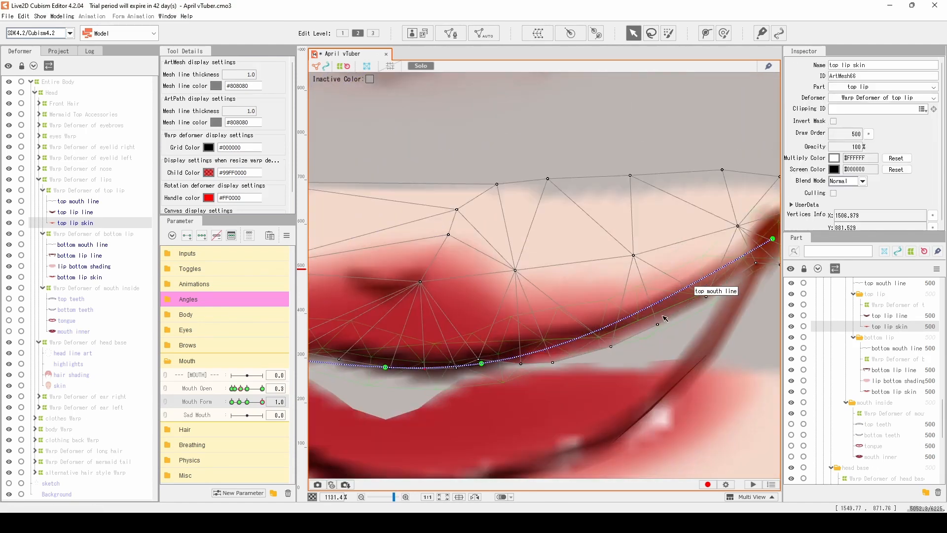
{"action": "scroll", "coordinate": [524, 367], "scroll_direction": "down", "scroll_amount": 3}
{"action": "key", "text": "ctrl+t"}
Fit the top lip skin's corners, side bends and centre to the top mouth line at Mouth Open 0.5 and Mouth Form 1.0
{"action": "left_click", "coordinate": [247, 388]}
{"action": "key", "text": "ctrl+t"}
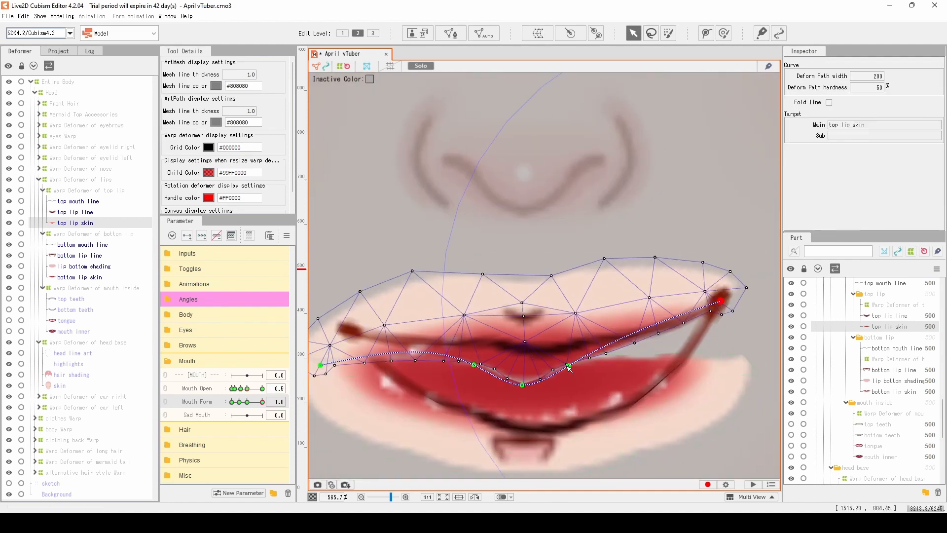
{"action": "scroll", "coordinate": [579, 325], "scroll_direction": "up", "scroll_amount": 2}
{"action": "scroll", "coordinate": [554, 323], "scroll_direction": "down", "scroll_amount": 4}
{"action": "key", "text": "ctrl+t"}
Shape the top lip skin's mouth edge along the top mouth line at Mouth Open 1.0 and Mouth Form 1.0
{"action": "left_click", "coordinate": [262, 388]}
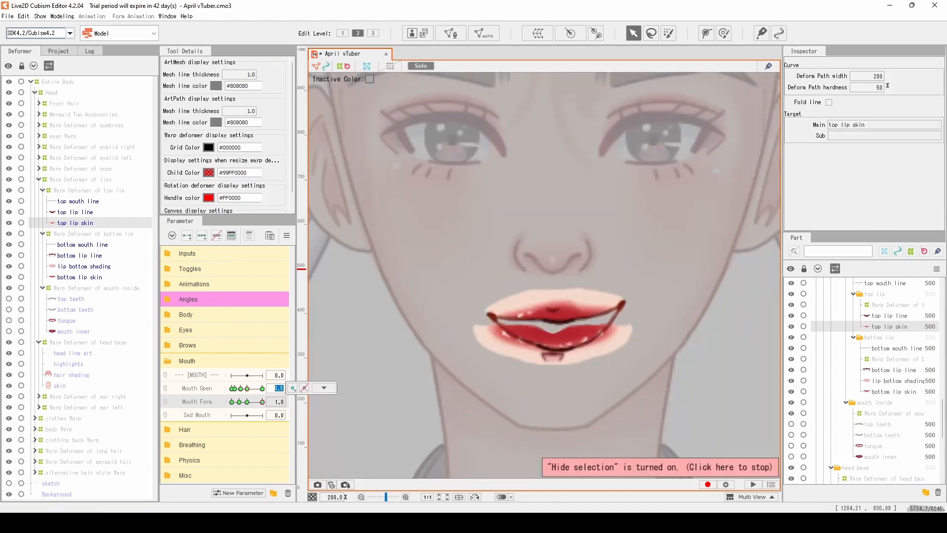
{"action": "key", "text": "ctrl+t"}
{"action": "scroll", "coordinate": [546, 320], "scroll_direction": "up", "scroll_amount": 2}
{"action": "left_click", "coordinate": [513, 344]}
{"action": "left_click_drag", "start_coordinate": [513, 344], "coordinate": [513, 347]}
{"action": "left_click_drag", "start_coordinate": [513, 347], "coordinate": [601, 358]}
{"action": "left_click_drag", "start_coordinate": [546, 331], "coordinate": [546, 345]}
{"action": "left_click_drag", "start_coordinate": [397, 386], "coordinate": [390, 343]}
{"action": "left_click", "coordinate": [480, 351]}
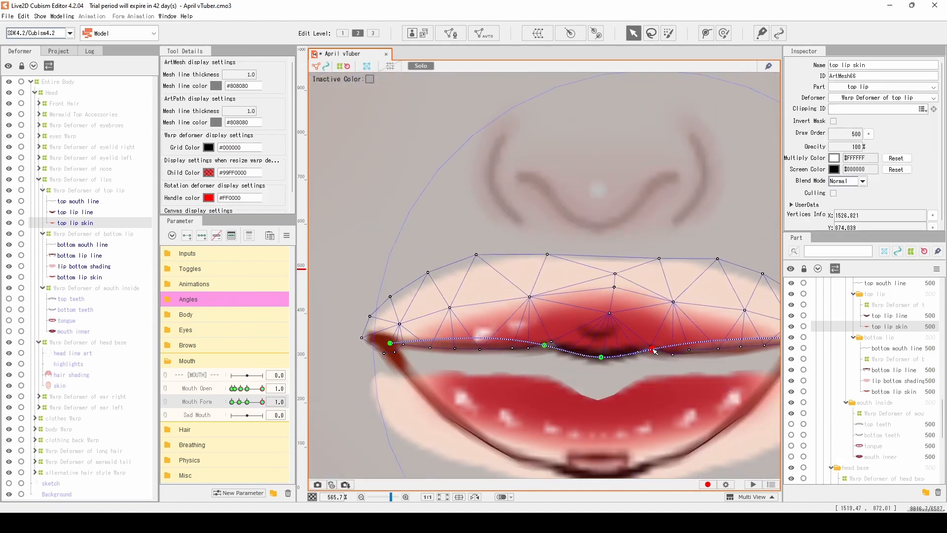
{"action": "scroll", "coordinate": [543, 355], "scroll_direction": "up", "scroll_amount": 2}
{"action": "scroll", "coordinate": [543, 355], "scroll_direction": "down", "scroll_amount": 4}
{"action": "key", "text": "ctrl+t"}
Arch the top lip skin's deform path along the top mouth line at Mouth Open 1.0 and Mouth Form -0.5
{"action": "left_click", "coordinate": [255, 401]}
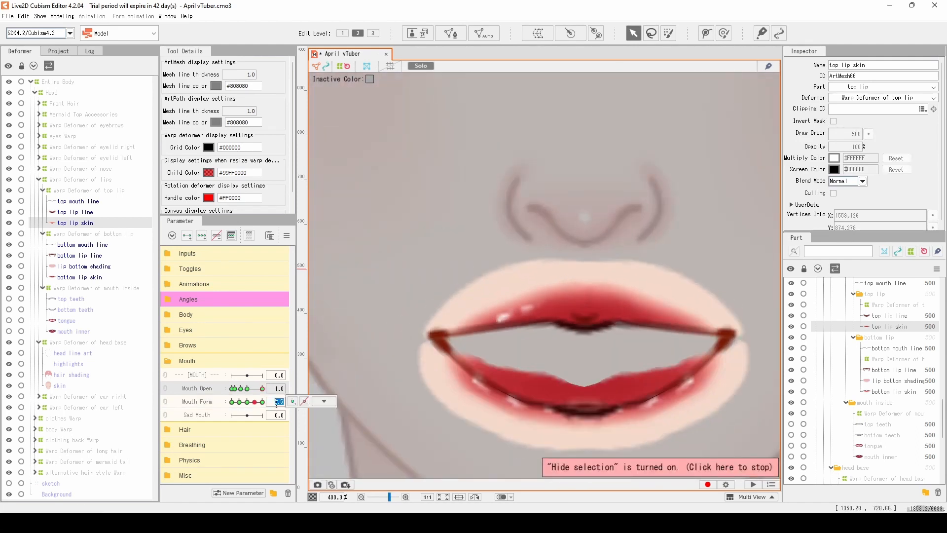
{"action": "type", "text": "-0.5"}
{"action": "key", "text": "Return"}
{"action": "key", "text": "ctrl+t"}
{"action": "scroll", "coordinate": [511, 413], "scroll_direction": "up", "scroll_amount": 2}
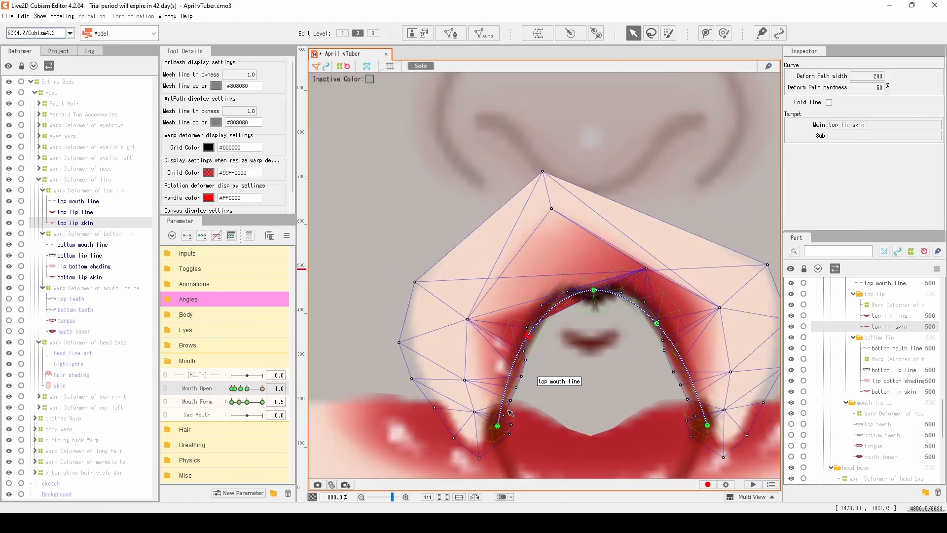
{"action": "left_click_drag", "start_coordinate": [497, 426], "coordinate": [490, 426]}
{"action": "left_click", "coordinate": [516, 371]}
Centre the top lip skin's vertex above the mouth arch and fine-tune the path's peak, side bends and right corner
{"action": "left_click_drag", "start_coordinate": [647, 267], "coordinate": [589, 260]}
{"action": "left_click_drag", "start_coordinate": [594, 290], "coordinate": [594, 292]}
{"action": "left_click_drag", "start_coordinate": [526, 335], "coordinate": [531, 335]}
{"action": "left_click_drag", "start_coordinate": [664, 350], "coordinate": [672, 350]}
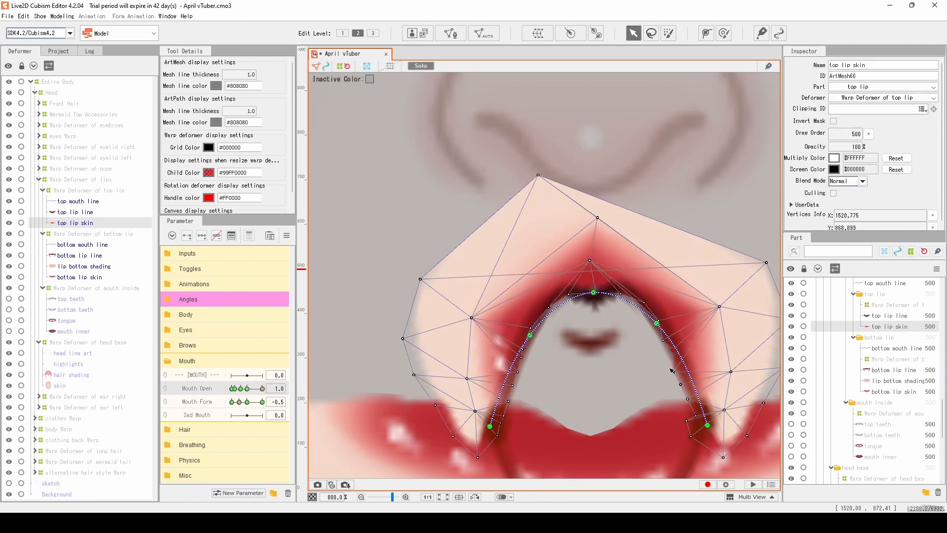
{"action": "left_click_drag", "start_coordinate": [714, 422], "coordinate": [708, 416]}
{"action": "left_click_drag", "start_coordinate": [530, 335], "coordinate": [534, 335]}
Reposition the top lip skin's upper vertices and right-hand bend around the mouth arch, undoing the unwanted moves
{"action": "left_click_drag", "start_coordinate": [551, 308], "coordinate": [589, 249]}
{"action": "scroll", "coordinate": [635, 249], "scroll_direction": "up", "scroll_amount": 3}
{"action": "left_click_drag", "start_coordinate": [680, 326], "coordinate": [607, 243]}
{"action": "scroll", "coordinate": [632, 252], "scroll_direction": "down", "scroll_amount": 2}
{"action": "left_click_drag", "start_coordinate": [482, 308], "coordinate": [519, 249]}
{"action": "key", "text": "ctrl+z"}
{"action": "key", "text": "ctrl+z"}
{"action": "scroll", "coordinate": [648, 248], "scroll_direction": "down", "scroll_amount": 1}
{"action": "key", "text": "ctrl+z"}
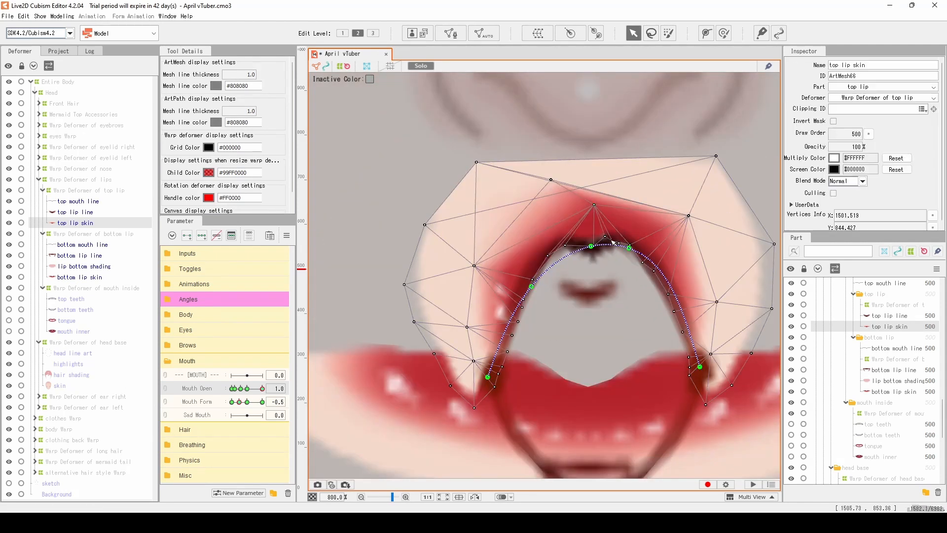
{"action": "key", "text": "ctrl+z"}
{"action": "key", "text": "ctrl+z"}
Even out the top lip skin's vertices around the arch's peak and sides at Mouth Open 1.0 and Mouth Form -0.5
{"action": "key", "text": "ctrl+t"}
{"action": "scroll", "coordinate": [592, 212], "scroll_direction": "up", "scroll_amount": 1}
{"action": "left_click_drag", "start_coordinate": [583, 176], "coordinate": [584, 183]}
{"action": "left_click_drag", "start_coordinate": [443, 295], "coordinate": [454, 300]}
{"action": "scroll", "coordinate": [501, 351], "scroll_direction": "down", "scroll_amount": 1}
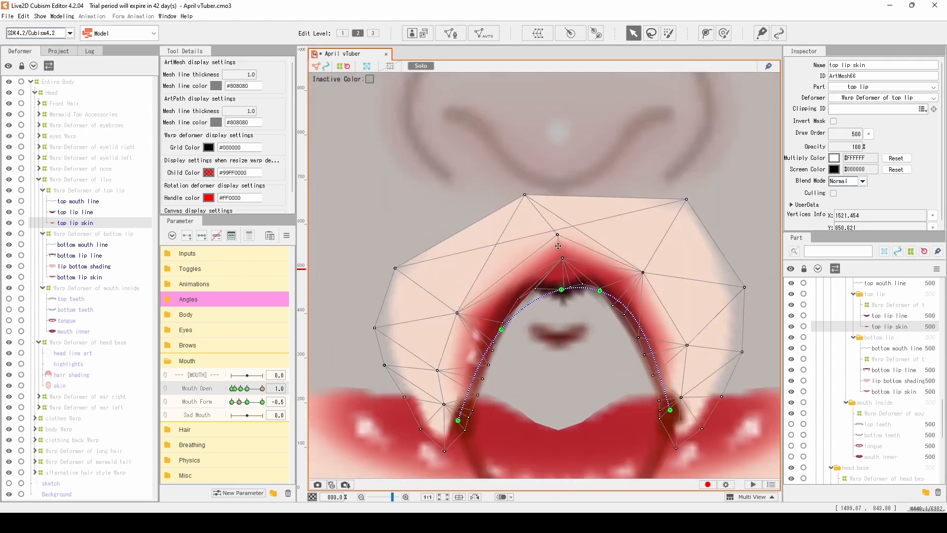
{"action": "left_click_drag", "start_coordinate": [650, 267], "coordinate": [645, 271]}
{"action": "left_click_drag", "start_coordinate": [520, 297], "coordinate": [517, 290]}
{"action": "scroll", "coordinate": [535, 291], "scroll_direction": "up", "scroll_amount": 1}
{"action": "left_click_drag", "start_coordinate": [530, 224], "coordinate": [536, 223]}
Tidy the vertices on the right side of the top lip skin's arch and check the shape with the mesh hidden
{"action": "scroll", "coordinate": [609, 311], "scroll_direction": "down", "scroll_amount": 3}
{"action": "key", "text": "ctrl+t"}
{"action": "key", "text": "ctrl+t"}
{"action": "scroll", "coordinate": [623, 286], "scroll_direction": "up", "scroll_amount": 3}
{"action": "left_click_drag", "start_coordinate": [665, 314], "coordinate": [609, 266]}
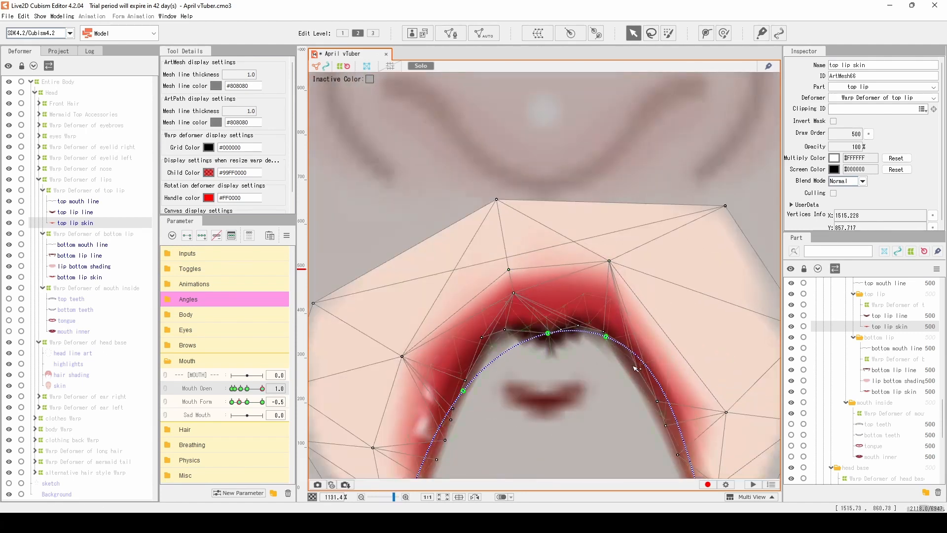
{"action": "scroll", "coordinate": [548, 275], "scroll_direction": "down", "scroll_amount": 1}
{"action": "left_click_drag", "start_coordinate": [632, 386], "coordinate": [638, 383]}
{"action": "scroll", "coordinate": [623, 291], "scroll_direction": "down", "scroll_amount": 4}
{"action": "key", "text": "ctrl+t"}
Fit the top lip skin's centre, side bends and corners to the top mouth line at Mouth Open 0.5 and Mouth Form -0.5
{"action": "left_click_drag", "start_coordinate": [262, 389], "coordinate": [247, 388]}
{"action": "scroll", "coordinate": [548, 350], "scroll_direction": "up", "scroll_amount": 3}
{"action": "key", "text": "ctrl+t"}
{"action": "left_click_drag", "start_coordinate": [601, 350], "coordinate": [603, 291]}
{"action": "left_click_drag", "start_coordinate": [666, 343], "coordinate": [668, 319]}
{"action": "left_click_drag", "start_coordinate": [550, 344], "coordinate": [548, 310]}
{"action": "left_click_drag", "start_coordinate": [397, 344], "coordinate": [464, 356]}
Rearrange the top lip skin's inner and upper vertices to smooth the lip's outline at Mouth Open 0.5 and Mouth Form -0.5
{"action": "left_click_drag", "start_coordinate": [617, 296], "coordinate": [522, 307]}
{"action": "left_click_drag", "start_coordinate": [709, 352], "coordinate": [650, 365]}
{"action": "left_click_drag", "start_coordinate": [478, 235], "coordinate": [493, 266]}
{"action": "scroll", "coordinate": [532, 217], "scroll_direction": "up", "scroll_amount": 1}
{"action": "left_click", "coordinate": [698, 429]}
{"action": "left_click", "coordinate": [513, 259]}
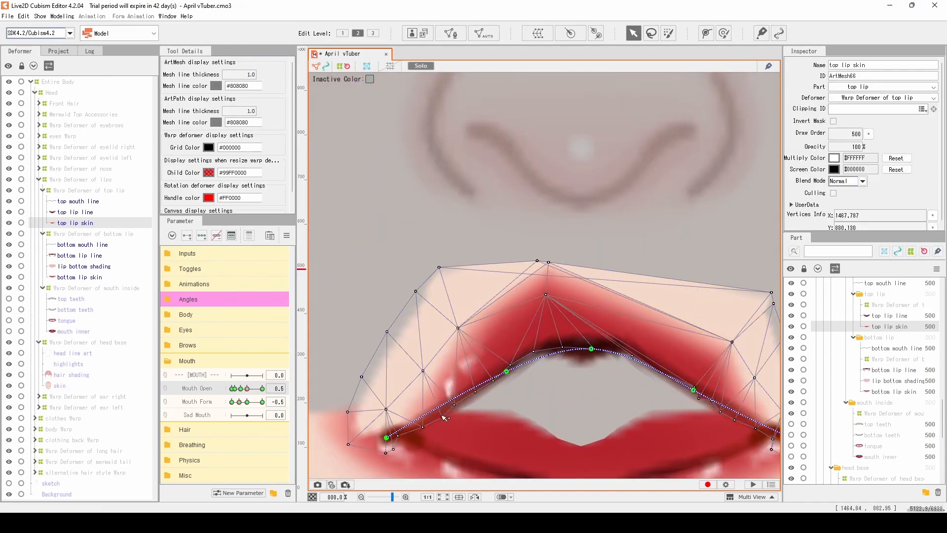
{"action": "key", "text": "ctrl+t"}
{"action": "scroll", "coordinate": [556, 309], "scroll_direction": "down", "scroll_amount": 1}
{"action": "key", "text": "ctrl+t"}
{"action": "scroll", "coordinate": [494, 169], "scroll_direction": "up", "scroll_amount": 1}
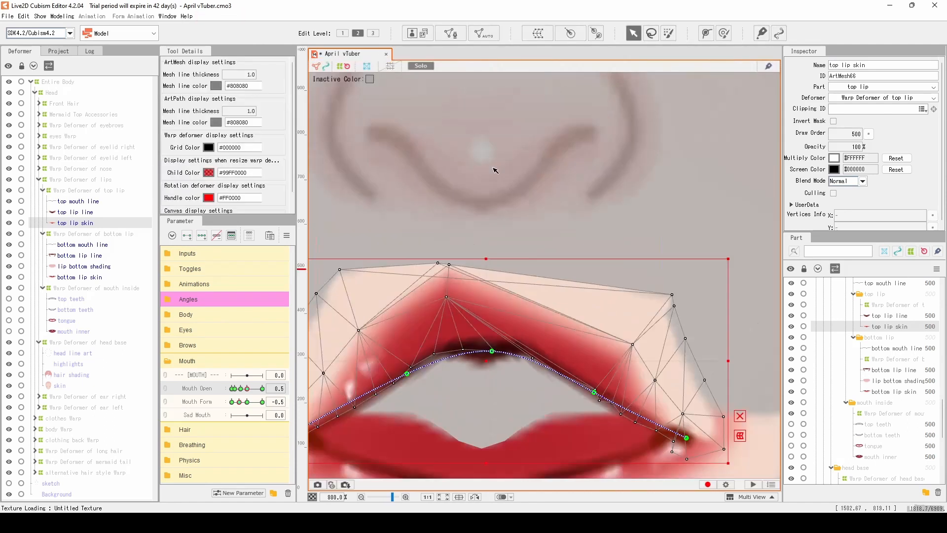
Centre the top lip skin's peak vertices above the mouth opening and check the lip's edge with the mesh hidden
{"action": "scroll", "coordinate": [500, 323], "scroll_direction": "up", "scroll_amount": 1}
{"action": "left_click_drag", "start_coordinate": [435, 289], "coordinate": [466, 285]}
{"action": "left_click_drag", "start_coordinate": [638, 416], "coordinate": [749, 298]}
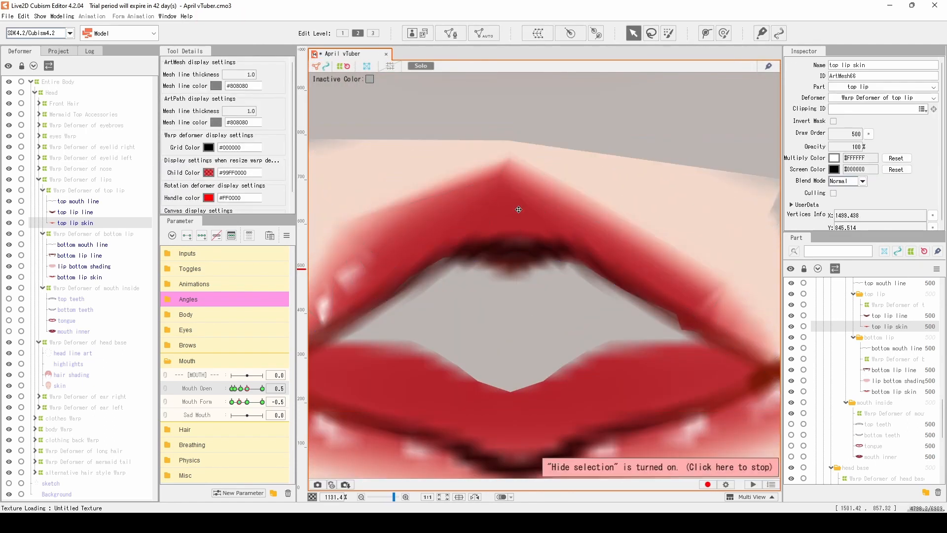
{"action": "scroll", "coordinate": [518, 209], "scroll_direction": "down", "scroll_amount": 3}
{"action": "scroll", "coordinate": [605, 251], "scroll_direction": "up", "scroll_amount": 3}
{"action": "key", "text": "ctrl+t"}
{"action": "left_click", "coordinate": [637, 310]}
{"action": "key", "text": "ctrl+t"}
{"action": "left_click_drag", "start_coordinate": [360, 263], "coordinate": [533, 352]}
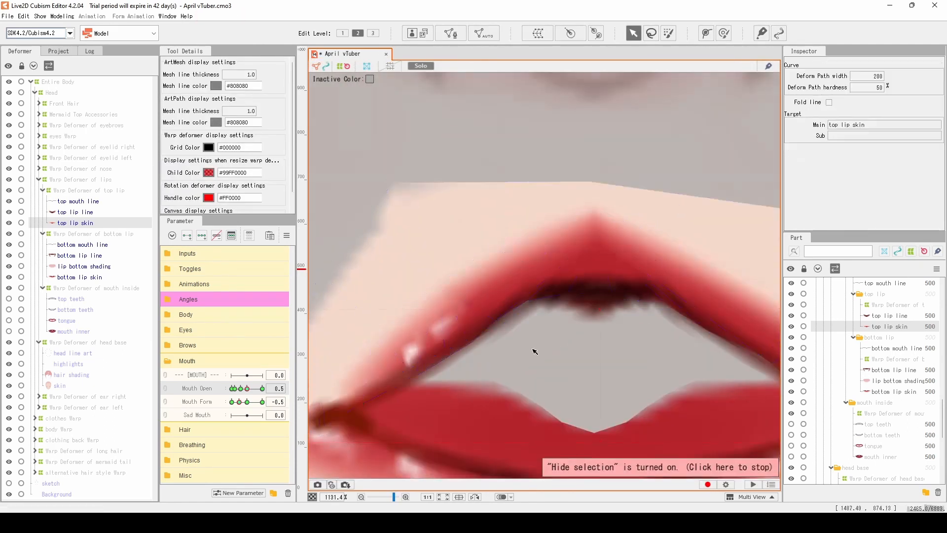
Fit the top lip skin's centre, side bends and right corner to the top mouth line at Mouth Open 0.3 and Mouth Form -0.5
{"action": "scroll", "coordinate": [535, 351], "scroll_direction": "down", "scroll_amount": 3}
{"action": "left_click_drag", "start_coordinate": [247, 388], "coordinate": [240, 388]}
{"action": "scroll", "coordinate": [497, 355], "scroll_direction": "up", "scroll_amount": 2}
{"action": "key", "text": "ctrl+t"}
{"action": "left_click_drag", "start_coordinate": [554, 364], "coordinate": [620, 406]}
{"action": "left_click", "coordinate": [458, 390]}
{"action": "left_click_drag", "start_coordinate": [458, 390], "coordinate": [450, 380]}
{"action": "left_click_drag", "start_coordinate": [543, 345], "coordinate": [485, 339]}
{"action": "left_click_drag", "start_coordinate": [580, 360], "coordinate": [574, 364]}
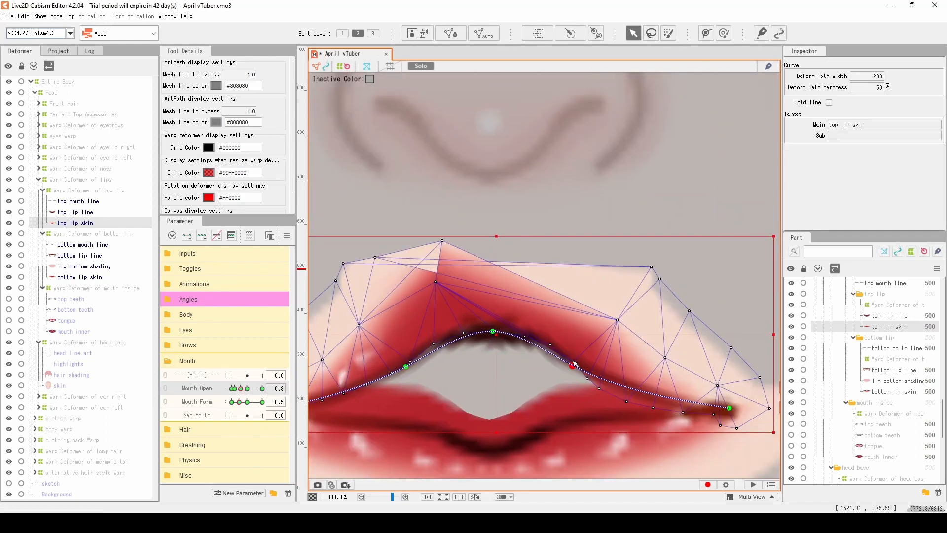
{"action": "left_click_drag", "start_coordinate": [685, 408], "coordinate": [690, 402]}
Rearrange the top lip skin's upper vertices at Mouth Open 0.3 and check the outline with the mesh hidden
{"action": "left_click_drag", "start_coordinate": [543, 294], "coordinate": [614, 290]}
{"action": "left_click_drag", "start_coordinate": [522, 289], "coordinate": [538, 237]}
{"action": "key", "text": "ctrl+t"}
Set Mouth Open to 0.1 and Mouth Form to -1.0, adjust the top lip skin's right bend and check it with the mesh hidden
{"action": "scroll", "coordinate": [520, 286], "scroll_direction": "down", "scroll_amount": 5}
{"action": "mouse_move", "coordinate": [241, 388]}
{"action": "left_mouse_down"}
{"action": "mouse_move", "coordinate": [232, 388]}
{"action": "mouse_move", "coordinate": [254, 389]}
{"action": "mouse_move", "coordinate": [232, 389]}
{"action": "mouse_move", "coordinate": [232, 401]}
{"action": "left_mouse_up"}
{"action": "scroll", "coordinate": [518, 286], "scroll_direction": "up", "scroll_amount": 4}
{"action": "key", "text": "ctrl+t"}
{"action": "left_click", "coordinate": [597, 302]}
{"action": "scroll", "coordinate": [554, 317], "scroll_direction": "up", "scroll_amount": 1}
{"action": "scroll", "coordinate": [617, 346], "scroll_direction": "down", "scroll_amount": 3}
{"action": "key", "text": "ctrl+t"}
{"action": "scroll", "coordinate": [530, 287], "scroll_direction": "up", "scroll_amount": 2}
{"action": "key", "text": "ctrl+t"}
{"action": "scroll", "coordinate": [590, 231], "scroll_direction": "down", "scroll_amount": 2}
{"action": "scroll", "coordinate": [533, 310], "scroll_direction": "up", "scroll_amount": 3}
{"action": "key", "text": "ctrl+t"}
{"action": "scroll", "coordinate": [444, 313], "scroll_direction": "down", "scroll_amount": 3}
{"action": "key", "text": "ctrl+t"}
Fit the top lip skin's corners, side bends and centre to the top mouth line at Mouth Open 0.1 and Mouth Form -1.0
{"action": "left_click", "coordinate": [402, 286]}
{"action": "scroll", "coordinate": [435, 256], "scroll_direction": "up", "scroll_amount": 1}
{"action": "key", "text": "ctrl+t"}
{"action": "left_click_drag", "start_coordinate": [764, 300], "coordinate": [751, 336]}
{"action": "left_click_drag", "start_coordinate": [559, 296], "coordinate": [508, 298]}
{"action": "left_click_drag", "start_coordinate": [508, 327], "coordinate": [505, 311]}
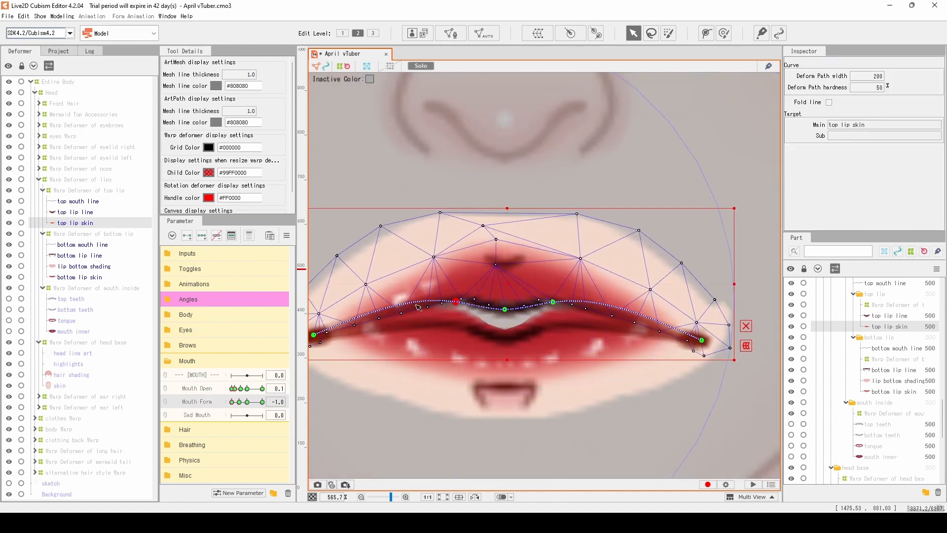
{"action": "scroll", "coordinate": [405, 291], "scroll_direction": "up", "scroll_amount": 2}
{"action": "left_click", "coordinate": [463, 312]}
{"action": "left_click_drag", "start_coordinate": [612, 332], "coordinate": [457, 324]}
{"action": "key", "text": "ctrl+t"}
{"action": "scroll", "coordinate": [617, 361], "scroll_direction": "down", "scroll_amount": 2}
{"action": "key", "text": "ctrl+t"}
Set Mouth Open to 0.5 and move the top lip skin's side bend and centre points onto the top mouth line at Mouth Form -1.0
{"action": "left_click_drag", "start_coordinate": [235, 388], "coordinate": [247, 388]}
{"action": "left_click", "coordinate": [599, 301]}
{"action": "key", "text": "ctrl+t"}
{"action": "scroll", "coordinate": [611, 321], "scroll_direction": "up", "scroll_amount": 2}
{"action": "scroll", "coordinate": [633, 344], "scroll_direction": "down", "scroll_amount": 6}
{"action": "scroll", "coordinate": [604, 343], "scroll_direction": "up", "scroll_amount": 6}
{"action": "key", "text": "ctrl+t"}
{"action": "left_click", "coordinate": [477, 296]}
{"action": "scroll", "coordinate": [401, 321], "scroll_direction": "down", "scroll_amount": 2}
Refine the top lip skin's left bend, central dip and right bend at Mouth Open 0.5, checking the edge with the mesh hidden
{"action": "key", "text": "ctrl+t"}
{"action": "key", "text": "ctrl+t"}
{"action": "left_click", "coordinate": [343, 357]}
{"action": "left_click_drag", "start_coordinate": [493, 340], "coordinate": [470, 310]}
{"action": "key", "text": "ctrl+t"}
{"action": "key", "text": "ctrl+t"}
{"action": "scroll", "coordinate": [609, 294], "scroll_direction": "up", "scroll_amount": 2}
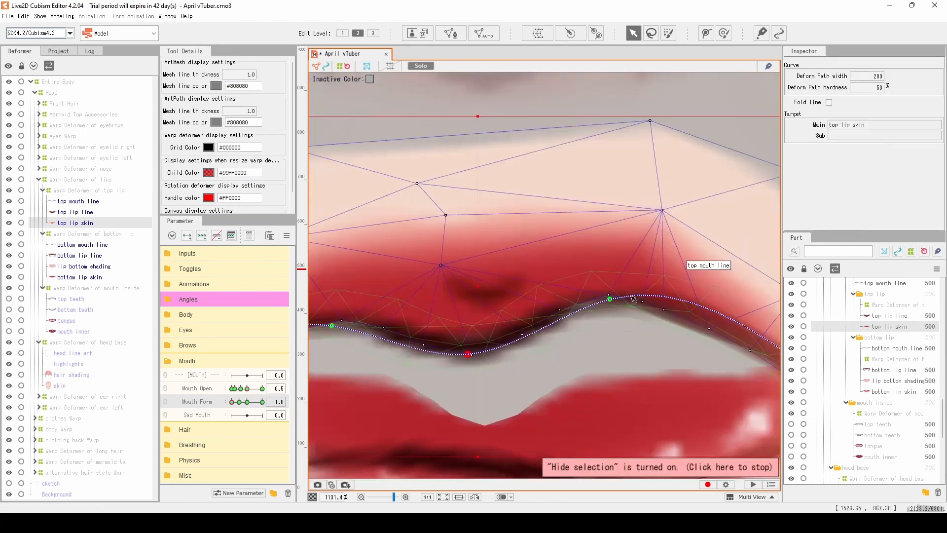
{"action": "left_click", "coordinate": [681, 267]}
{"action": "scroll", "coordinate": [682, 296], "scroll_direction": "up", "scroll_amount": 1}
{"action": "scroll", "coordinate": [666, 315], "scroll_direction": "down", "scroll_amount": 1}
{"action": "key", "text": "ctrl+t"}
Set Mouth Open to 1.0 and align the top lip skin's right bend and centre with the top mouth line at Mouth Form -1.0
{"action": "scroll", "coordinate": [686, 296], "scroll_direction": "down", "scroll_amount": 3}
{"action": "left_click", "coordinate": [262, 388]}
{"action": "key", "text": "ctrl+t"}
{"action": "scroll", "coordinate": [579, 268], "scroll_direction": "up", "scroll_amount": 3}
{"action": "left_click", "coordinate": [649, 232]}
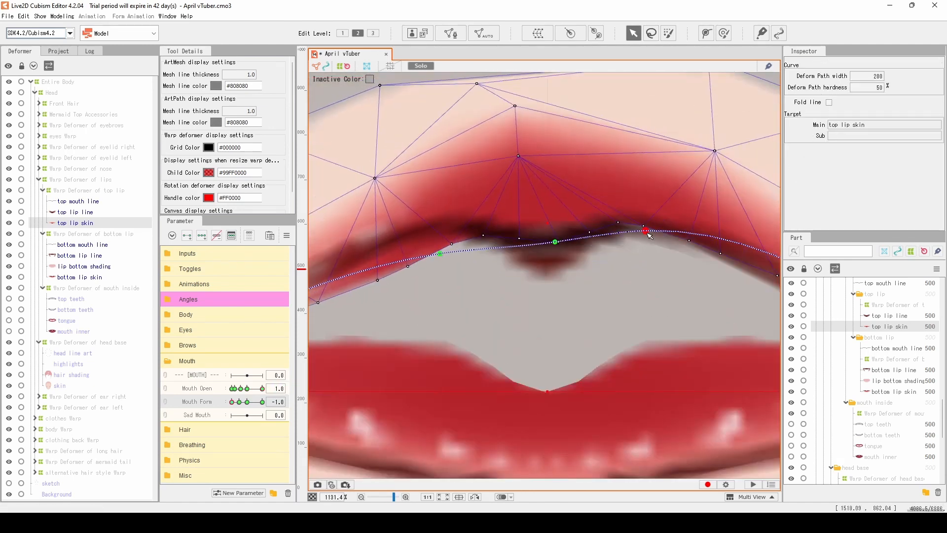
{"action": "scroll", "coordinate": [423, 288], "scroll_direction": "down", "scroll_amount": 2}
{"action": "scroll", "coordinate": [423, 267], "scroll_direction": "up", "scroll_amount": 2}
{"action": "left_click_drag", "start_coordinate": [550, 271], "coordinate": [550, 258]}
{"action": "scroll", "coordinate": [430, 359], "scroll_direction": "down", "scroll_amount": 2}
{"action": "key", "text": "ctrl+t"}
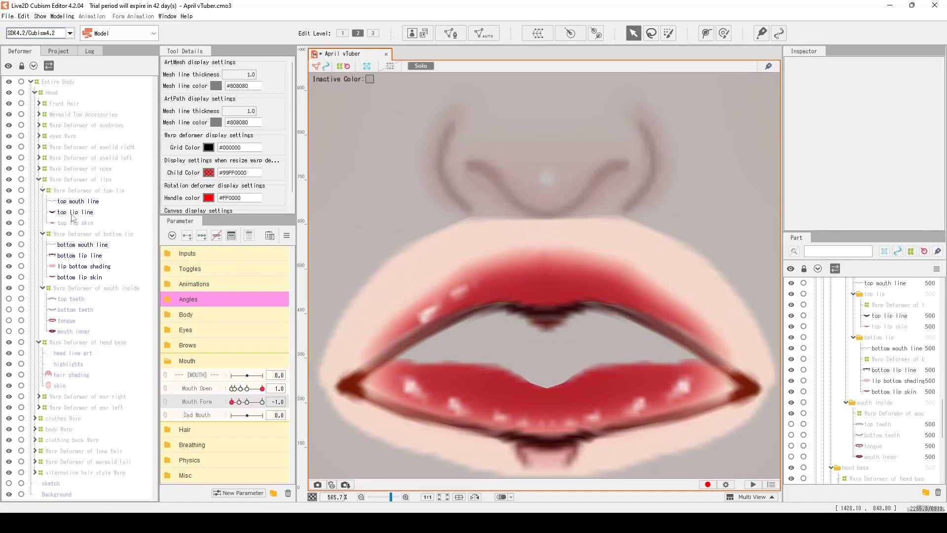
Reselect the top lip skin among the lip parts and save the model
{"action": "left_click", "coordinate": [70, 220]}
{"action": "scroll", "coordinate": [523, 331], "scroll_direction": "up", "scroll_amount": 2}
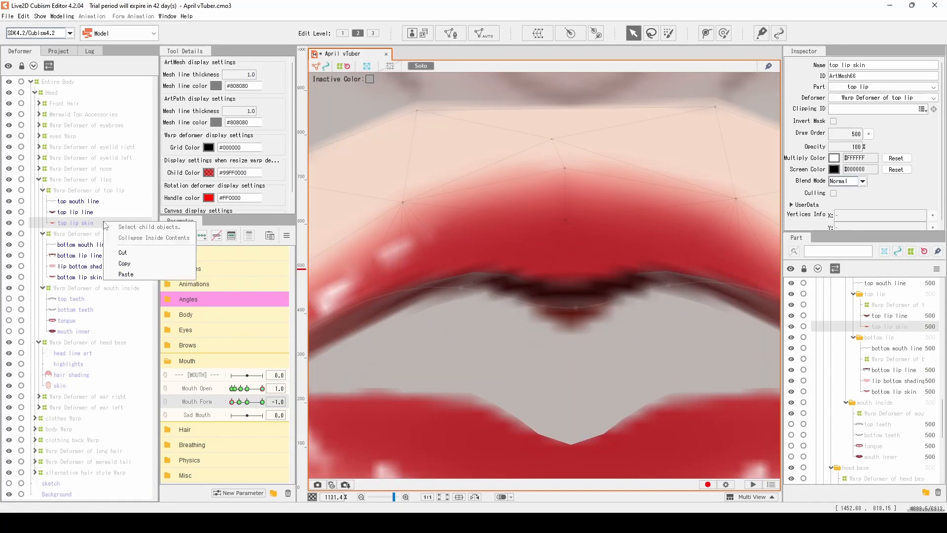
{"action": "key", "text": "ctrl+s"}
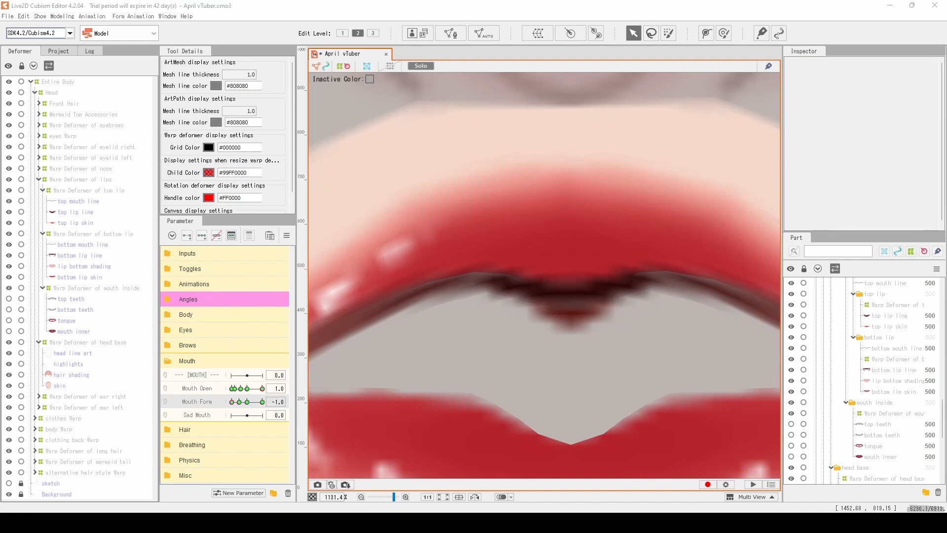
Look up the locking commands in the shortcut settings by searching for "lock", leaving the settings unchanged
{"action": "left_click", "coordinate": [8, 15]}
{"action": "left_click", "coordinate": [30, 124]}
{"action": "left_click", "coordinate": [491, 138]}
{"action": "type", "text": "lock"}
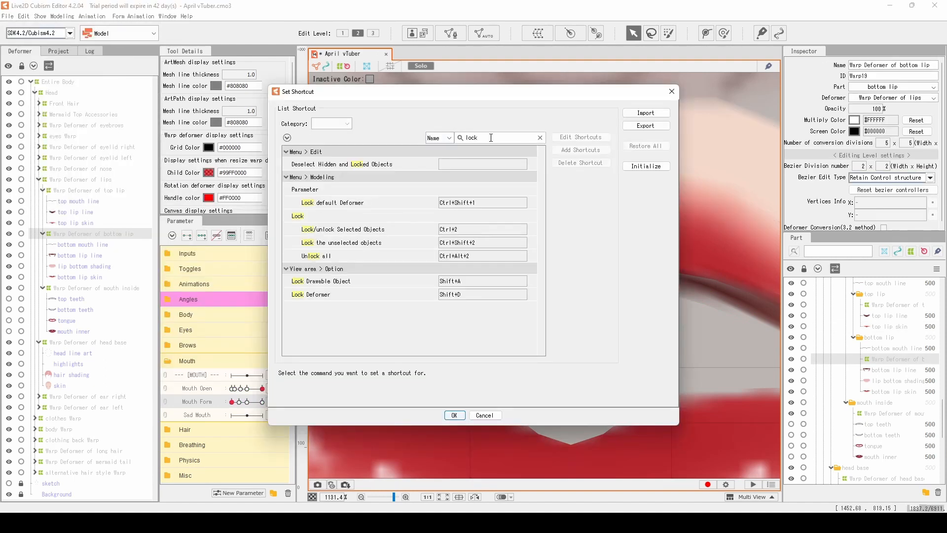
{"action": "left_click", "coordinate": [672, 93]}
Select the top lip skin and check the lip shape at Mouth Open 1.0 and Mouth Form -1.0 with the mesh hidden
{"action": "left_click", "coordinate": [84, 189]}
{"action": "key", "text": "ctrl+a"}
{"action": "left_click", "coordinate": [84, 222]}
{"action": "key", "text": "ctrl+t"}
{"action": "scroll", "coordinate": [464, 291], "scroll_direction": "down", "scroll_amount": 3}
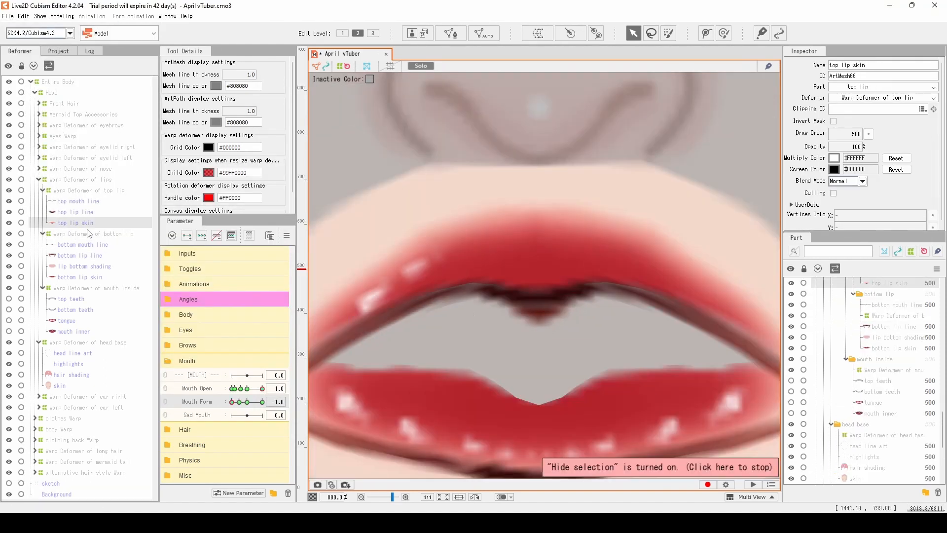
Save the model and turn off Solo to view the mouth on the full face
{"action": "key", "text": "ctrl+s"}
{"action": "left_click", "coordinate": [652, 34]}
{"action": "left_click", "coordinate": [420, 66]}
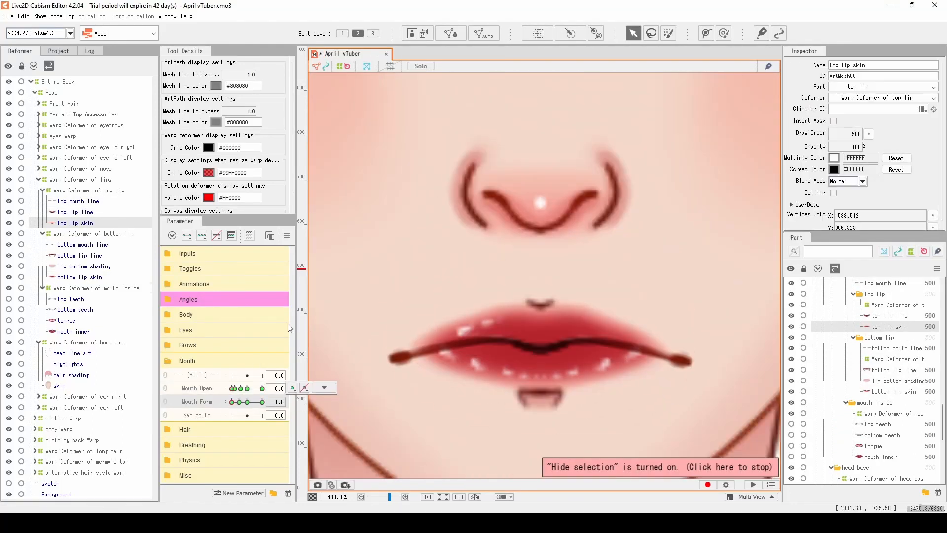
Show the mesh again and compare the bottom and top lip skins, adjusting the top lip skin's shape
{"action": "key", "text": "ctrl+t"}
{"action": "left_click", "coordinate": [80, 277]}
{"action": "scroll", "coordinate": [464, 281], "scroll_direction": "up", "scroll_amount": 5}
{"action": "left_click", "coordinate": [75, 222]}
{"action": "left_click_drag", "start_coordinate": [744, 230], "coordinate": [469, 267]}
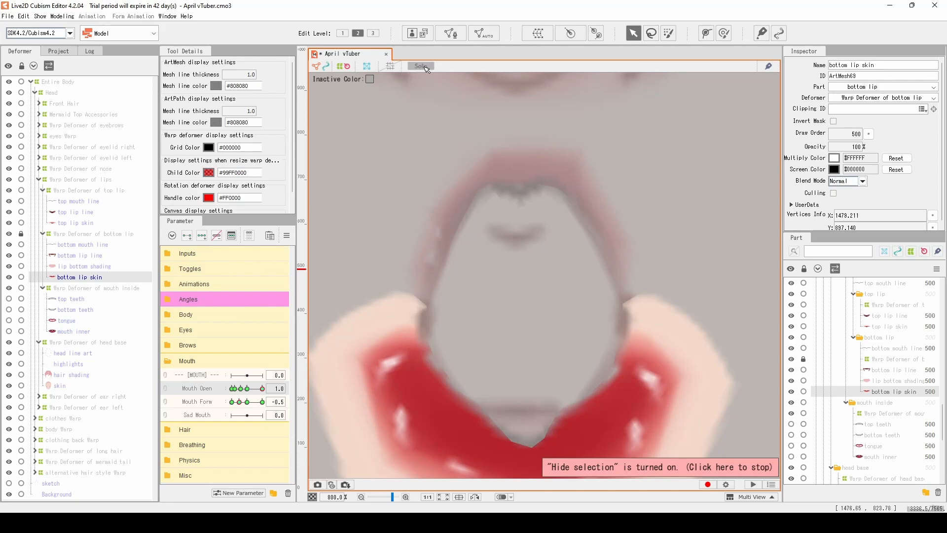
Turn off Solo and fit the bottom lip skin to the bottom mouth line at Mouth Form 1.0 for Mouth Open 0.3 and 1.0
{"action": "left_click", "coordinate": [423, 66]}
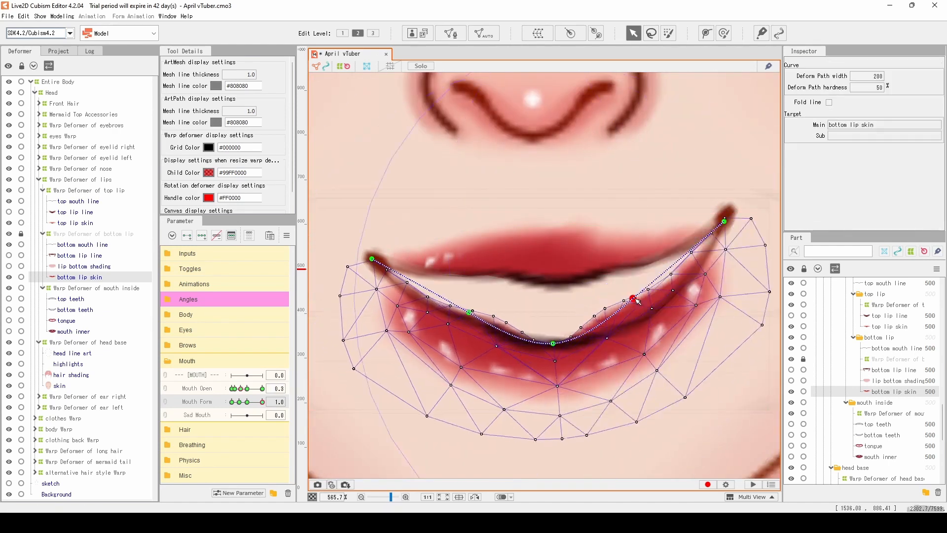
{"action": "scroll", "coordinate": [480, 309], "scroll_direction": "up", "scroll_amount": 2}
{"action": "left_click_drag", "start_coordinate": [504, 316], "coordinate": [507, 346]}
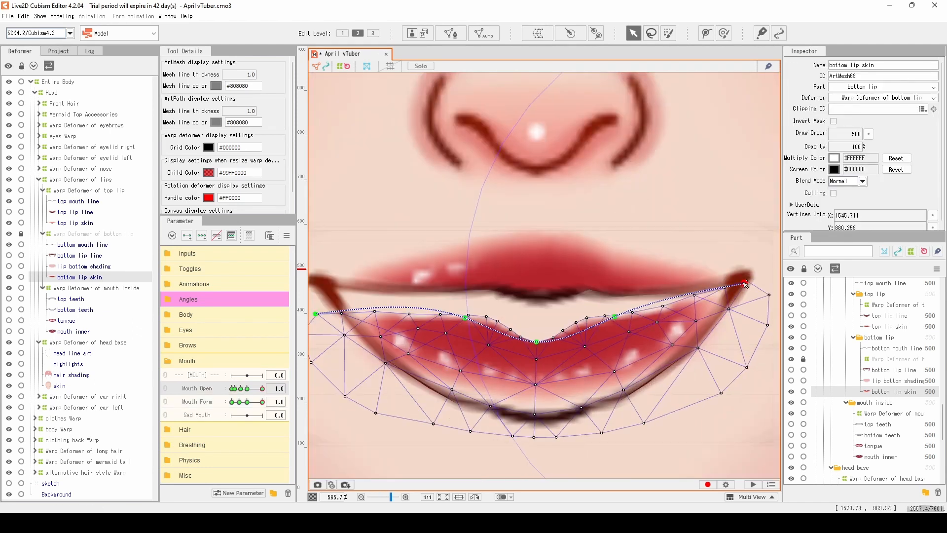
{"action": "left_click", "coordinate": [658, 371]}
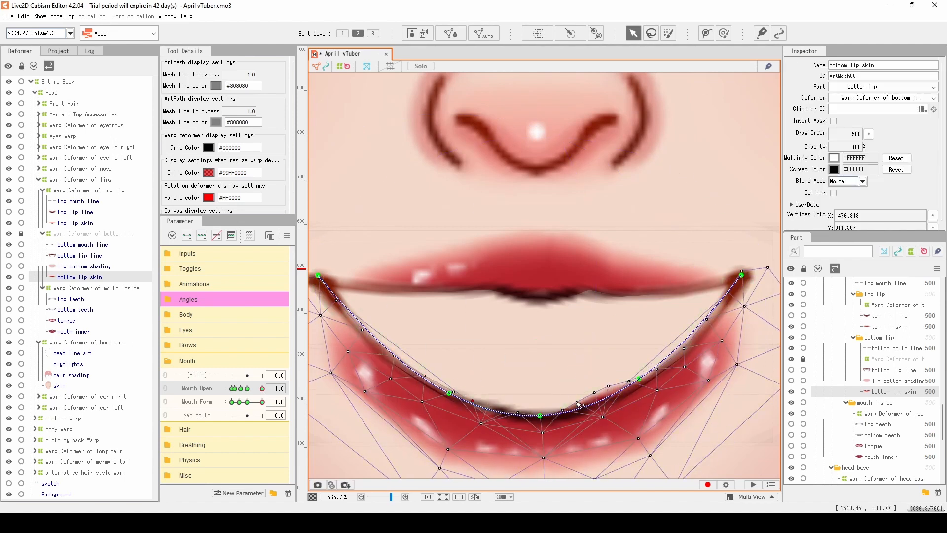